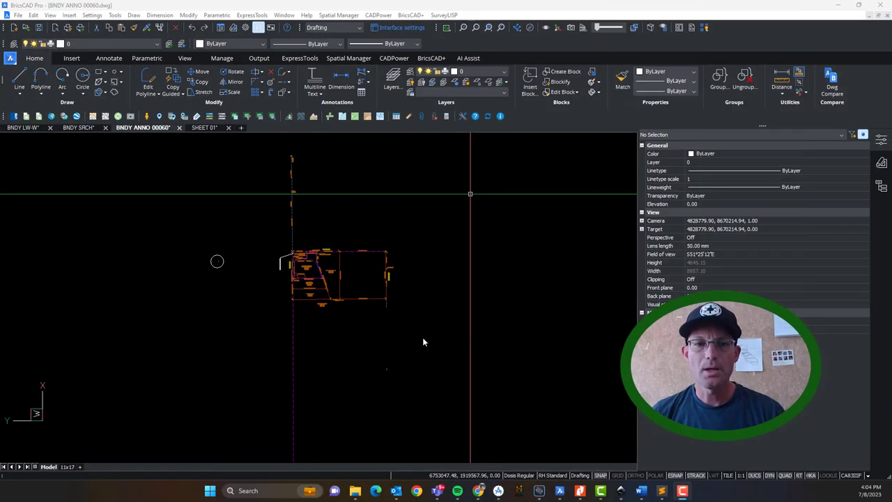
Examine the long boundary line extending above the parcel block and read the bearing and distance labels along it.
left_click(411, 209)
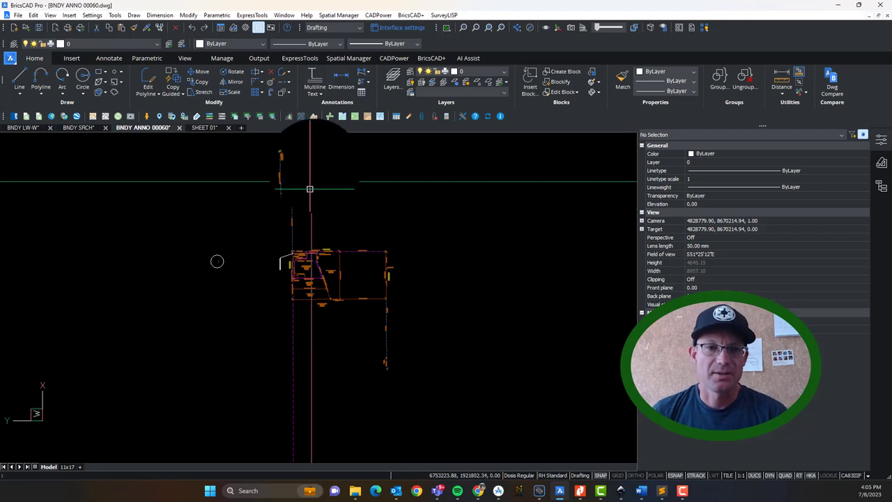
scroll(293, 204, "up", 4)
scroll(277, 207, "up", 6)
scroll(346, 280, "down", 6)
middle_click_drag(408, 300, 416, 327)
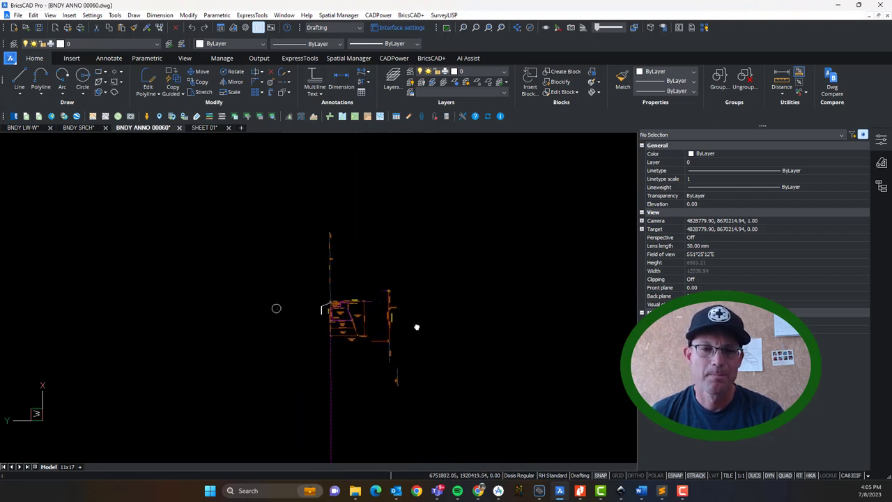
scroll(314, 268, "up", 8)
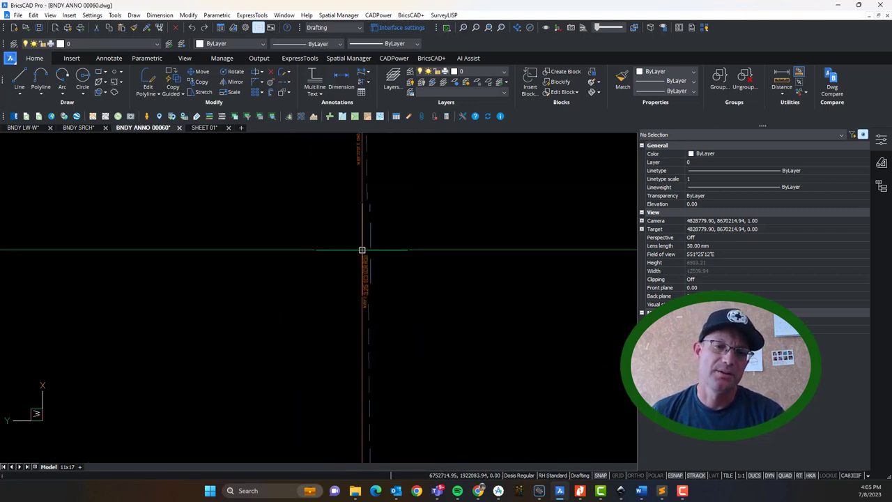
scroll(363, 214, "down", 2)
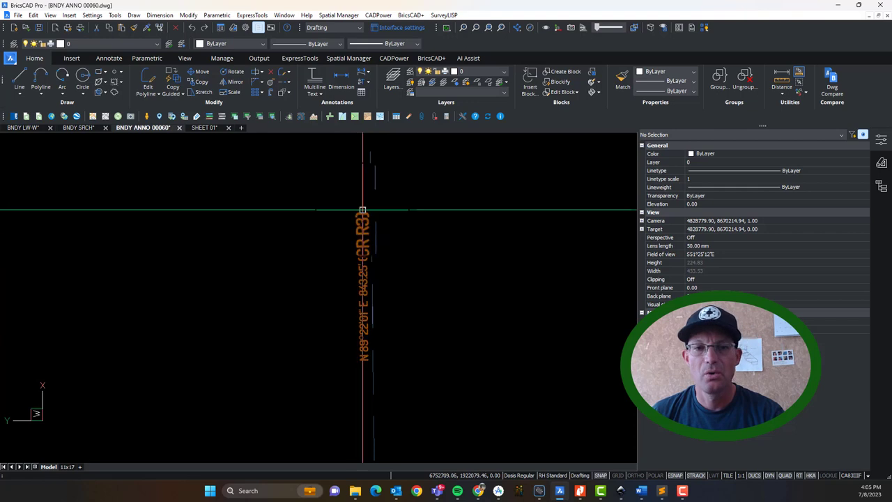
scroll(360, 295, "down", 1)
scroll(441, 334, "down", 3)
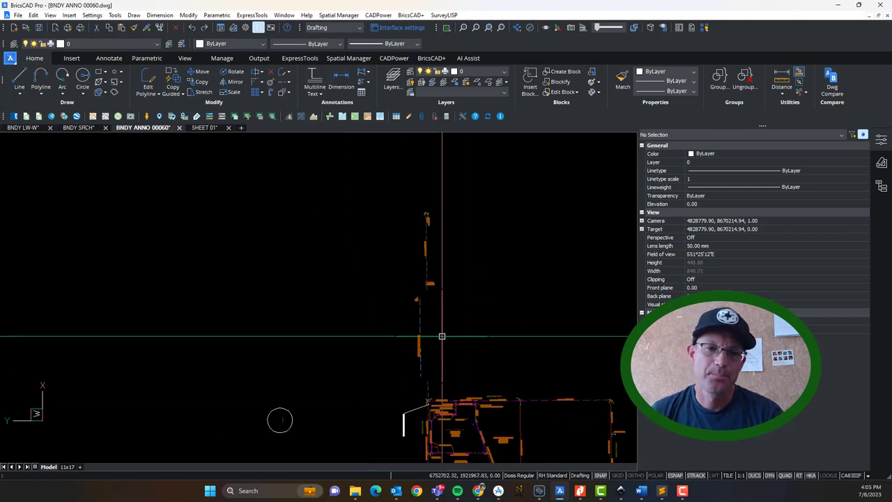
Look over the annotated parcel block and the boundary lines running above and below its corners.
middle_click_drag(436, 312, 323, 229)
scroll(323, 230, "down", 4)
middle_click_drag(466, 313, 465, 351)
scroll(306, 261, "up", 3)
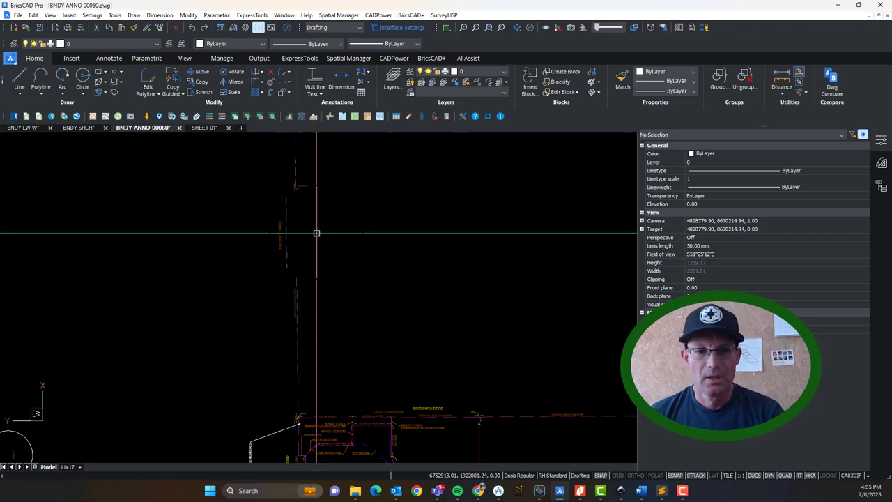
scroll(327, 239, "down", 3)
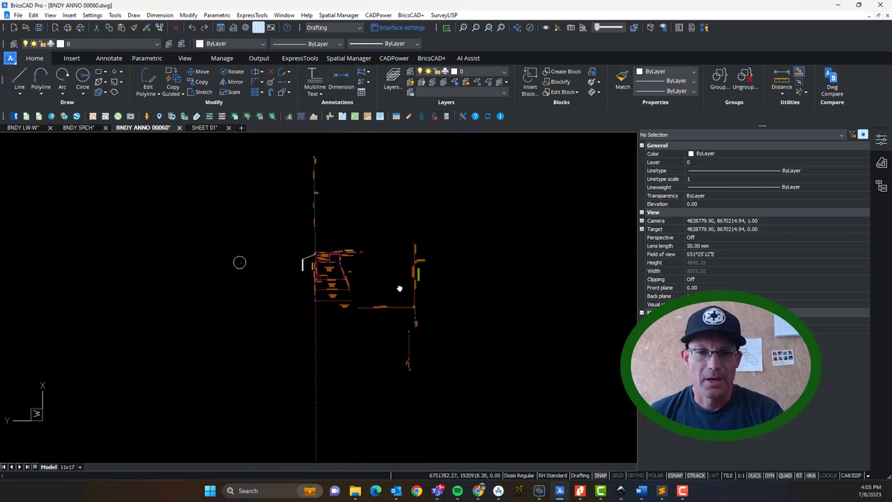
scroll(398, 285, "up", 3)
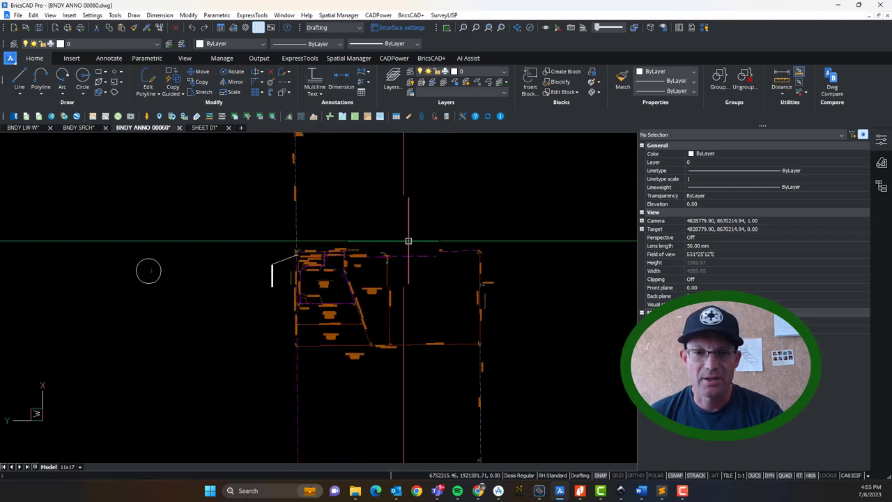
scroll(326, 309, "up", 2)
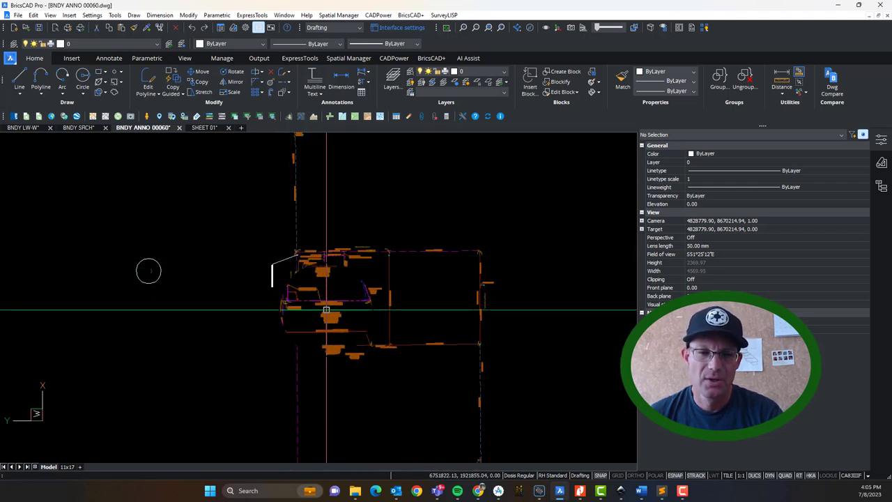
middle_click_drag(416, 275, 418, 379)
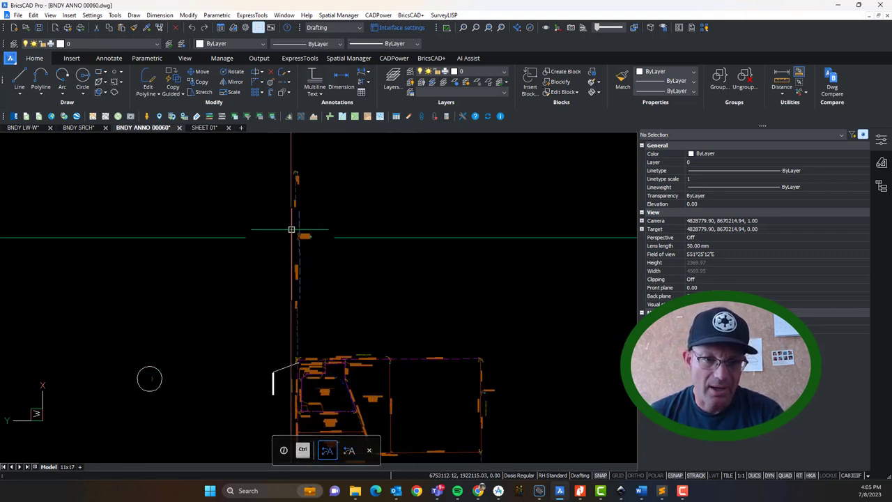
middle_click_drag(359, 349, 201, 262)
mouse_move(383, 414)
middle_mouse_down()
mouse_move(386, 319)
mouse_move(407, 344)
middle_mouse_up()
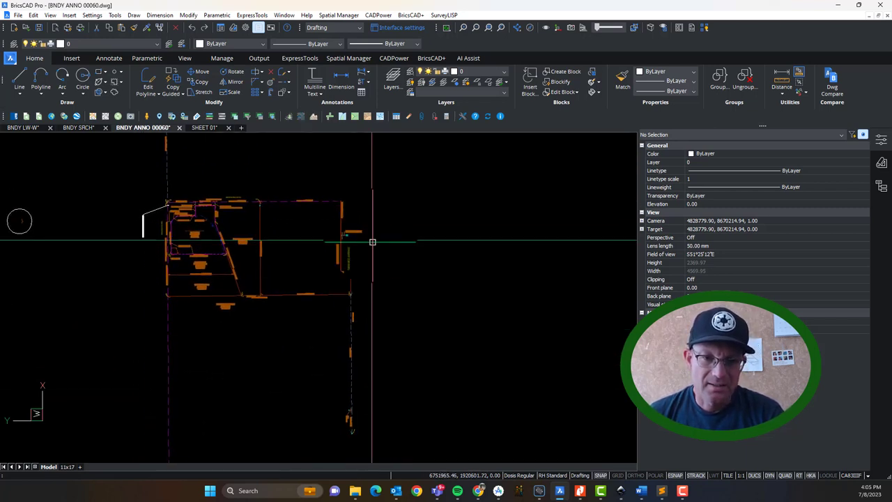
middle_click_drag(161, 260, 301, 468)
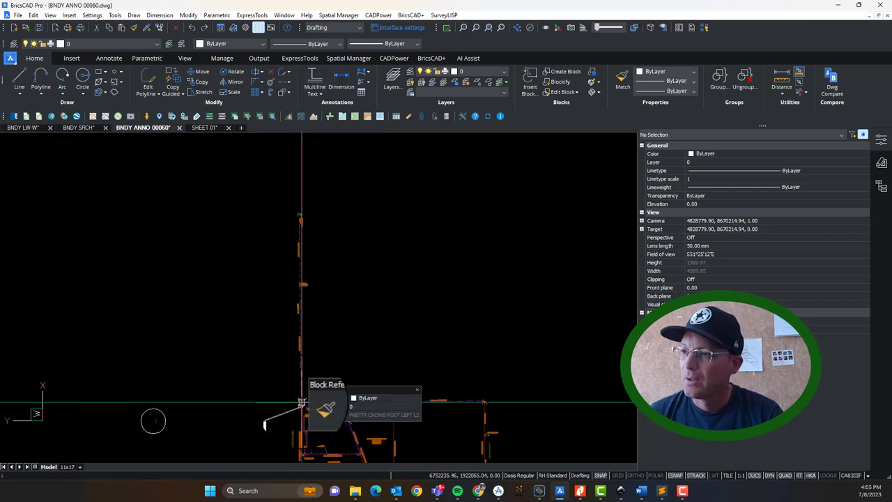
Inspect how the parcel block ties to the upper boundary line and the long dashed line running below it.
scroll(466, 309, "down", 3)
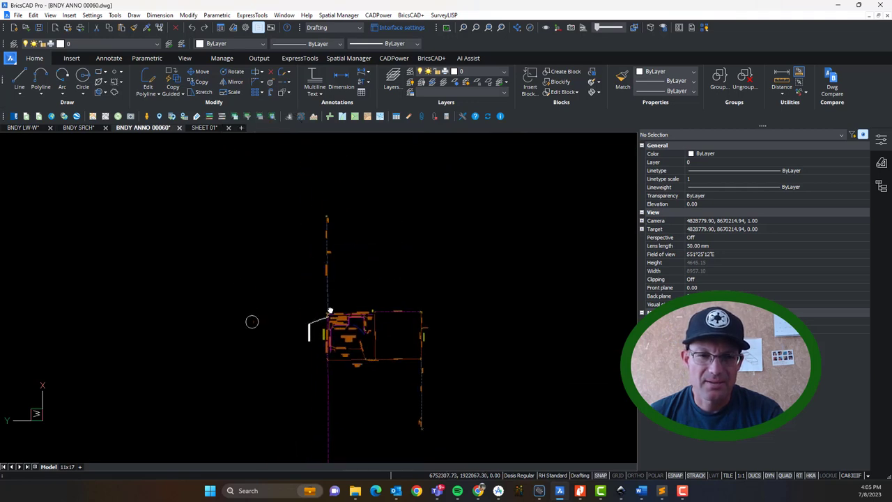
scroll(328, 307, "up", 3)
middle_click_drag(328, 292, 335, 327)
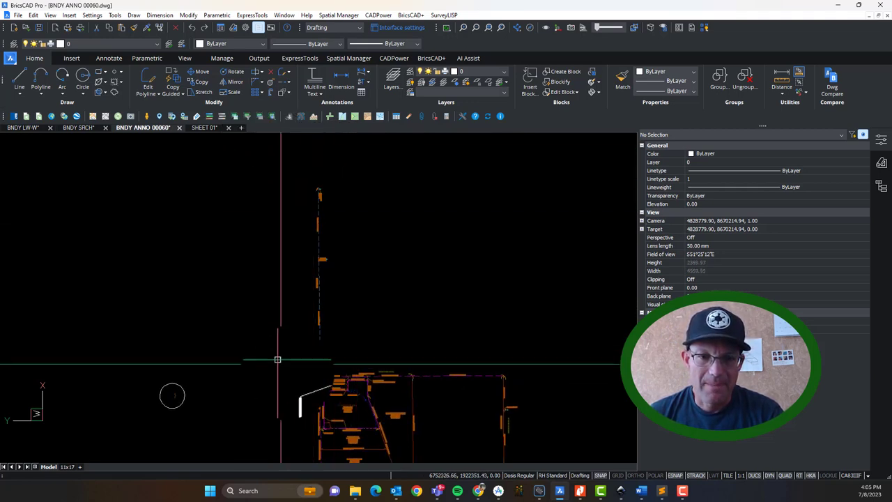
middle_click_drag(380, 345, 348, 205)
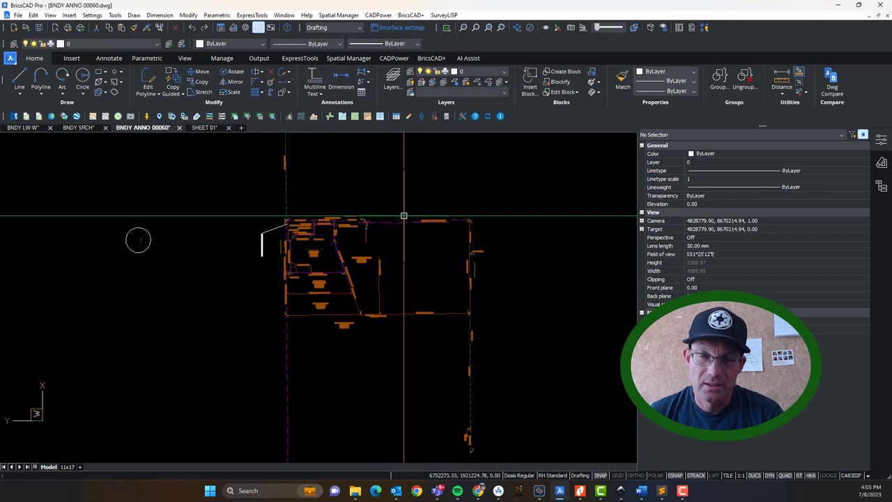
scroll(534, 383, "down", 1)
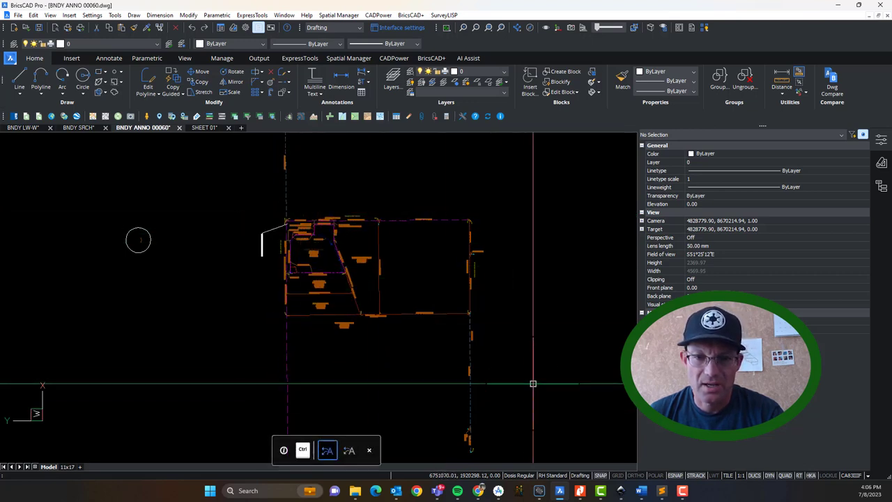
scroll(478, 360, "down", 2)
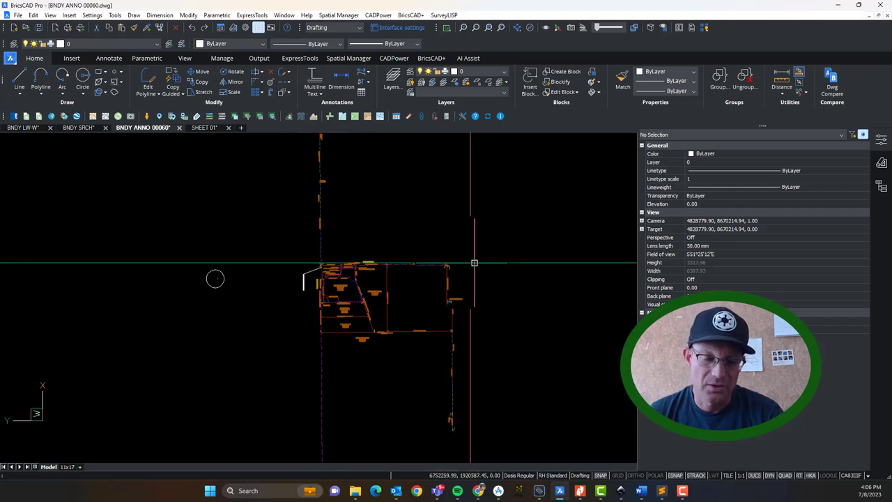
middle_click_drag(451, 343, 448, 372)
scroll(311, 277, "up", 3)
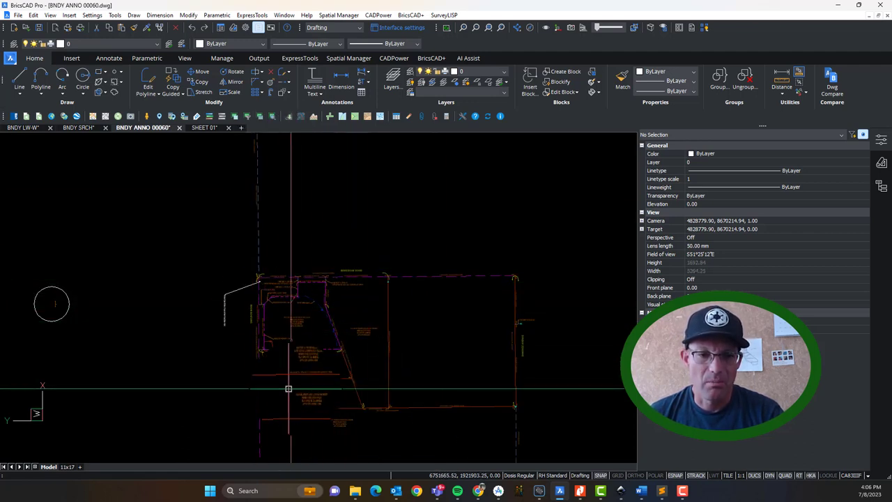
scroll(312, 374, "down", 3)
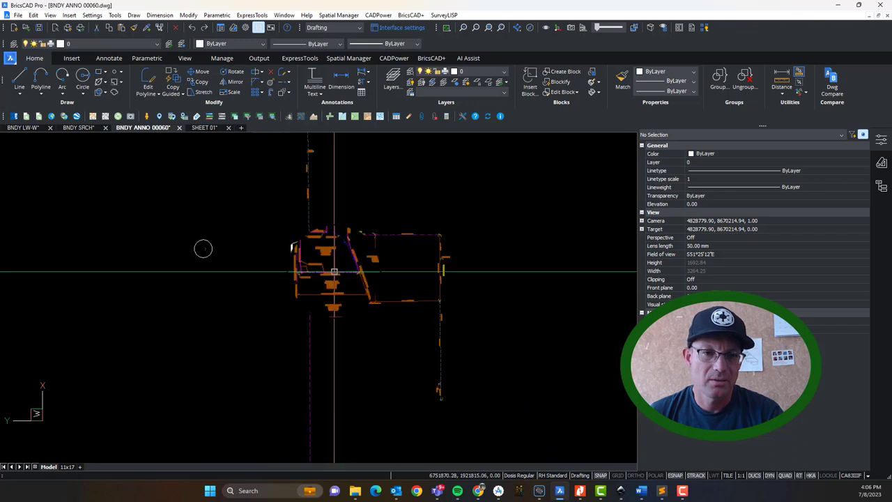
middle_click_drag(333, 314, 340, 265)
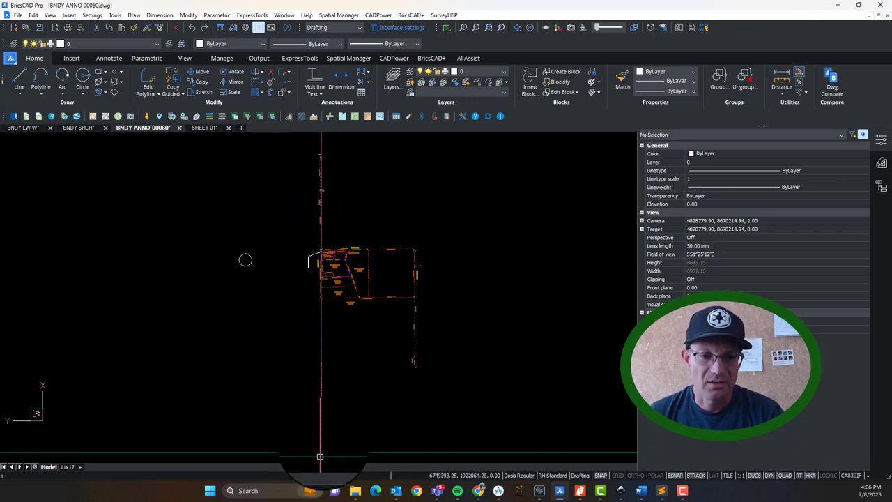
scroll(322, 300, "up", 2)
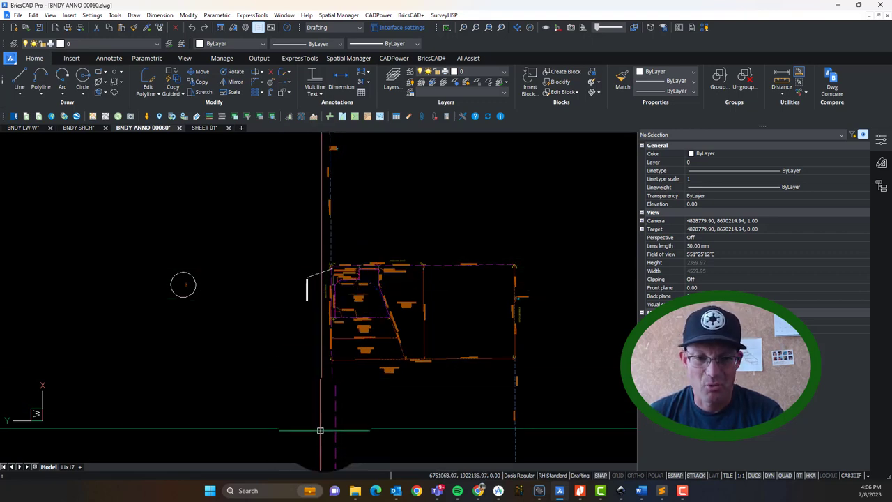
Examine the dashed line along the parcels' upper edge and its end corners, including the line continuing above it.
left_click(331, 267)
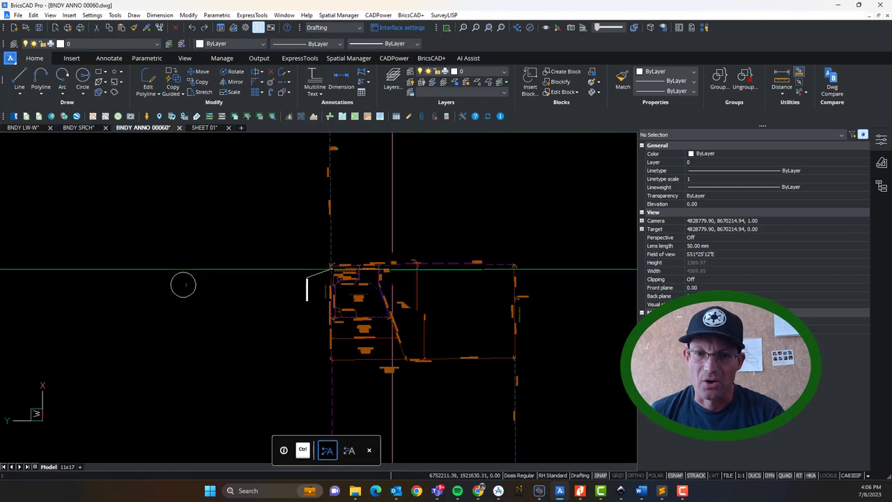
middle_click_drag(452, 257, 414, 279)
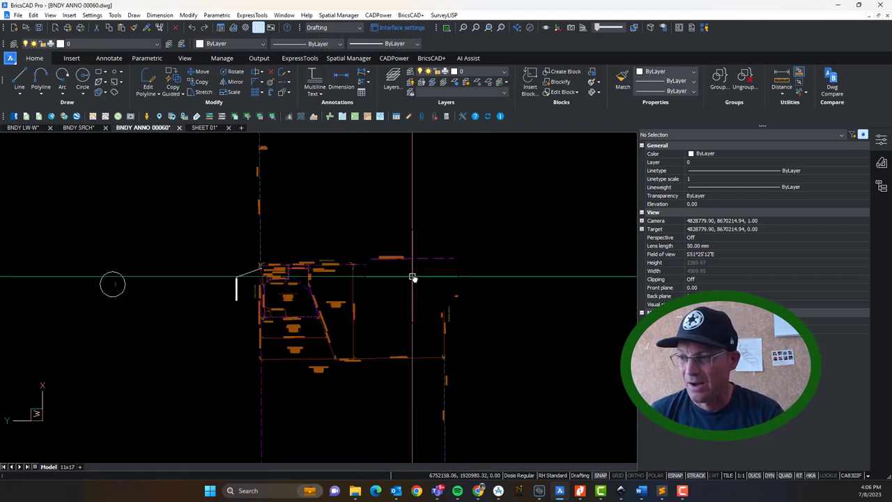
scroll(314, 275, "up", 3)
scroll(218, 269, "down", 3)
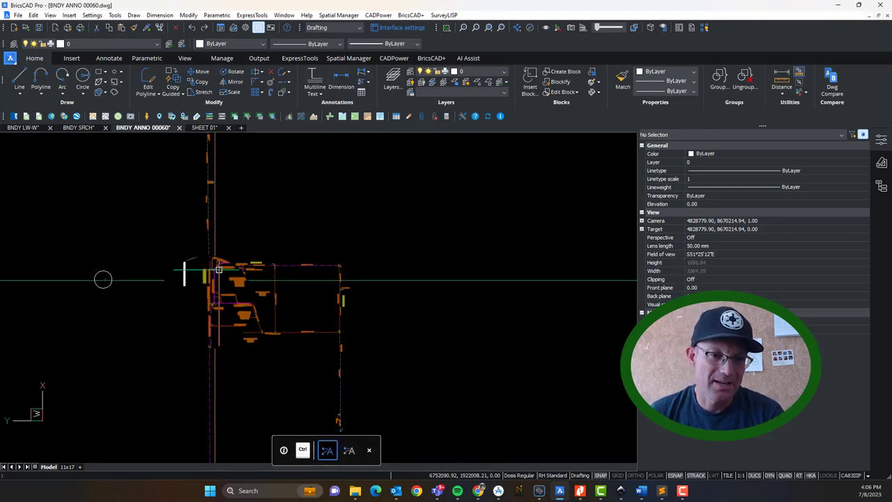
middle_click_drag(293, 317, 347, 350)
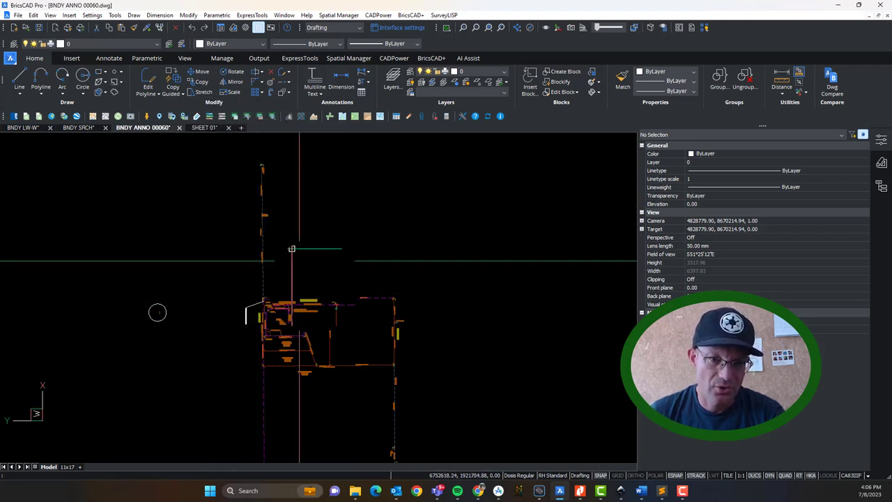
middle_click_drag(370, 323, 352, 241)
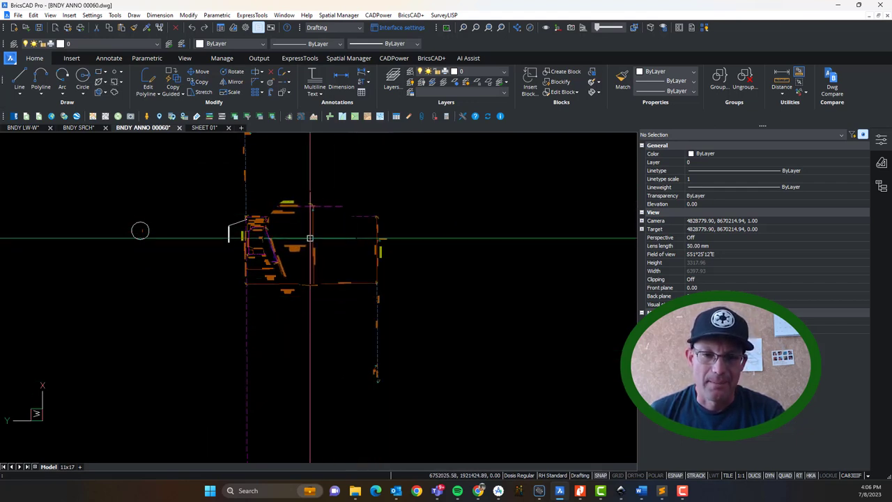
middle_click_drag(344, 227, 427, 368)
scroll(389, 234, "up", 8)
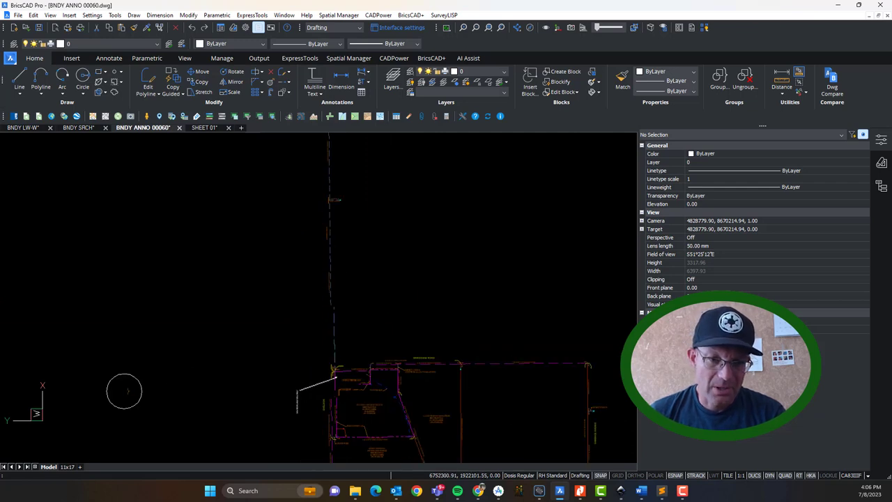
scroll(398, 281, "down", 2)
middle_click_drag(456, 291, 441, 303)
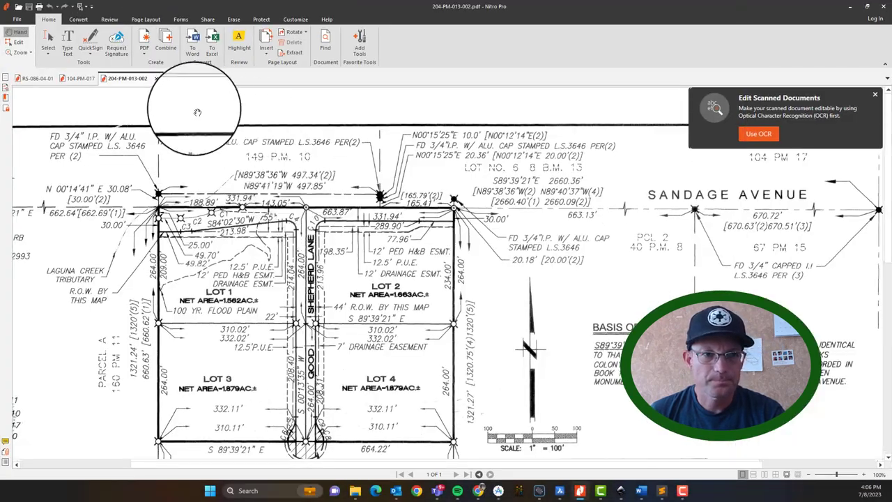
Switch to Nitro Pro and examine the RS-086-04-01 survey map along Sheldon Road east of the Bradshaw Road intersection.
left_click(28, 82)
scroll(333, 247, "down", 1)
scroll(394, 300, "up", 6)
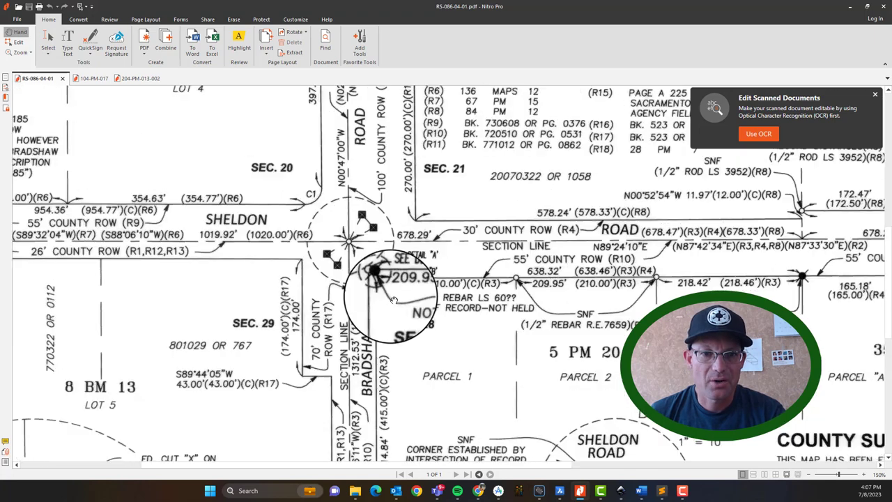
scroll(394, 300, "down", 2, "ctrl")
scroll(387, 299, "down", 1, "ctrl")
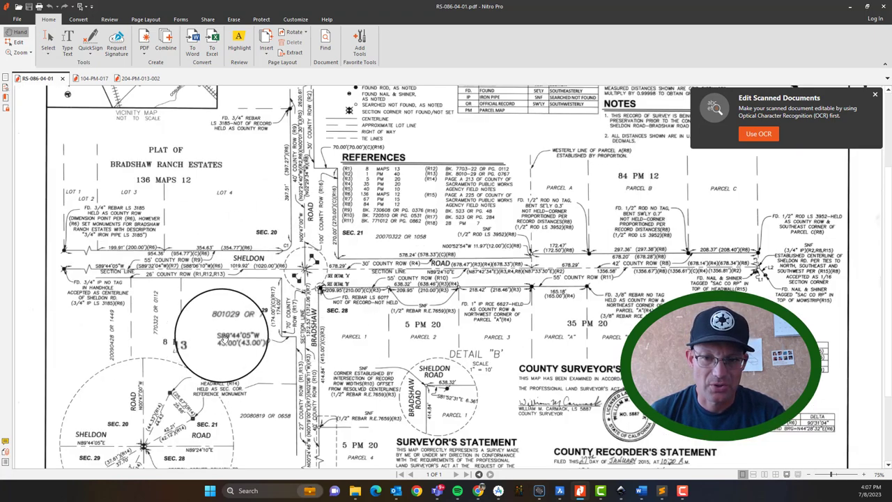
scroll(478, 313, "up", 1, "ctrl")
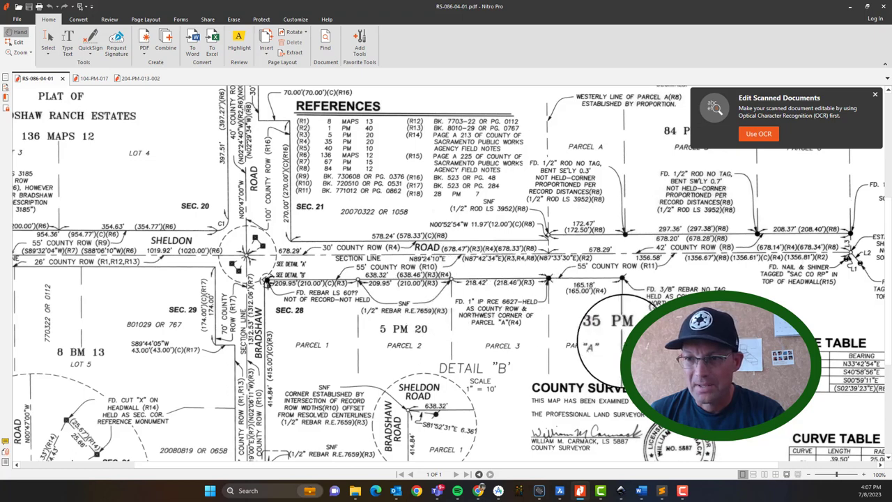
left_click_drag(763, 308, 630, 300)
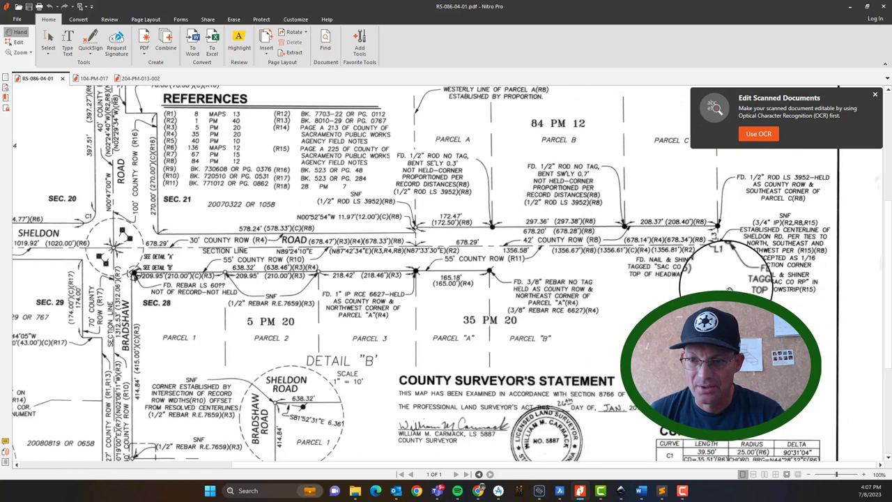
left_click_drag(672, 300, 788, 301)
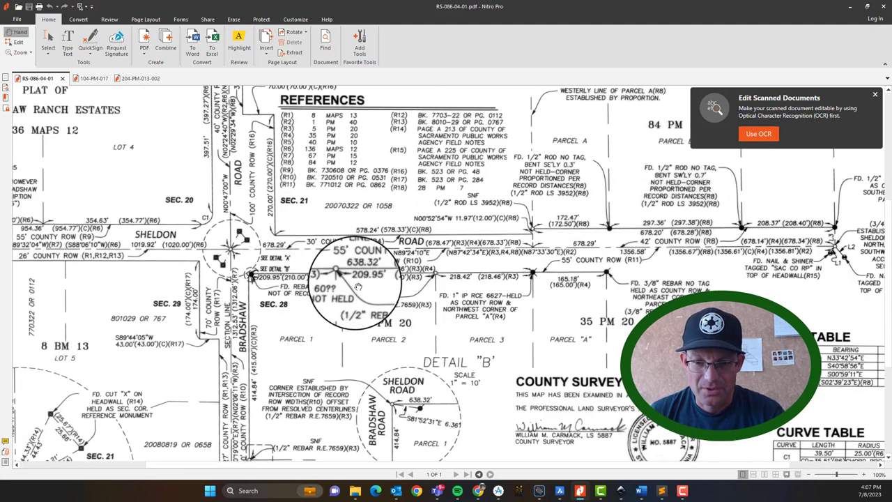
left_click_drag(279, 326, 380, 251)
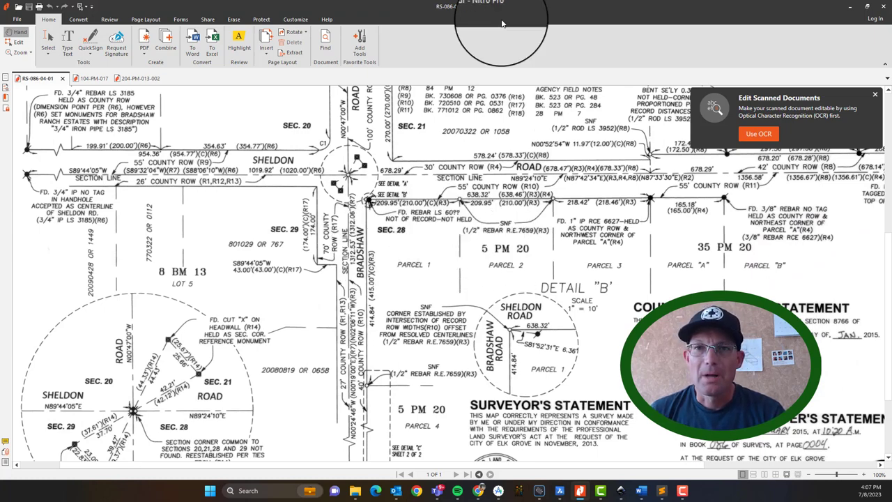
left_click_drag(654, 242, 464, 303)
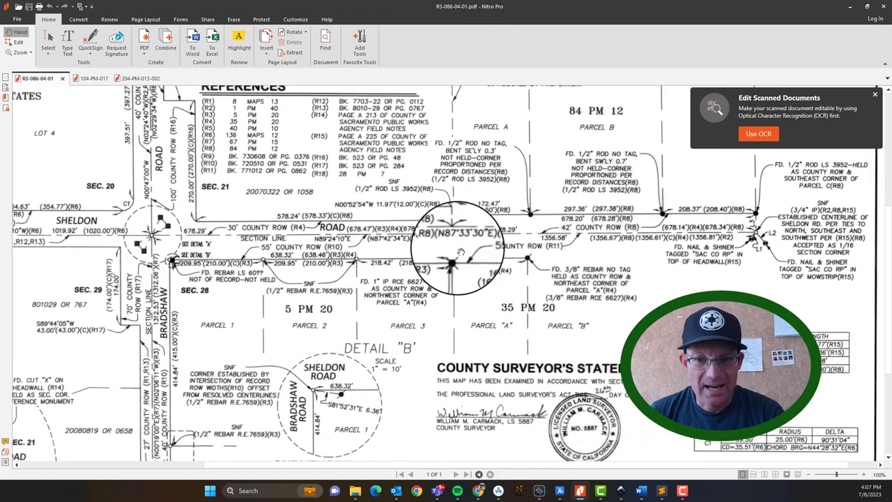
Return to the BNDY ANNO 00060 drawing and examine the 18.77 (R3) tie annotation at the far end of the long dashed line.
left_click_drag(301, 8, 891, 5)
left_click(320, 268)
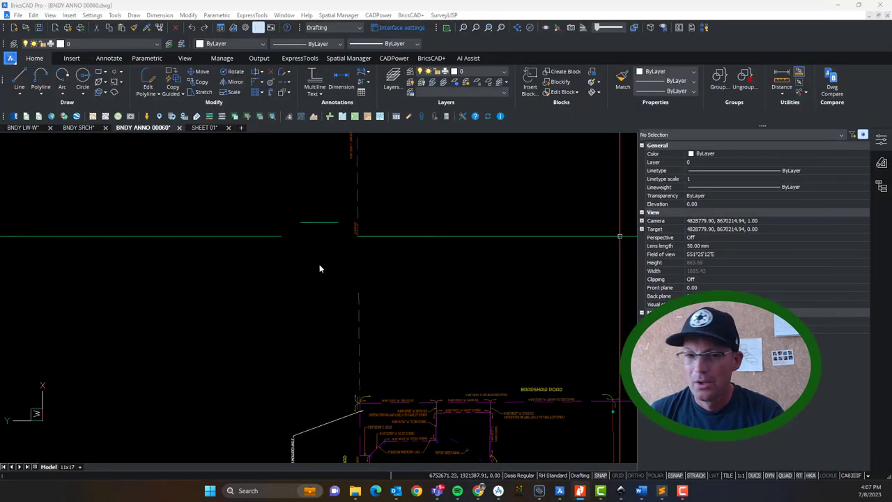
left_click(409, 286)
middle_click_drag(393, 311, 421, 468)
scroll(404, 287, "down", 4)
middle_click_drag(425, 308, 428, 316)
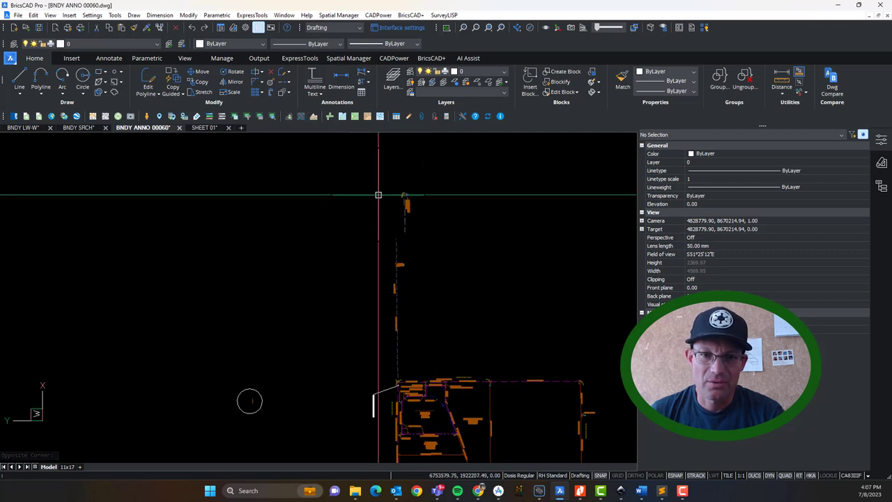
scroll(378, 195, "up", 3)
scroll(472, 193, "up", 4)
scroll(478, 191, "up", 2)
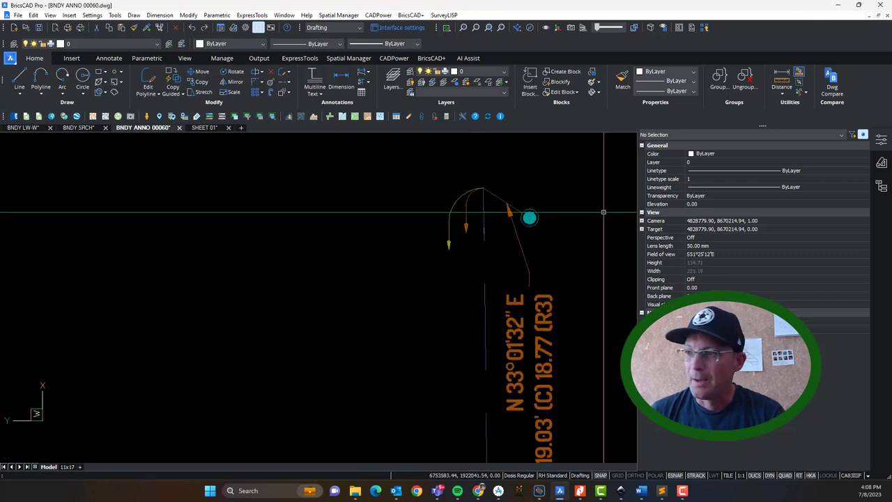
Switch back to the RS-086-04-01 map in Nitro Pro and examine the ties at the east end of Sheldon Road.
key("alt+Tab")
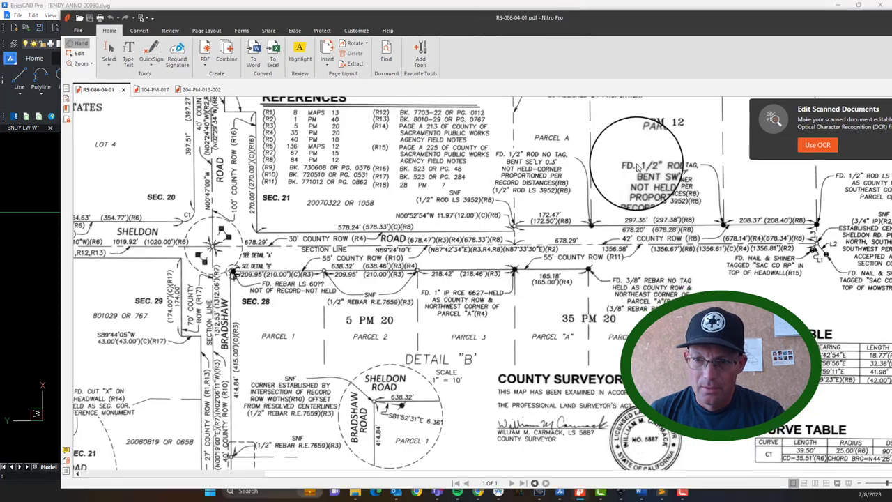
left_click_drag(818, 242, 776, 239)
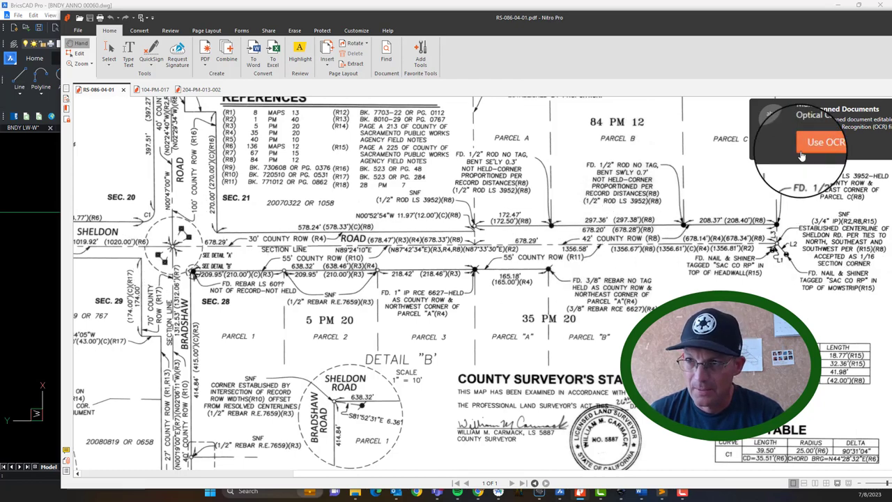
left_click(838, 7)
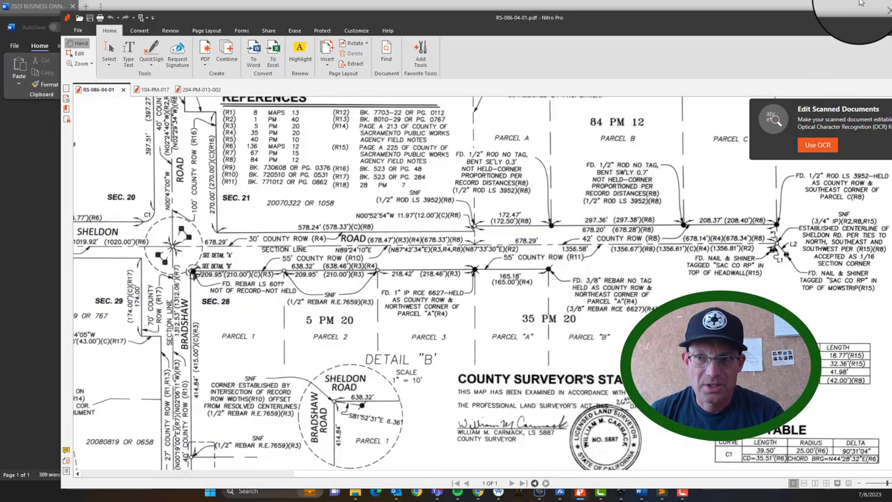
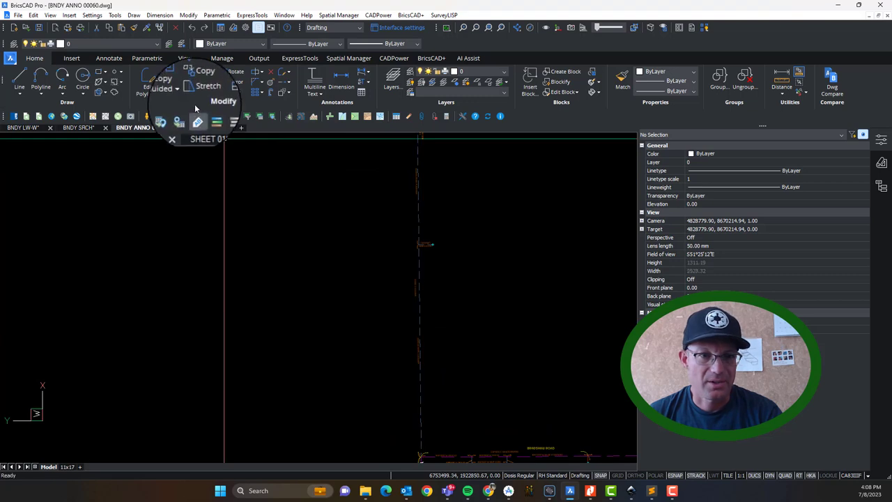
Switch to the BNDY LW-W drawing in BricsCAD and inspect the properties of the long dashed tie line.
left_click(30, 129)
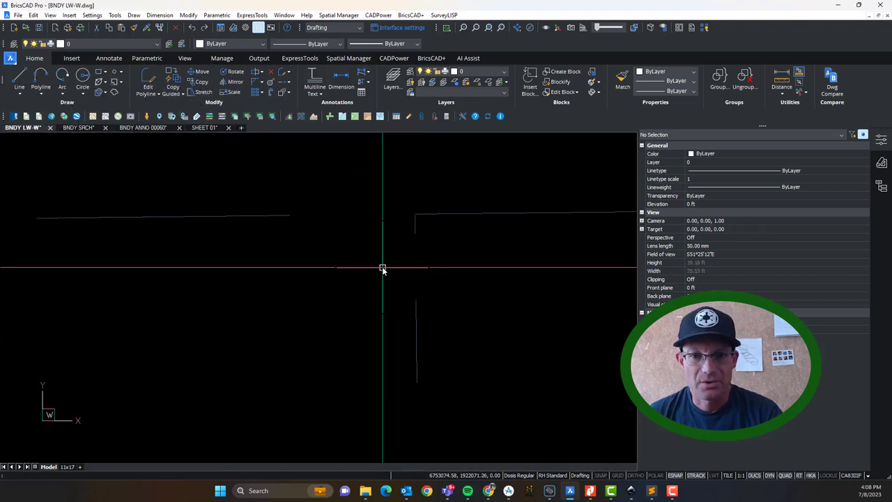
scroll(331, 251, "up", 3)
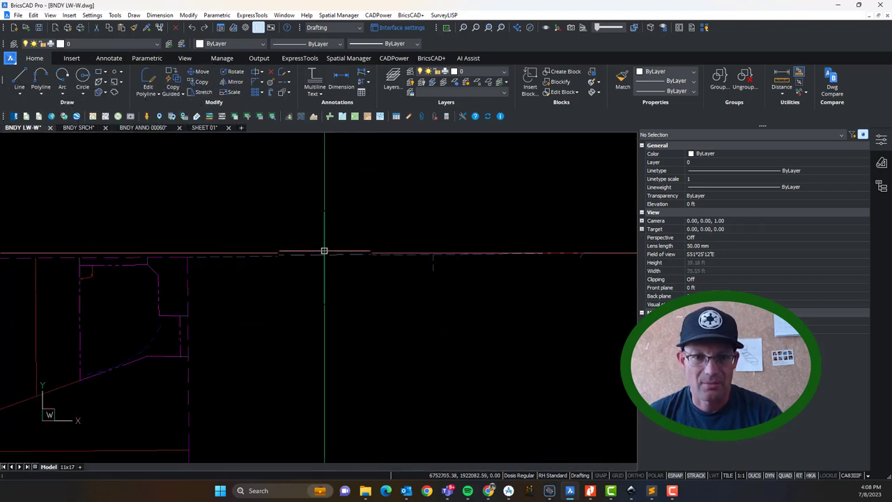
left_click(324, 254)
left_click(631, 306)
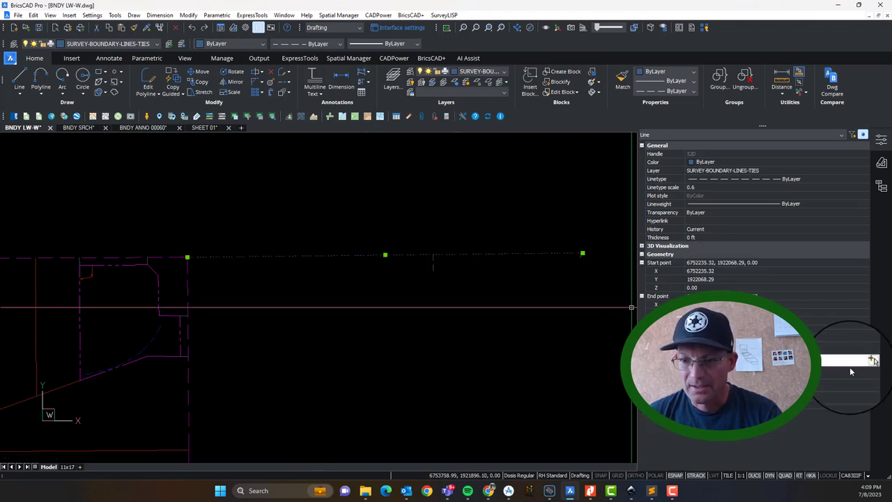
key("Escape")
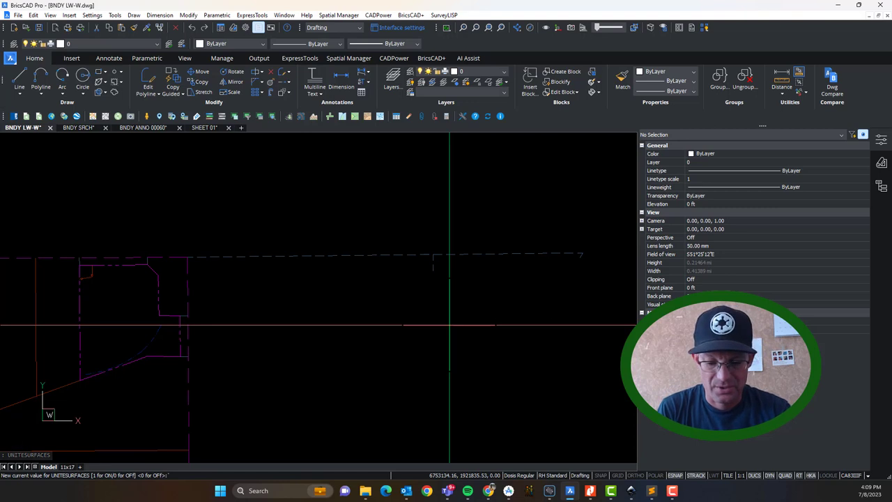
type("'units")
key("Return")
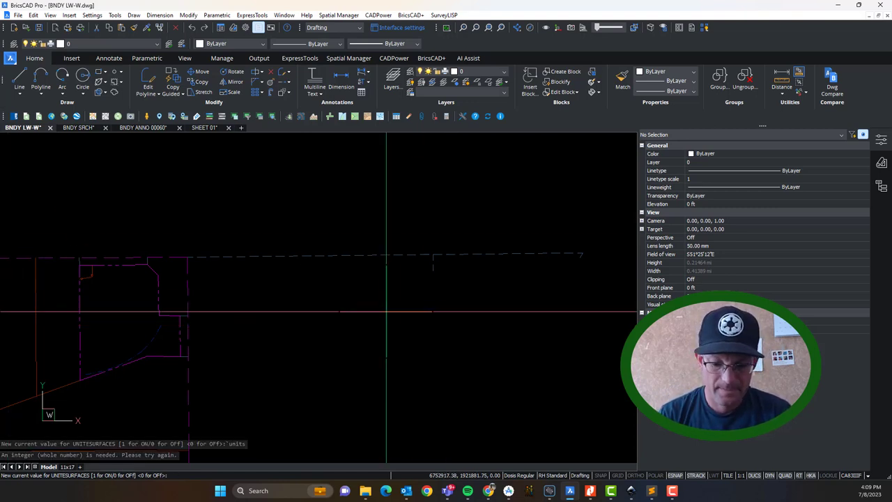
key("Return")
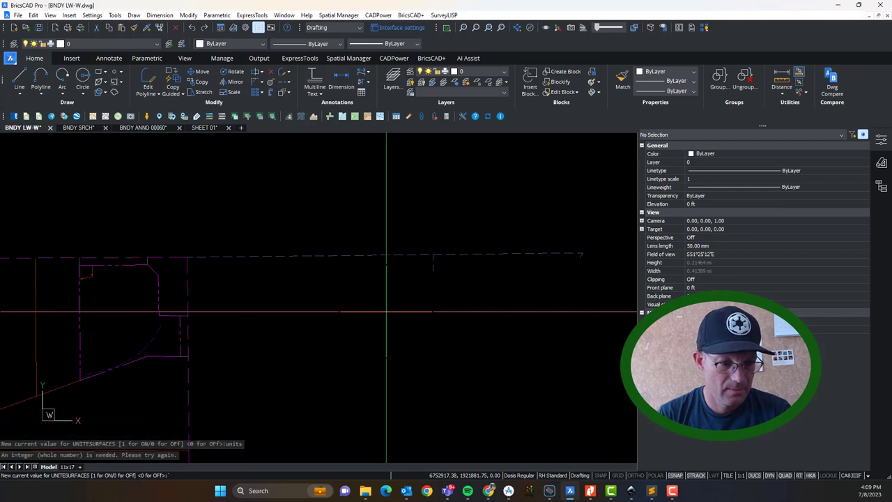
key("Escape")
key("Escape")
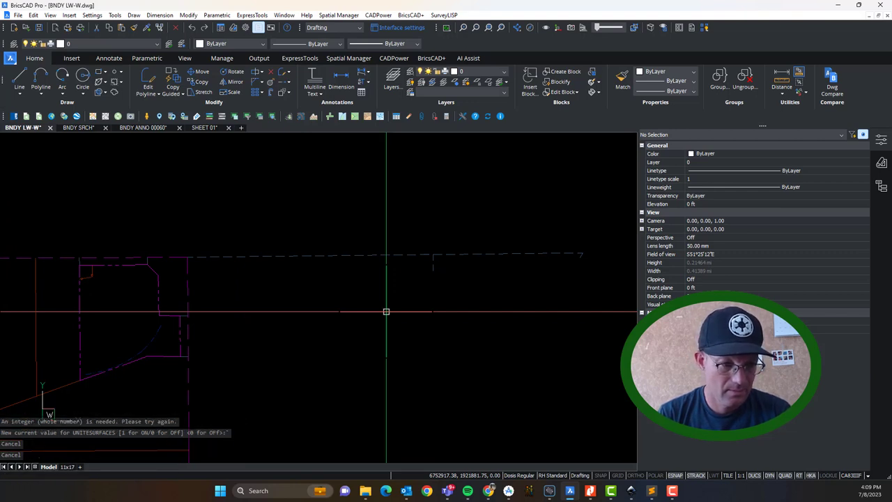
Open the drawing units settings, inspect the length units entry, and close the settings.
type("units")
key("Return")
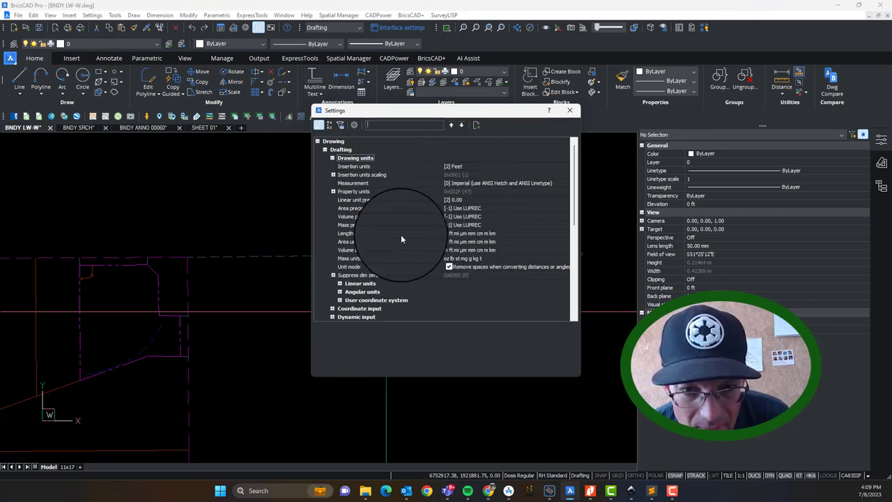
left_click(476, 232)
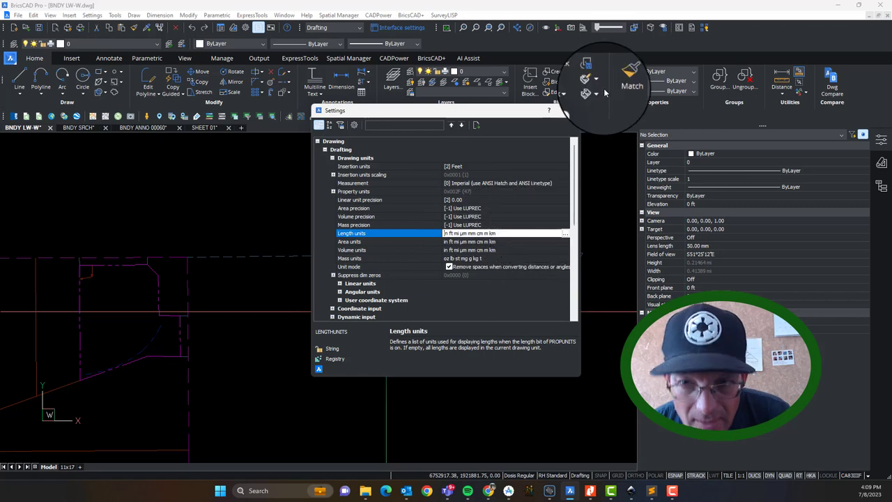
left_click(565, 110)
left_click(465, 318)
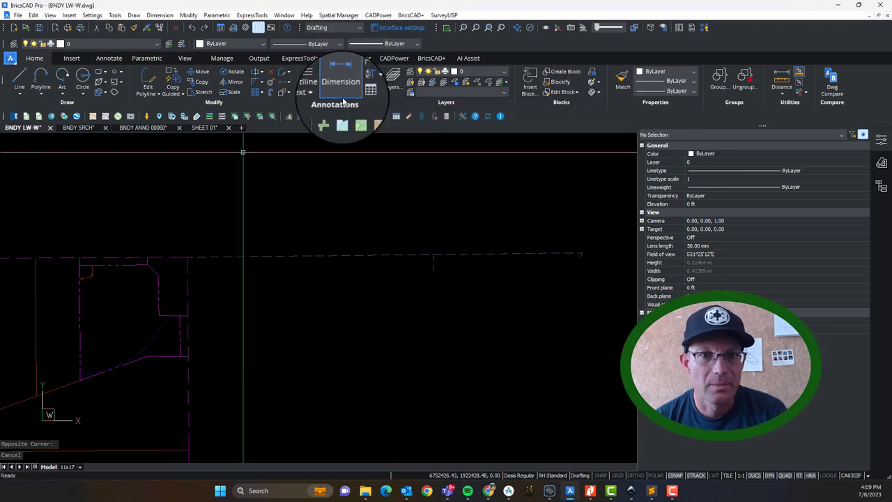
Add an aligned dimension above the long dashed tie line, from the parcel corner to the line's far east end.
left_click(345, 82)
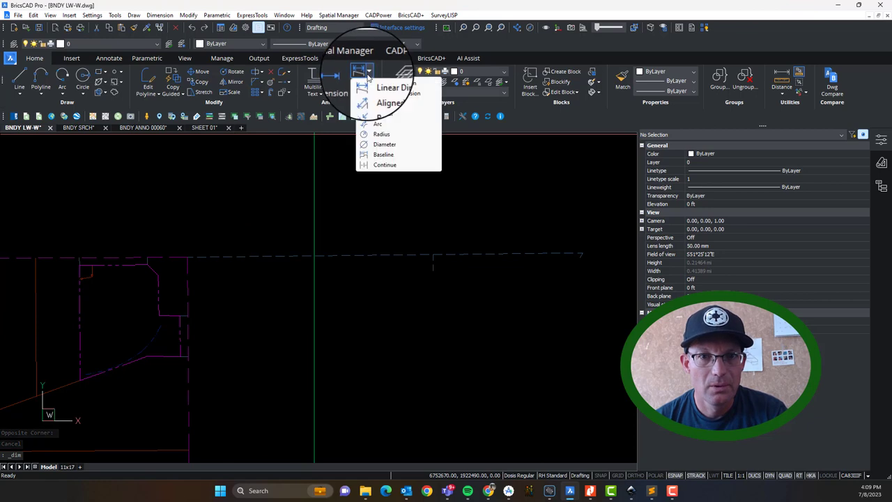
left_click(374, 94)
left_click(185, 257)
scroll(575, 255, "up", 2)
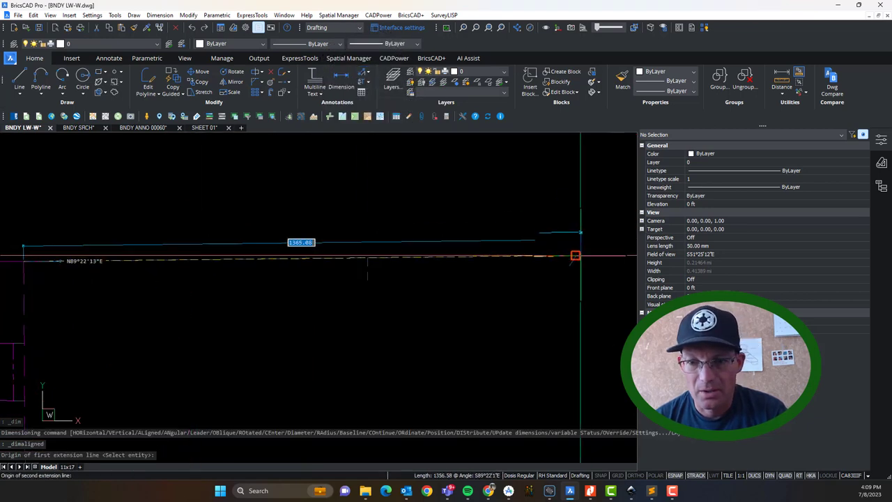
left_click(576, 255)
left_click(563, 224)
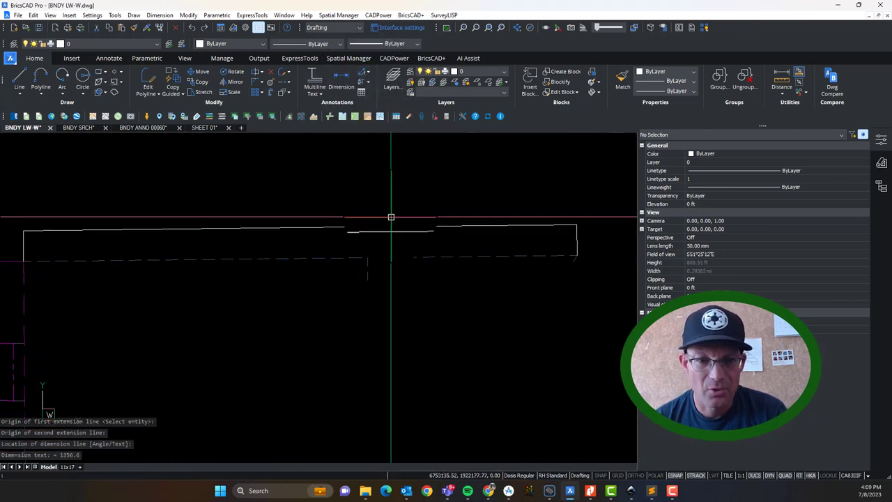
Set the aligned dimension's precision to three decimal places.
scroll(318, 227, "up", 2)
scroll(195, 227, "up", 6)
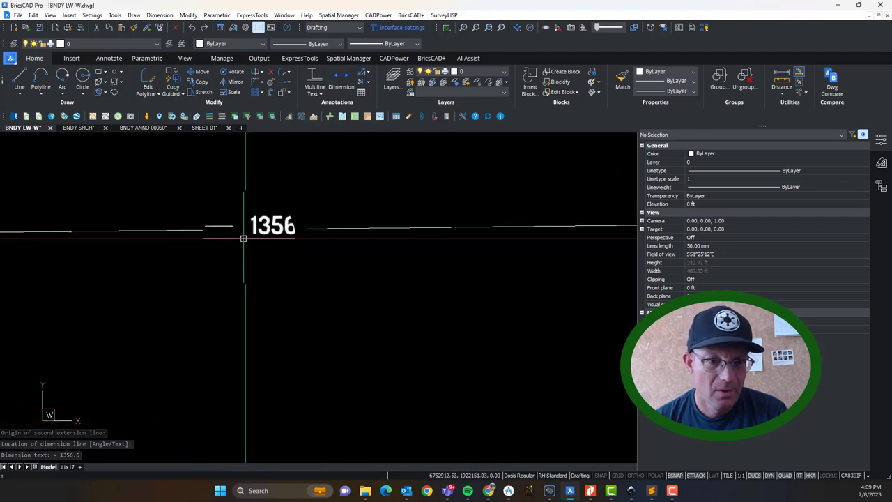
scroll(250, 237, "up", 2)
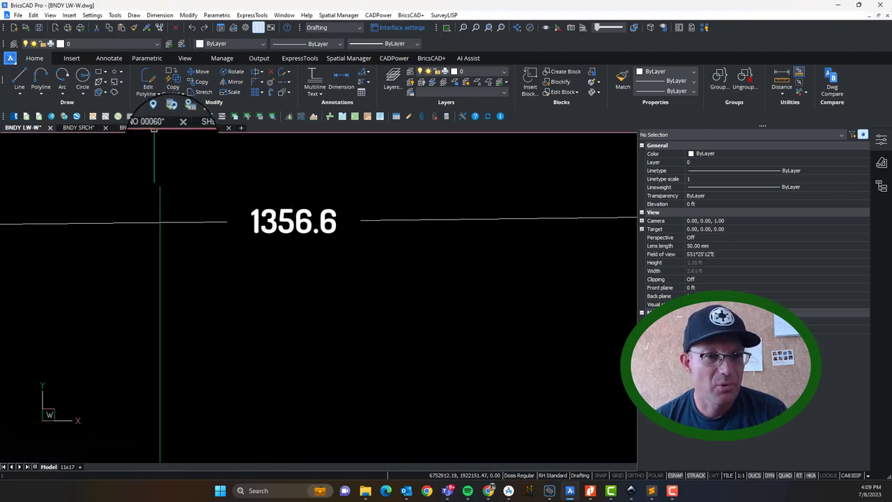
left_click(314, 239)
left_click(292, 219)
scroll(783, 402, "down", 10)
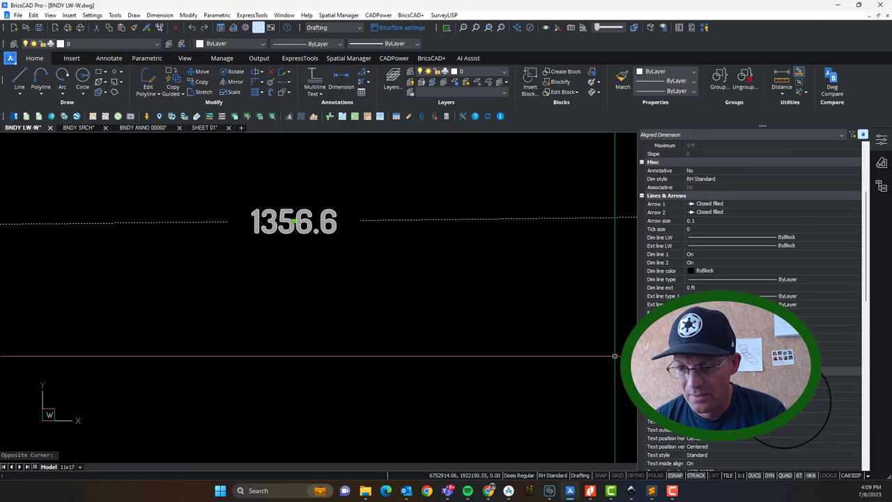
scroll(749, 293, "down", 10)
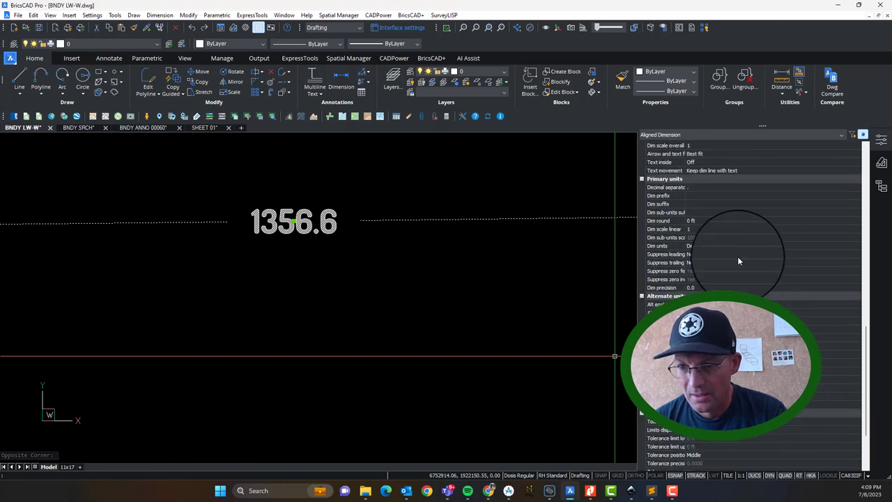
scroll(730, 446, "down", 3)
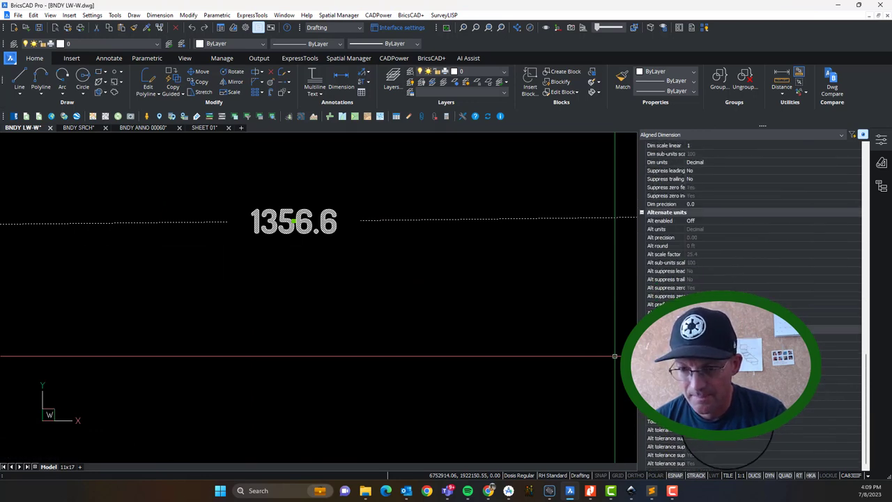
scroll(730, 439, "up", 5)
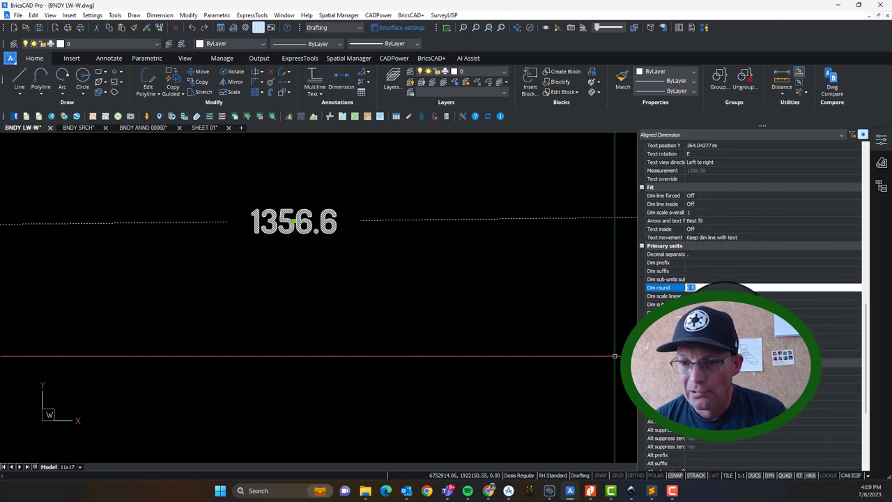
scroll(772, 297, "up", 2)
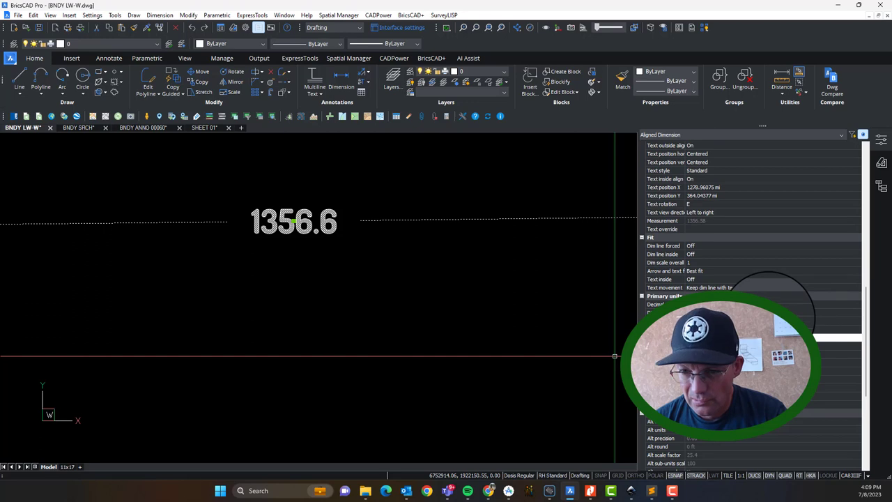
scroll(772, 300, "down", 2)
key("Escape")
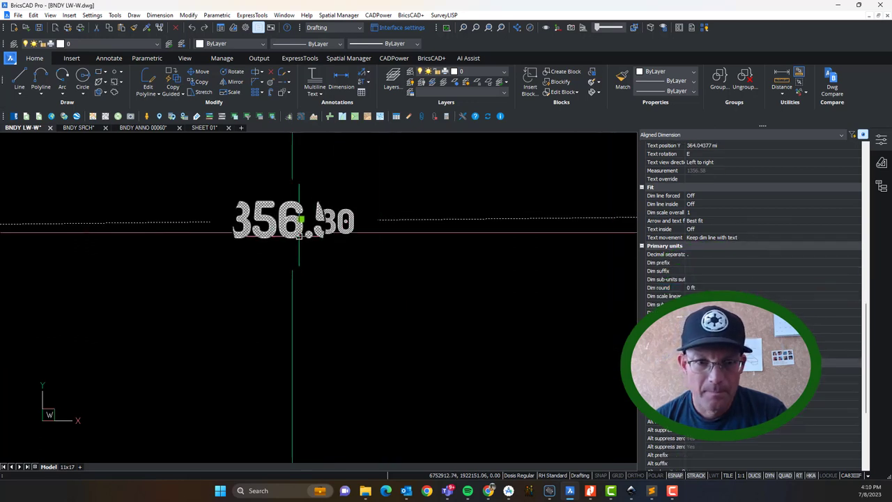
key("Escape")
Check the record references in the SHEET 01 drawing and the tie-line dimension in BNDY LW-W.
left_click(149, 129)
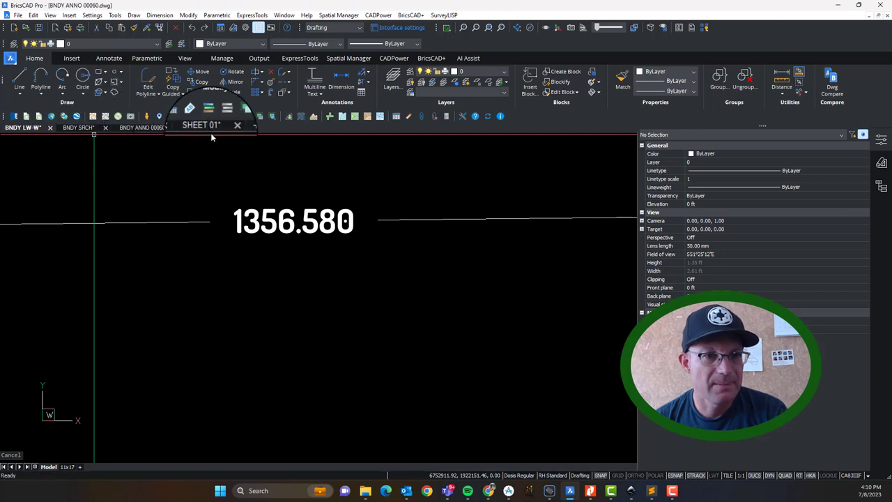
left_click(212, 130)
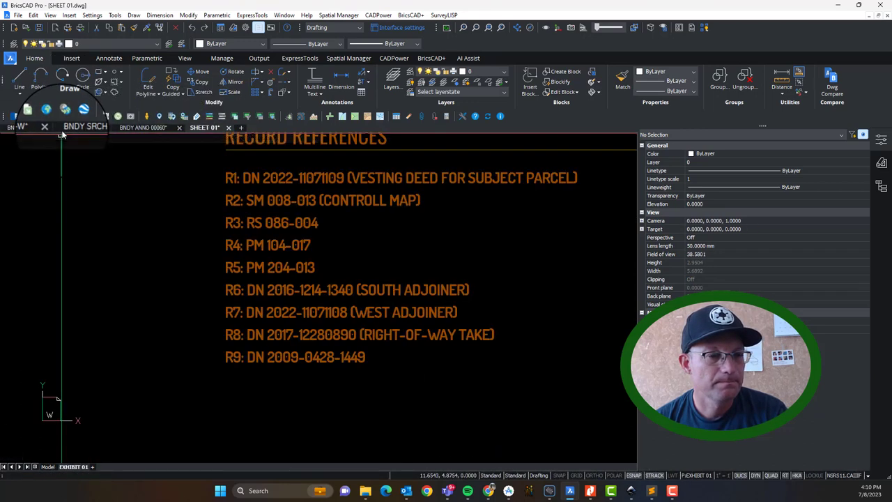
left_click(26, 128)
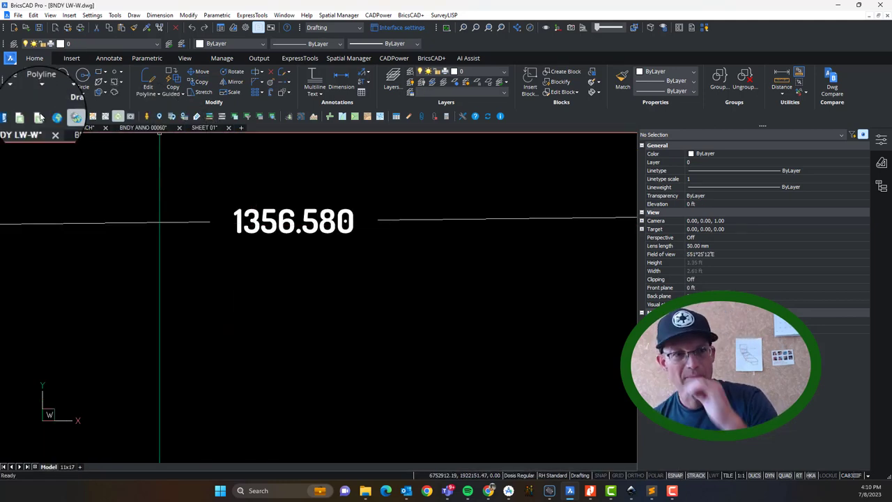
left_click(69, 131)
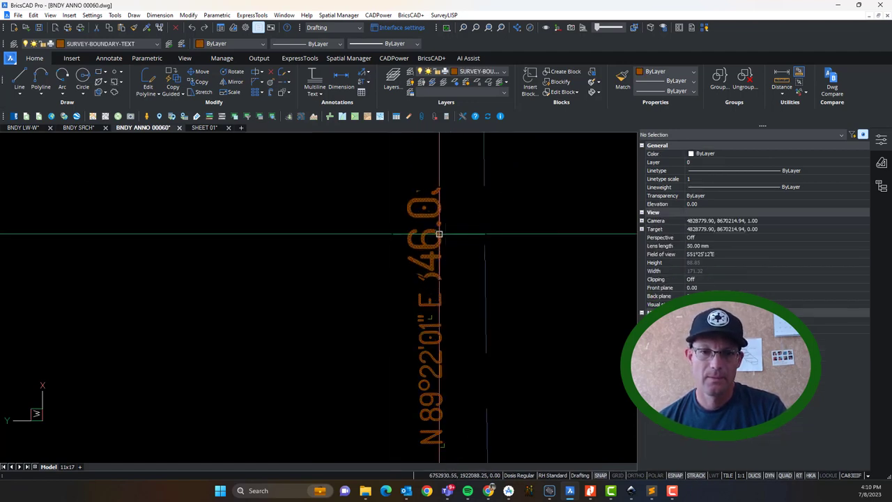
Set the distance in the N 89°22'01" E tie-line label to 1356.58'.
double_click(438, 233)
left_click(481, 317)
left_click_drag(479, 317, 558, 318)
type("136")
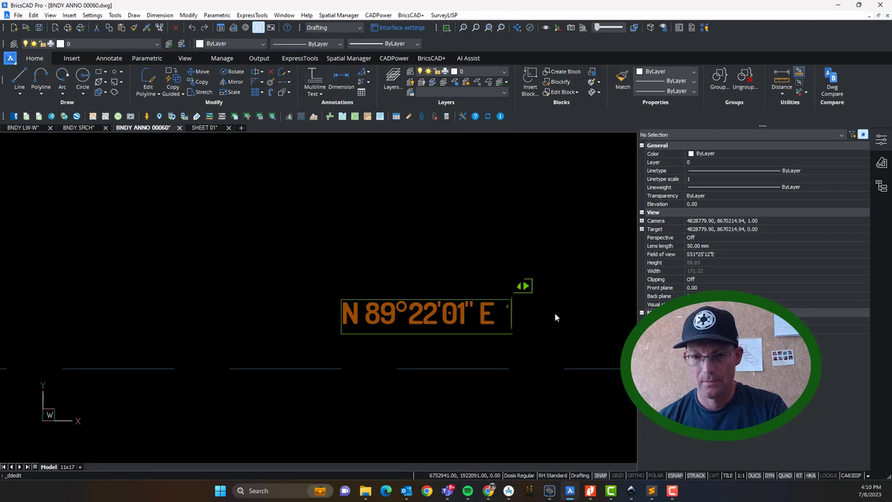
key("BackSpace")
key("BackSpace")
key("BackSpace")
key("BackSpace")
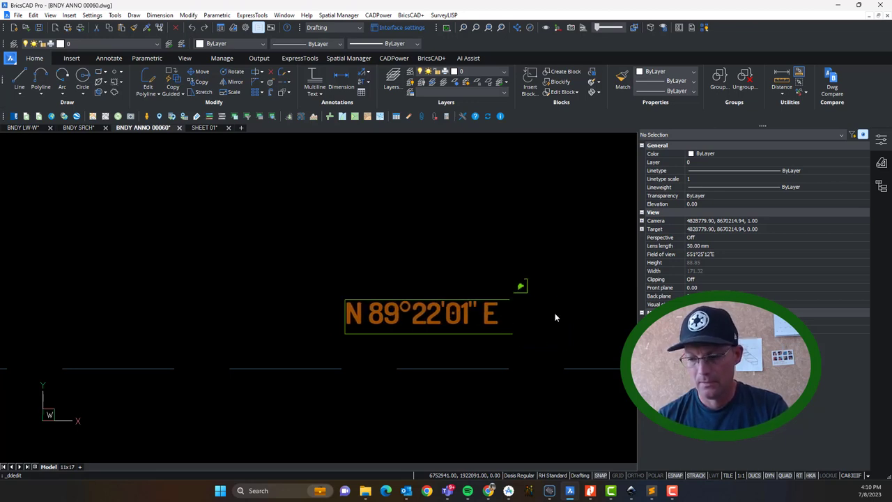
type("136")
key("BackSpace")
type("5.5")
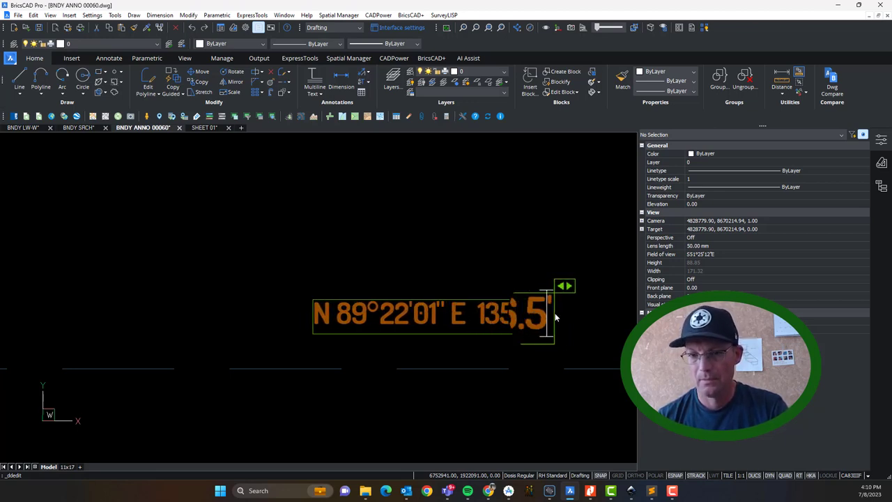
type("8")
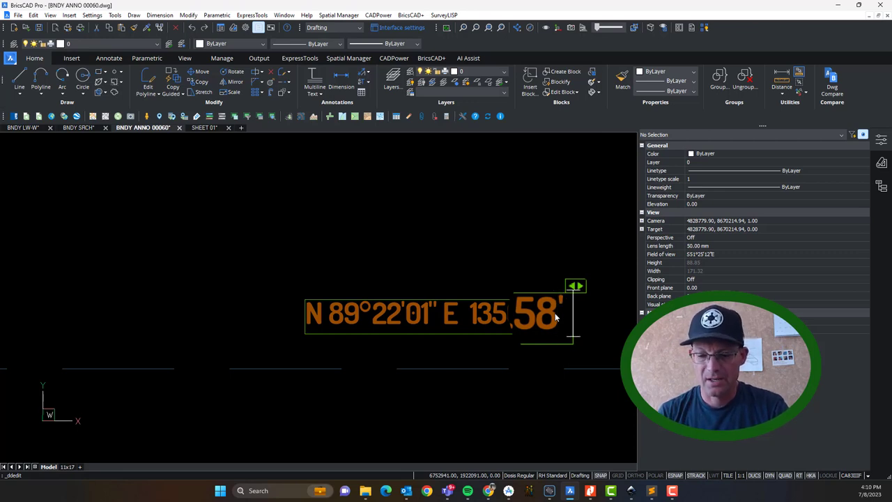
type("0")
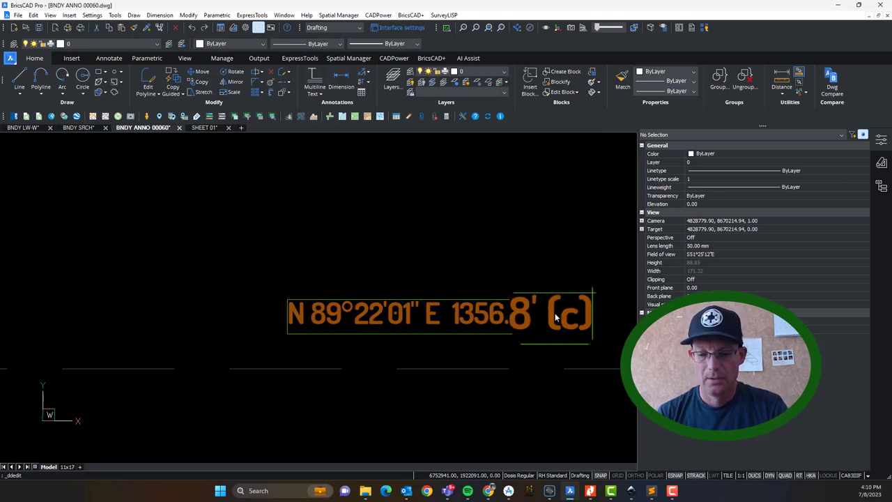
Mark the 1356.58' distance in the tie-line label as (C)(R3) and finish the text edit.
type("C)")
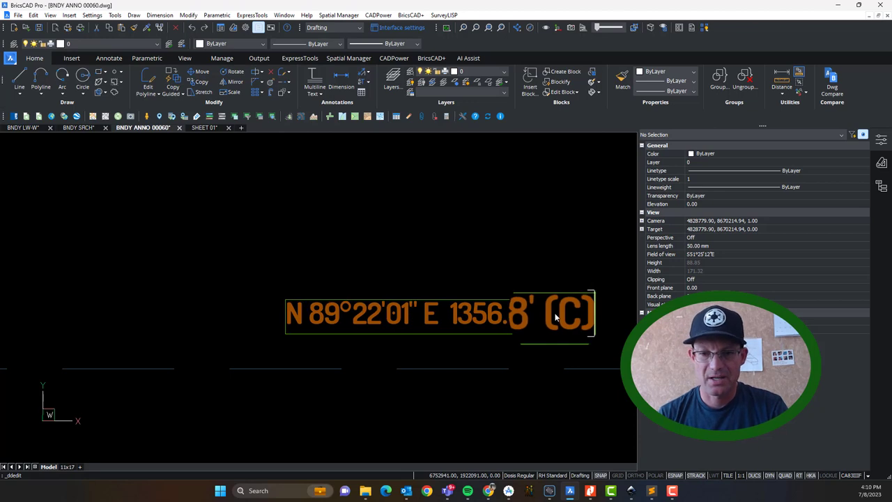
type("(")
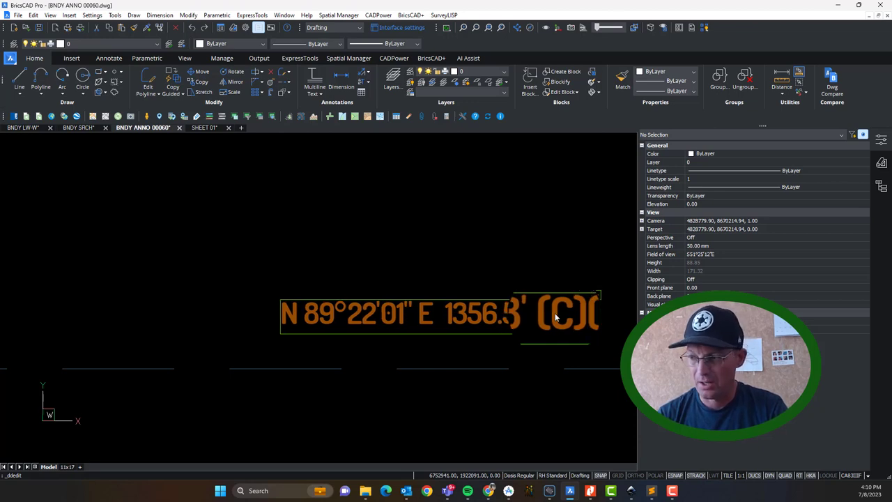
type("F")
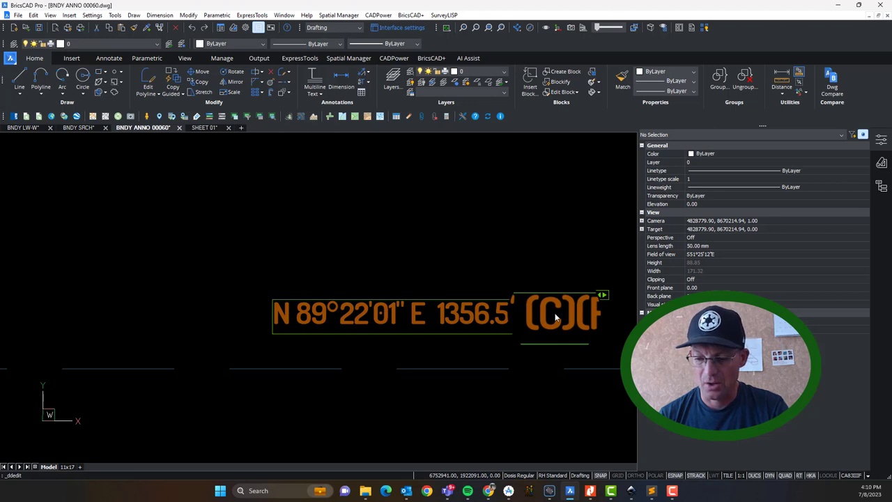
key("BackSpace")
type("R")
type("3)")
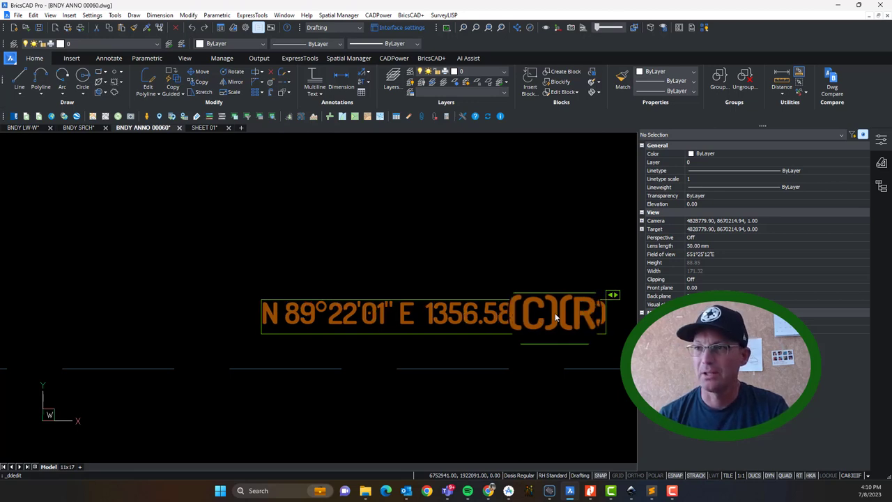
left_click(124, 276)
key("Return")
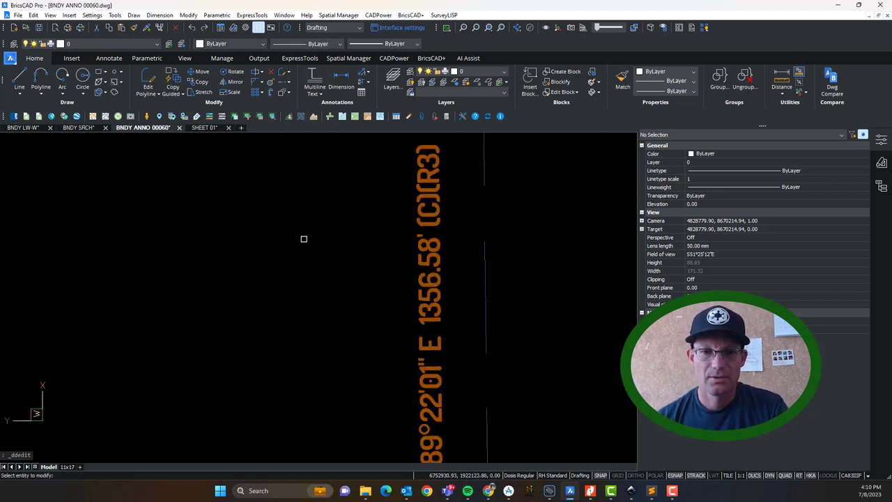
key("Escape")
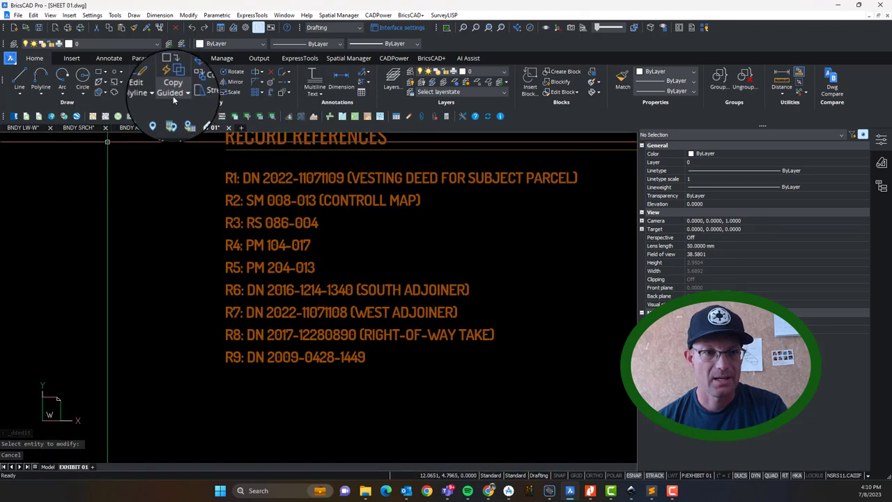
Return from SHEET 01 to the BNDY ANNO 00060 drawing and review the revised label along the long tie line.
left_click(141, 128)
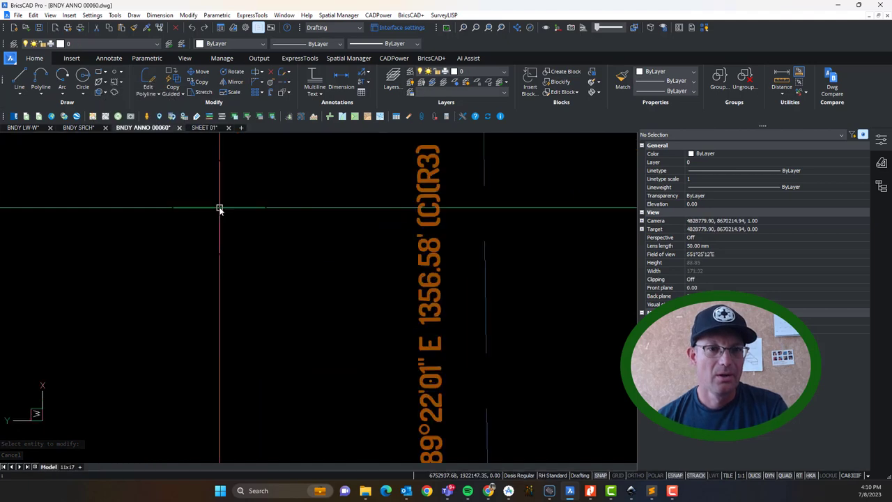
scroll(471, 285, "down", 5)
scroll(480, 281, "down", 2)
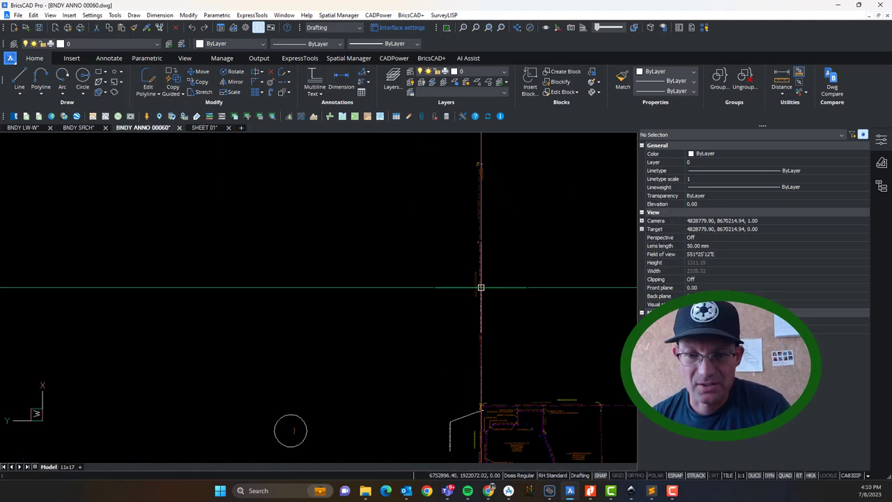
scroll(493, 252, "up", 3)
scroll(478, 321, "up", 8)
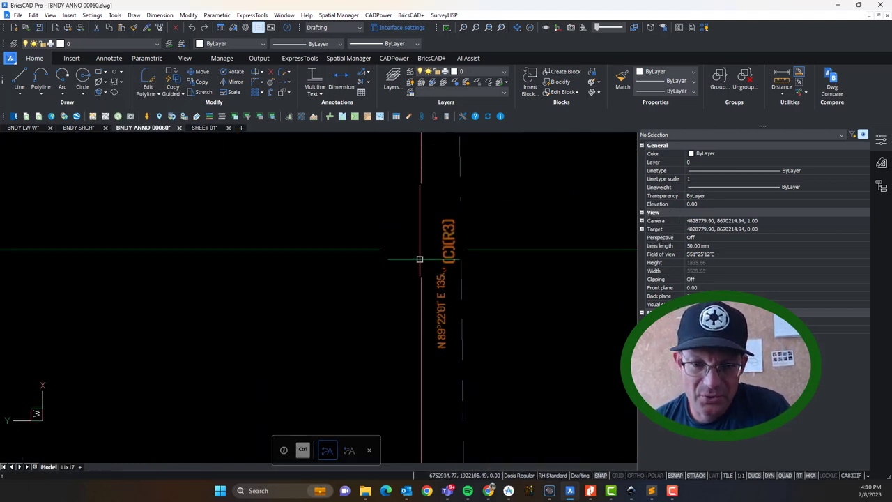
scroll(472, 209, "down", 7)
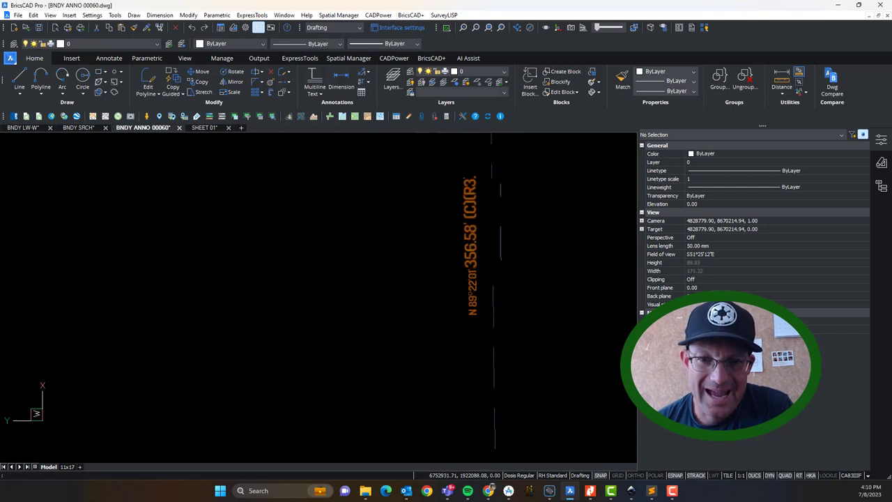
middle_click_drag(486, 165, 433, 378)
middle_click_drag(443, 207, 411, 402)
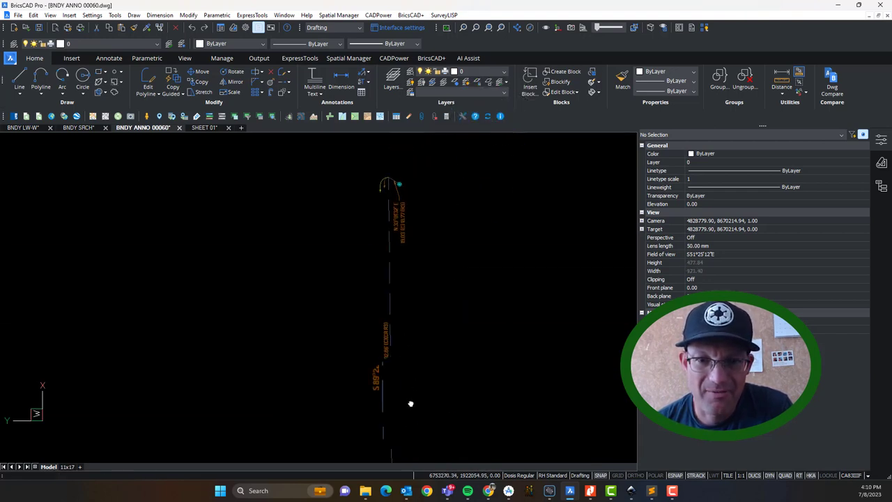
Examine the N 33°01'32" E bearing and distance label and the monument symbol at the tie line's far east end.
scroll(391, 196, "up", 7)
middle_click_drag(376, 162, 394, 251)
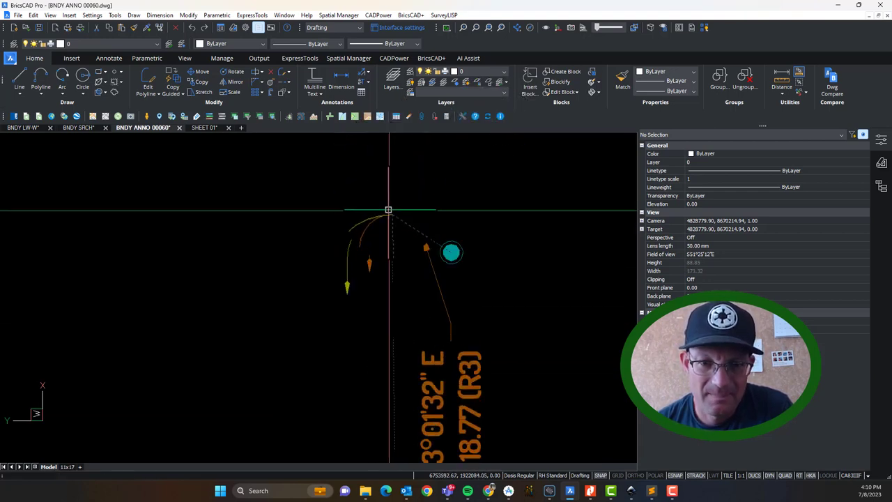
mouse_move(393, 211)
scroll(454, 257, "up", 4)
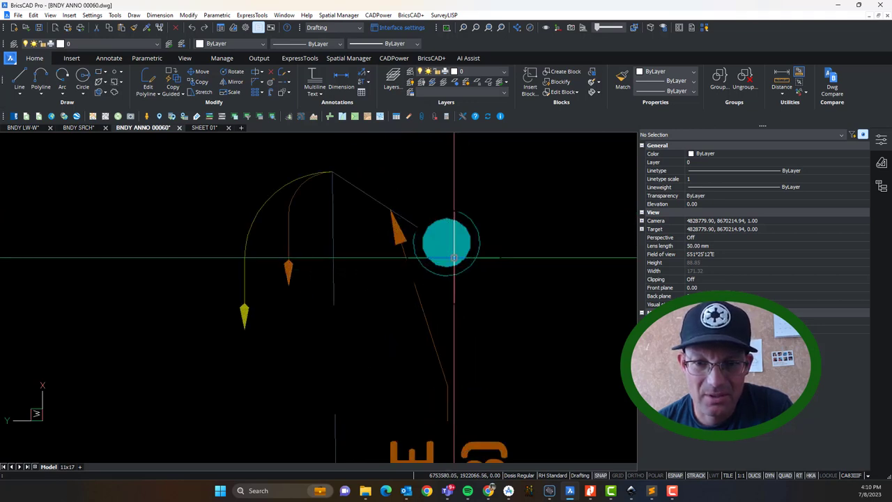
scroll(454, 256, "down", 4)
middle_click_drag(498, 313, 428, 204)
scroll(421, 248, "down", 2)
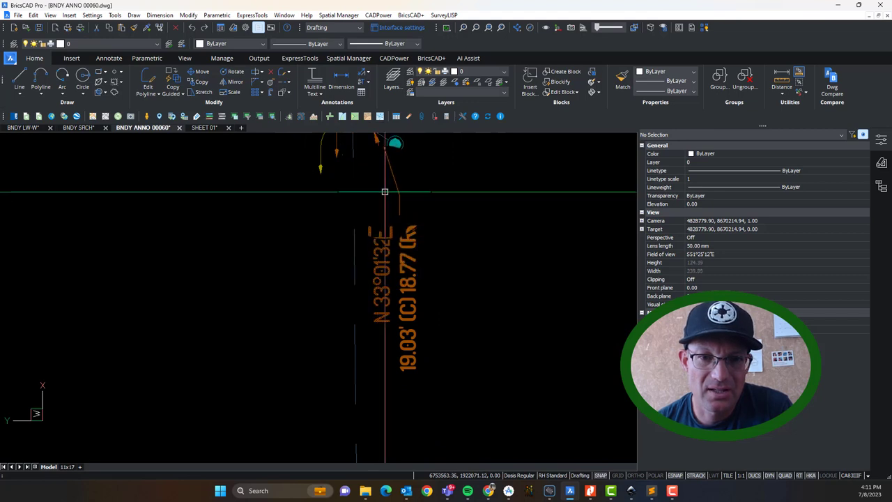
scroll(405, 239, "up", 3)
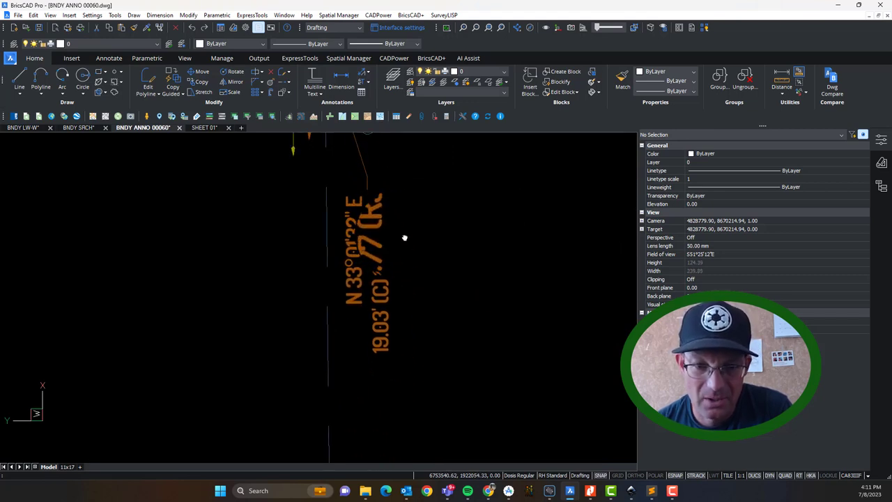
scroll(385, 348, "up", 1)
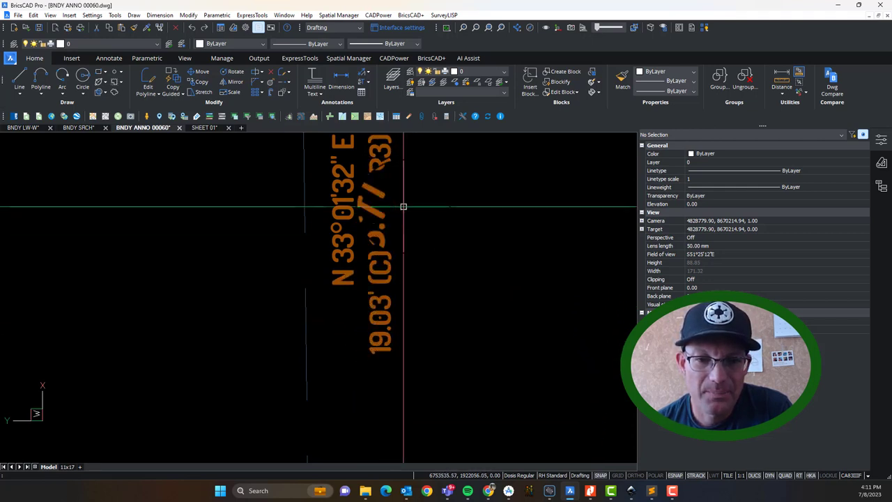
middle_click_drag(404, 205, 421, 289)
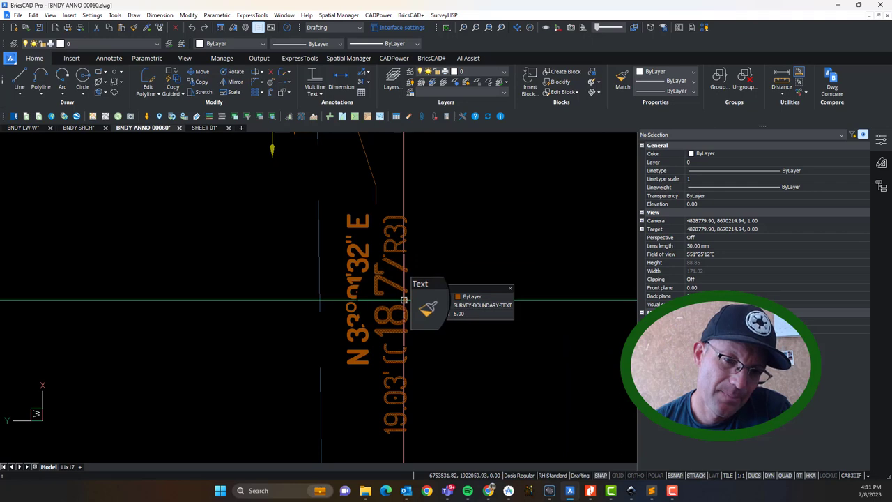
scroll(401, 296, "down", 4)
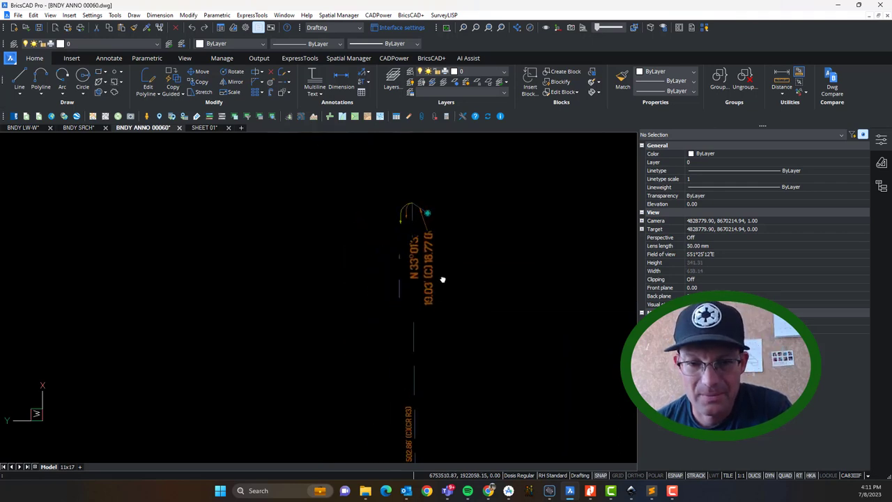
scroll(414, 160, "up", 5)
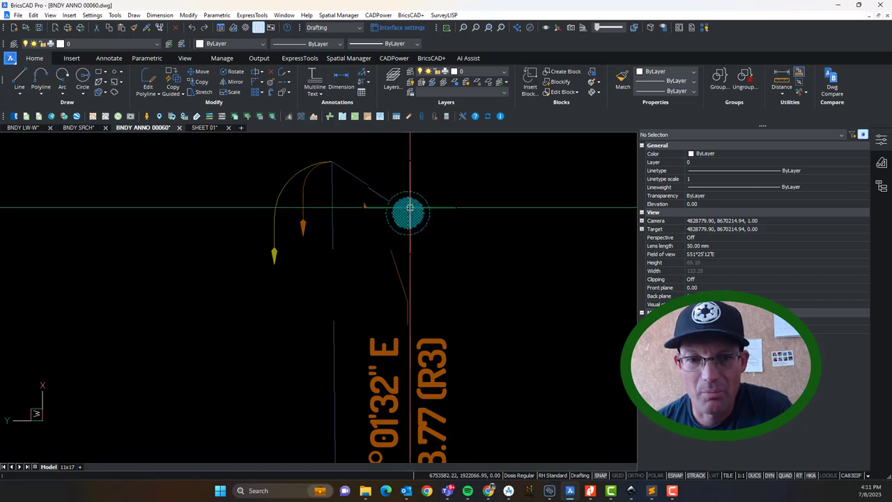
scroll(408, 212, "down", 6)
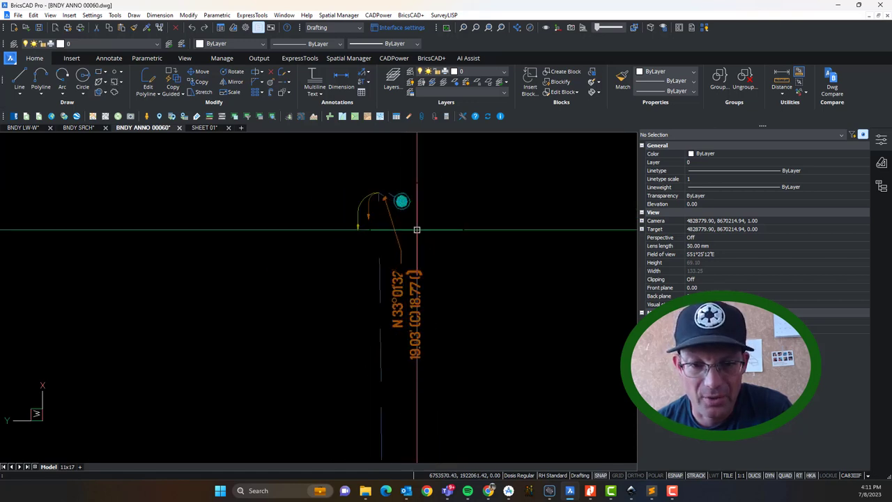
Compare the S 00°37'58" E offset label on the tie line with the RS-086-04-01 map in Nitro Pro.
scroll(393, 260, "down", 4)
scroll(384, 315, "up", 4)
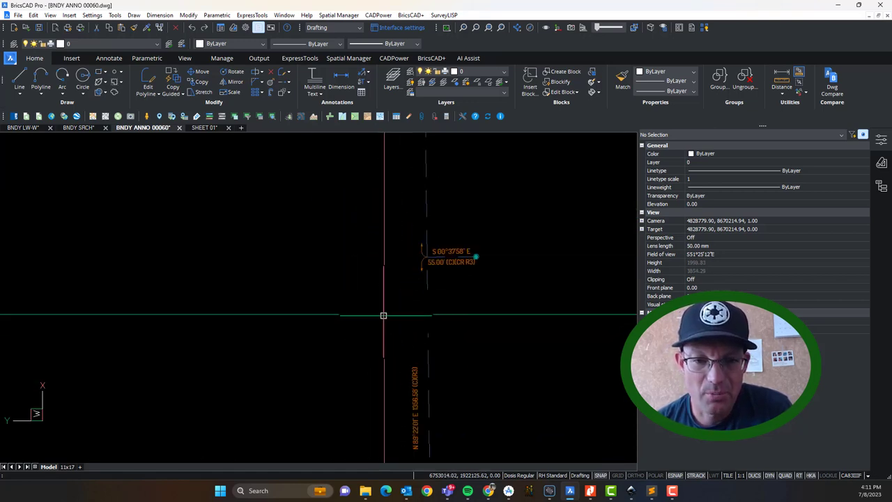
scroll(480, 260, "up", 4)
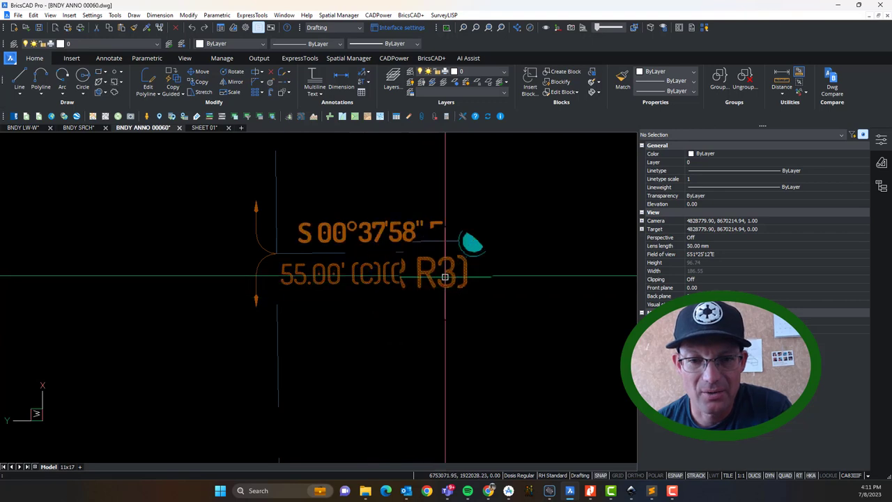
mouse_move(444, 277)
middle_mouse_down()
mouse_move(398, 279)
mouse_move(402, 318)
middle_mouse_up()
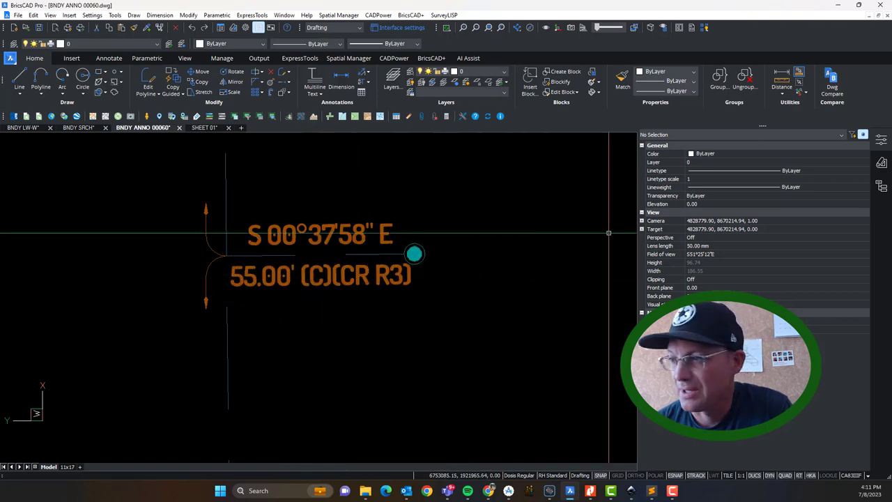
left_click(590, 490)
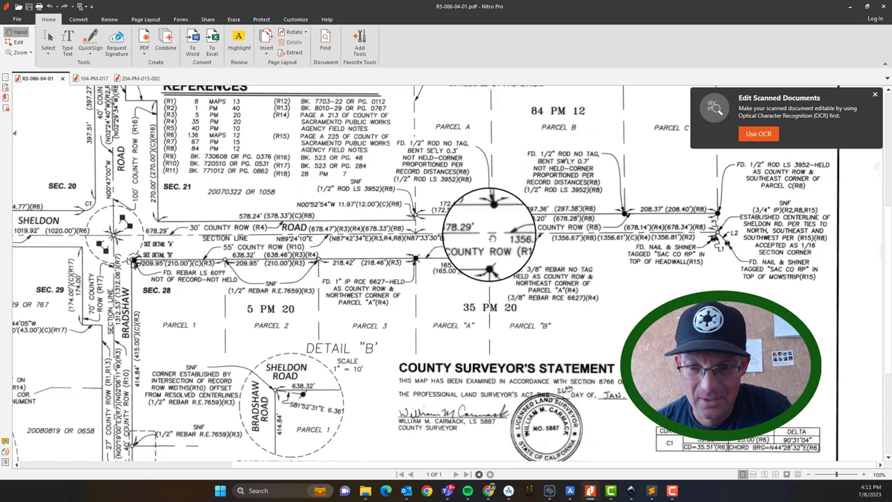
double_click(645, 6)
left_click(414, 254)
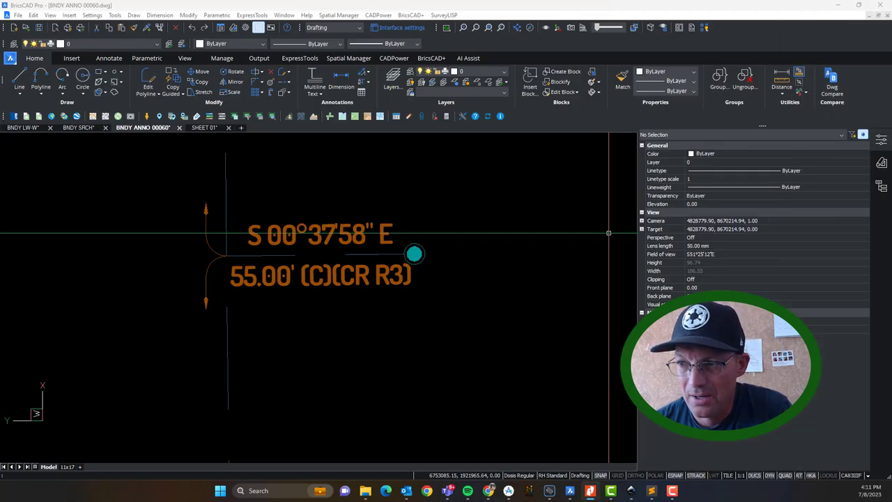
Review the parcel boundary annotations near Sheldon Road and the labels along the tie line up to the S 00°37'58" E offset.
scroll(386, 245, "down", 6)
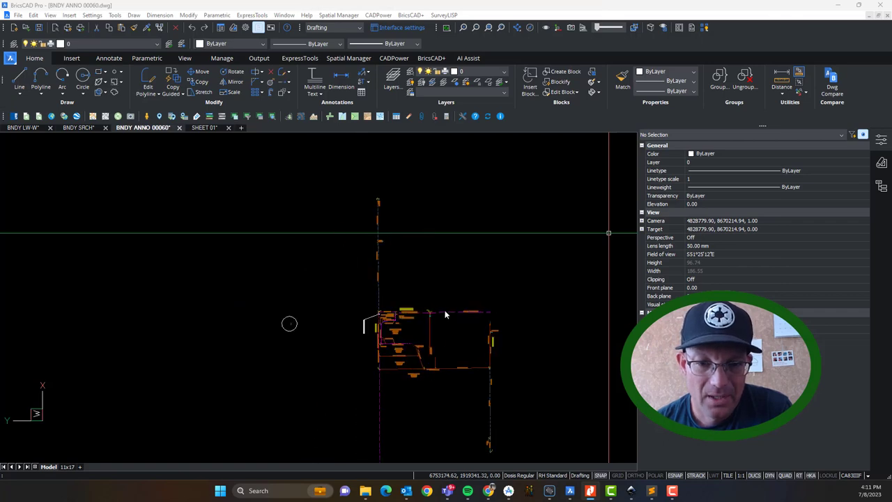
left_click(446, 315)
left_click(475, 349)
scroll(417, 323, "up", 5)
left_click(416, 321)
scroll(311, 277, "up", 4)
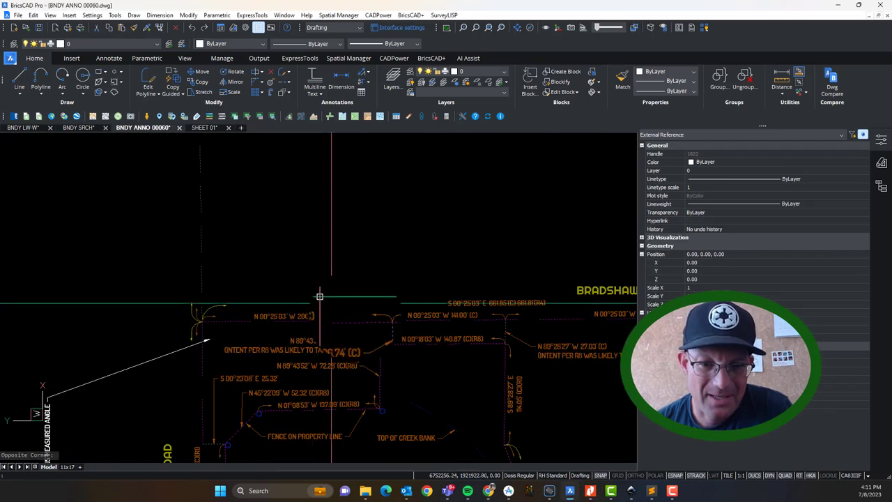
middle_click_drag(395, 393, 443, 311)
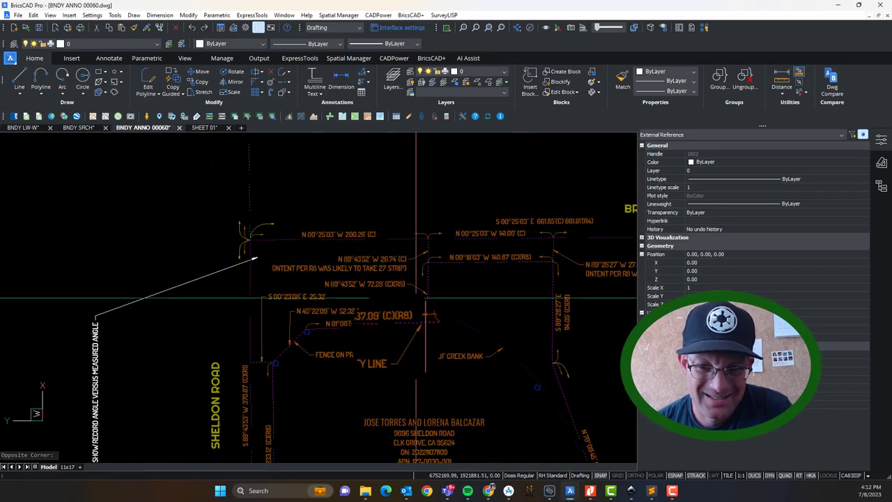
middle_click_drag(281, 407, 346, 321)
scroll(347, 321, "down", 5)
middle_click_drag(390, 256, 348, 481)
middle_click_drag(374, 323, 378, 344)
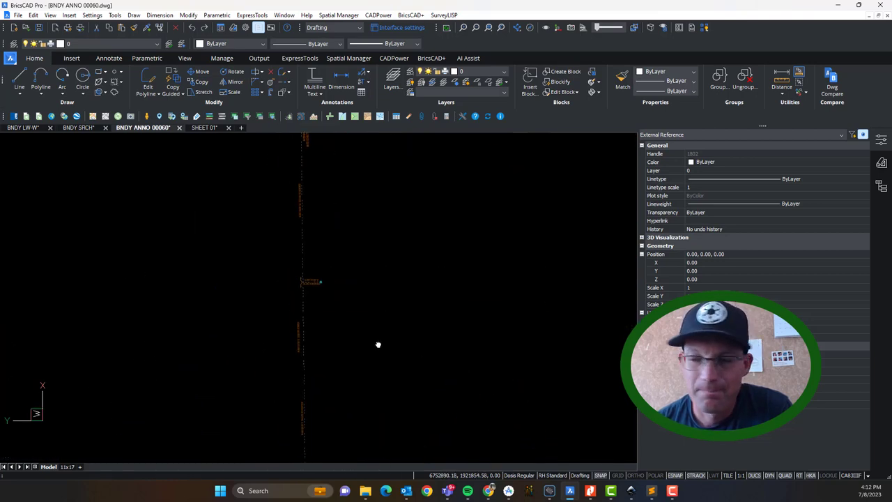
left_click(410, 297)
key("Escape")
scroll(297, 280, "up", 3)
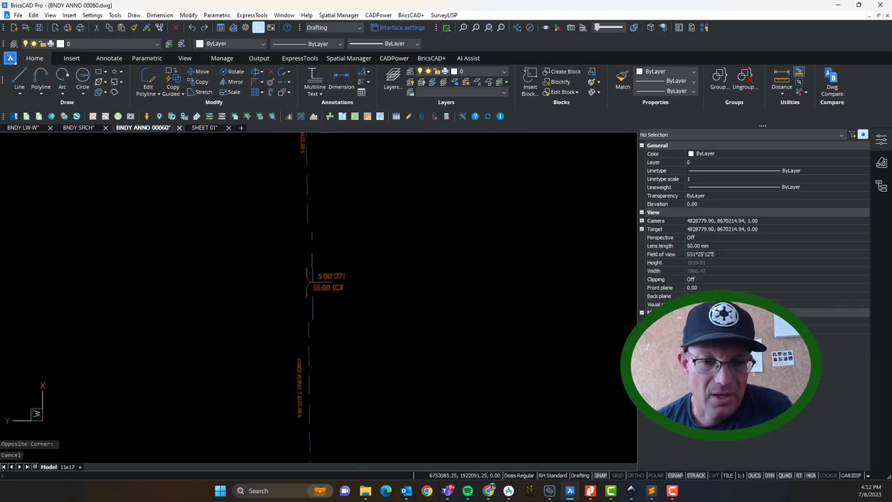
Examine the bearing and distance labels on both sides of the 55.00' offset along the tie line.
scroll(350, 313, "up", 3)
middle_click_drag(351, 313, 378, 253)
scroll(390, 283, "down", 3)
mouse_move(391, 283)
middle_mouse_down()
mouse_move(415, 235)
mouse_move(416, 286)
mouse_move(343, 286)
middle_mouse_up()
scroll(414, 233, "up", 1)
scroll(416, 271, "up", 3)
scroll(398, 211, "up", 1)
scroll(398, 210, "down", 6)
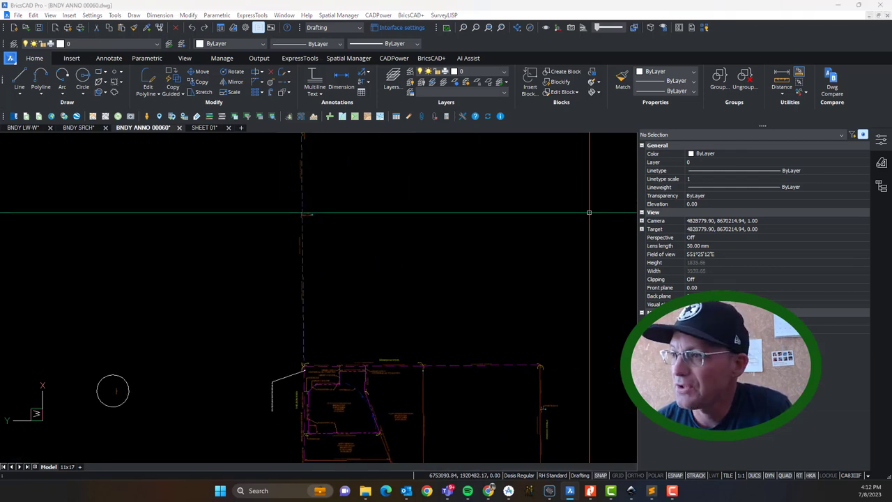
Check the Sheldon Road distances on the RS-086-04-01 map in Nitro Pro, ending back in the BricsCAD boundary drawing.
left_click(590, 490)
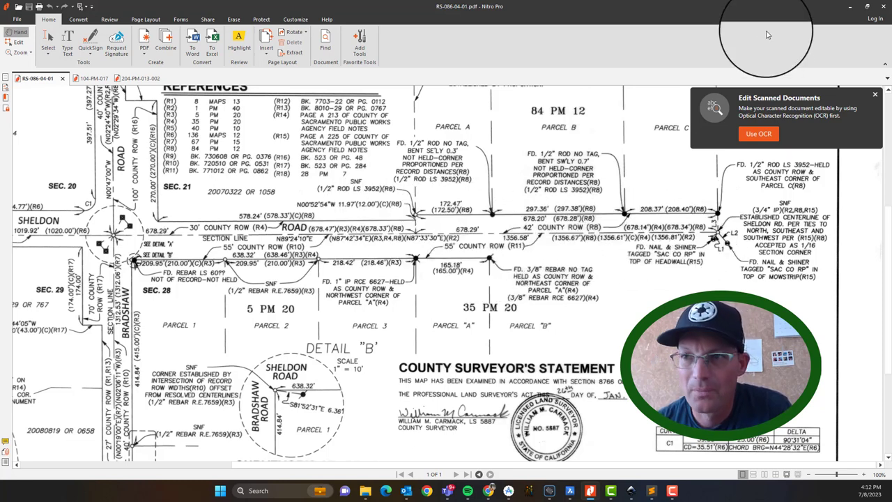
left_click_drag(650, 6, 891, 184)
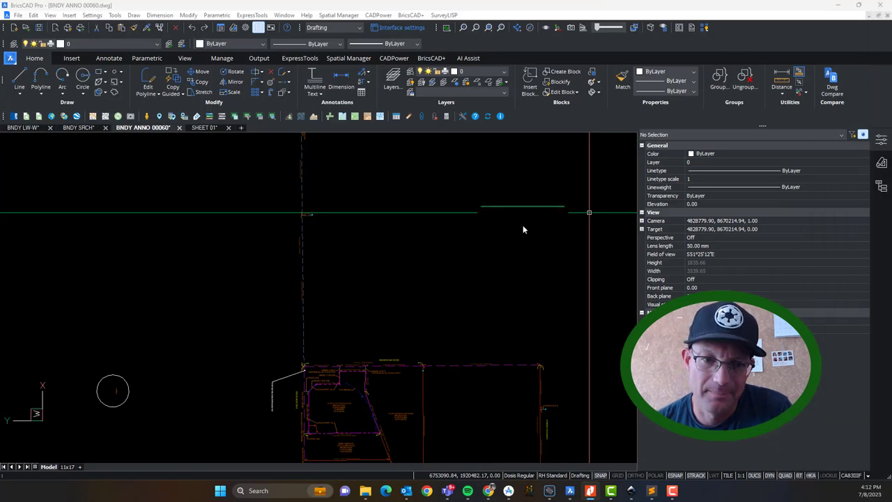
left_click(588, 212)
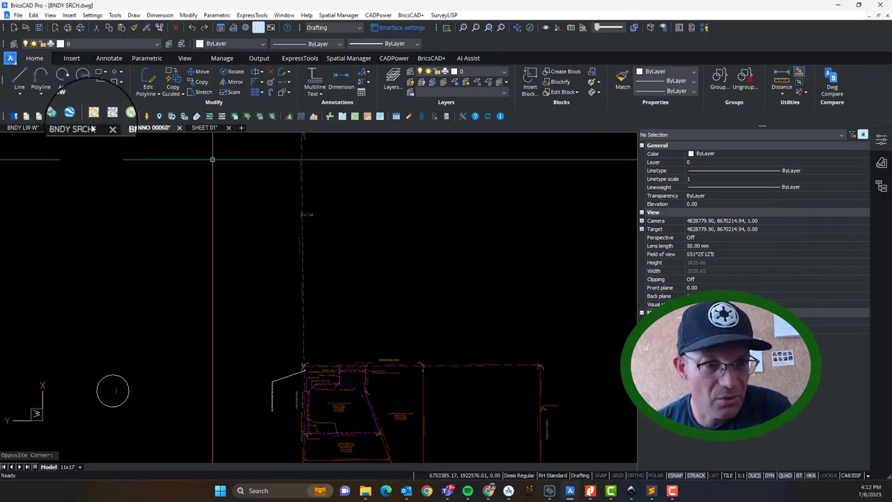
Switch to the BNDY SRCH drawing and locate the RS-086-04-01 linework along Sheldon Road.
left_click(91, 128)
scroll(346, 226, "down", 6)
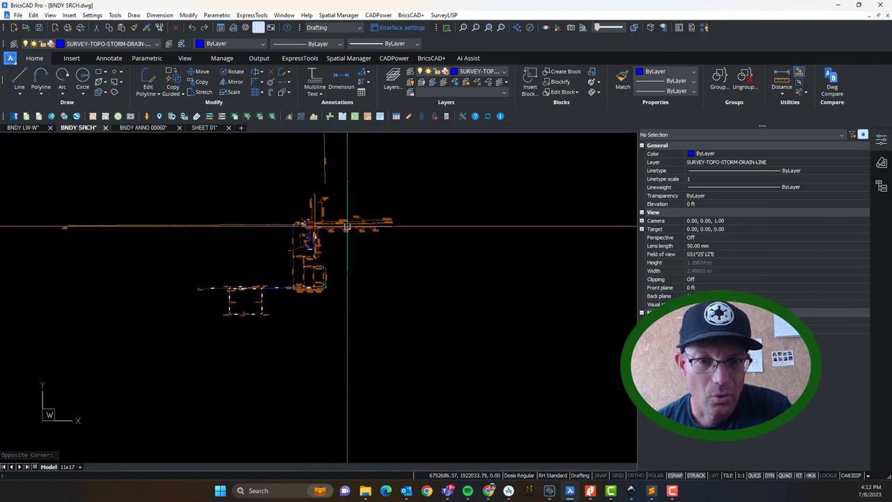
scroll(346, 225, "up", 8)
scroll(342, 263, "down", 3)
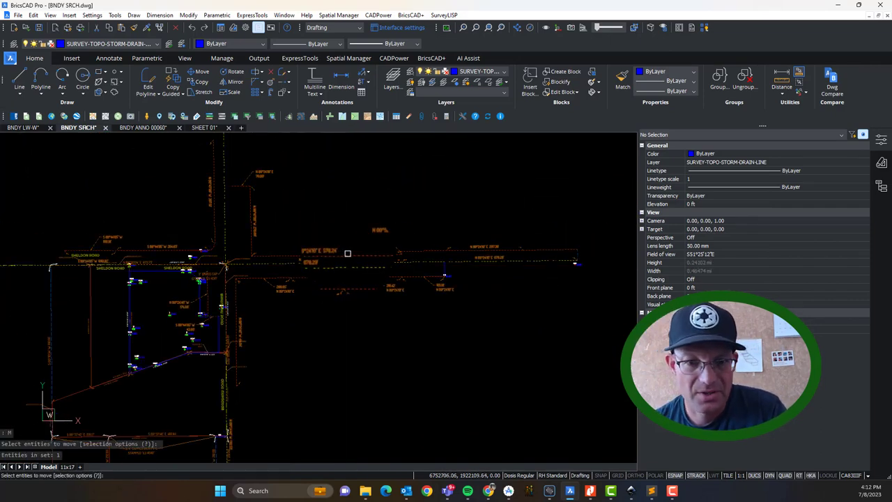
key("Return")
left_click(348, 254)
scroll(366, 230, "down", 4)
middle_click_drag(386, 179, 329, 243)
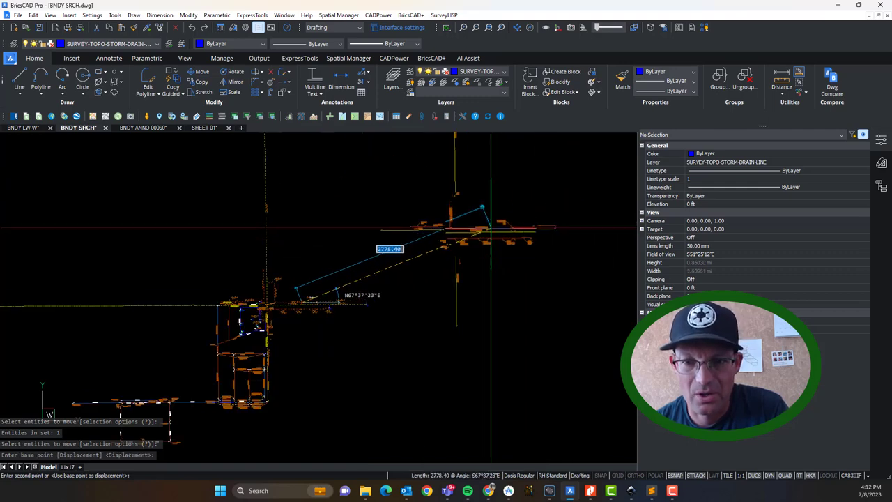
scroll(464, 213, "up", 6)
key("Escape")
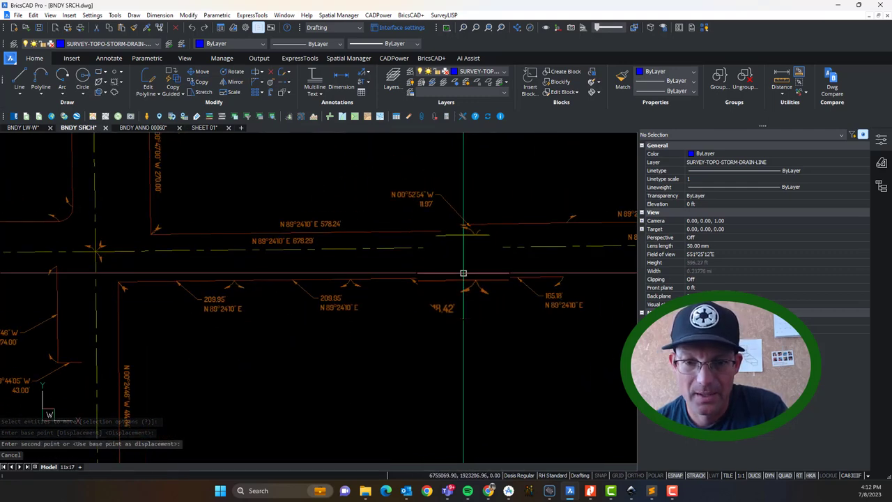
Draw a 55.00 ft line from the east end of the 165.18' course perpendicular to the Sheldon Road centerline.
scroll(466, 274, "up", 2)
scroll(477, 273, "down", 4)
scroll(295, 256, "up", 3)
middle_click_drag(559, 311, 317, 283)
scroll(482, 256, "up", 2)
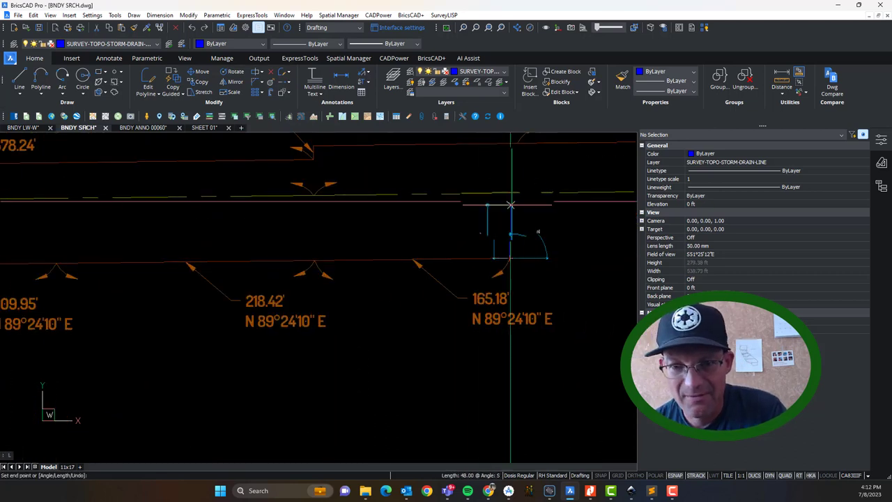
left_click(510, 204)
key("Escape")
scroll(513, 195, "down", 4)
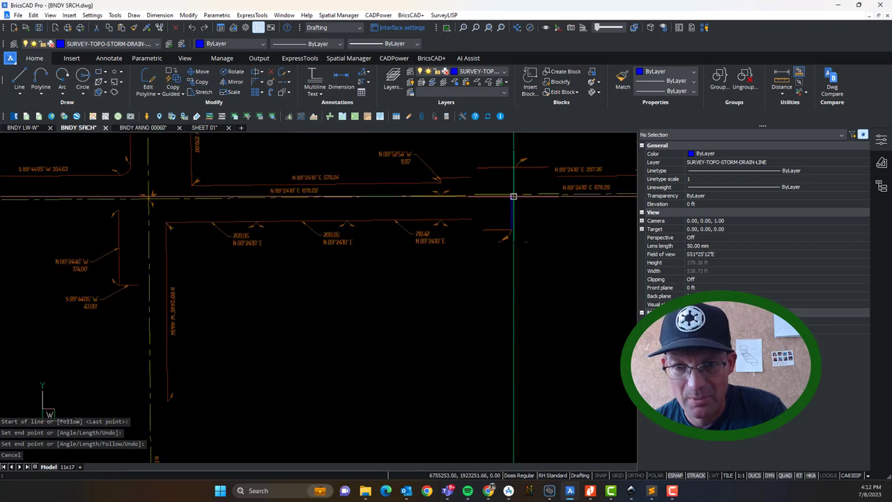
Examine the Sheldon Road centerline between the Bradshaw Road intersection and the new perpendicular line, checking the line's length.
scroll(514, 205, "up", 2)
middle_click_drag(514, 205, 599, 253)
scroll(597, 247, "down", 2)
scroll(597, 247, "up", 1)
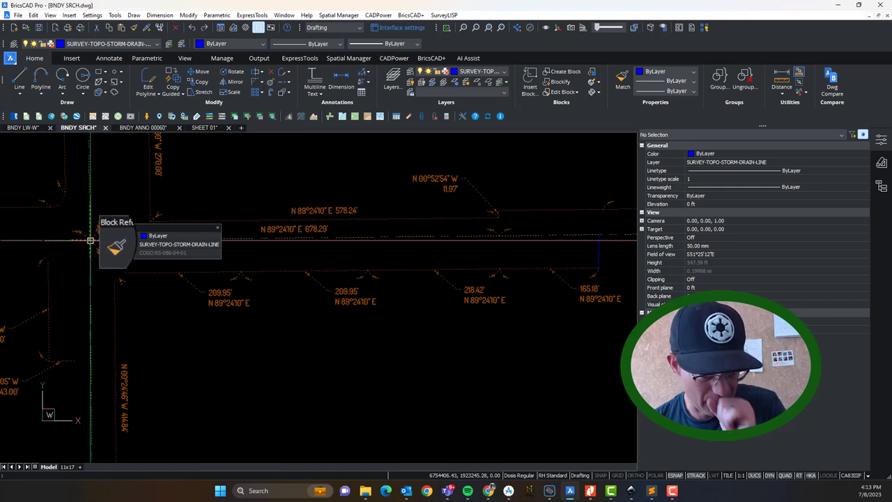
scroll(91, 241, "down", 3)
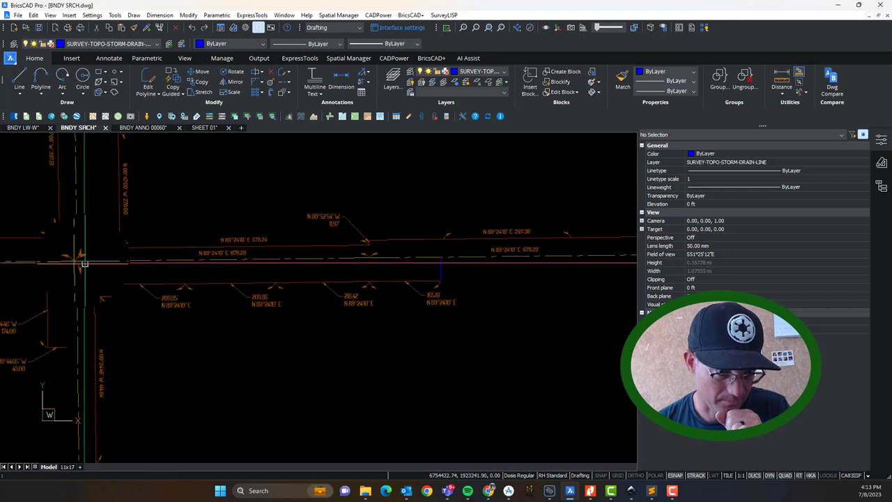
scroll(84, 263, "up", 3)
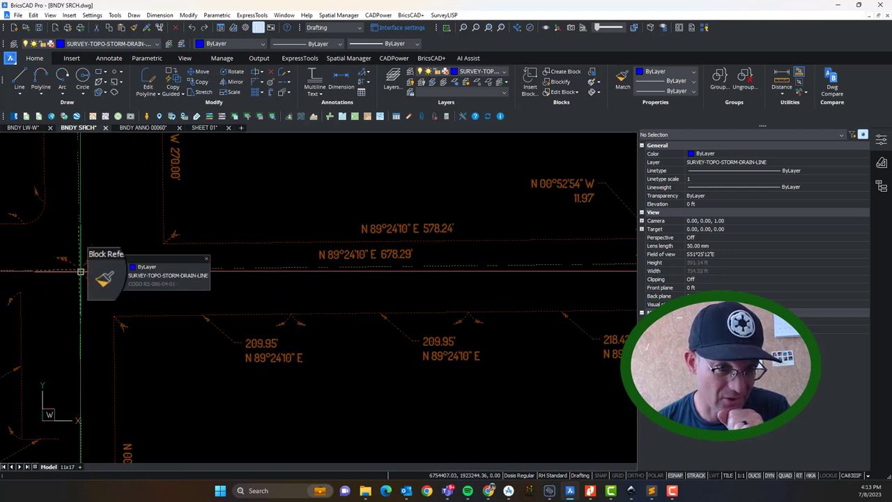
middle_click_drag(79, 269, 24, 264)
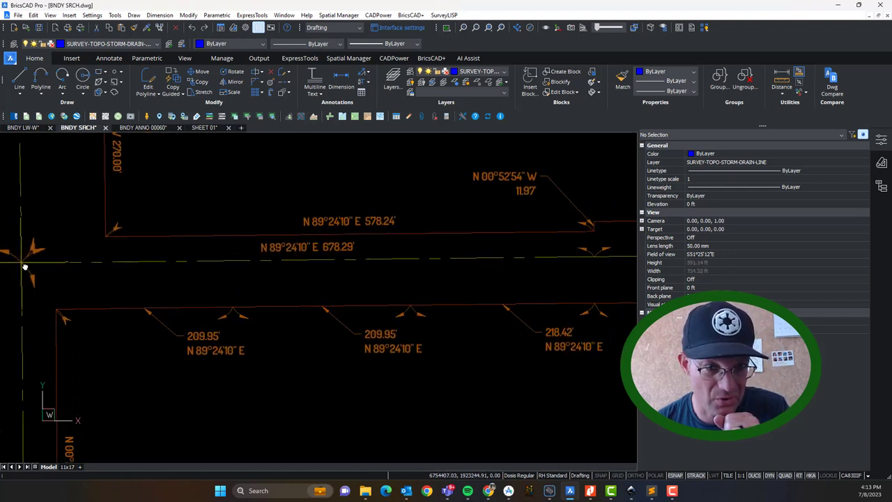
middle_click_drag(452, 296, 146, 266)
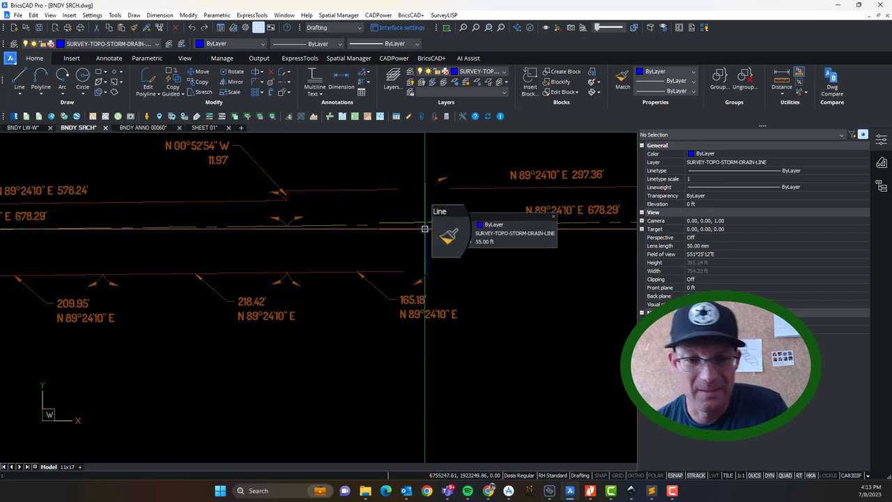
middle_click_drag(243, 241, 560, 263)
middle_click_drag(419, 295, 101, 284)
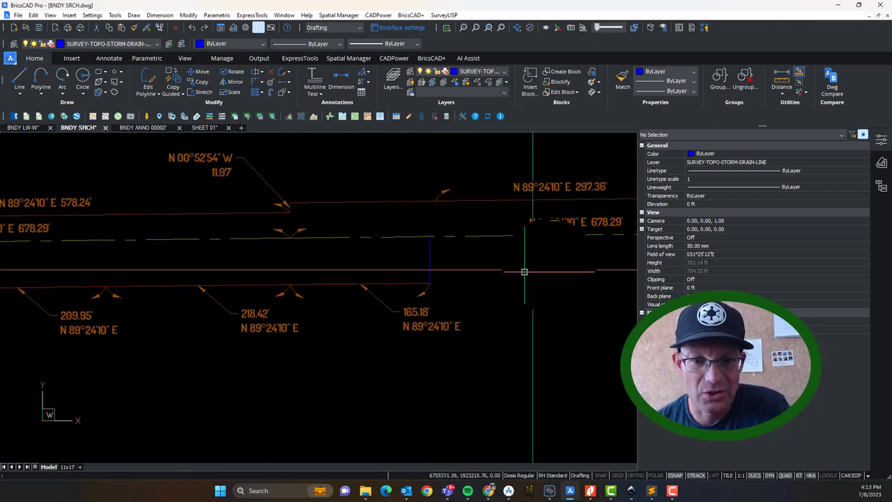
Inspect where the perpendicular line meets the centerline relative to the 165.18' and 678.29' courses.
scroll(140, 279, "down", 4)
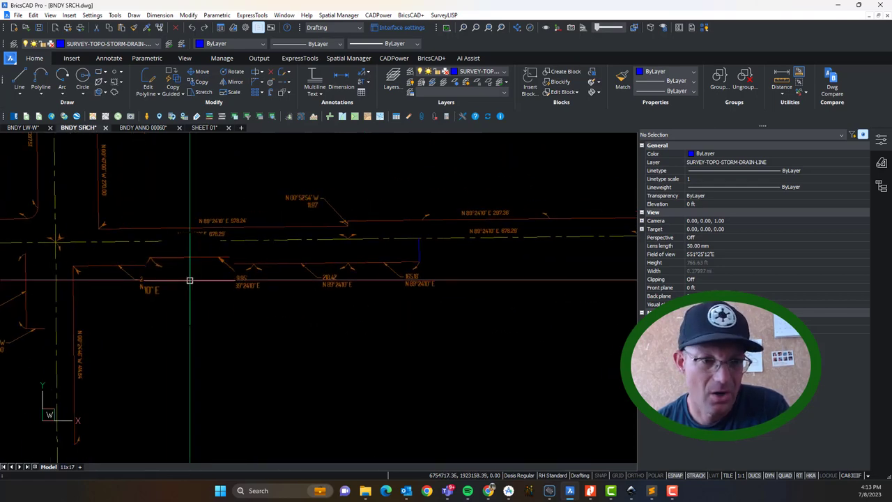
scroll(153, 262, "up", 2)
scroll(153, 263, "down", 4)
scroll(324, 265, "up", 4)
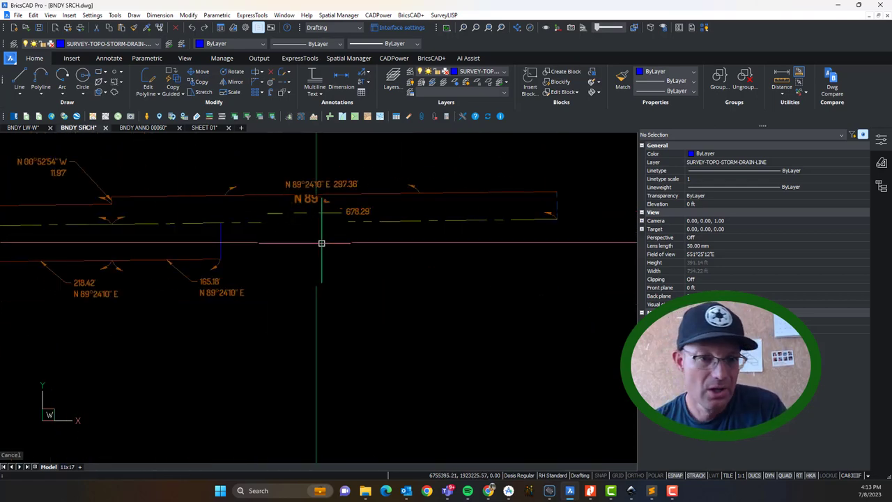
middle_click_drag(206, 248, 346, 280)
scroll(346, 282, "up", 2)
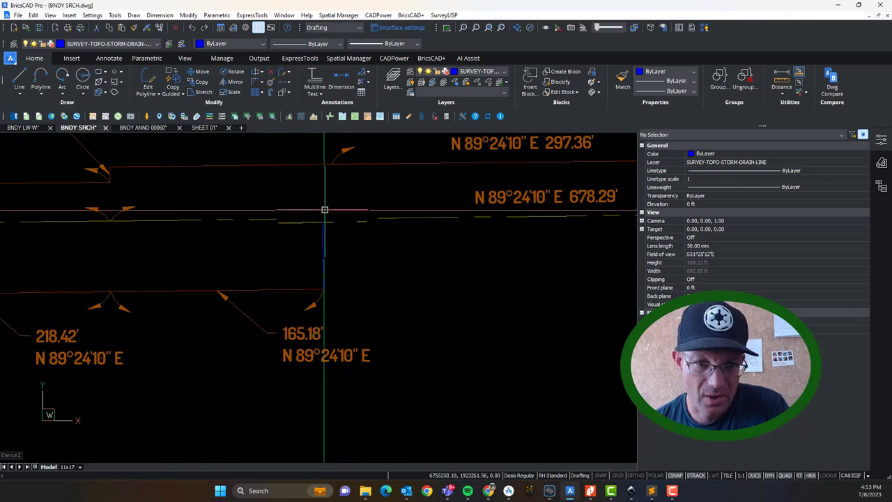
Draw a line along the Sheldon Road centerline from the Bradshaw Road intersection to the perpendicular line's north end.
scroll(298, 250, "down", 3)
middle_click_drag(102, 248, 368, 250)
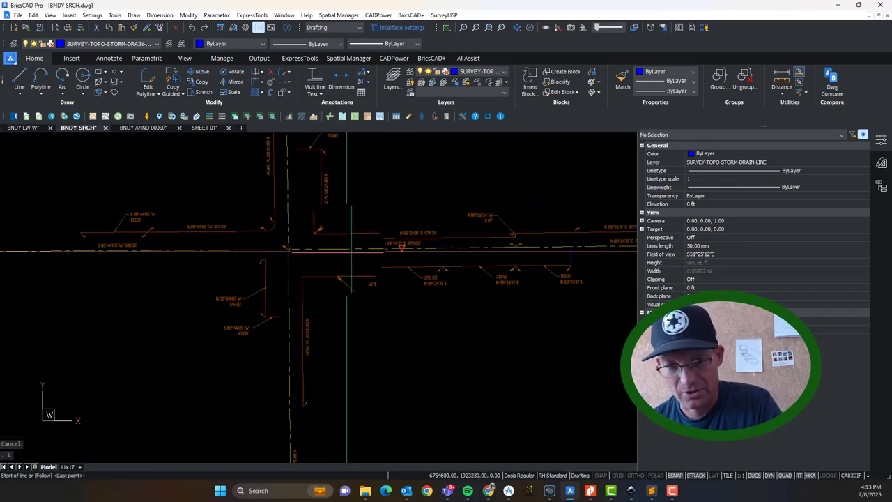
left_click(289, 247)
scroll(578, 265, "up", 5)
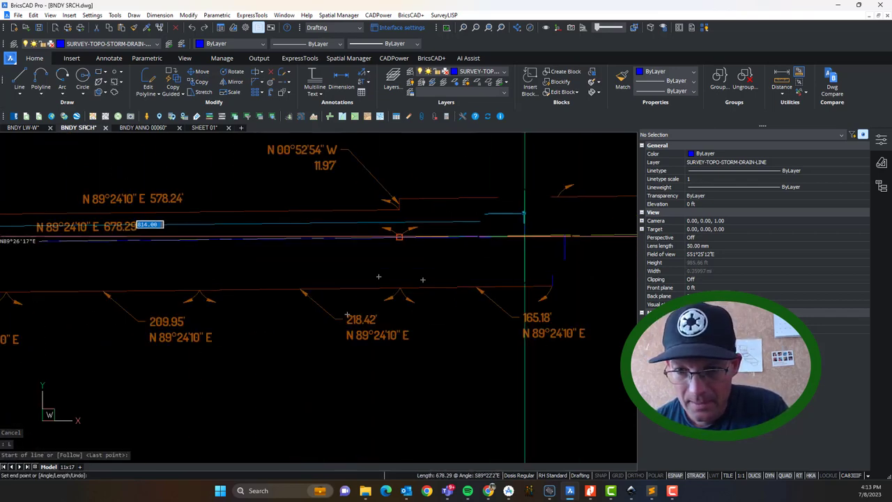
scroll(578, 237, "down", 4)
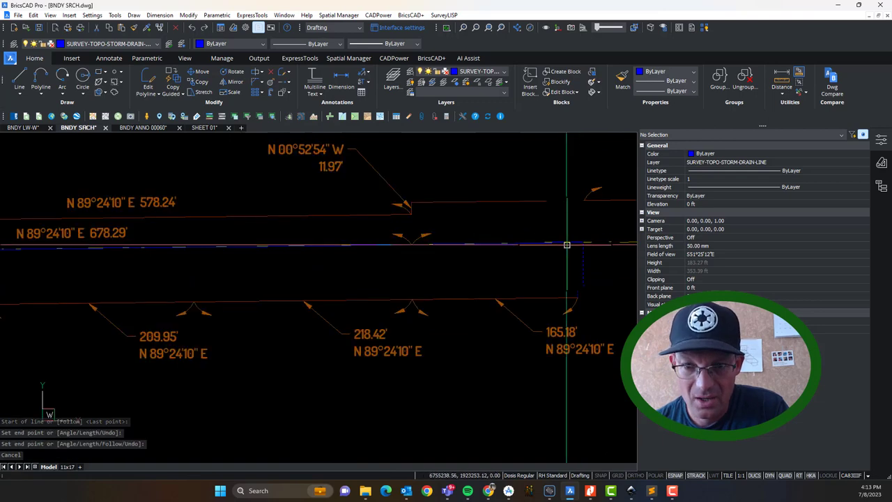
Select the new centerline segment to inspect its extent and properties, then clear the selection.
left_click(525, 257)
scroll(519, 257, "down", 2)
left_click(219, 257)
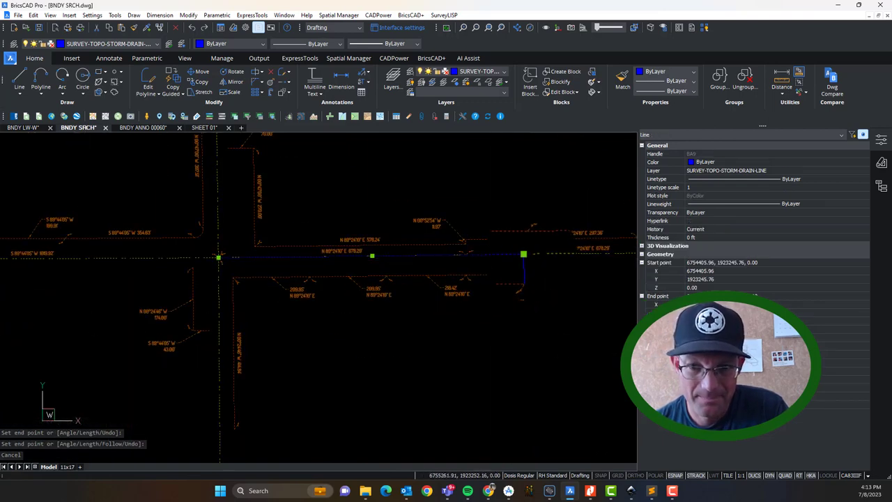
scroll(531, 257, "up", 3)
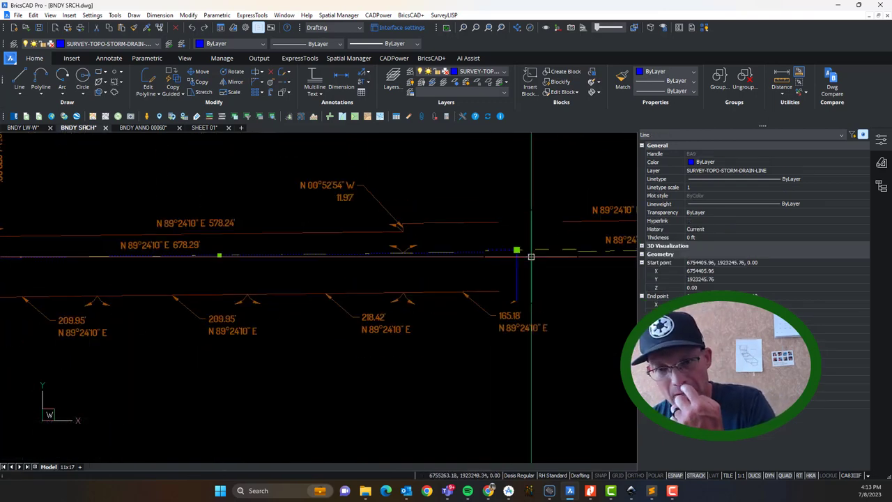
scroll(286, 272, "down", 3)
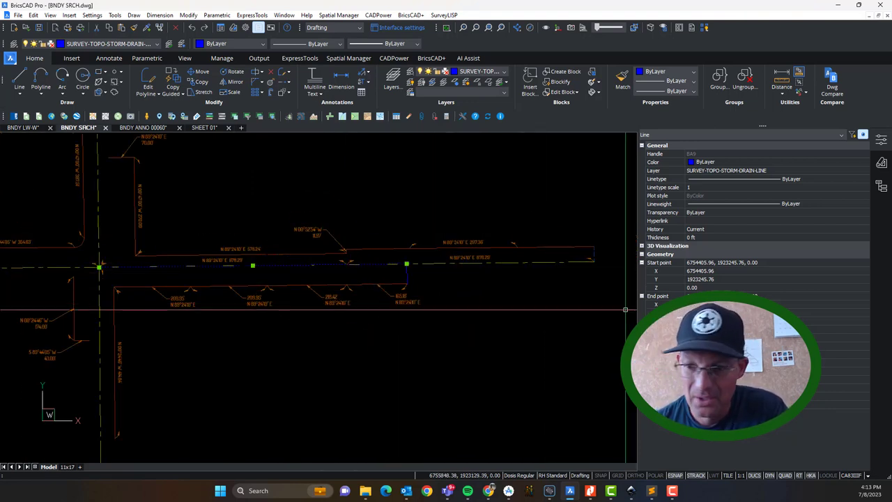
key("Escape")
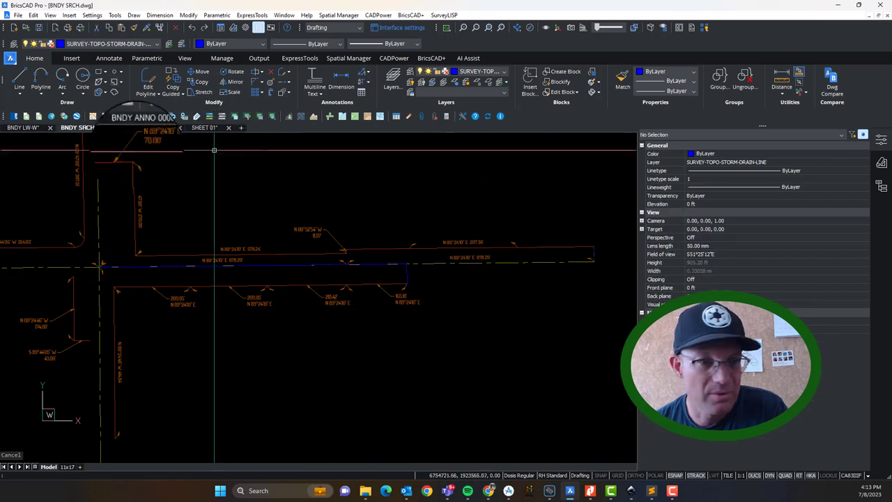
Return to the BNDY ANNO 00060 drawing and examine the N 89°22'01" E tie-line label with the (CR R3) reference.
left_click(149, 129)
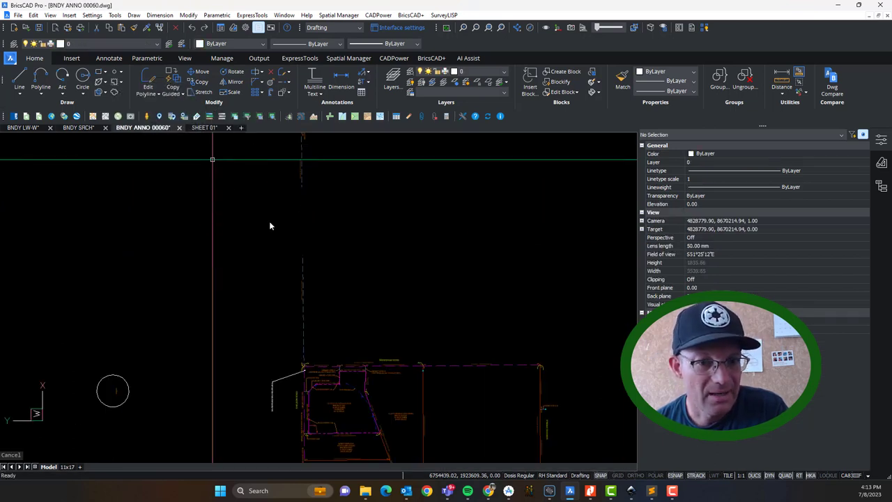
scroll(296, 244, "up", 5)
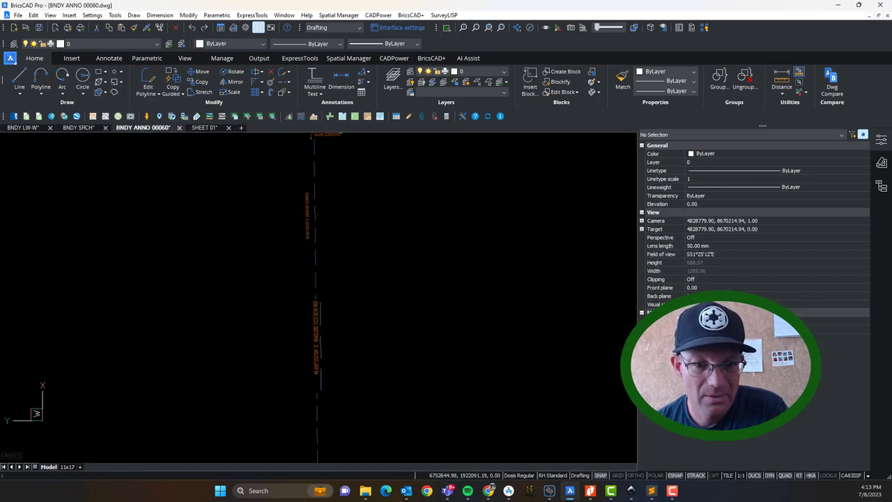
scroll(328, 348, "up", 6)
middle_click_drag(345, 231, 376, 289)
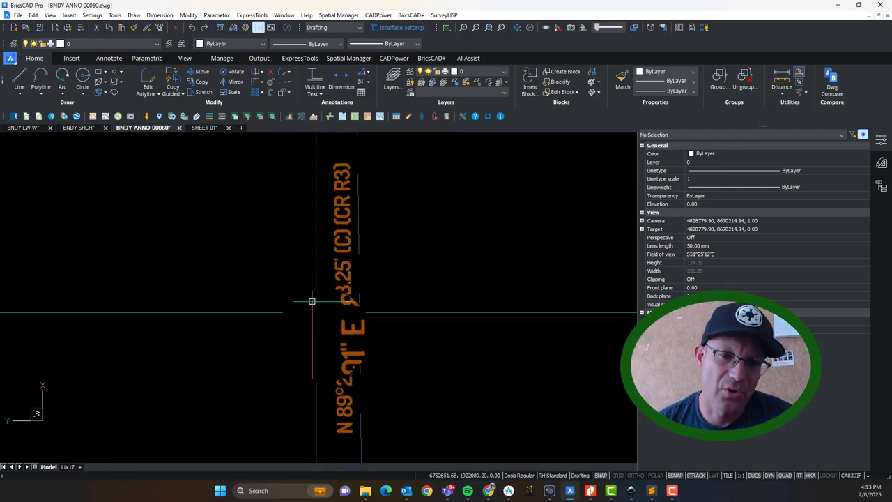
mouse_move(345, 287)
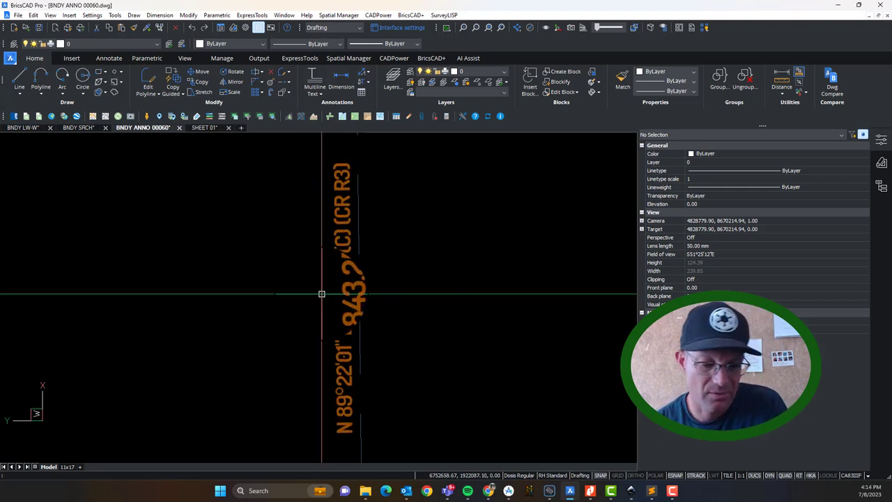
key("Escape")
scroll(324, 286, "up", 2)
scroll(335, 278, "down", 5)
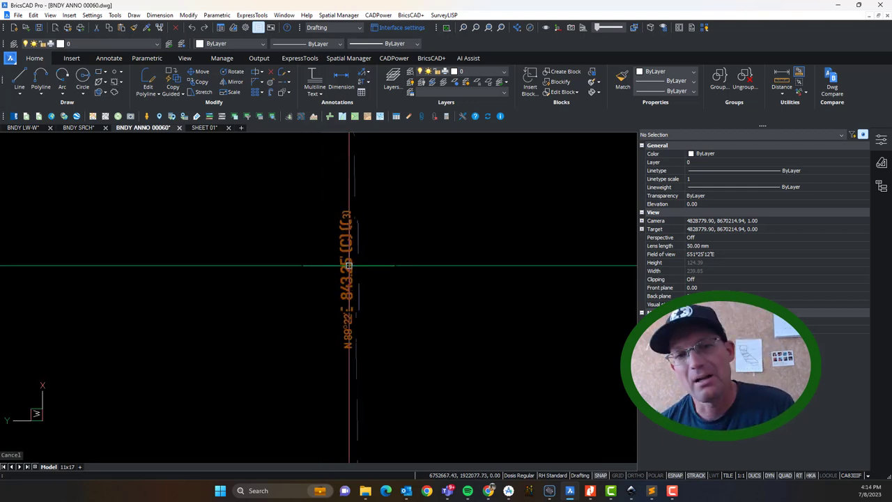
scroll(348, 272, "up", 3)
Set the N 89°22'01" E tie-line label's distance to 843.32', with (C) (CR R3) as its references.
double_click(348, 279)
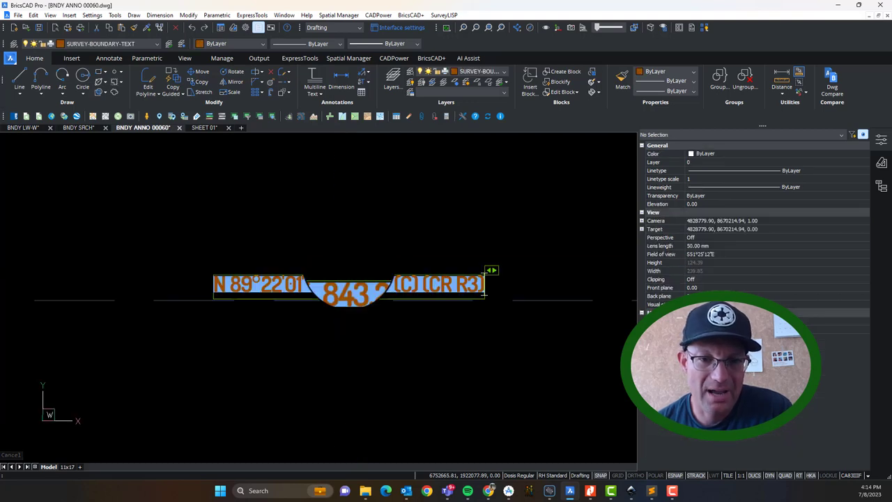
left_click(387, 286)
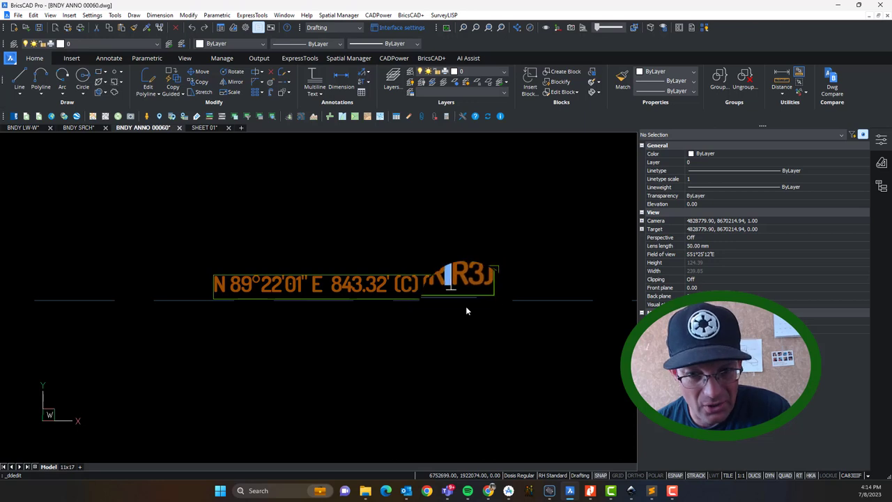
key("BackSpace")
key("BackSpace")
key("BackSpace")
key("BackSpace")
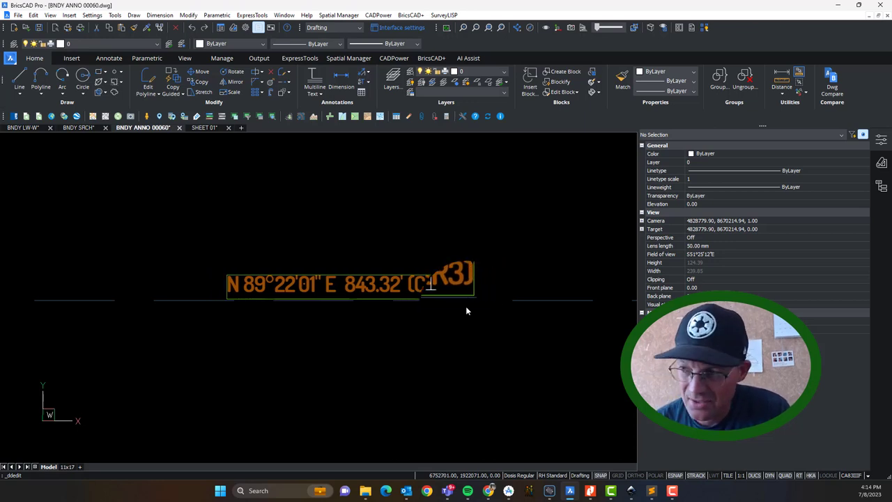
type("&")
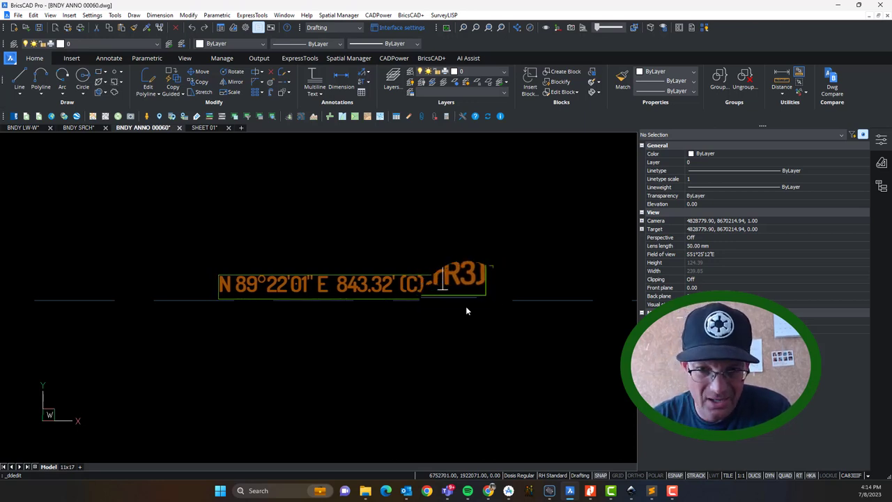
key("BackSpace")
type("CR")
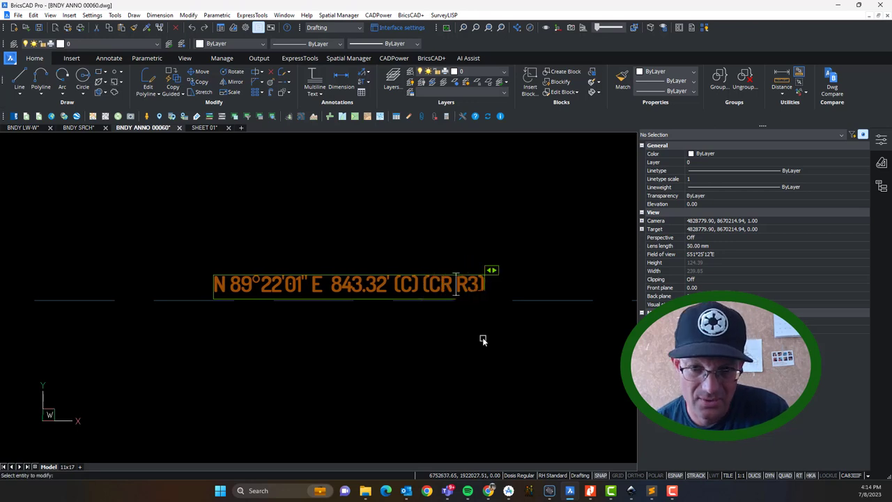
key("Return")
scroll(314, 285, "down", 3)
scroll(315, 285, "up", 4)
key("Escape")
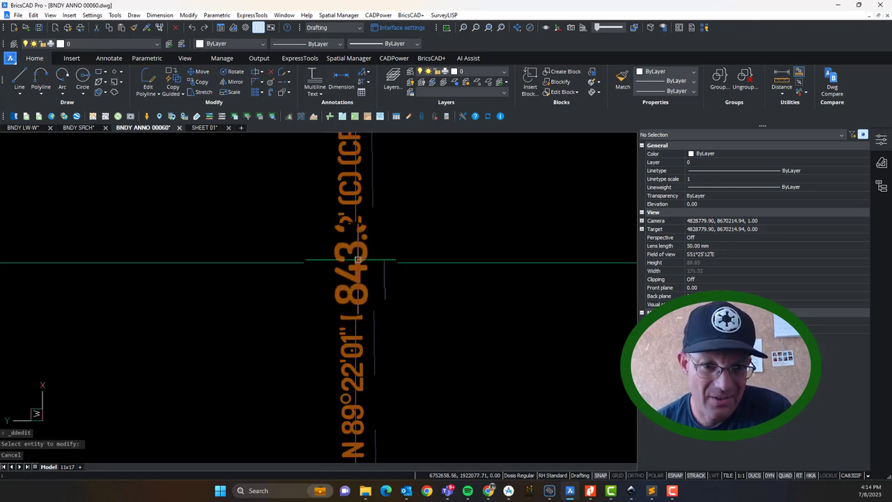
Examine the S 00°37'58" E 55.00' (C)(CR R3) tie label and its monument relative to the N 89°22'01" E 1356.58' course.
scroll(352, 262, "down", 5)
scroll(355, 275, "down", 5)
scroll(379, 229, "up", 9)
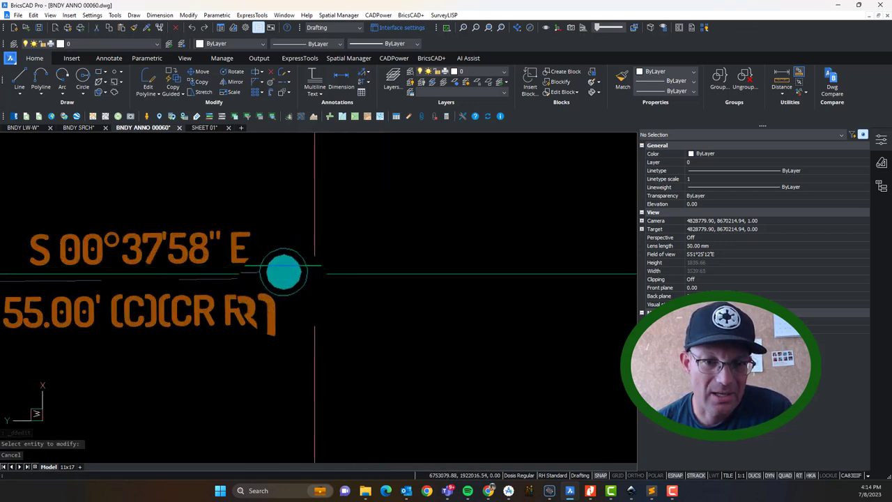
scroll(289, 265, "down", 10)
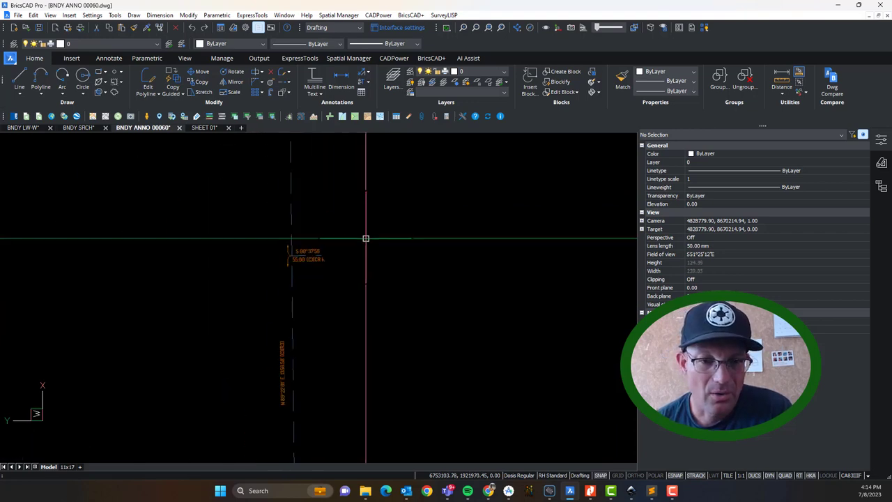
scroll(348, 288, "down", 2)
scroll(351, 265, "up", 8)
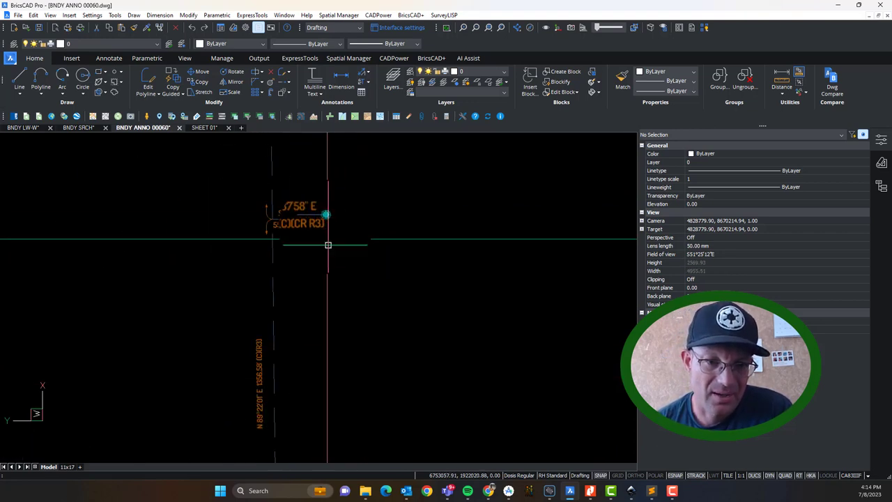
mouse_move(326, 228)
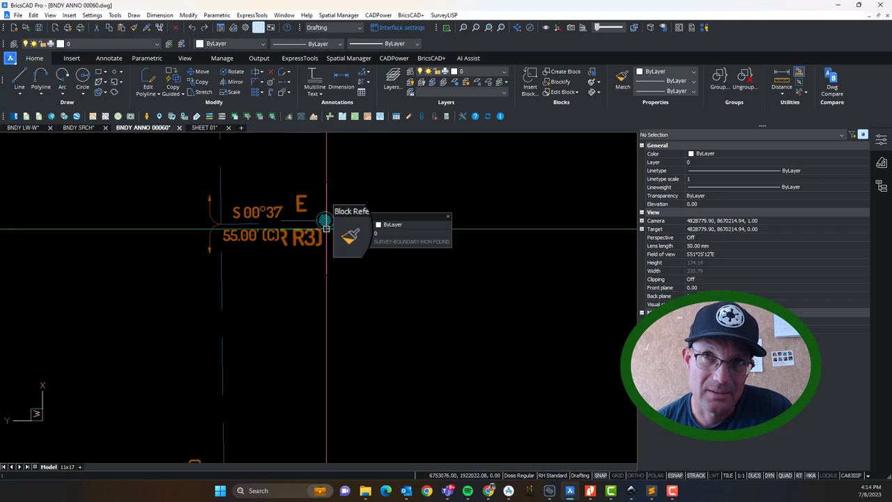
scroll(321, 228, "down", 5)
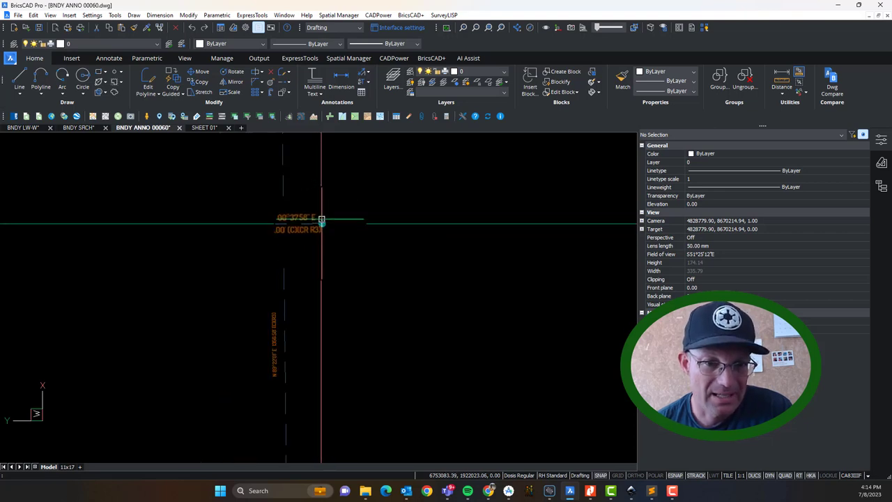
scroll(321, 219, "up", 6)
scroll(318, 214, "down", 3)
scroll(317, 214, "down", 4)
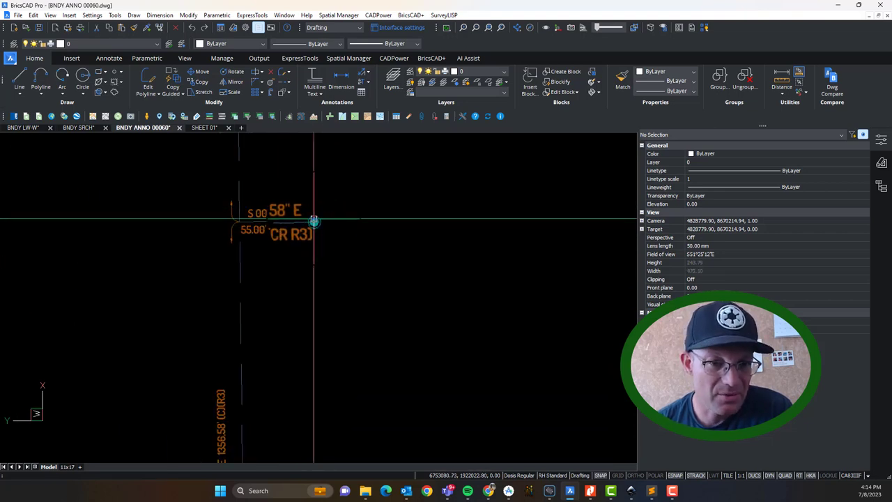
scroll(313, 210, "up", 2)
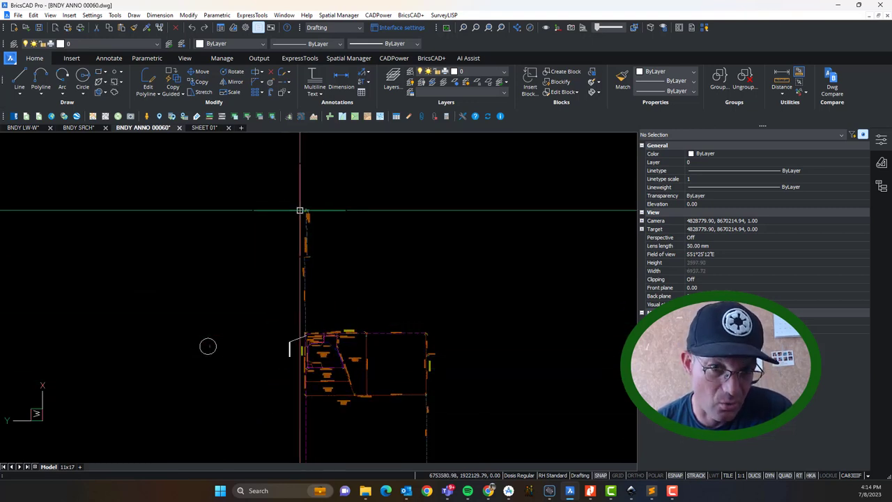
scroll(318, 297, "up", 5)
scroll(352, 243, "up", 3)
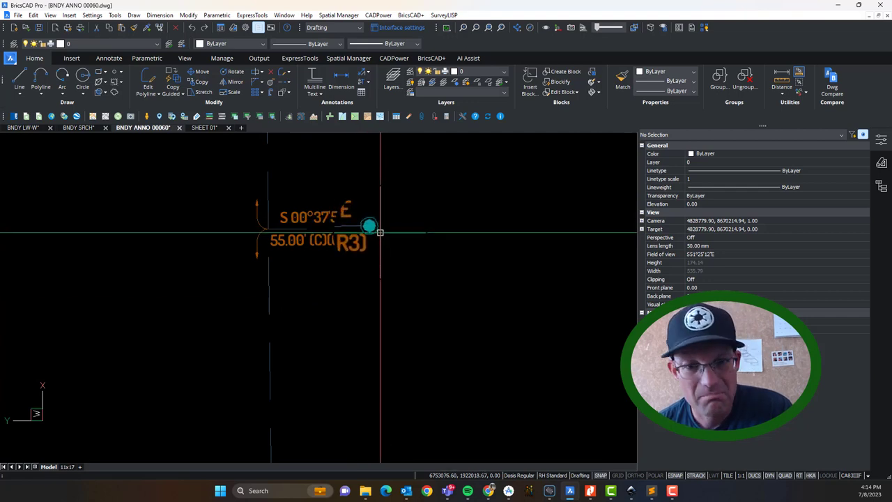
scroll(379, 235, "down", 5)
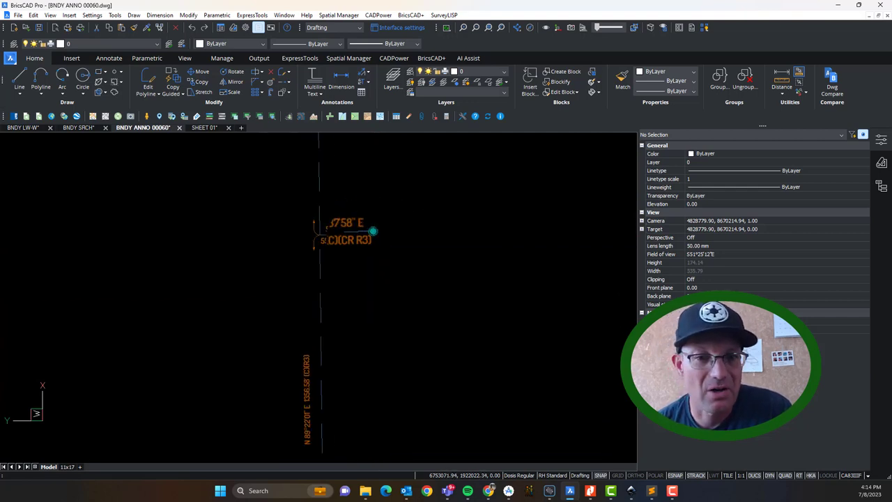
scroll(377, 358, "down", 2)
middle_click_drag(378, 359, 375, 308)
scroll(373, 303, "down", 4)
middle_click_drag(394, 375, 398, 326)
scroll(380, 242, "up", 8)
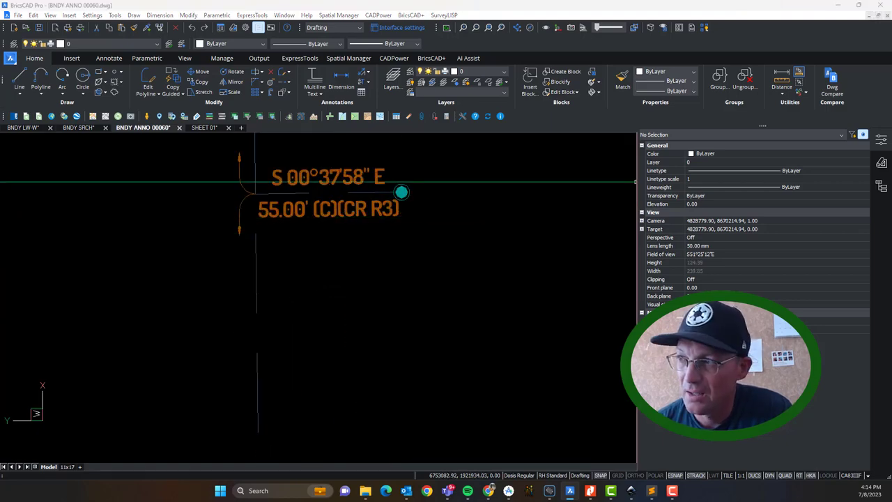
Check the Sheldon Road courses on RS-086-04-01 against the N 89°22'01" E and S 89°22'01" W tie-line labels in BNDY ANNO 00060.
left_click_drag(891, 115, 332, 122)
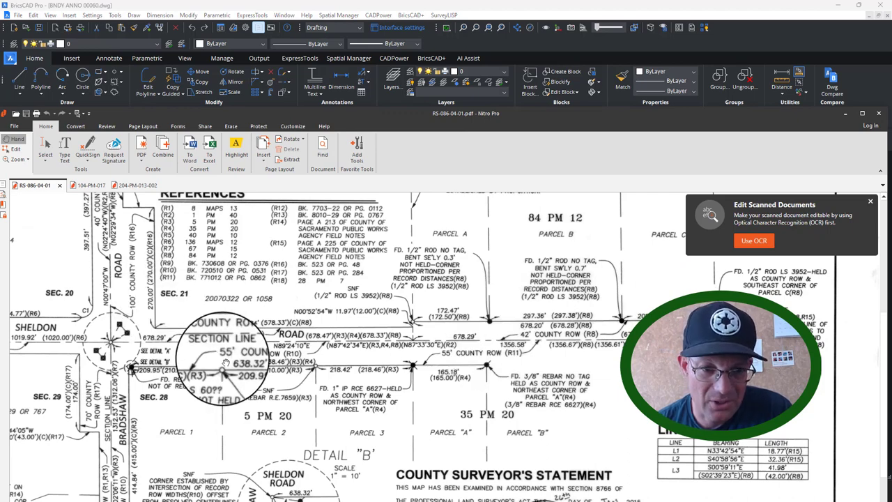
left_click_drag(367, 111, 891, 187)
scroll(388, 290, "down", 8)
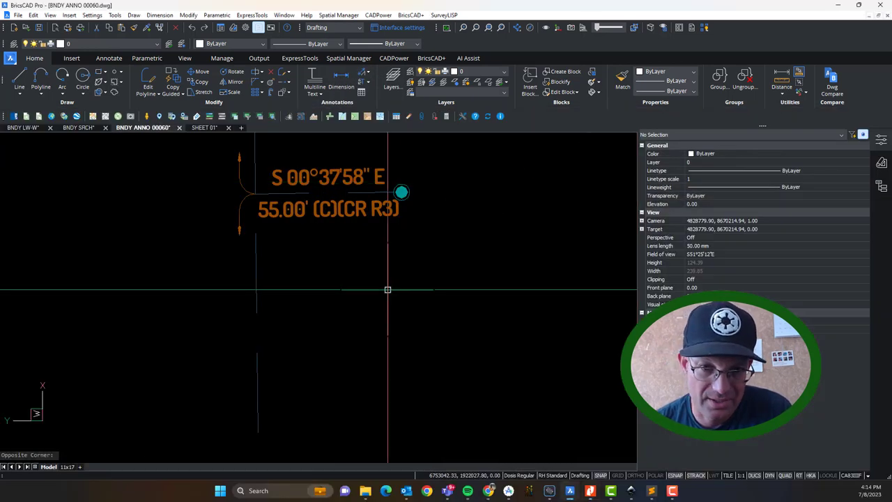
scroll(378, 288, "up", 8)
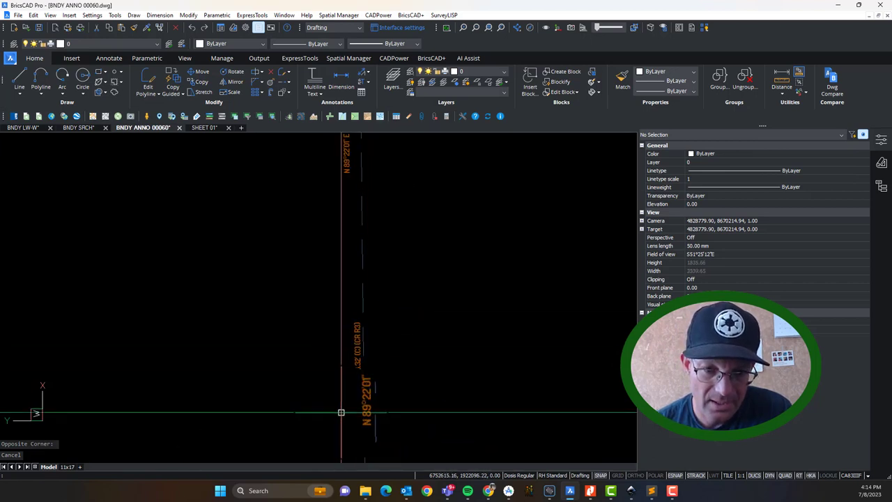
middle_click_drag(408, 245, 398, 354)
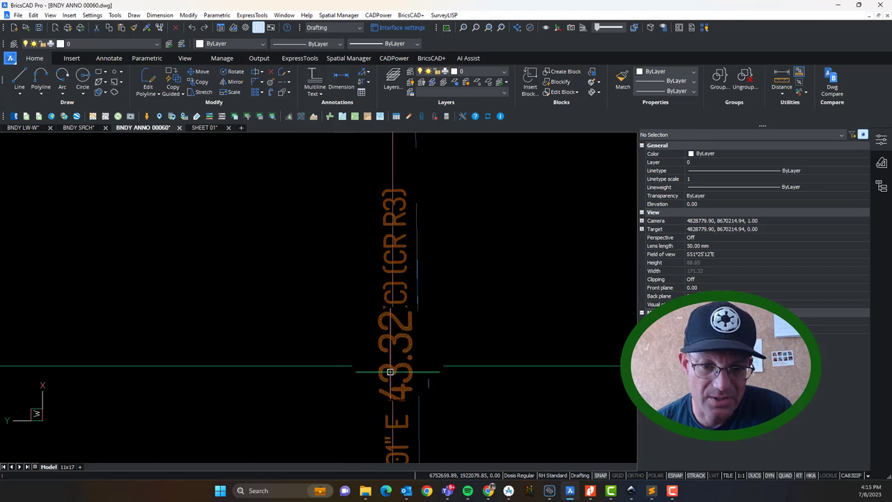
scroll(394, 341, "down", 6)
scroll(396, 361, "up", 3)
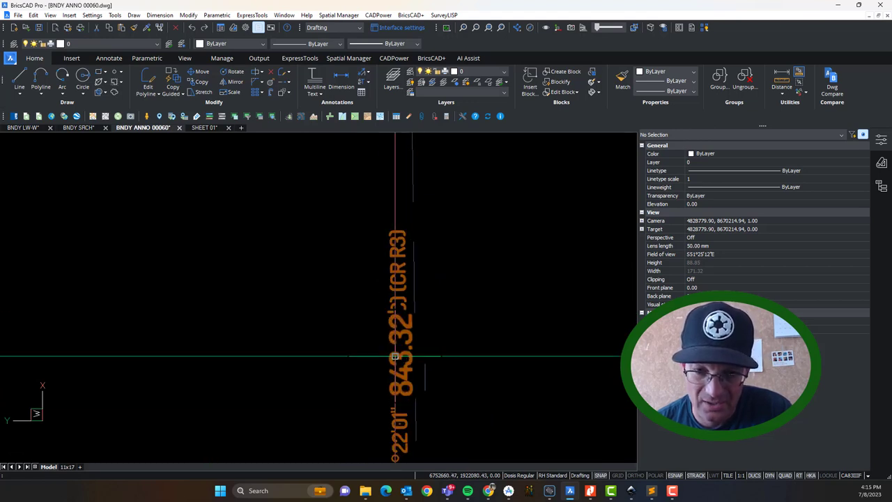
scroll(392, 334, "down", 8)
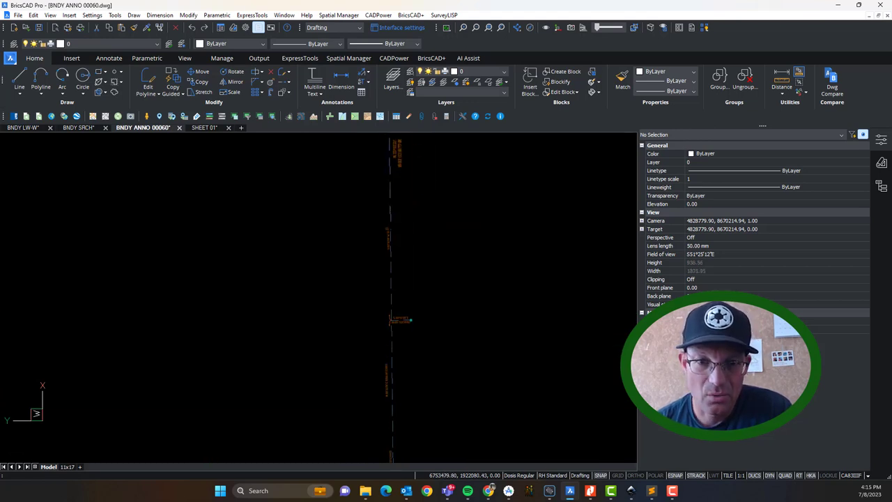
scroll(382, 224, "up", 2)
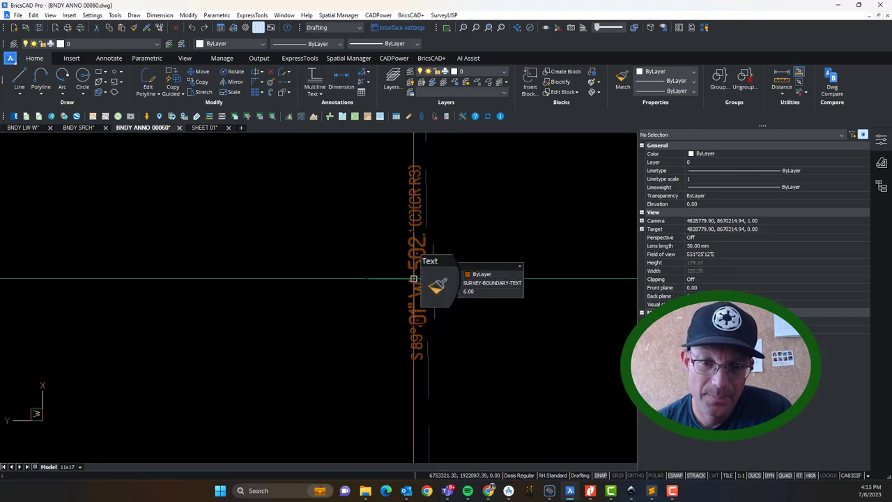
In BNDY SRCH, stretch the blue centerline segment's endpoint from the Bradshaw Road intersection to the east end of the 678.29' course.
left_click(87, 129)
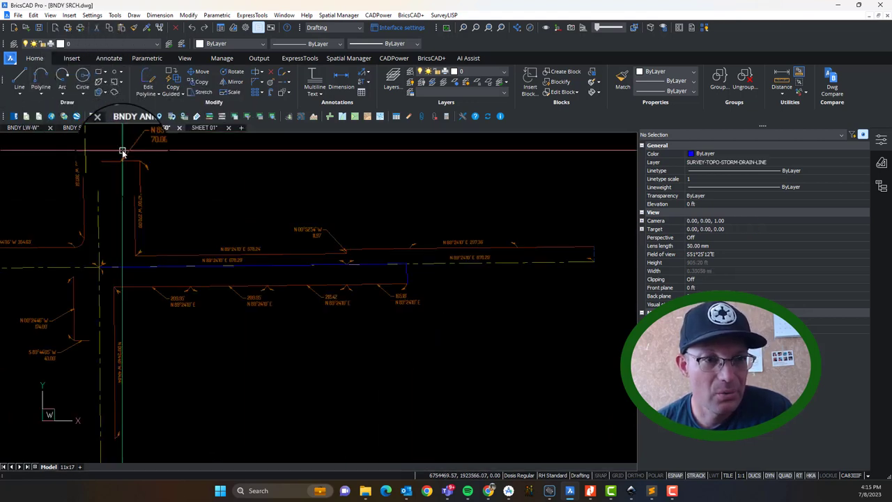
left_click(205, 263)
left_click(95, 266)
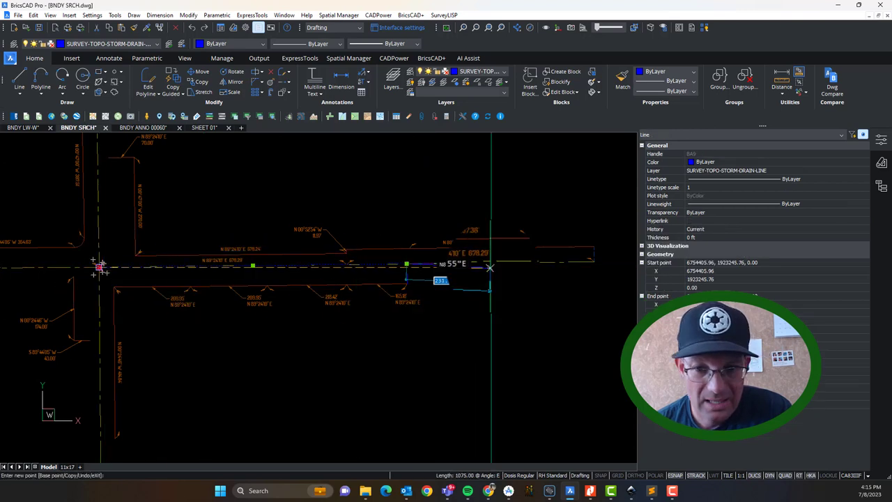
scroll(561, 259, "up", 3)
left_click(618, 266)
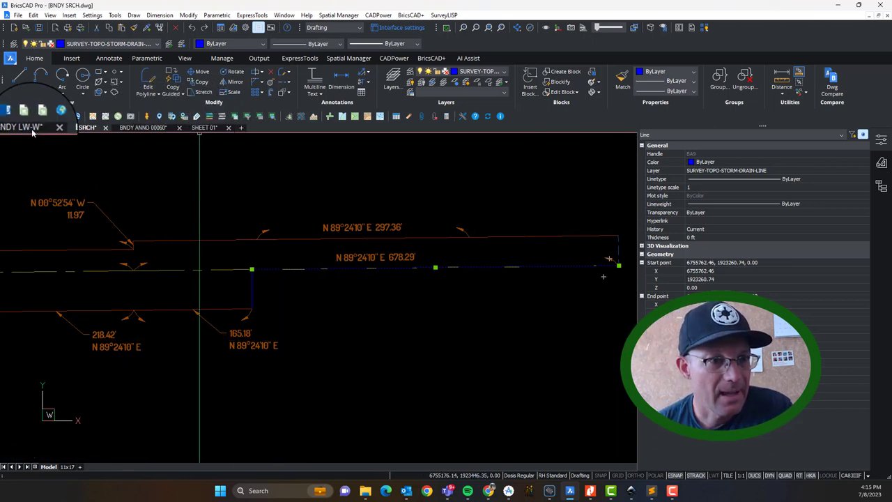
Check the labeled line distance in the BNDY LW-W drawing and return to BNDY ANNO 00060.
left_click(32, 129)
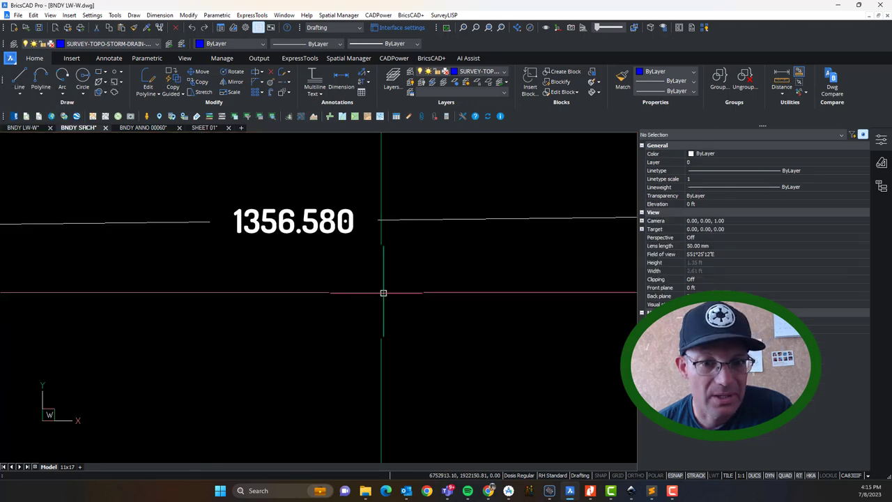
scroll(312, 246, "down", 5)
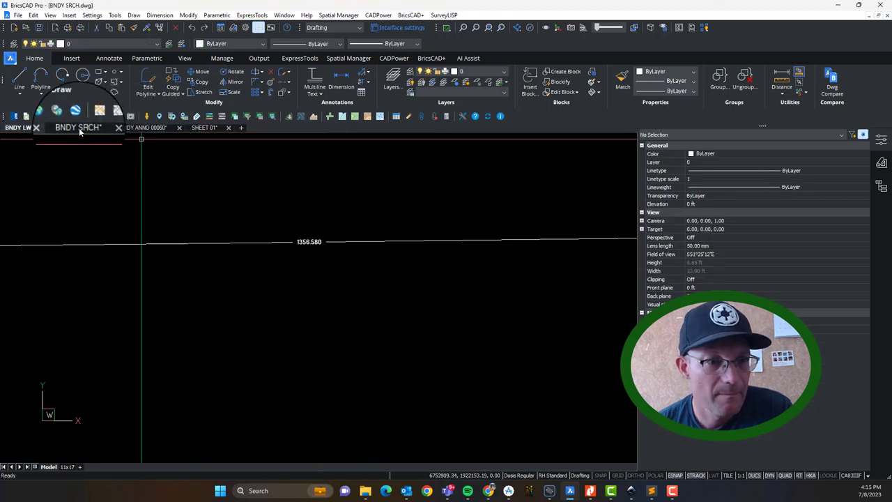
left_click(131, 129)
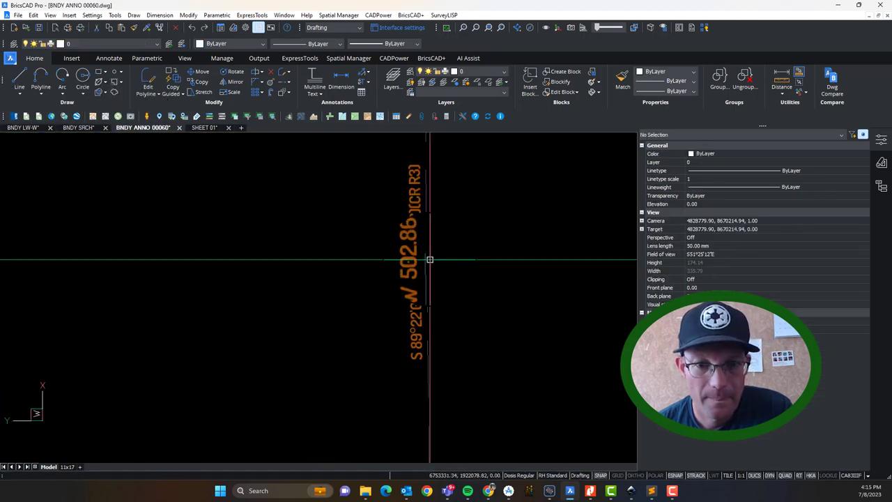
Set the S 89°22'01" W tie-line label's distance to 513.26', leaving its (C)(CR R3) references.
scroll(425, 263, "down", 5)
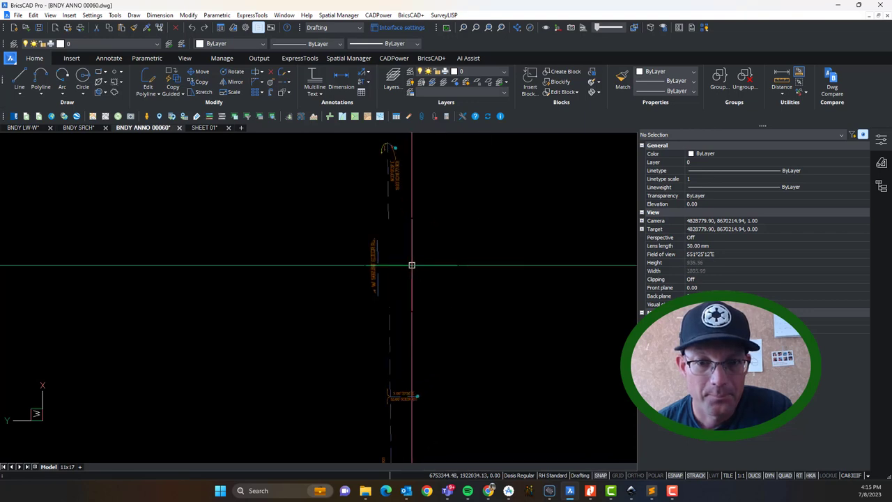
scroll(411, 265, "up", 6)
left_click(387, 271)
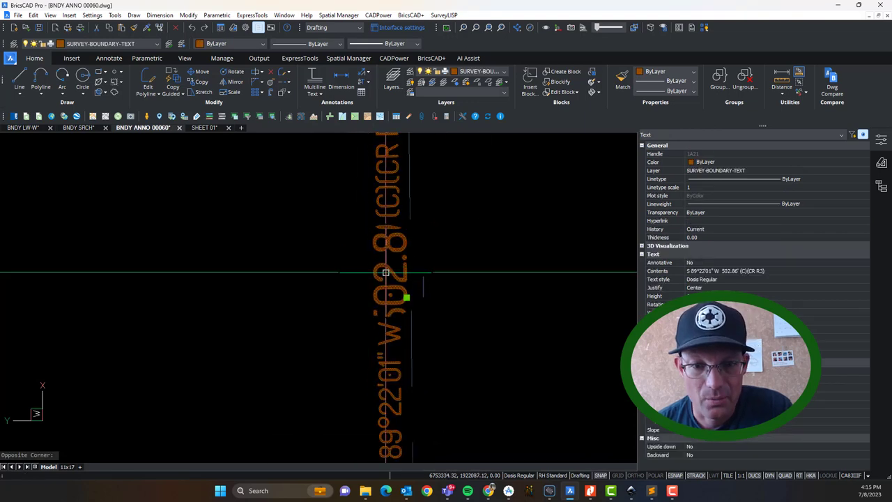
double_click(386, 272)
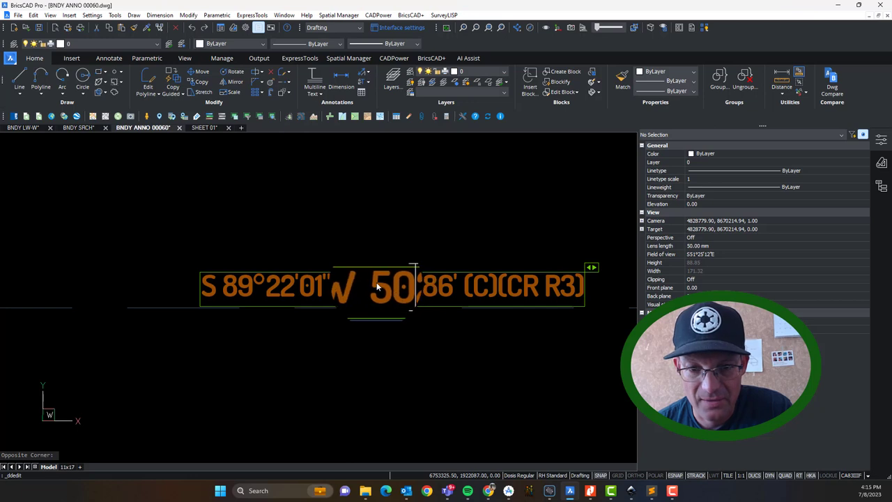
key("BackSpace")
type("2")
left_click_drag(388, 286, 430, 293)
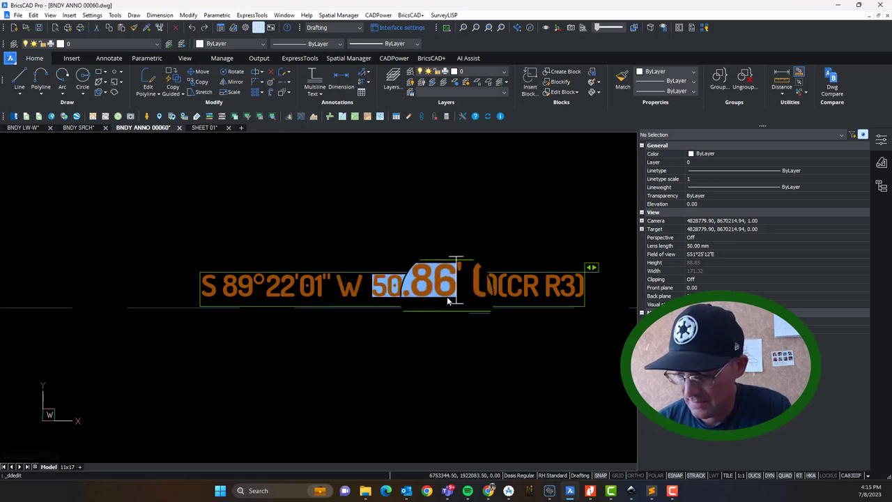
type("51.26")
left_click(463, 323)
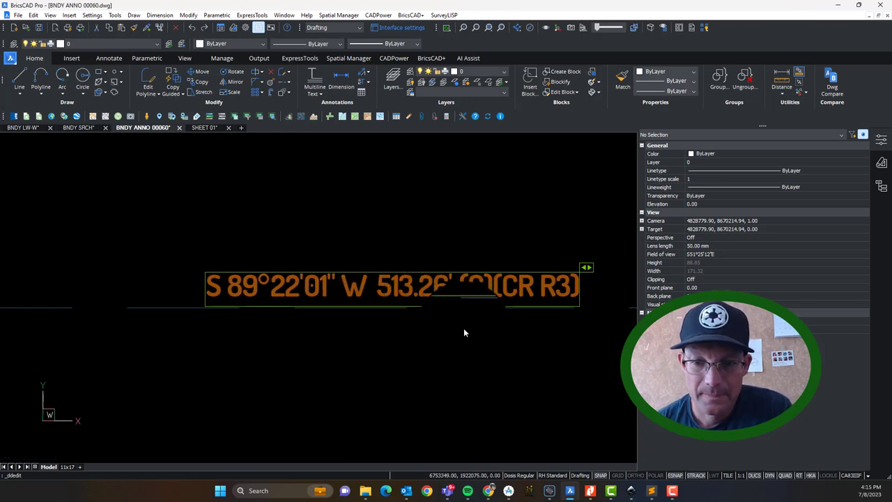
key("Escape")
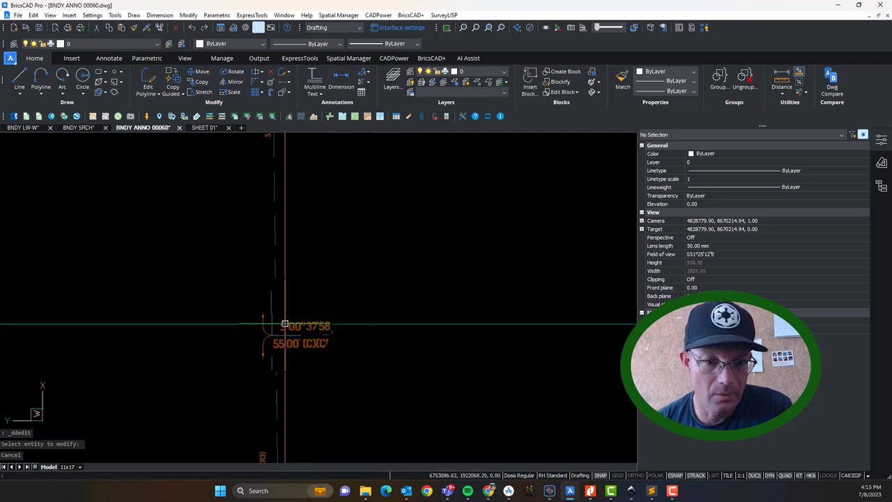
Draw a temporary check line along the S 89°22'01" W course, from the 55.00' tie line to the N 33°01'32" E tie's starting corner.
scroll(270, 334, "up", 2)
middle_click_drag(256, 344, 362, 376)
scroll(359, 376, "down", 5)
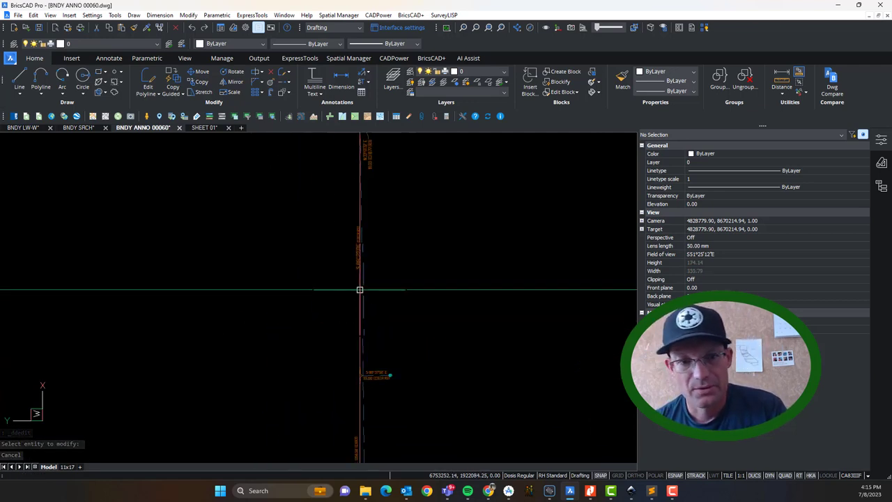
type("L")
key("Return")
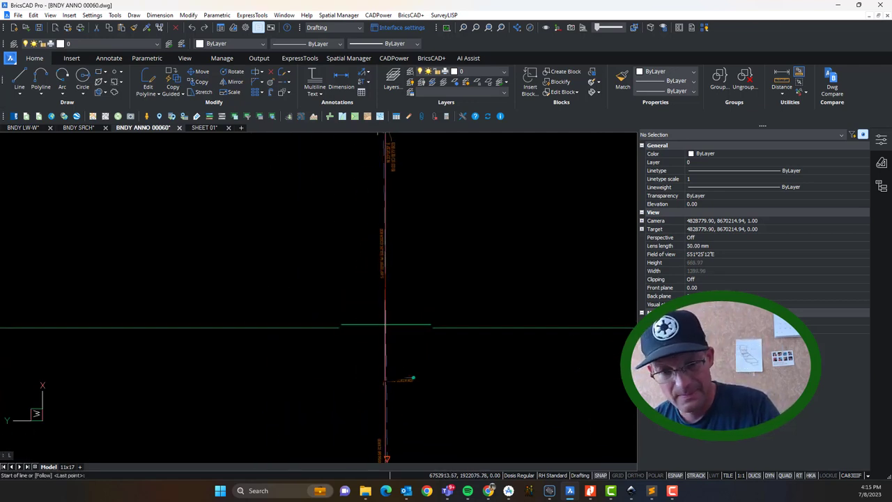
scroll(384, 378, "up", 5)
left_click(385, 376)
scroll(428, 302, "down", 4)
mouse_move(445, 208)
middle_mouse_down()
mouse_move(458, 383)
mouse_move(451, 418)
middle_mouse_up()
scroll(420, 154, "up", 1)
scroll(419, 161, "up", 3)
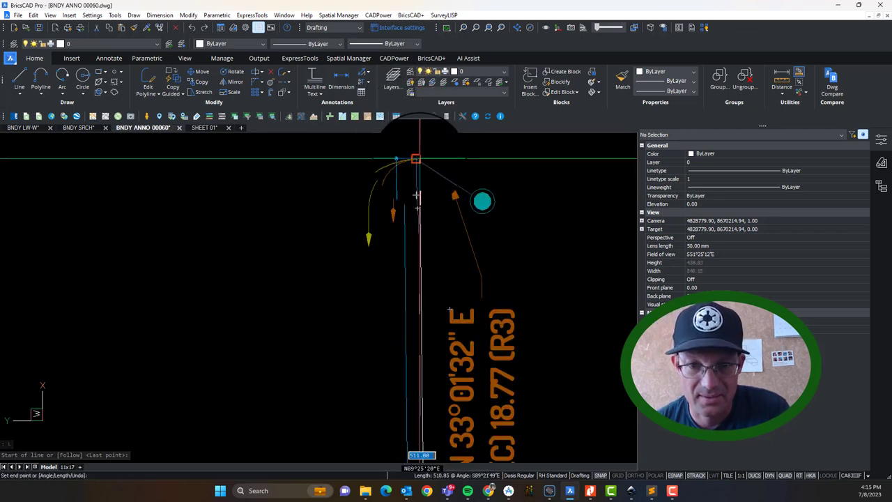
left_click(417, 172)
key("Escape")
Try to stretch the check line's start point onto the corner where the 55.00' tie line meets the course.
left_click(417, 174)
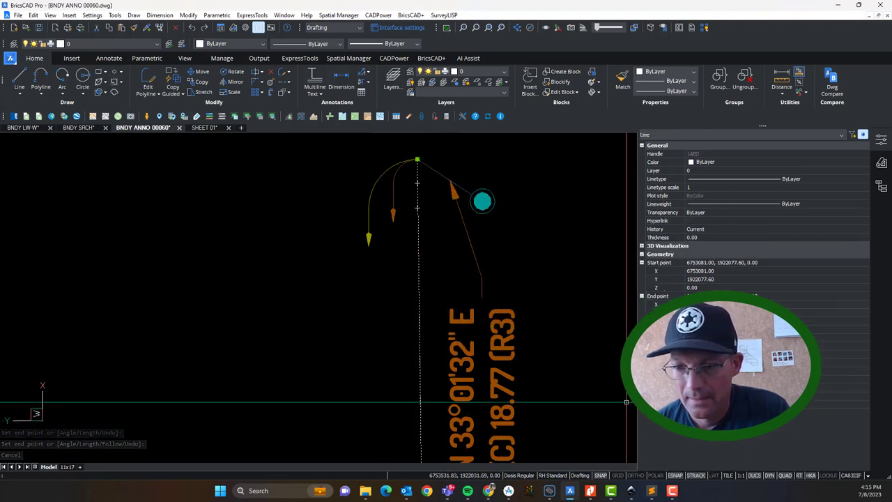
scroll(418, 263, "down", 3)
scroll(398, 309, "up", 3)
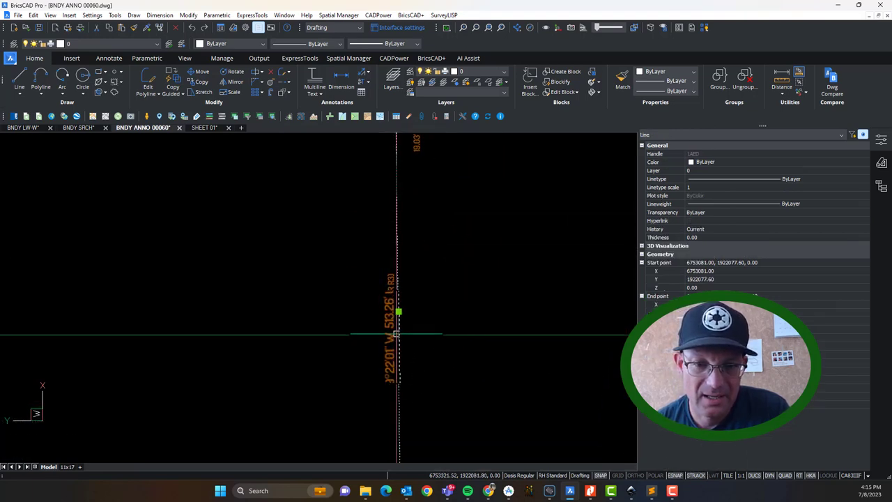
scroll(396, 337, "down", 3)
scroll(376, 333, "up", 5)
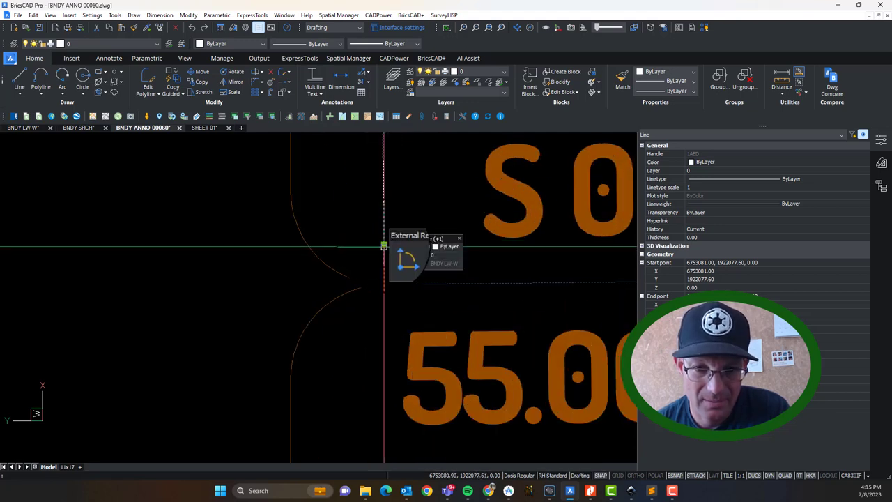
left_click(384, 244)
scroll(379, 281, "up", 4)
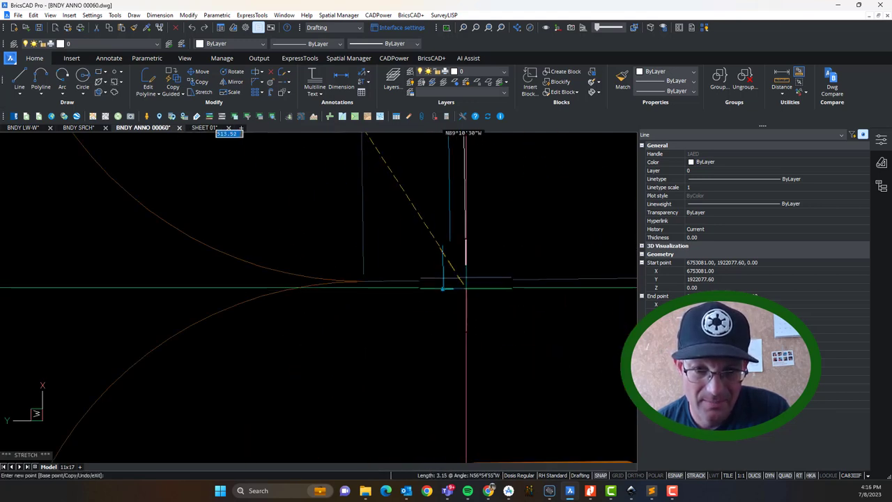
key("Escape")
Stretch the check line's start point clear of the 55.00' tie corner to expose the referenced linework.
scroll(378, 272, "up", 3)
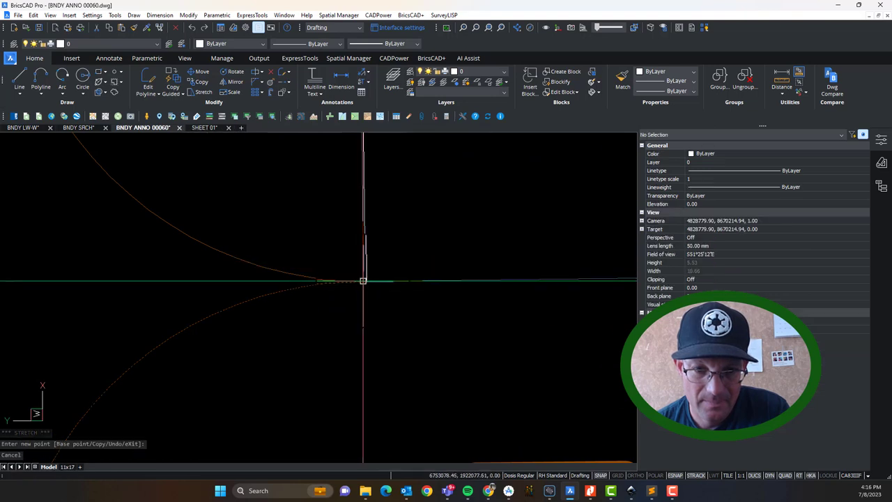
scroll(365, 280, "up", 3)
left_click(366, 292)
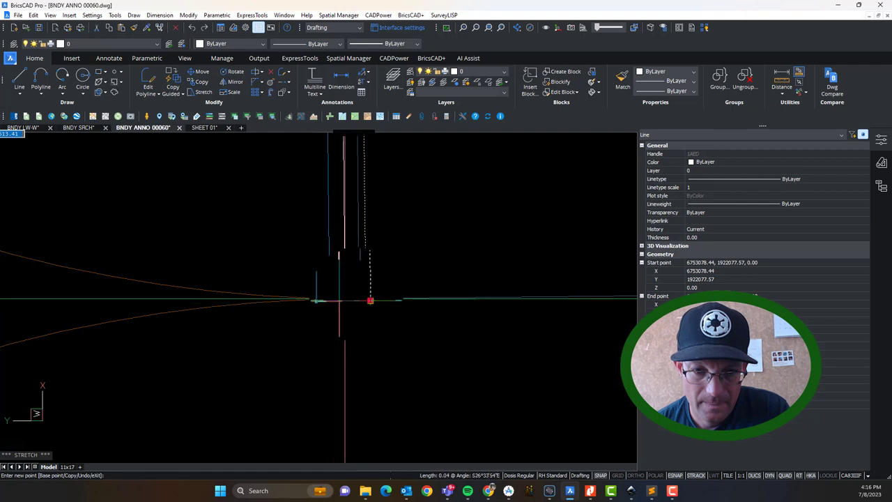
left_click(302, 231)
key("Escape")
Move the two orange arrow curves away from the 55.00' tie corner.
left_click(296, 326)
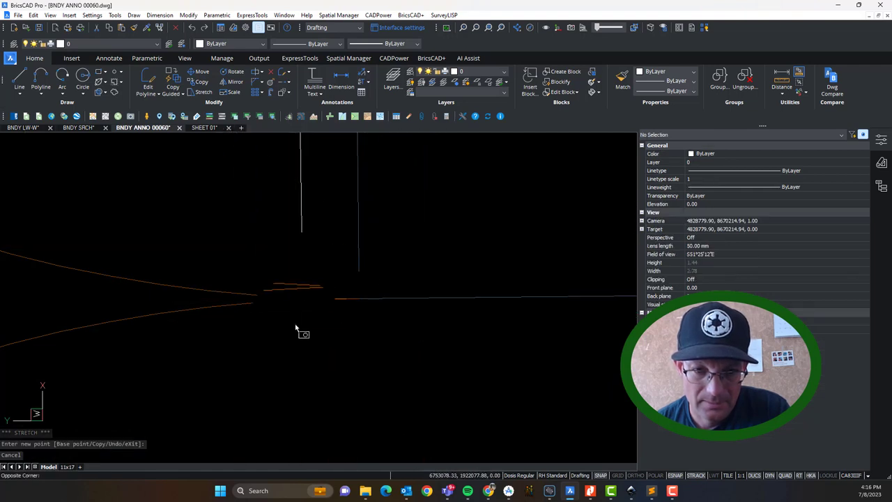
left_click(285, 298)
key("Escape")
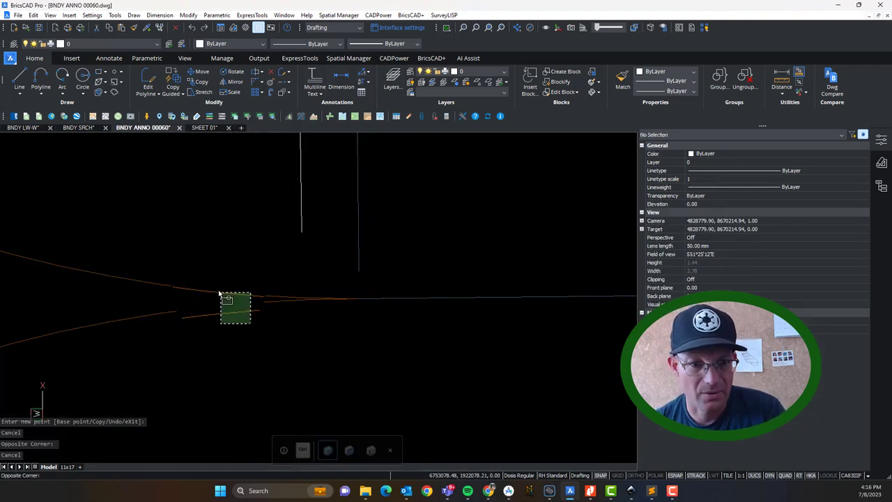
left_click(220, 295)
type("m")
key("Return")
left_click(215, 293)
left_click(192, 358)
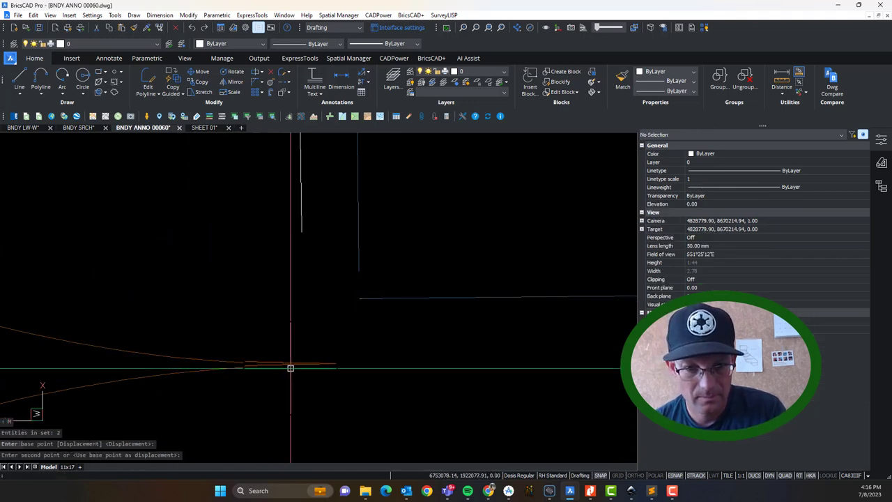
Stretch the check line's start point to the exact endpoint of the referenced 55.00' tie line.
left_click(295, 230)
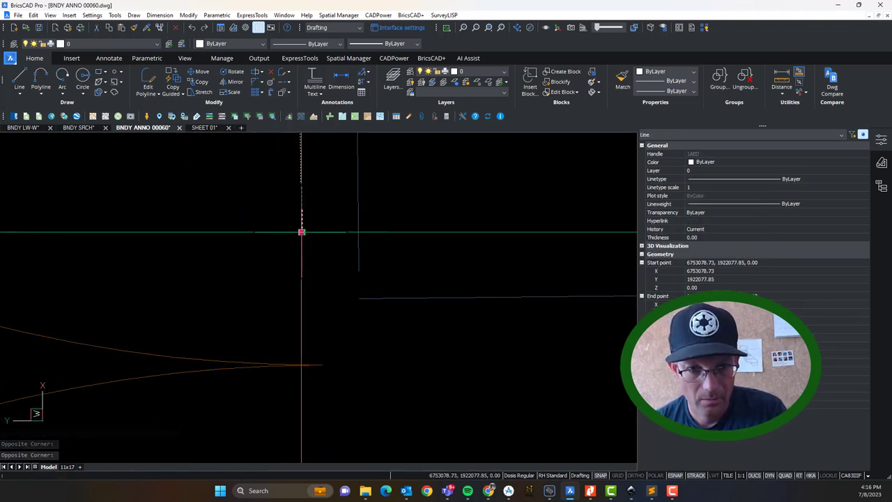
left_click(302, 232)
left_click(359, 298)
key("Escape")
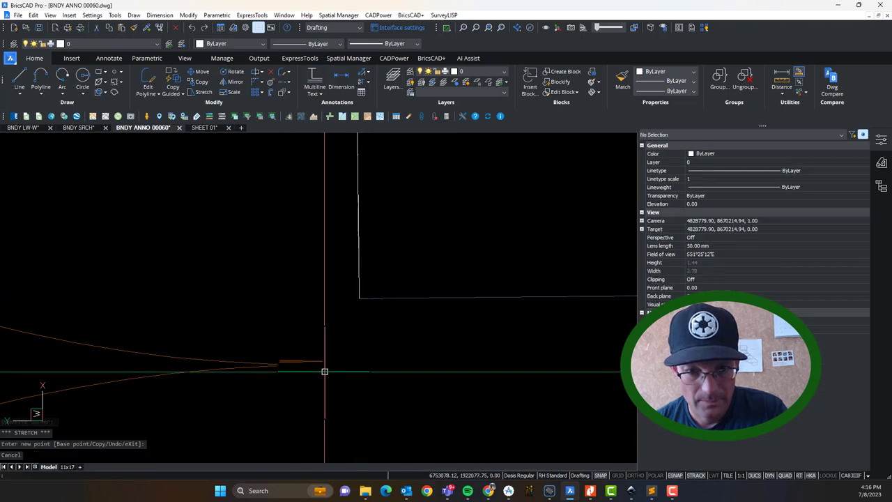
Move the two orange arrow curves by their common tip back onto the 55.00' tie corner.
left_click(332, 416)
left_click(287, 340)
type("m")
key("Return")
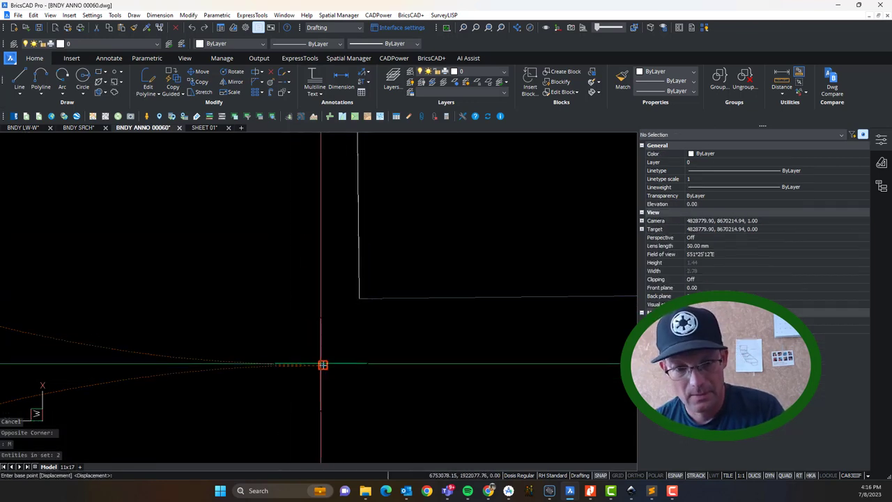
left_click(323, 365)
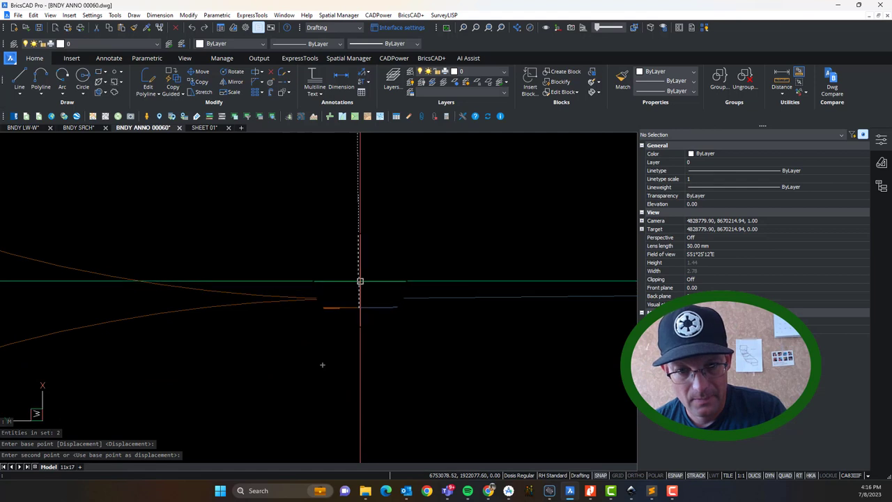
Check the temporary line's length and set the distance in the S 89°22'01" W label to 513.41'.
scroll(360, 281, "down", 12)
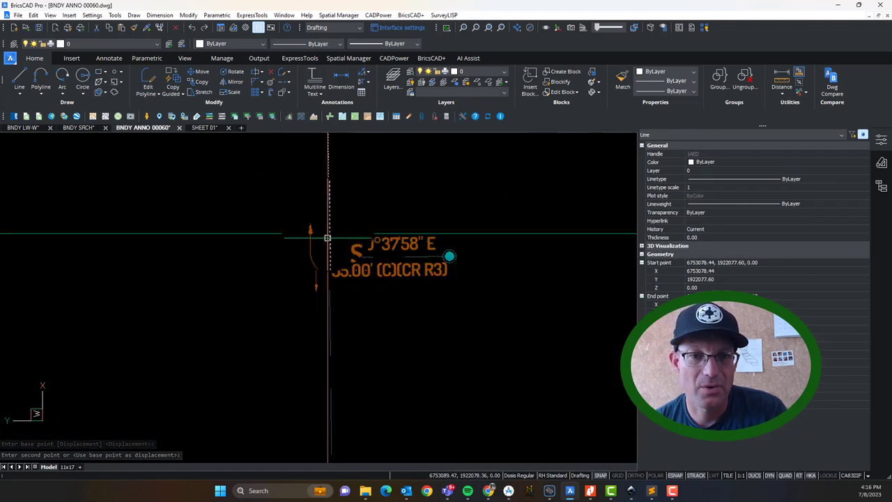
middle_click_drag(328, 237, 378, 358)
scroll(365, 293, "down", 5)
scroll(384, 255, "up", 6)
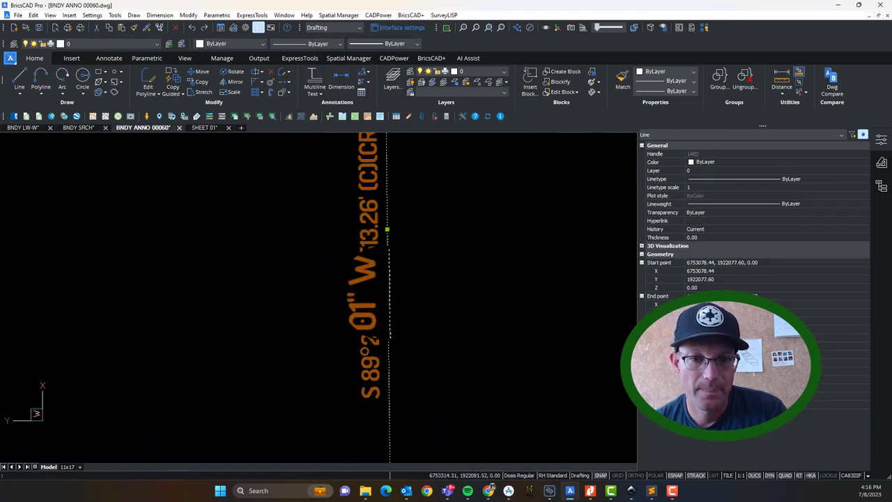
left_click(357, 259)
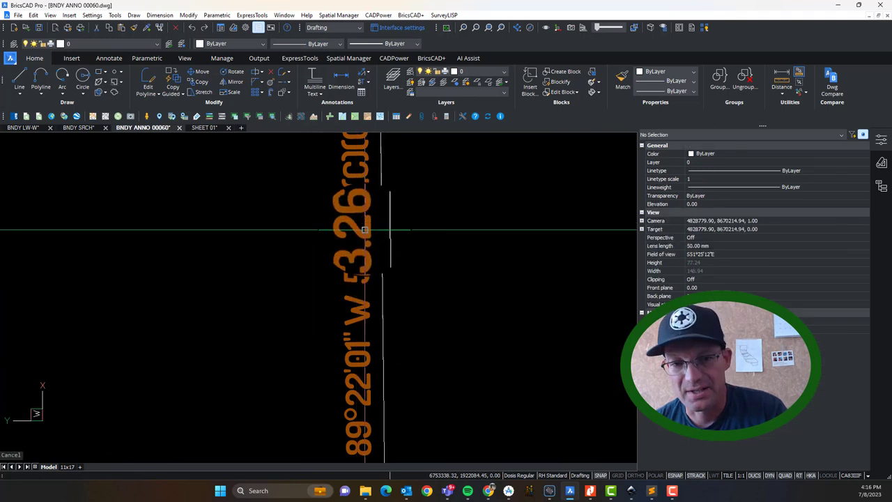
left_click(367, 234)
key("Escape")
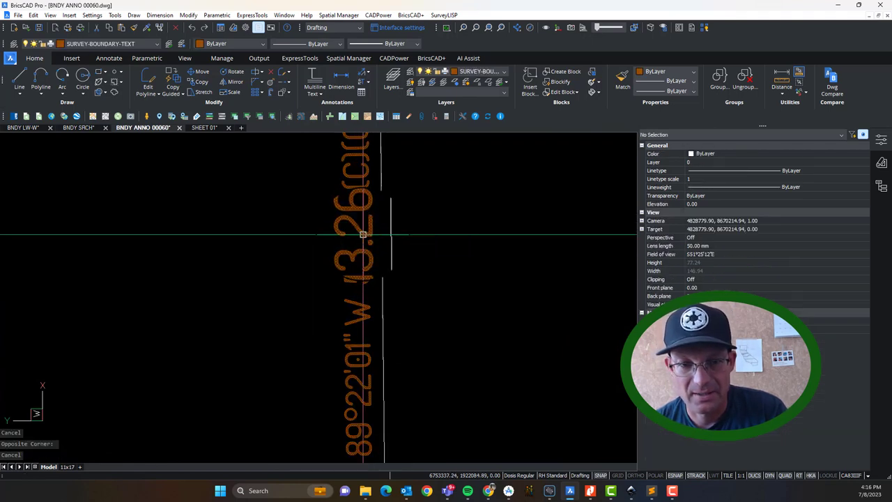
double_click(362, 235)
left_click(407, 264)
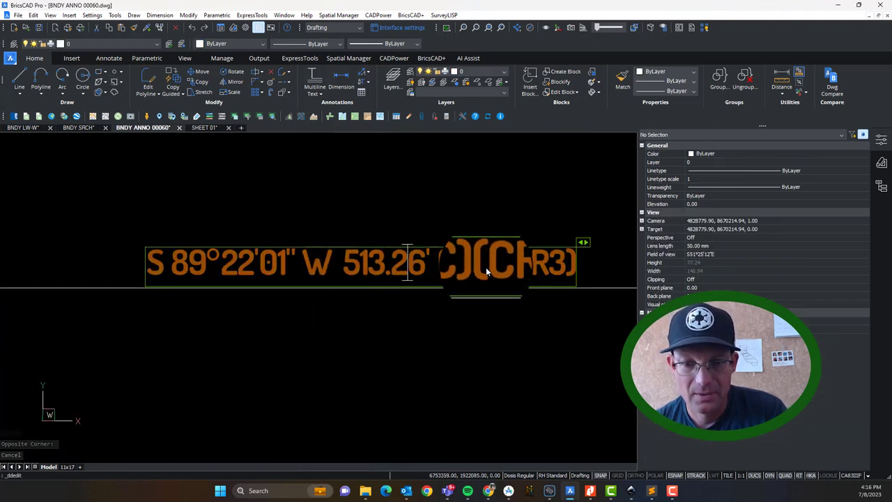
left_click_drag(395, 262, 419, 269)
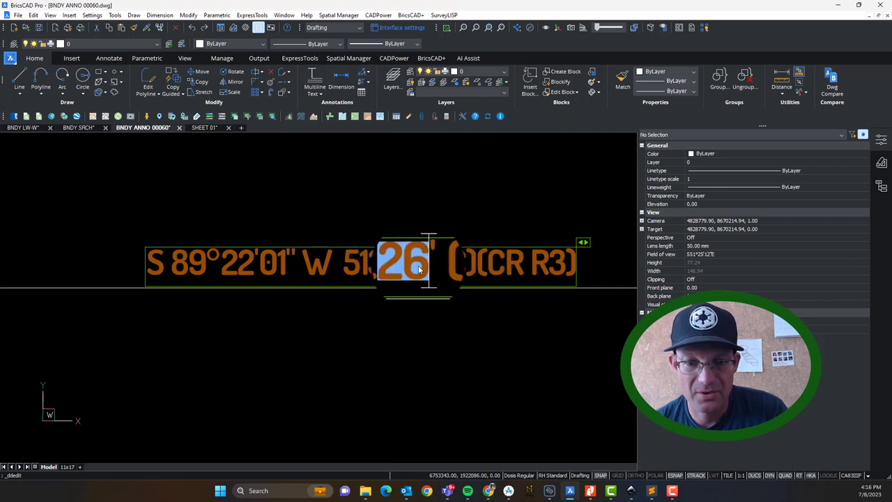
type("41")
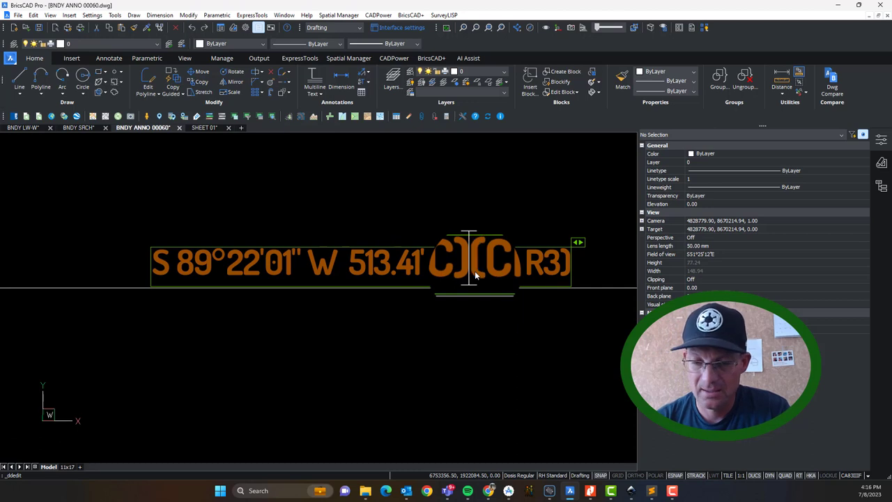
Insert the record distance 513.26' between (C) and (CR R3) in the S 89°22'01" W label.
type(" 513.2")
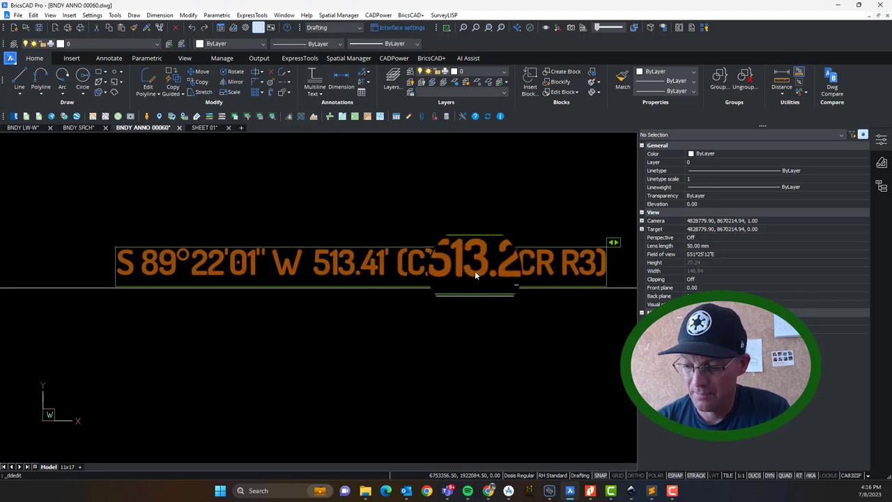
type("6'")
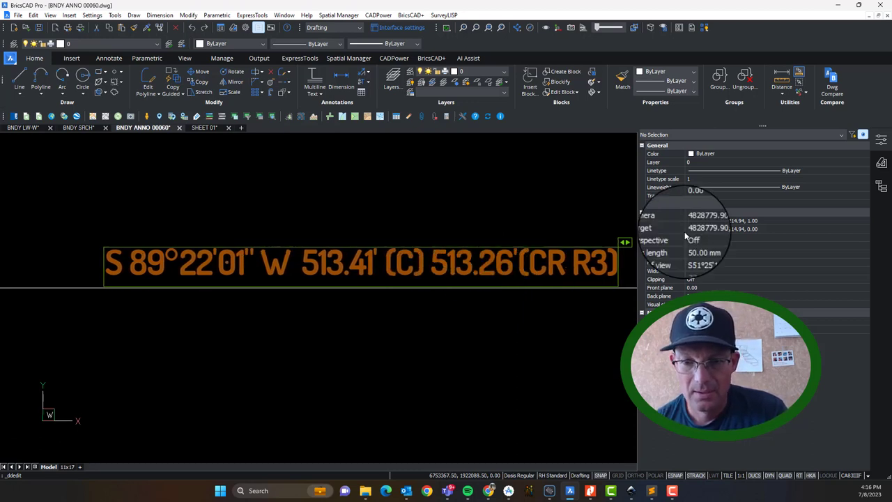
left_click(500, 355)
scroll(364, 315, "down", 5)
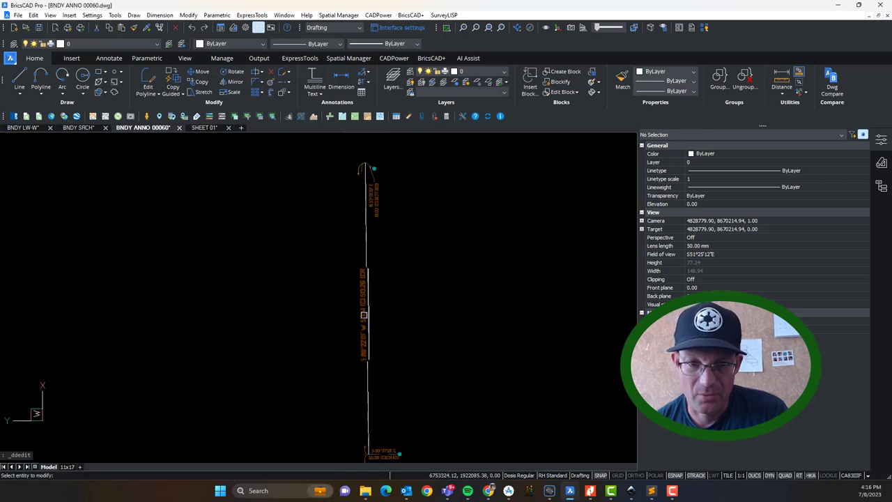
key("Escape")
Delete the temporary check line drawn along the S 89°22'01" W course.
left_click(366, 233)
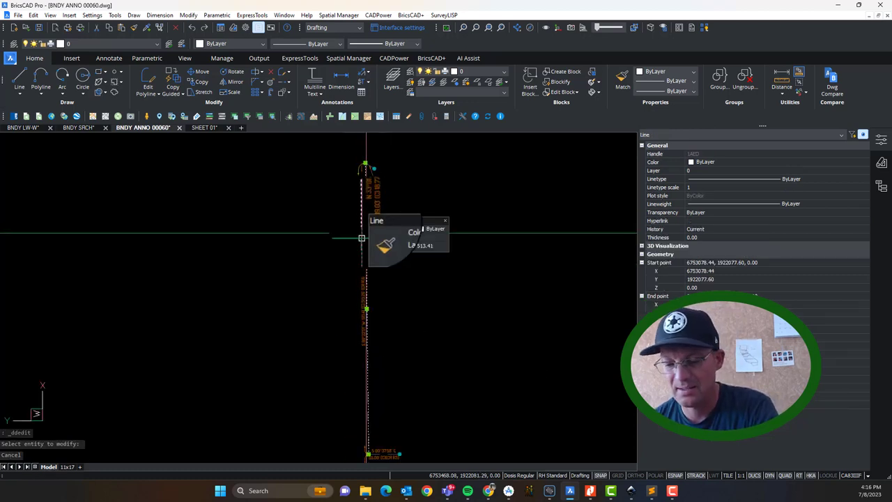
key("Delete")
Examine the tie-line labels from the N 33°01'32" E course down to the boundary corner at the N 00°25'03" W 200.26' course.
scroll(372, 233, "up", 5)
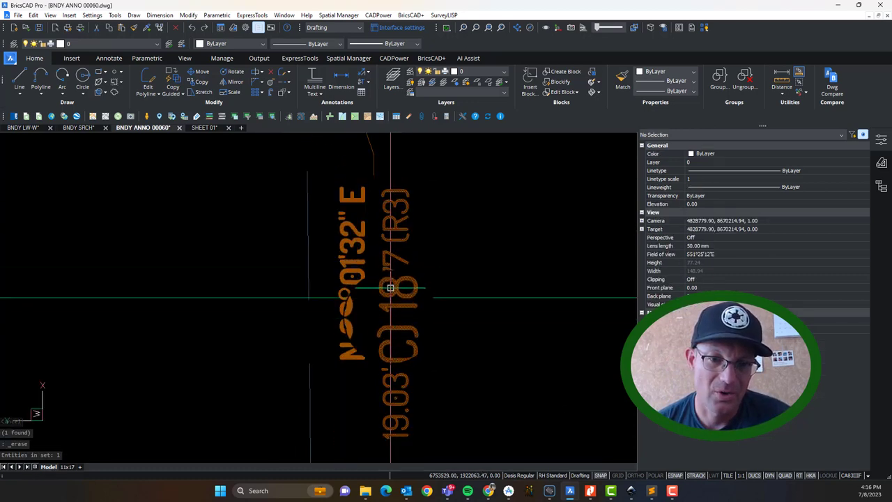
scroll(390, 287, "down", 4)
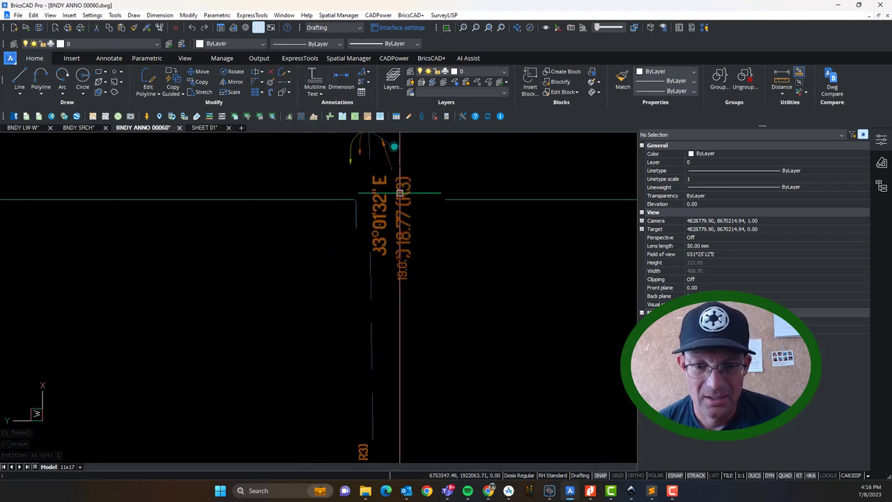
middle_click_drag(411, 376, 412, 237)
scroll(348, 337, "up", 3)
scroll(411, 294, "down", 4)
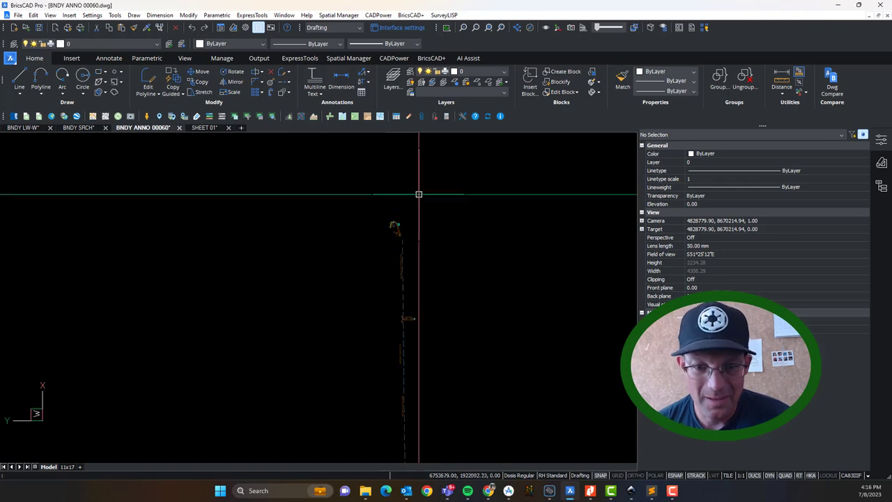
middle_click_drag(418, 282, 412, 276)
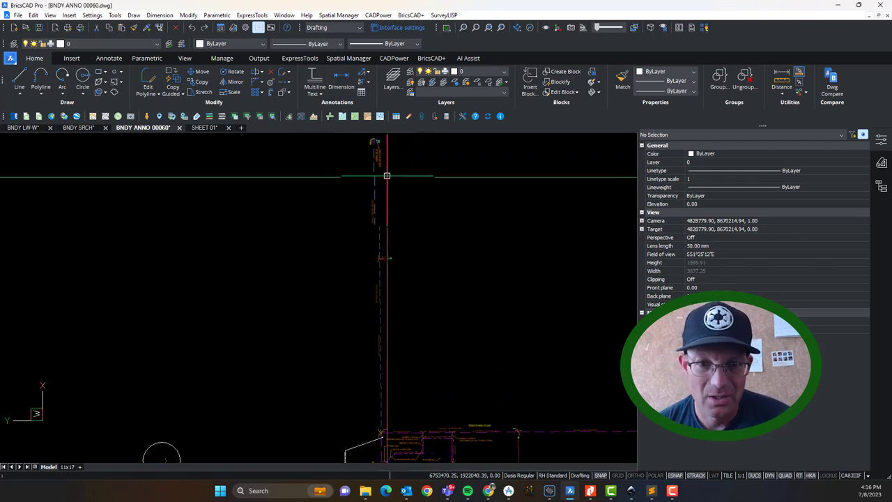
scroll(367, 341, "up", 8)
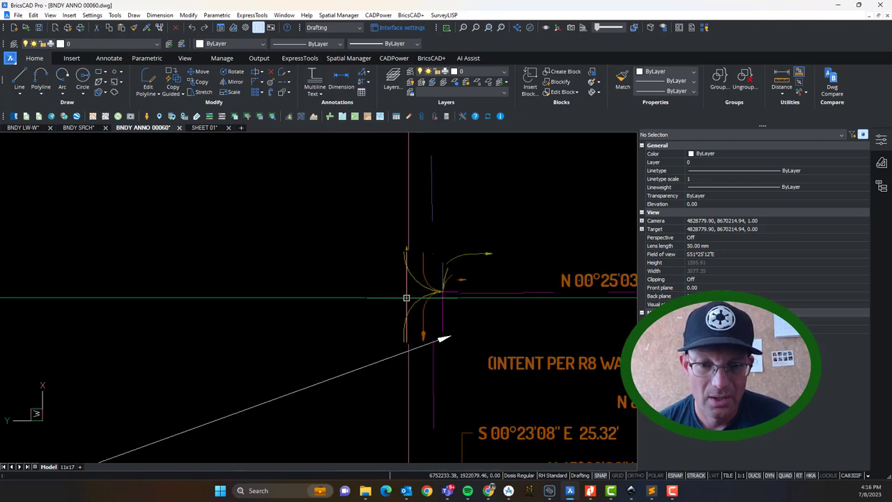
scroll(277, 334, "down", 6)
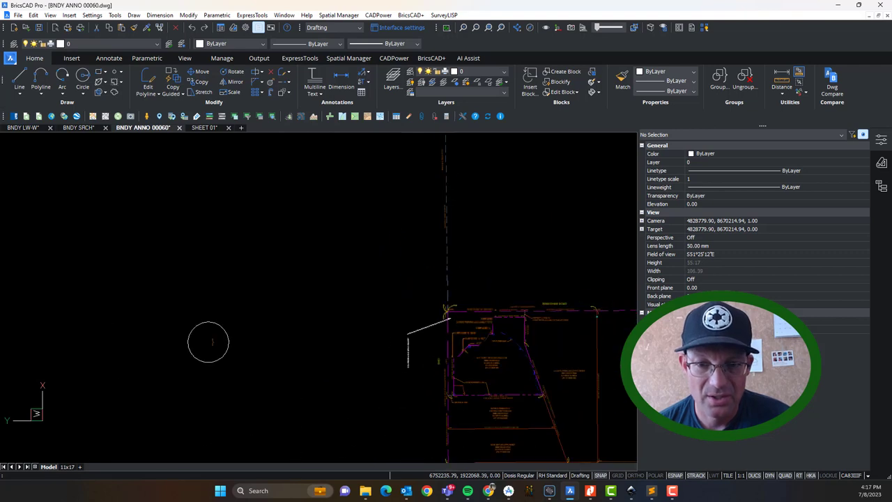
middle_click_drag(276, 334, 271, 384)
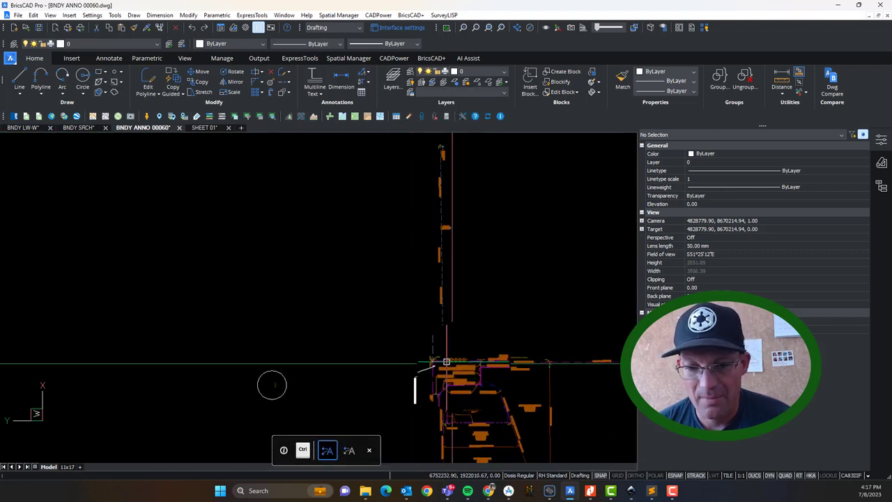
middle_click_drag(271, 384, 122, 275)
scroll(295, 249, "up", 5)
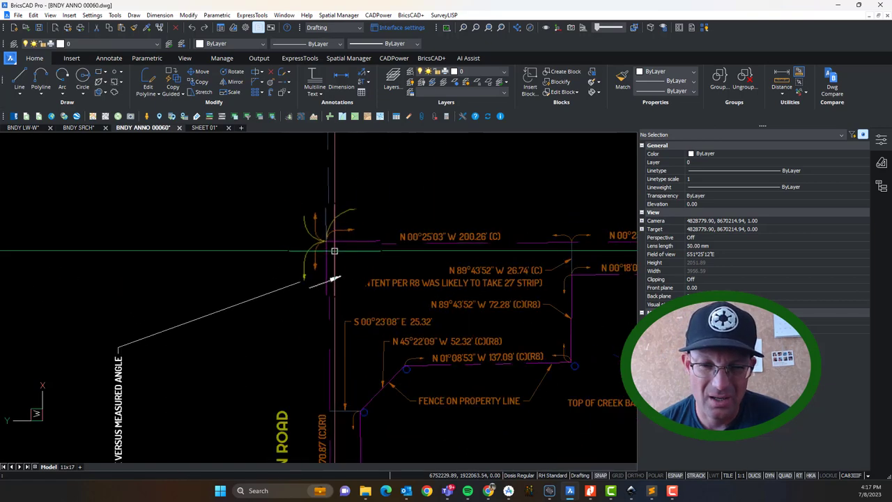
Look over the whole boundary layout from the Sheldon Road corner along Bradshaw Road to Sandage Avenue.
scroll(324, 243, "down", 6)
middle_click_drag(510, 336, 368, 257)
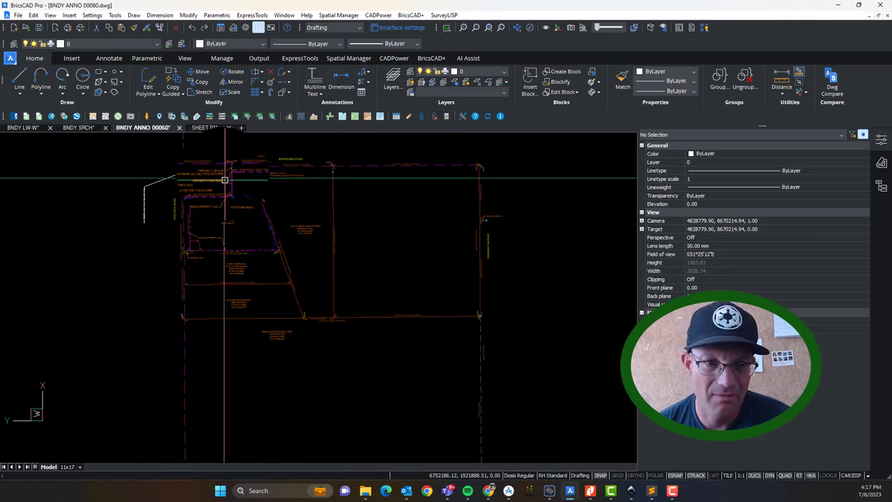
scroll(478, 268, "down", 4)
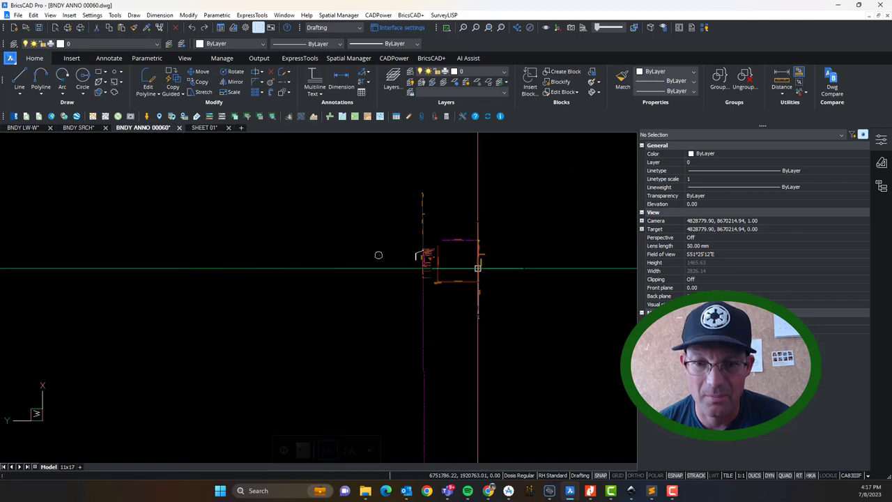
scroll(477, 263, "up", 2)
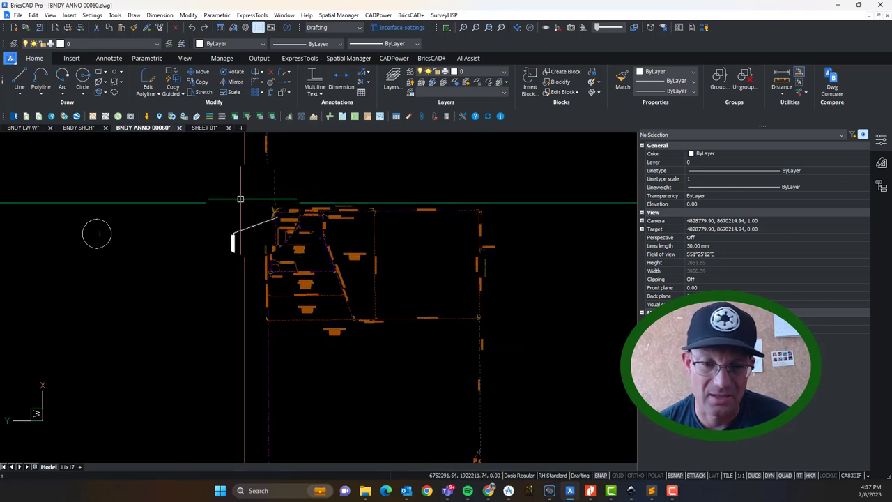
scroll(287, 211, "up", 8)
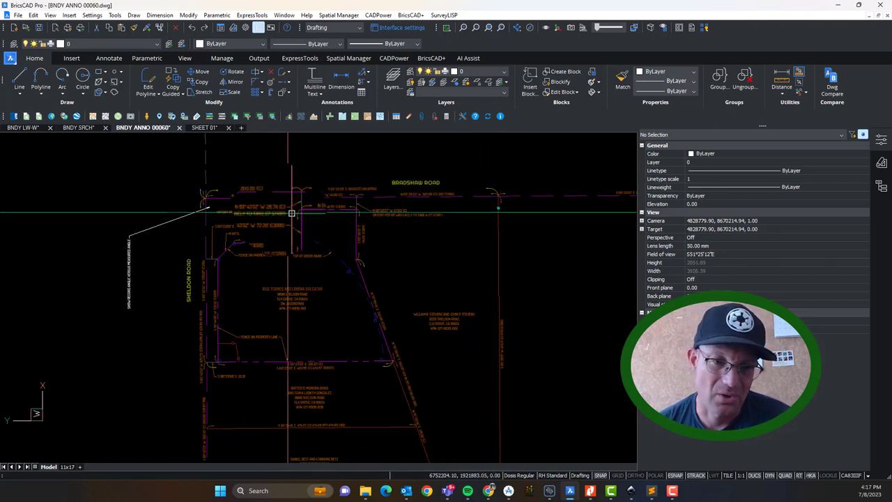
scroll(189, 189, "down", 8)
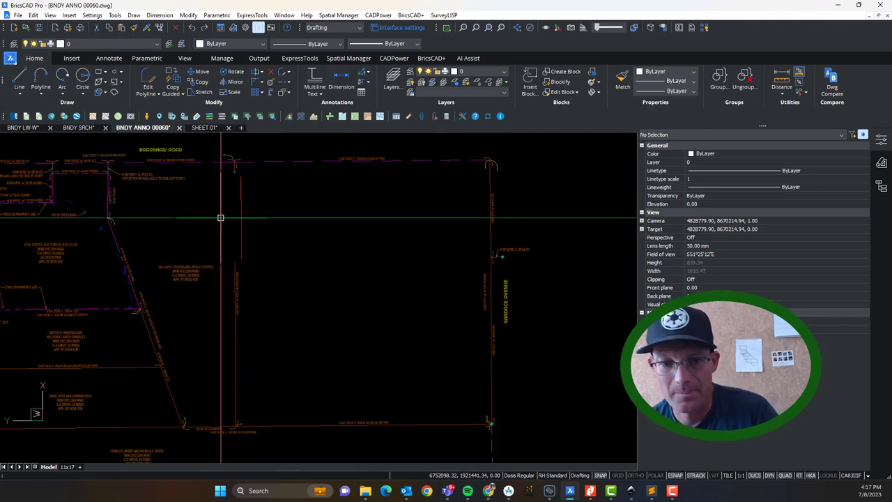
Examine the N 89°22'01" E 1356.58' (C)(R3) label against the tie line and the neighbouring N 33°01'32" E course.
scroll(242, 230, "up", 6)
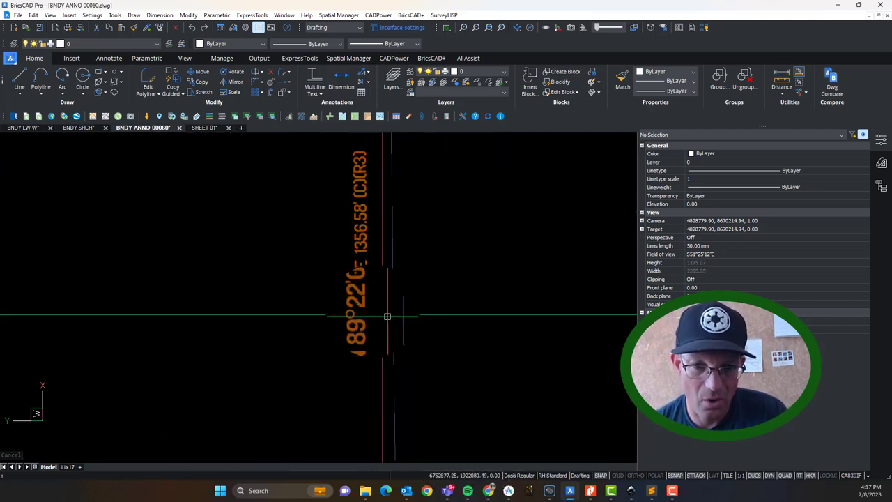
scroll(387, 316, "down", 2)
scroll(368, 188, "up", 2)
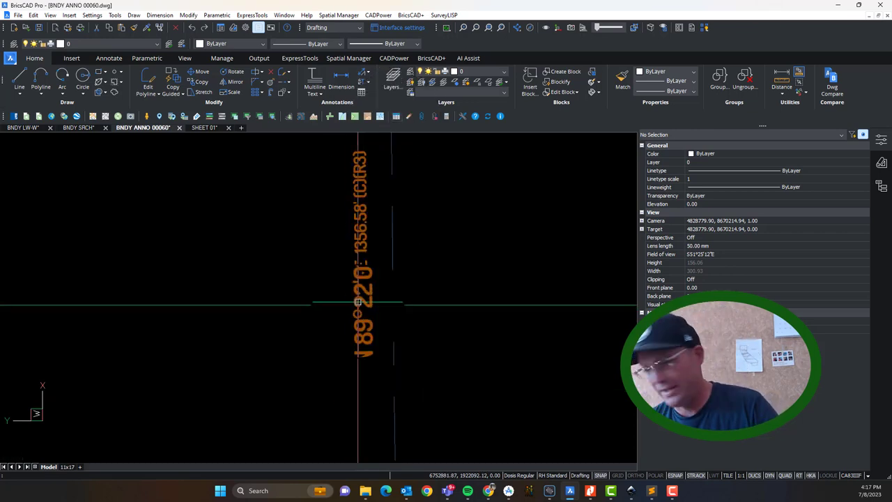
scroll(389, 311, "down", 12)
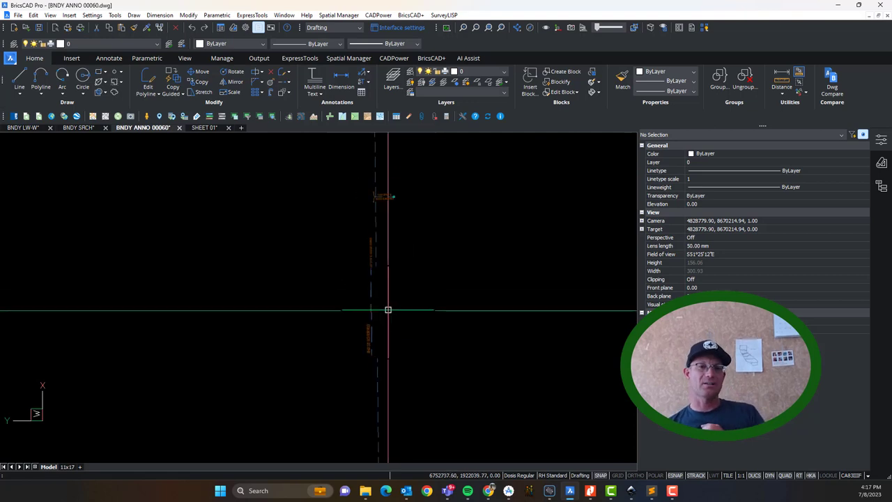
scroll(366, 273, "up", 4)
scroll(356, 279, "up", 4)
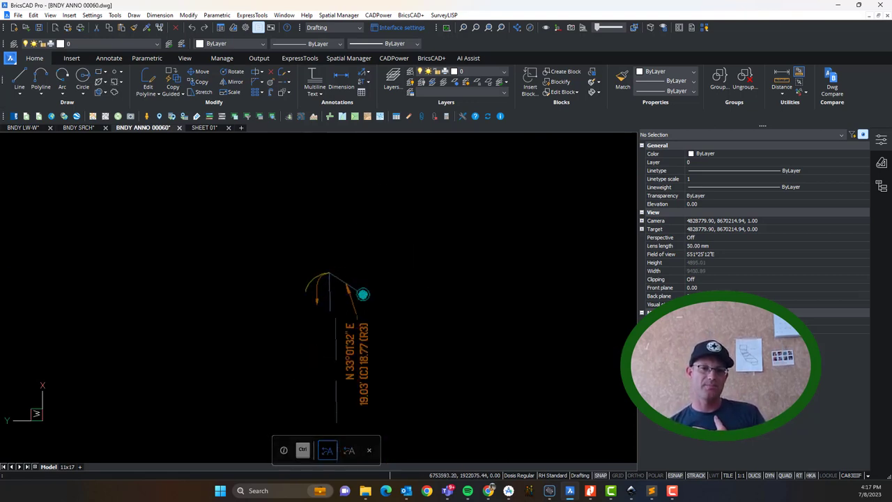
scroll(321, 286, "down", 4)
middle_click_drag(345, 272, 340, 280)
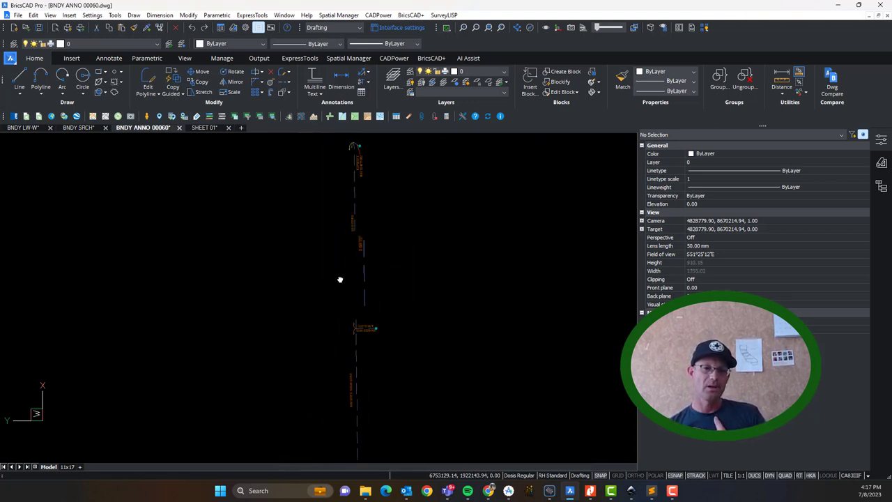
scroll(358, 307, "up", 4)
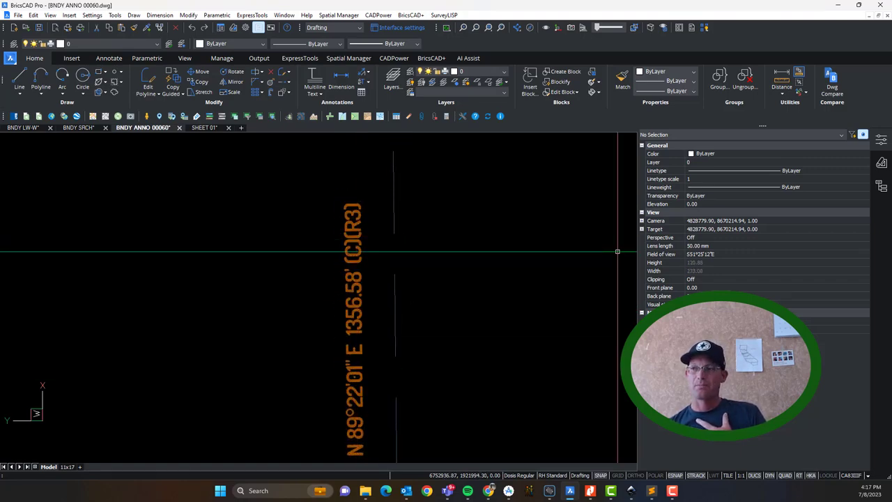
left_click_drag(891, 202, 891, 42)
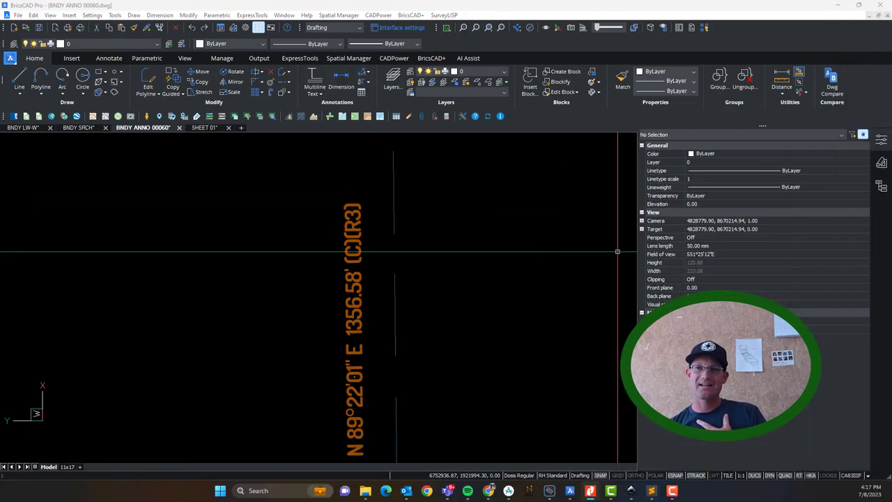
Review the N 33°01'32" E tie at the end monument and follow the tie-line labels back towards the boundary.
scroll(456, 323, "down", 5)
left_click(465, 260)
left_click(462, 273)
scroll(451, 258, "up", 4)
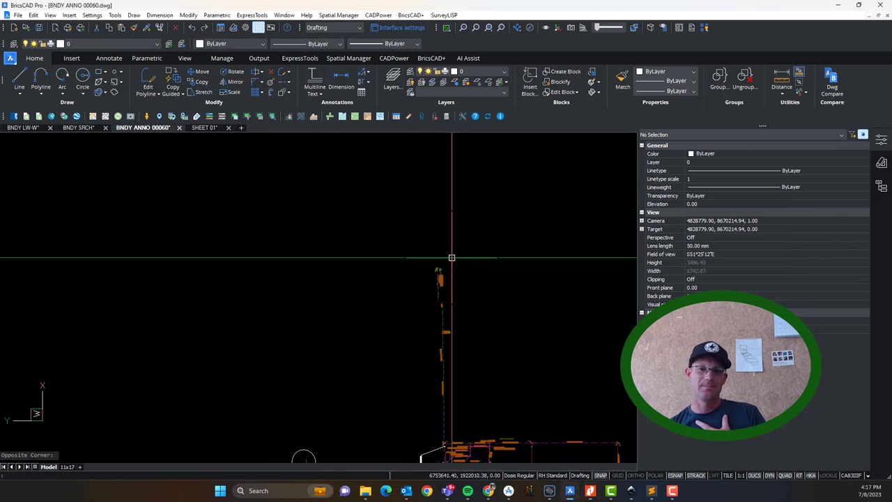
scroll(414, 335, "up", 3)
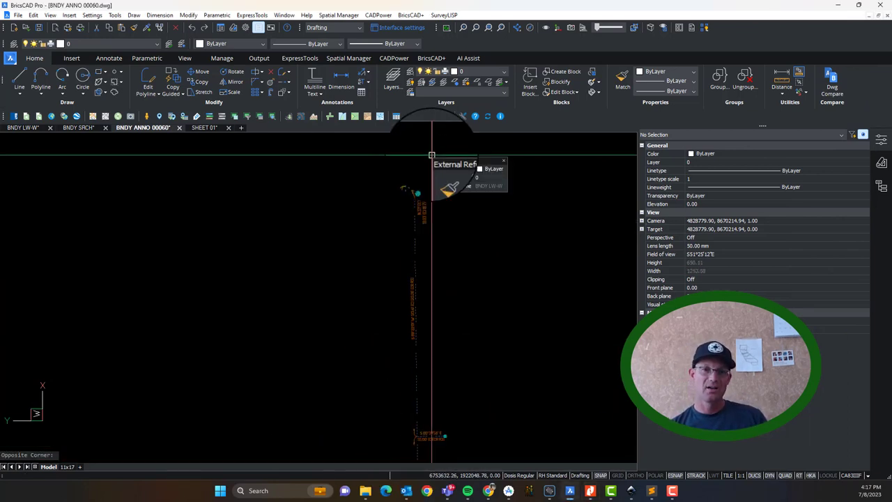
scroll(354, 198, "up", 4)
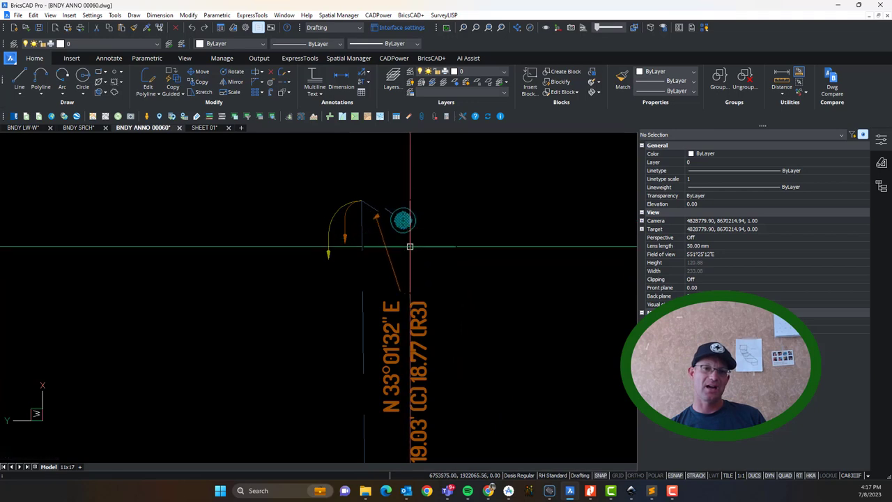
scroll(430, 417, "down", 5)
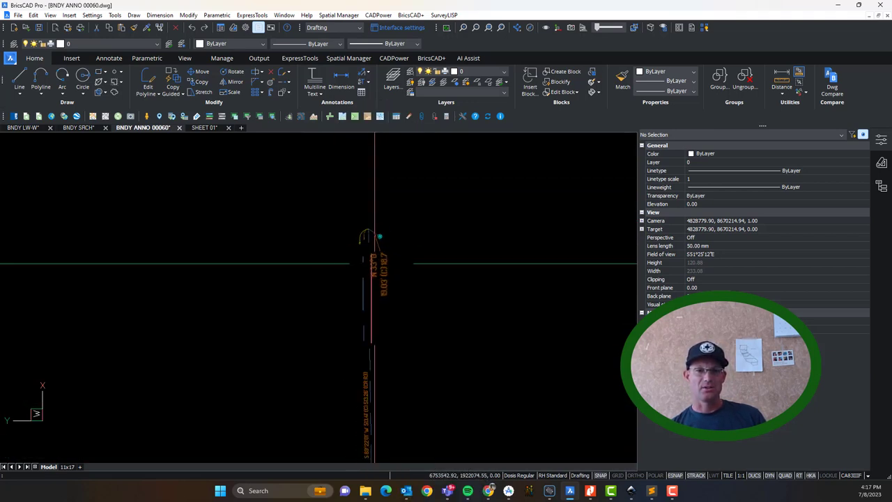
middle_click_drag(364, 400, 360, 295)
middle_click_drag(375, 422, 374, 249)
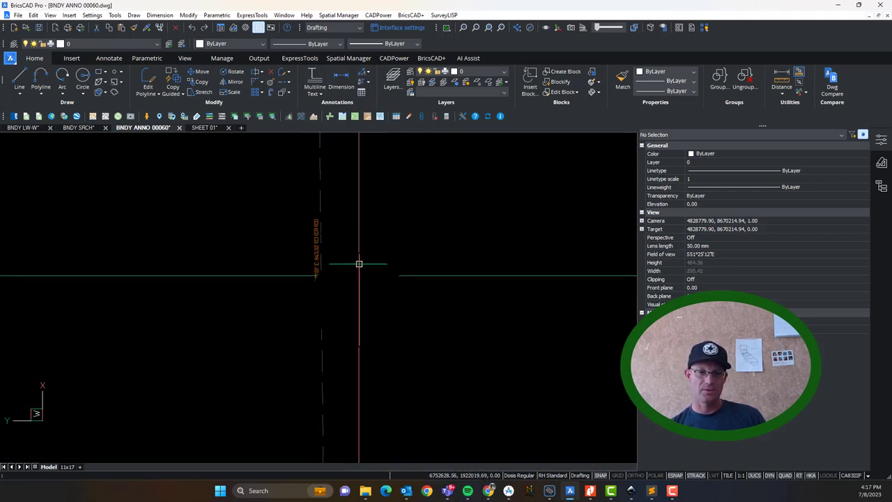
Inspect the linework between the tie line's end point and its monument by selecting the external reference, clearing the selection when finished.
scroll(359, 263, "down", 5)
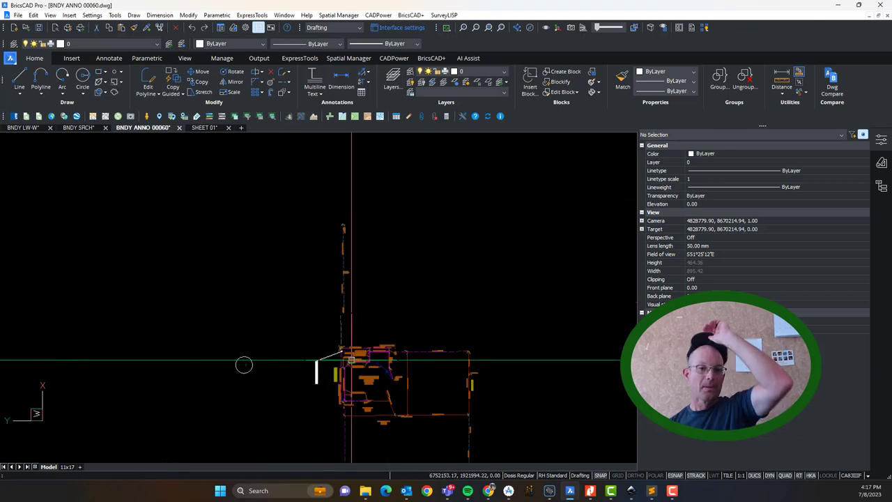
scroll(372, 313, "up", 5)
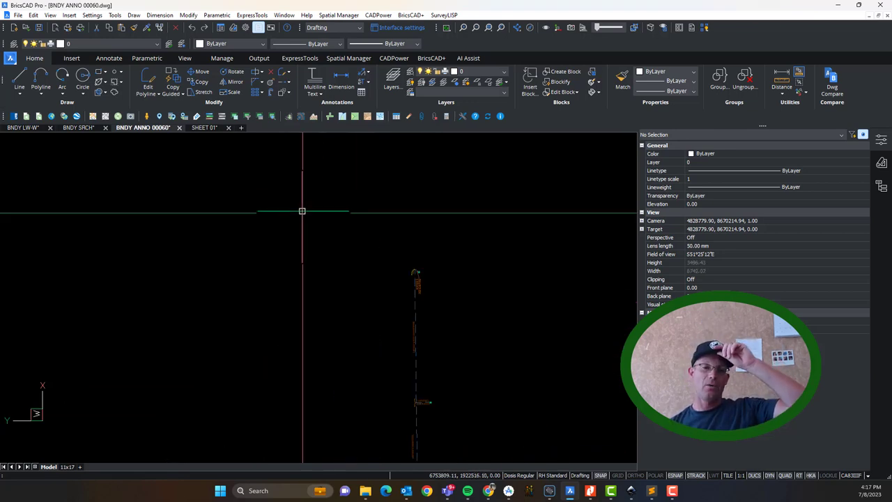
scroll(422, 293, "up", 6)
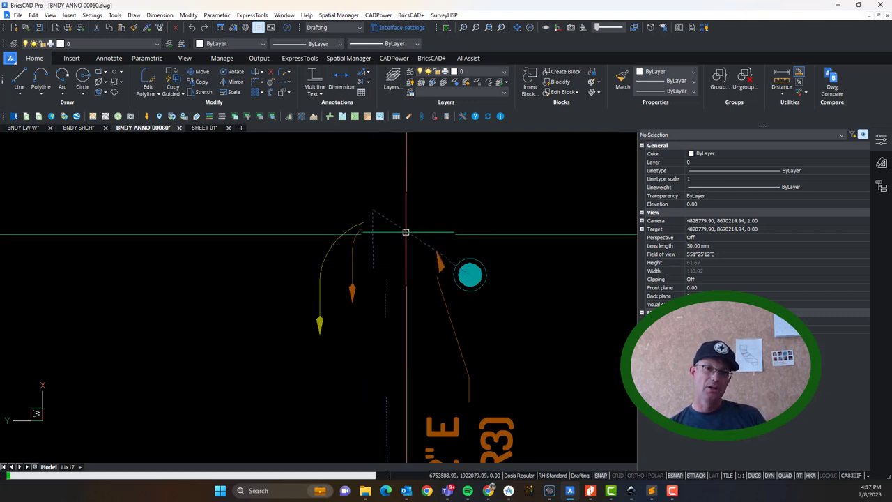
left_click(406, 235)
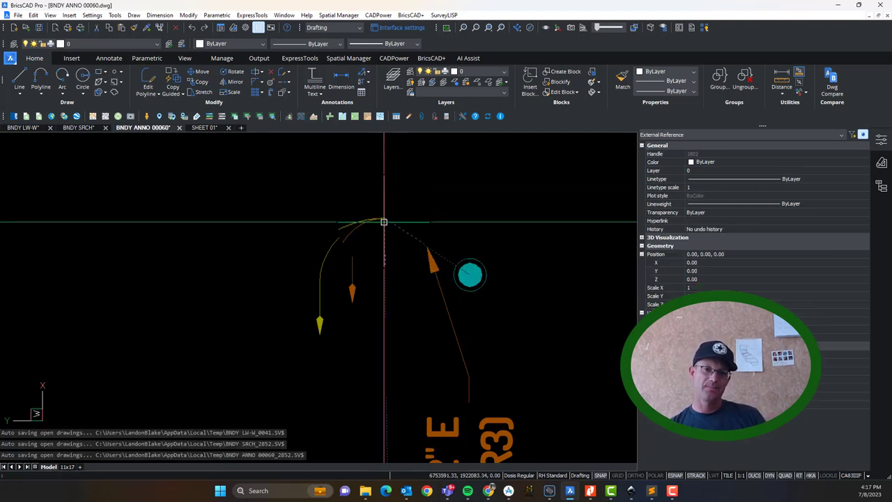
scroll(386, 258, "down", 6)
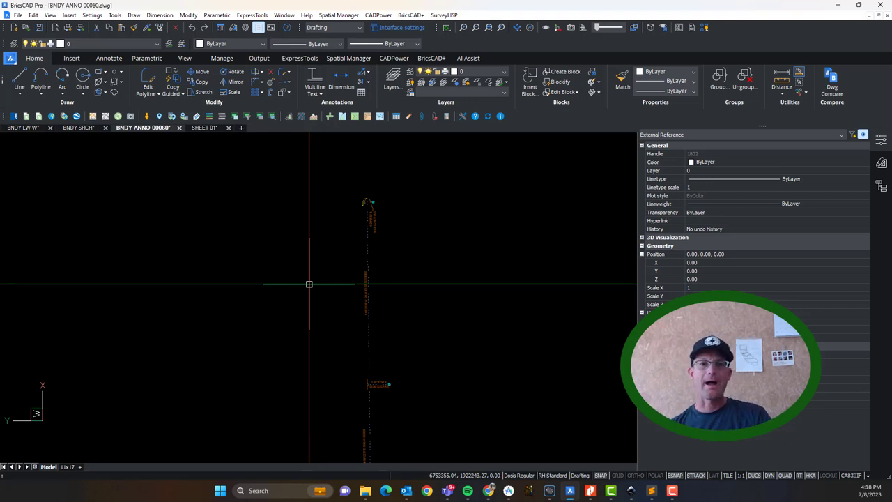
key("Escape")
Examine the Sandage Avenue line, including its 30.04' (C) monument tie, the S 89°37'17" W course and the boundary corner monument.
middle_click_drag(540, 376, 411, 192)
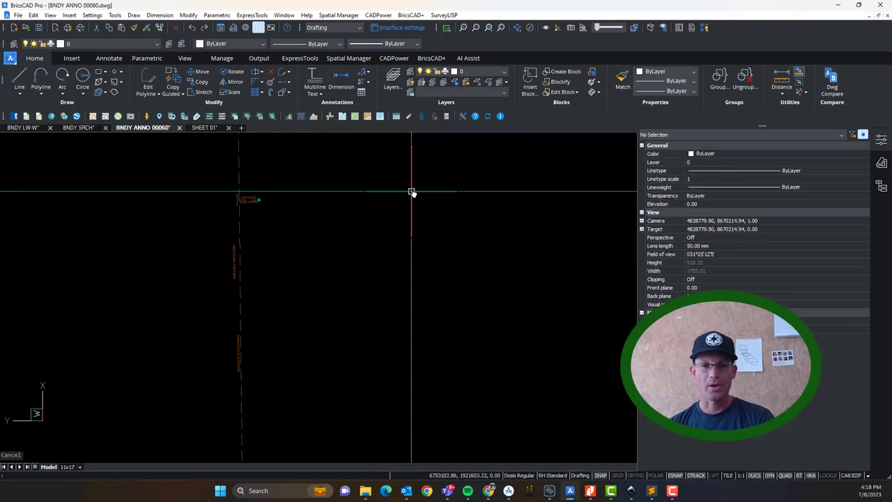
scroll(421, 267, "down", 4)
middle_click_drag(427, 309, 369, 241)
mouse_move(405, 271)
middle_mouse_down()
mouse_move(370, 253)
mouse_move(322, 197)
middle_mouse_up()
scroll(322, 181, "up", 4)
middle_click_drag(361, 312, 326, 184)
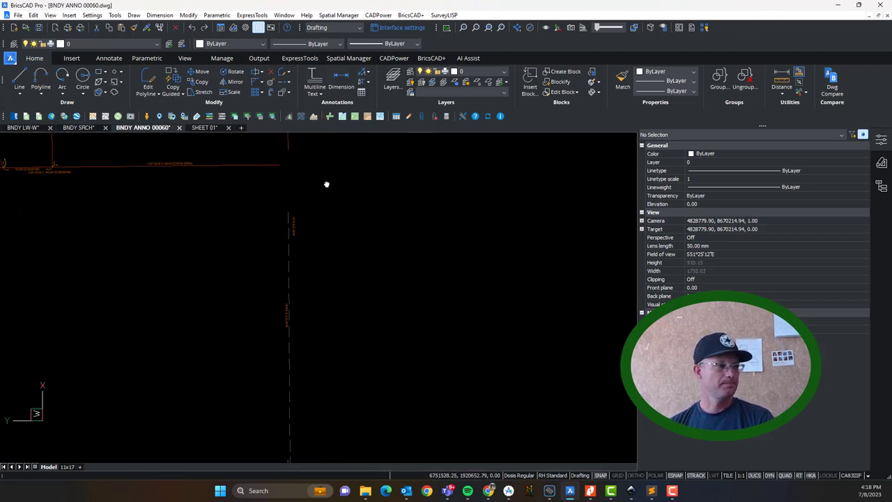
scroll(328, 348, "down", 6)
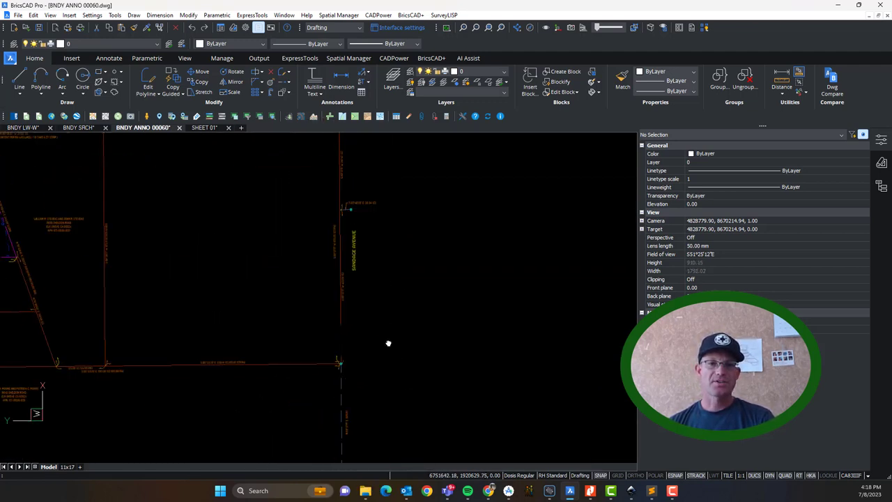
scroll(361, 224, "up", 6)
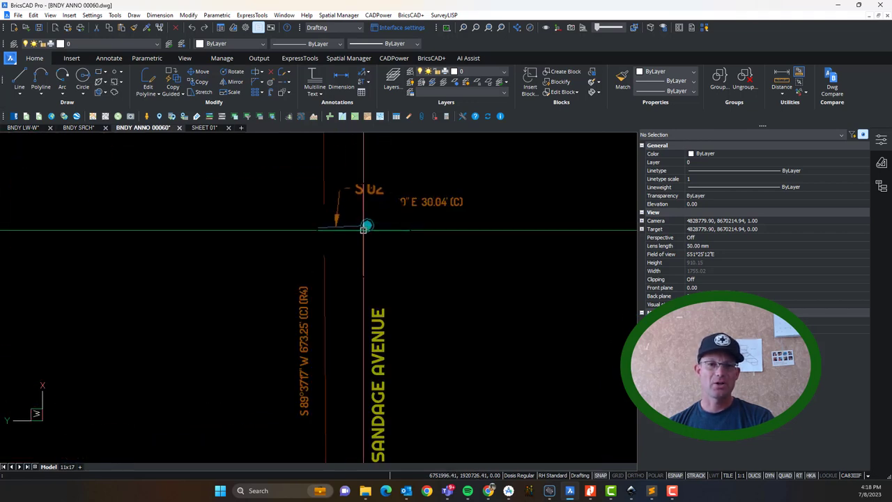
scroll(367, 228, "down", 4)
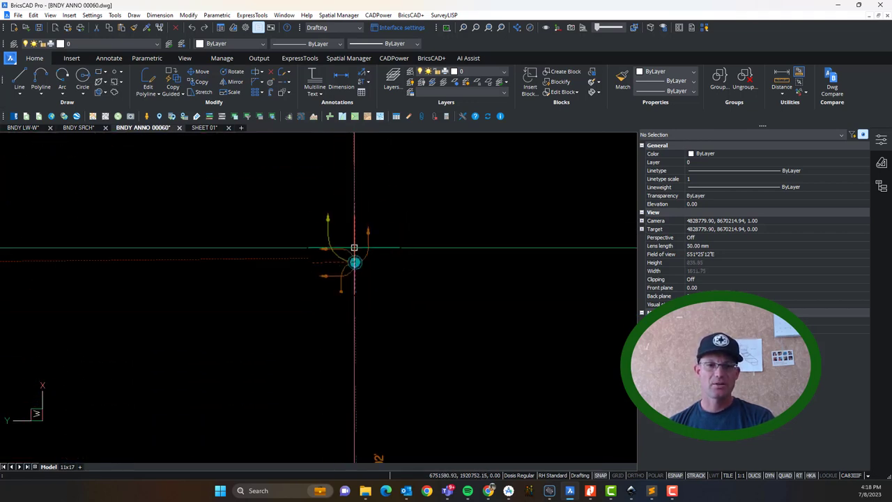
scroll(356, 257, "up", 4)
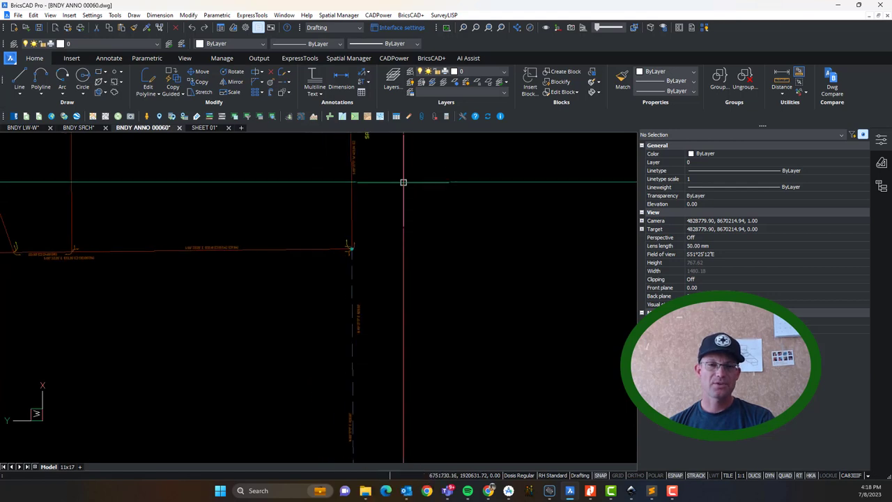
Follow the dashed tie line extending from the Sandage Avenue boundary corner and examine the monument tie and labels near its far end.
middle_click_drag(442, 410, 442, 135)
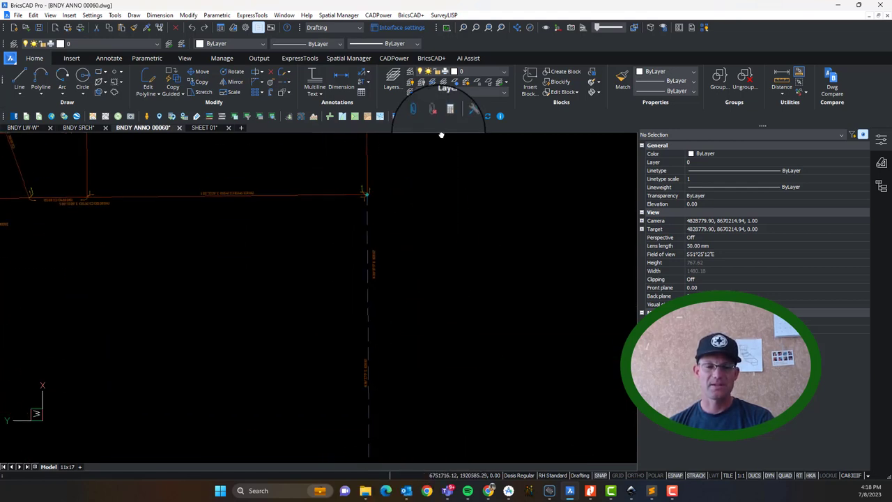
middle_click_drag(448, 309, 448, 304)
scroll(377, 250, "up", 3)
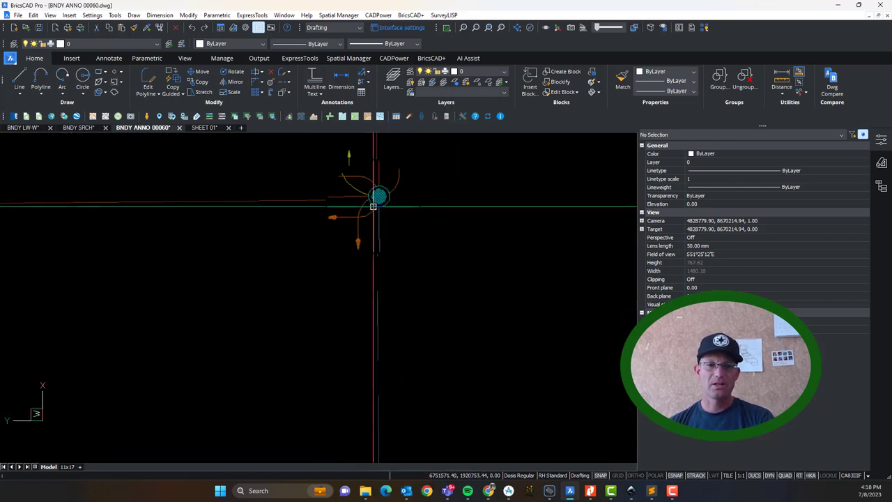
scroll(398, 223, "down", 5)
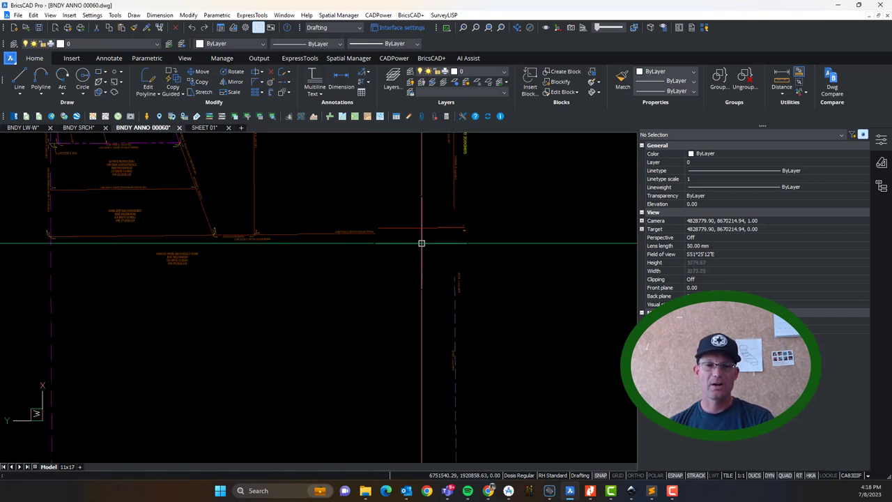
scroll(421, 243, "down", 3)
middle_click_drag(444, 297, 412, 241)
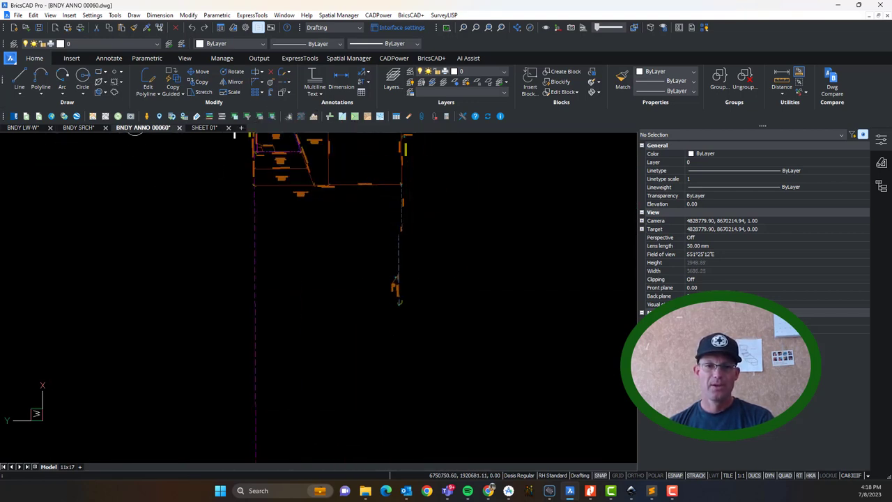
scroll(370, 202, "up", 5)
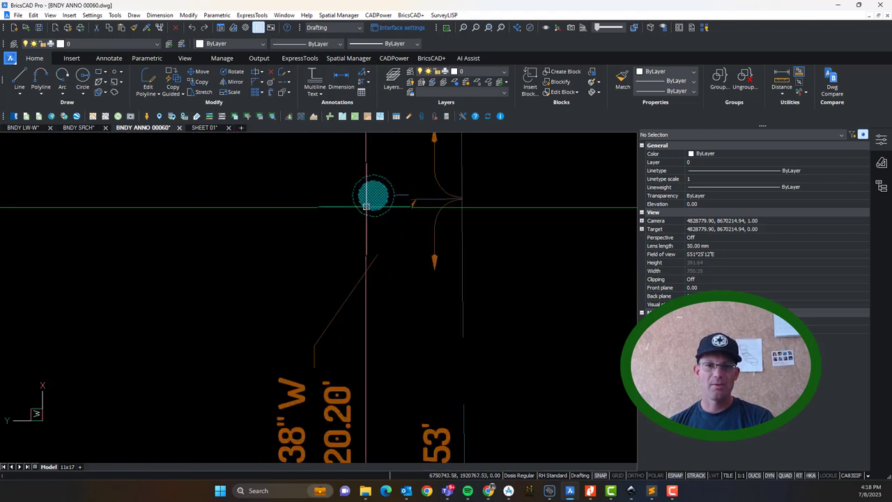
scroll(369, 203, "down", 7)
scroll(365, 309, "up", 2)
scroll(369, 307, "down", 5)
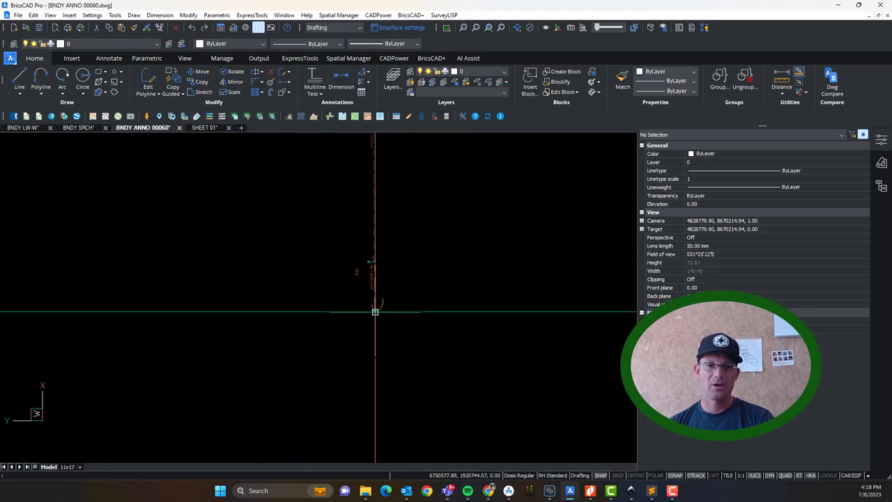
scroll(438, 240, "down", 2)
middle_click_drag(438, 241, 398, 320)
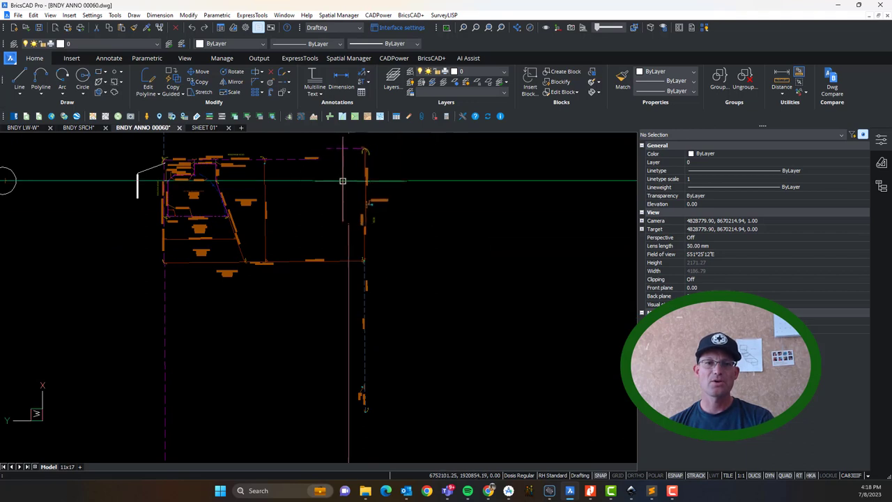
Bring up the 104-PM-017 parcel map in Nitro Pro and examine the Sandage Avenue record distances between the Lot 5 corners.
scroll(361, 167, "up", 2)
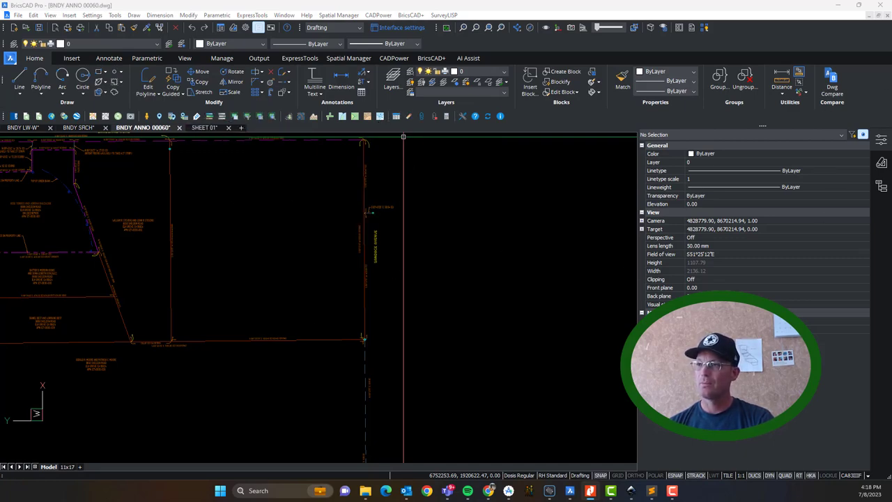
left_click_drag(891, 43, 388, 32)
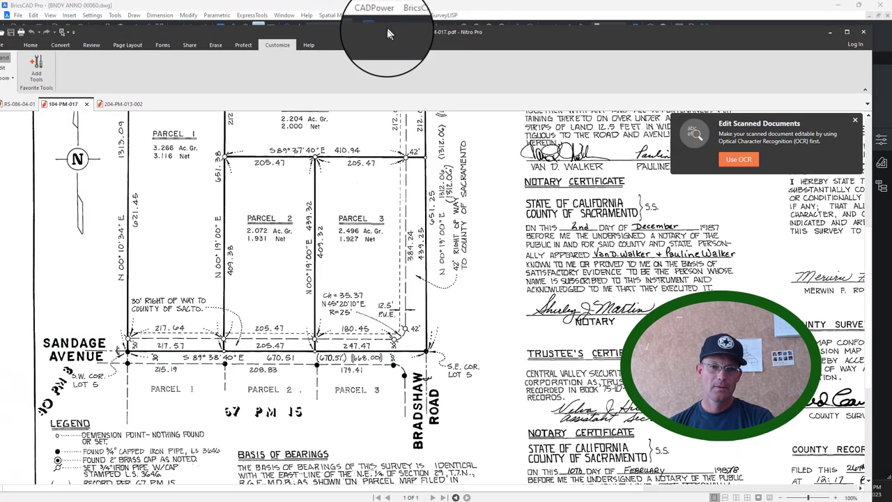
scroll(453, 311, "up", 5)
scroll(446, 311, "down", 3)
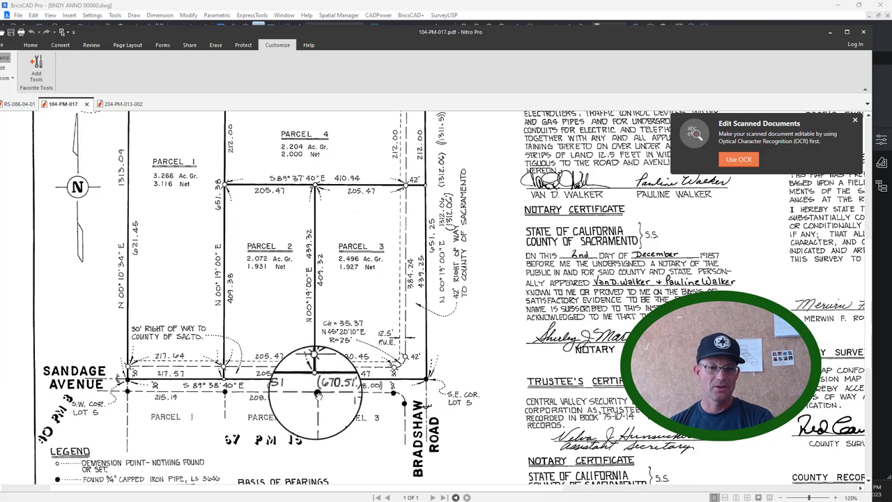
scroll(317, 393, "up", 4, "ctrl")
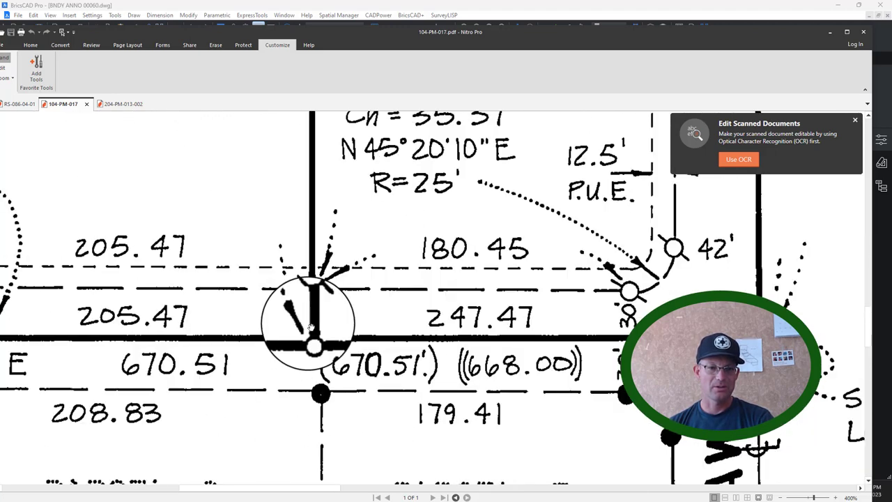
scroll(317, 362, "down", 4, "ctrl")
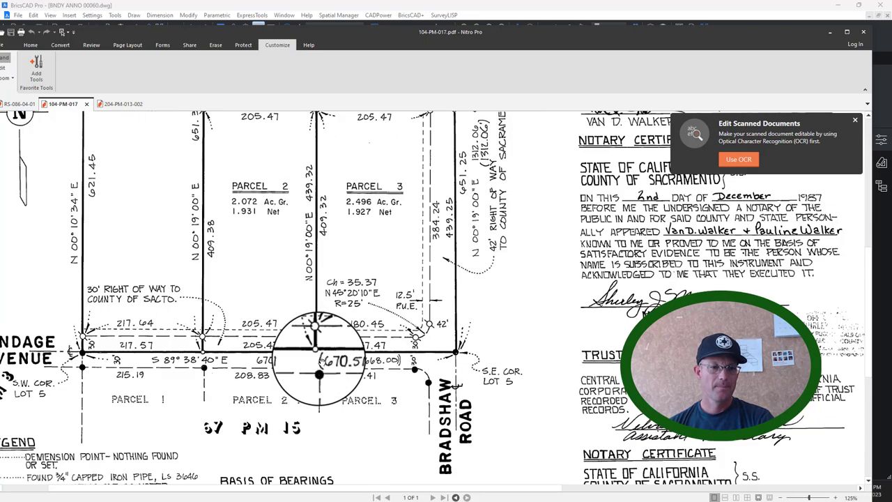
scroll(89, 358, "left", 2, "shift")
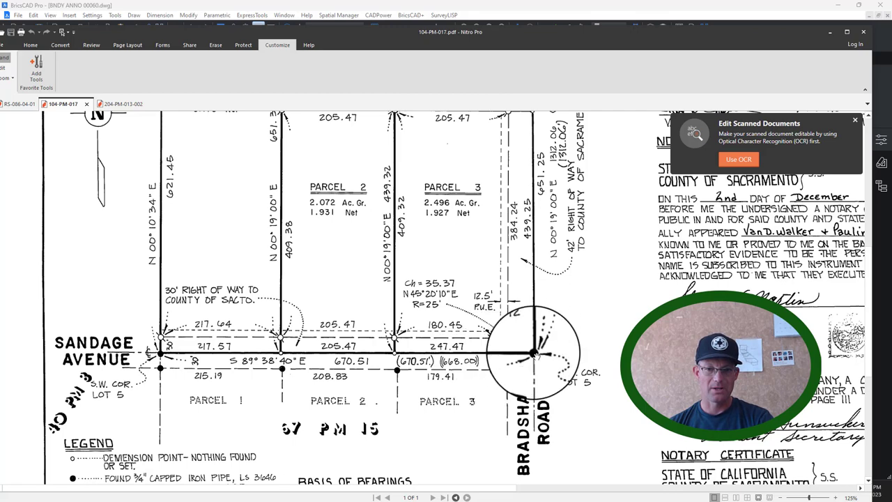
Return to BricsCAD and examine the S 89°37'17" W Sandage Avenue course label and the monuments at its ends in BNDY ANNO 00060.
left_click(840, 7)
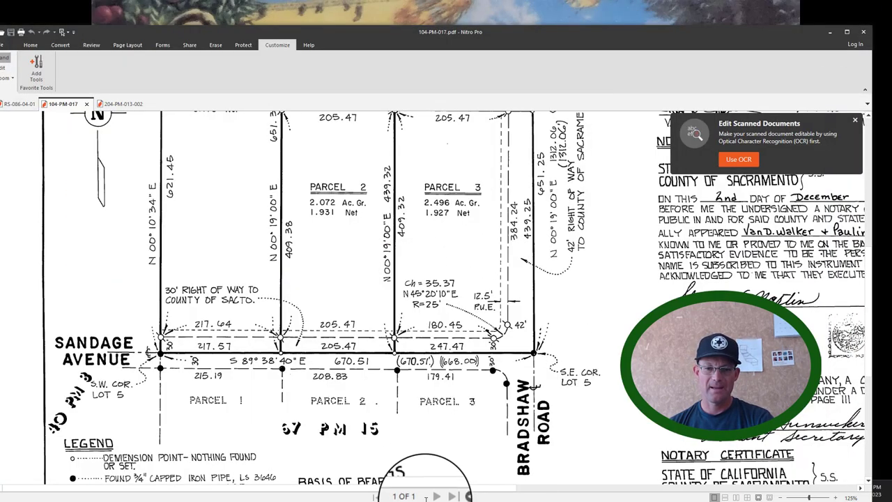
left_click(829, 32)
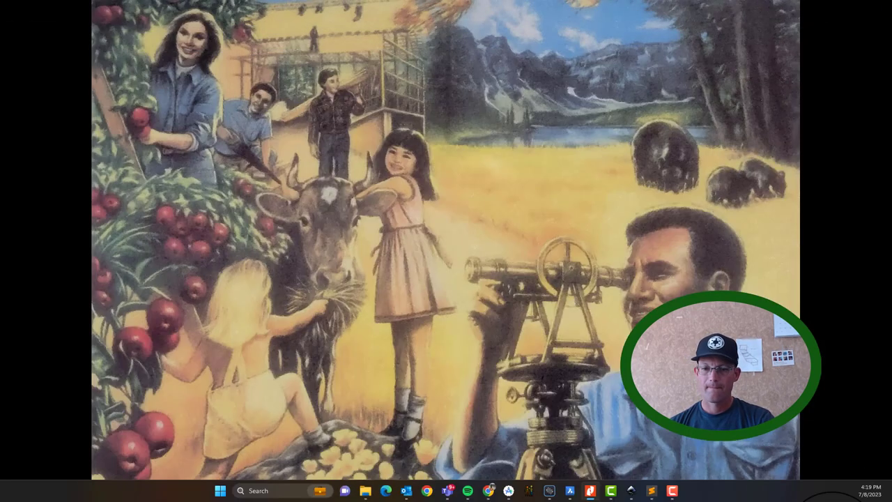
left_click(564, 493)
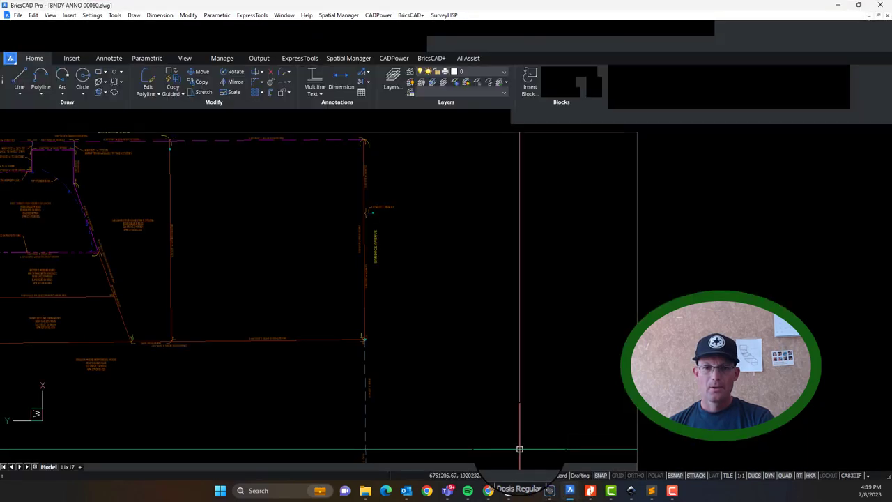
scroll(366, 252, "up", 3)
scroll(309, 318, "up", 4)
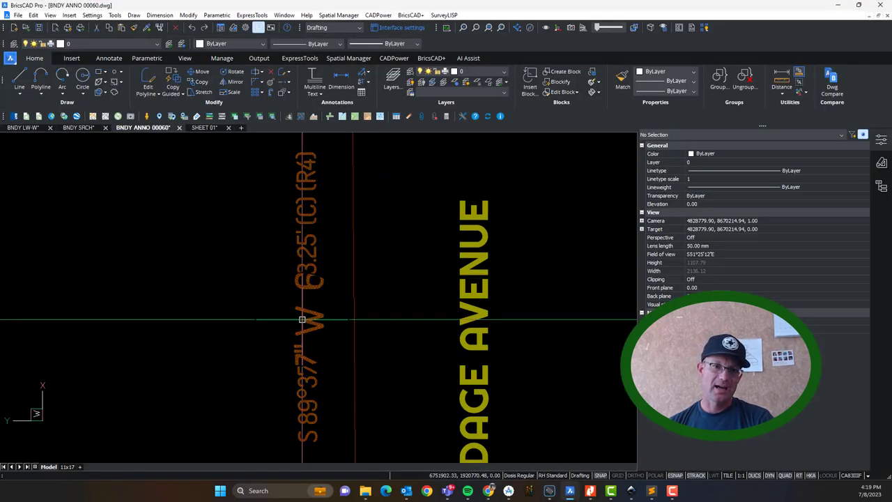
scroll(307, 346, "down", 10)
scroll(308, 346, "up", 6)
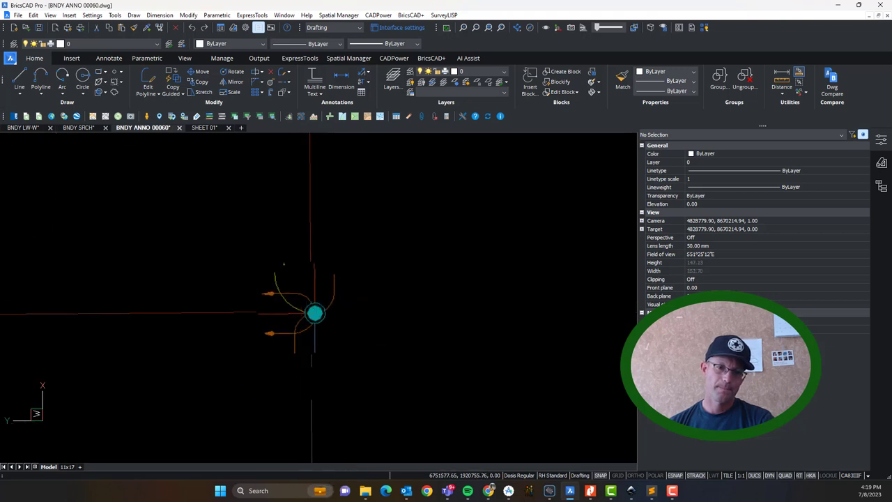
scroll(318, 300, "up", 2)
scroll(302, 247, "down", 6)
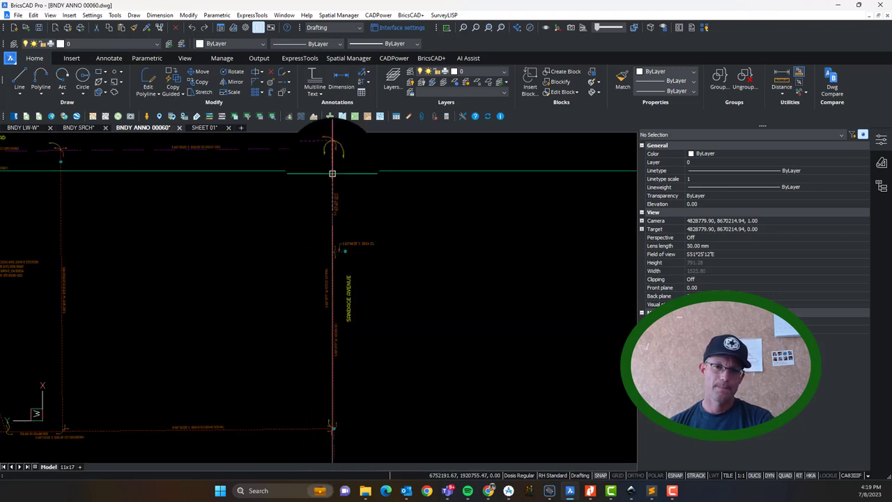
scroll(332, 165, "up", 3)
scroll(333, 165, "down", 4)
scroll(320, 265, "up", 3)
scroll(344, 223, "up", 5)
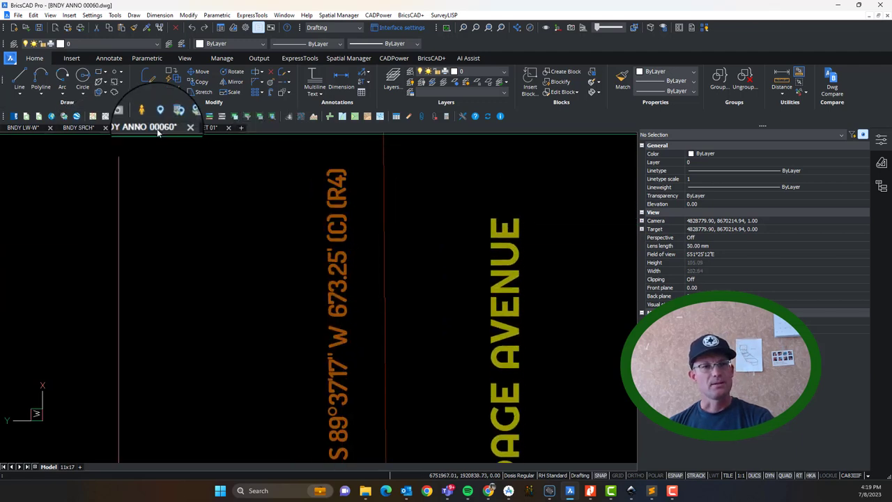
Erase the aligned dimension left over in the BNDY LW-W linework drawing.
left_click(28, 129)
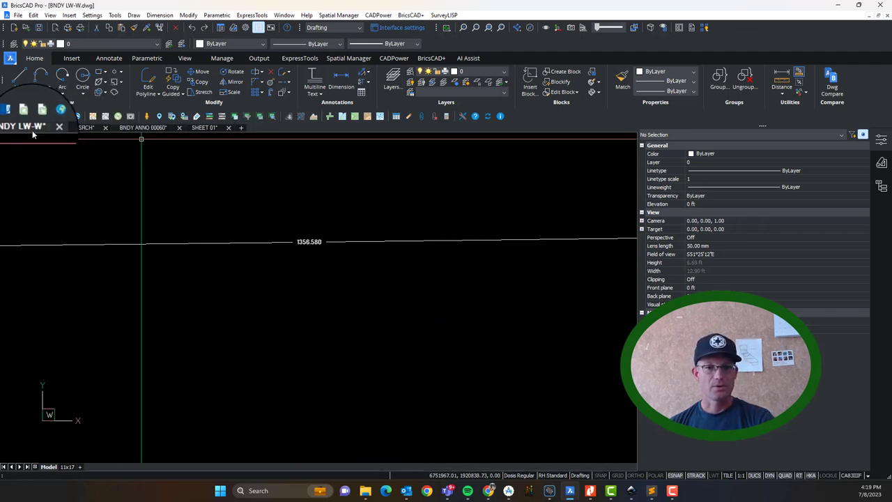
left_click_drag(256, 291, 220, 245)
left_click(219, 243)
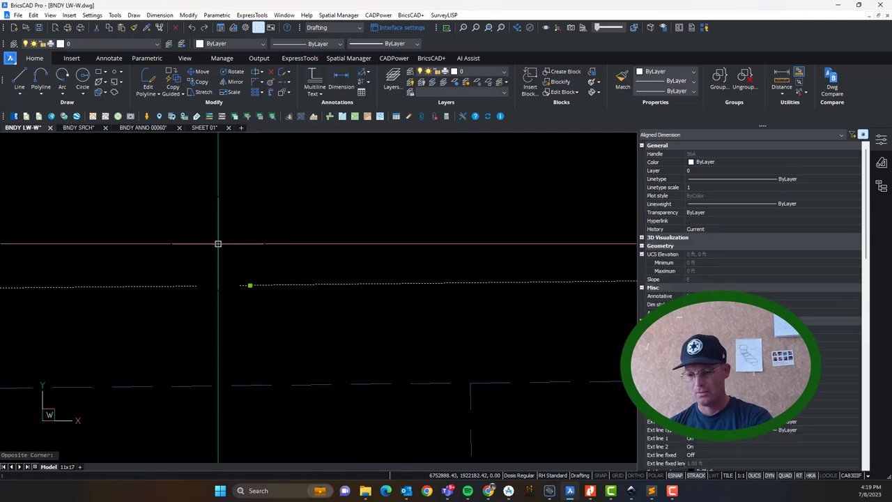
key("Delete")
Check the length of the adjoiner boundary line along Sandage Avenue that ends at the dashed side line, clearing the selection when finished.
scroll(229, 244, "down", 8)
scroll(190, 297, "up", 3)
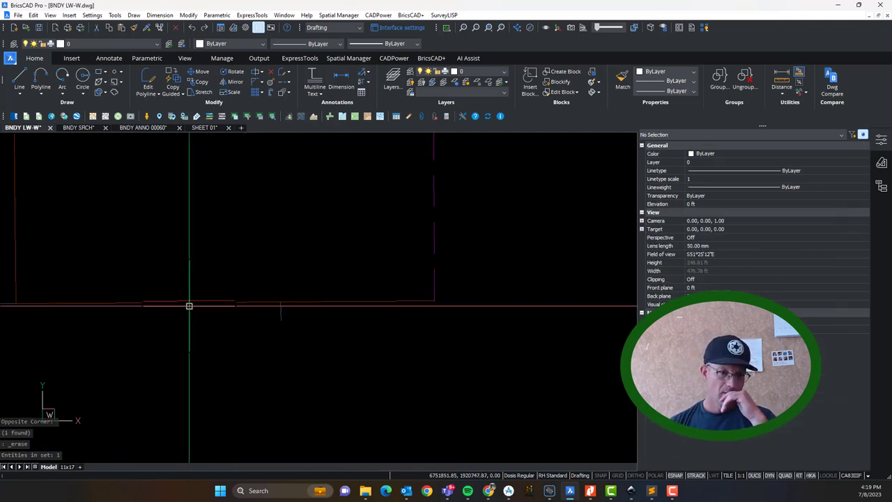
left_click(189, 302)
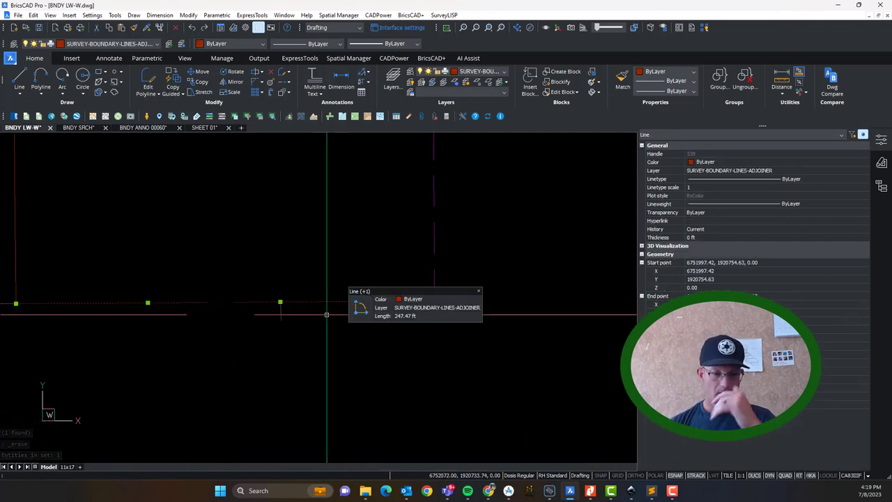
key("Escape")
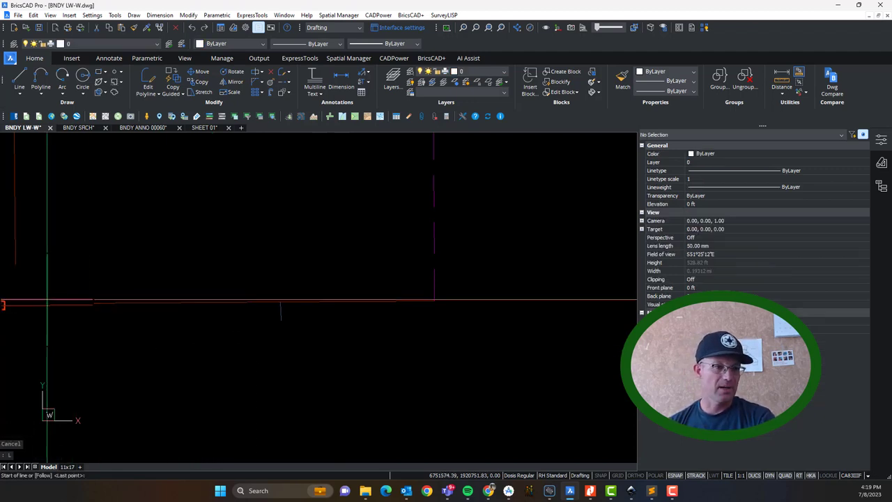
Draw a line on layer 0 along the full Sandage Avenue boundary from its west corner to its east corner to verify the total length.
left_click(28, 304)
scroll(366, 276, "up", 4)
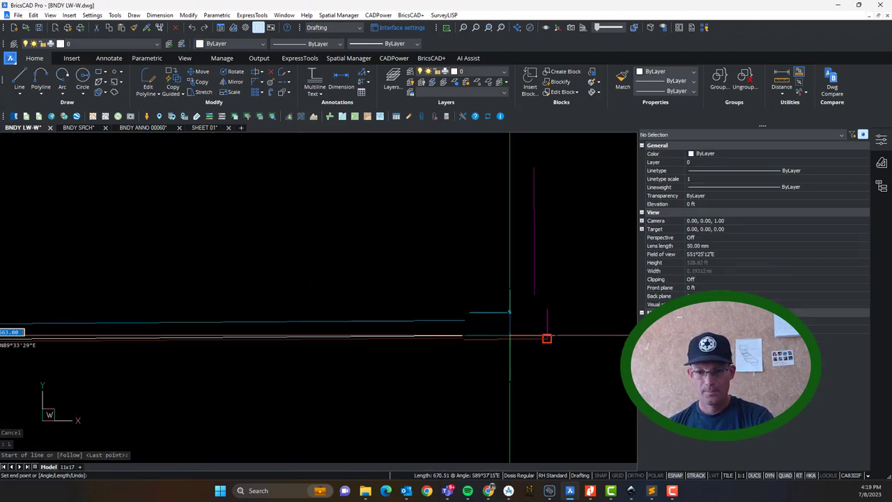
left_click(535, 338)
key("Escape")
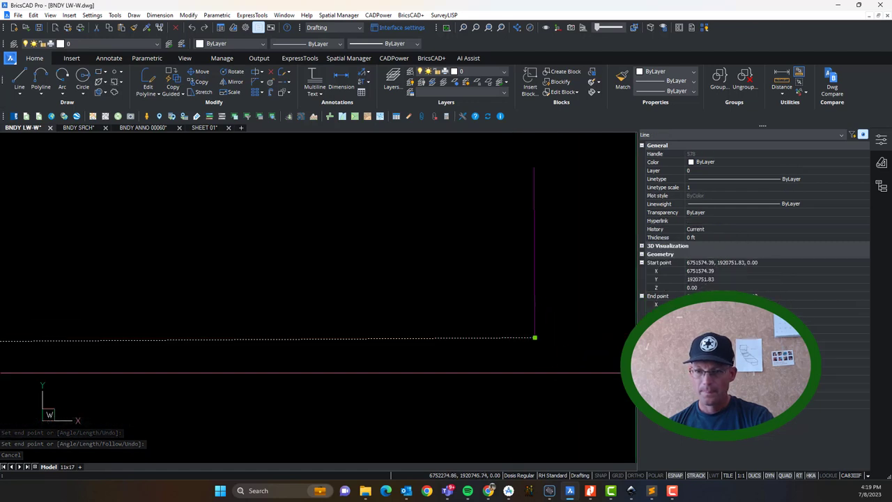
key("Escape")
scroll(305, 220, "down", 3)
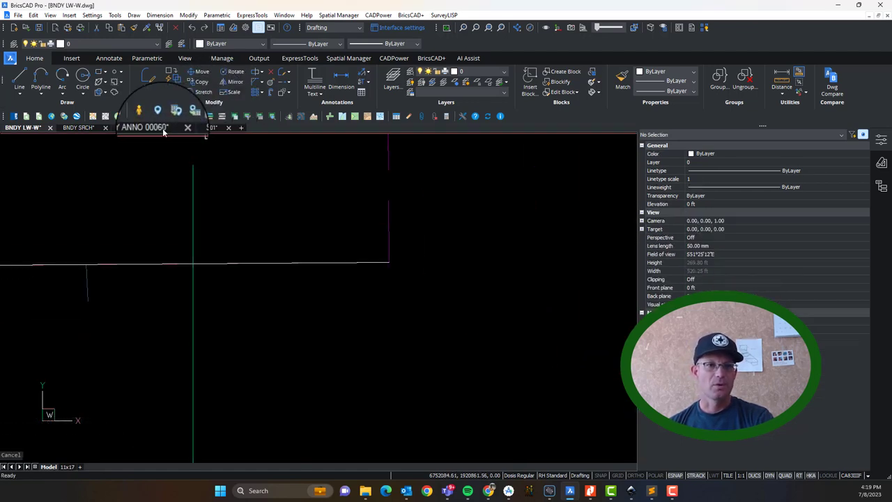
In BNDY ANNO 00060, set the distance in the S 89°37'17" W (C) (R4) Sandage Avenue label to 670.51'.
left_click(135, 129)
scroll(398, 265, "down", 3)
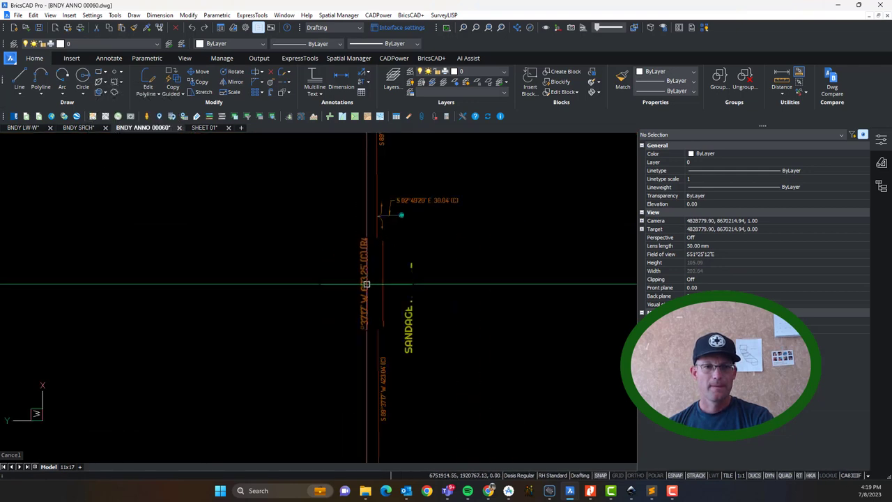
scroll(388, 265, "up", 3)
double_click(365, 257)
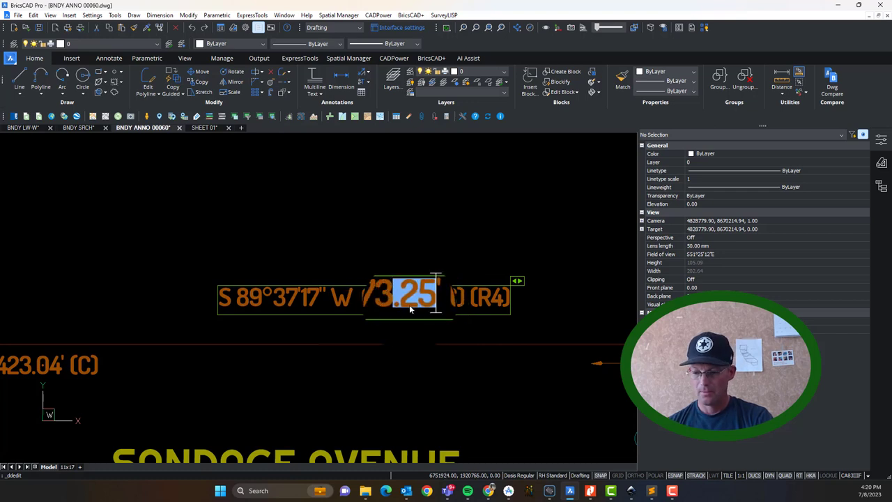
key("BackSpace")
key("BackSpace")
type("0.51")
left_click(398, 223)
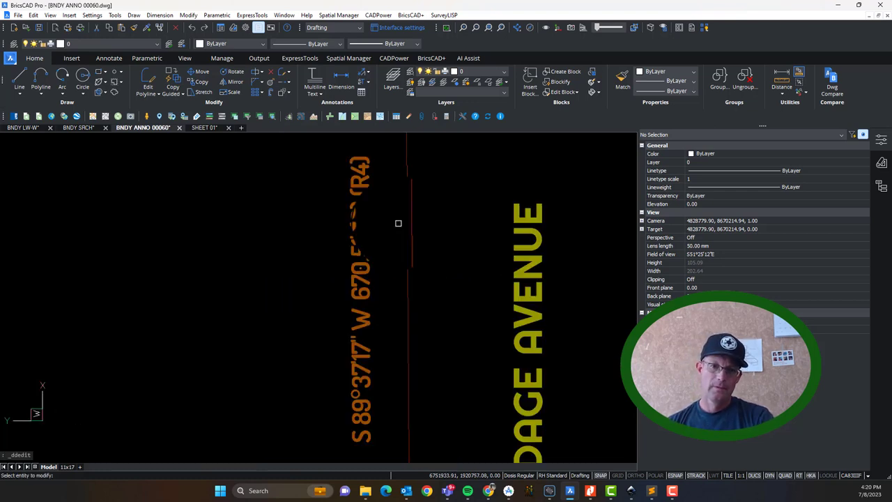
Examine the S 89°38'17" W label on the adjoining parcel line, comparing its calculated (C) distance with its record (R6) distance.
scroll(408, 307, "down", 5)
scroll(275, 291, "up", 4)
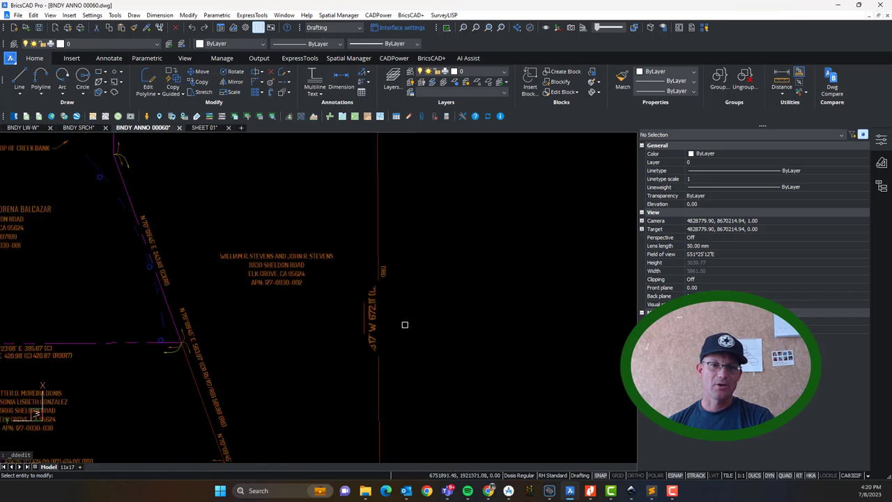
scroll(404, 324, "up", 5)
scroll(338, 265, "down", 1)
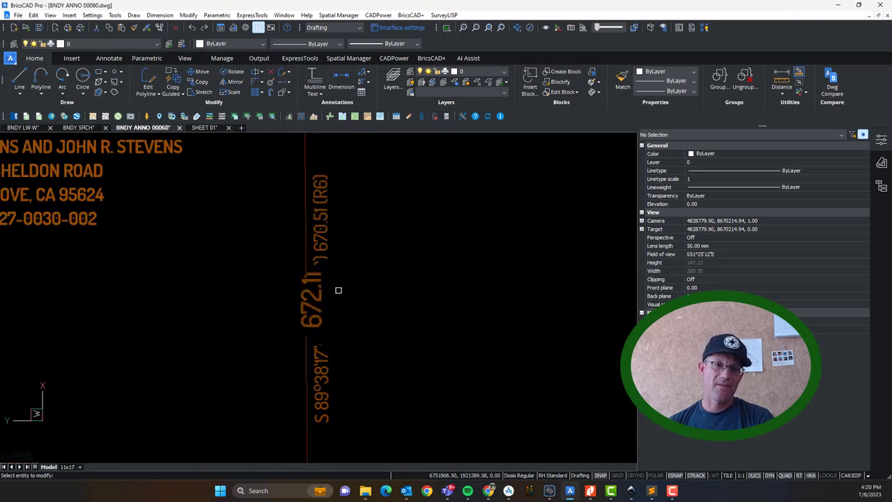
scroll(339, 290, "down", 2)
scroll(336, 286, "up", 5)
scroll(299, 261, "down", 2)
middle_click_drag(356, 234, 371, 304)
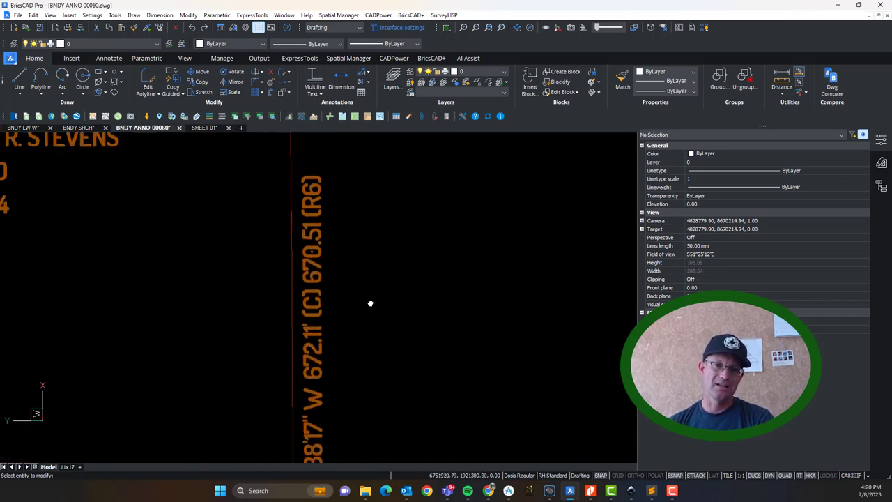
scroll(206, 249, "down", 3)
scroll(209, 238, "up", 3)
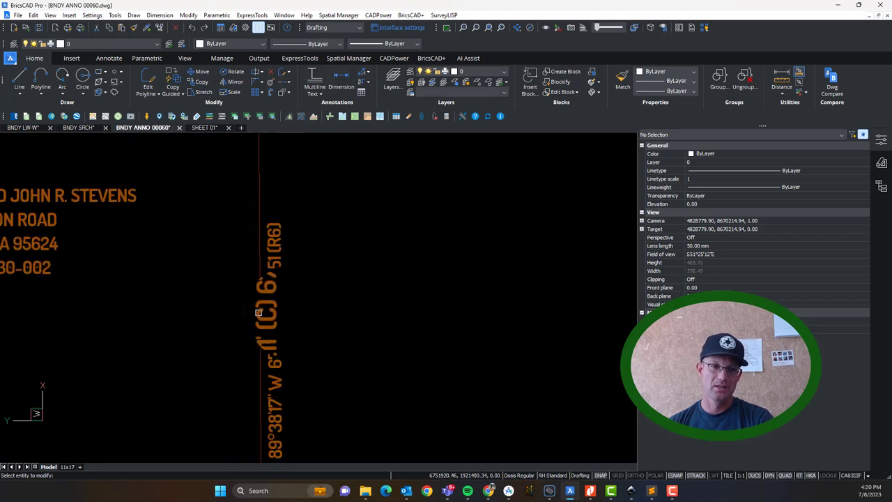
scroll(131, 271, "down", 5)
scroll(181, 323, "up", 5)
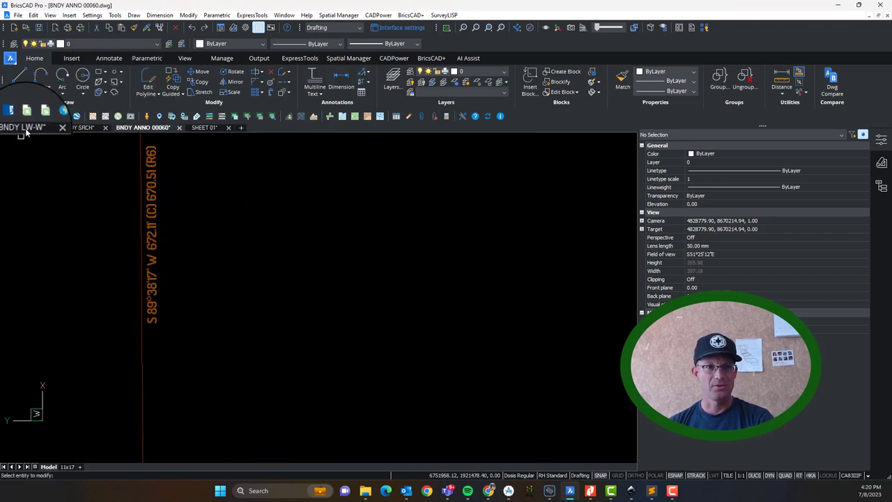
Switch to the BNDY SRCH drawing and inspect the record linework where the S 89°37'40" E 219.17 course meets the west line of Lot 5.
scroll(197, 286, "down", 6)
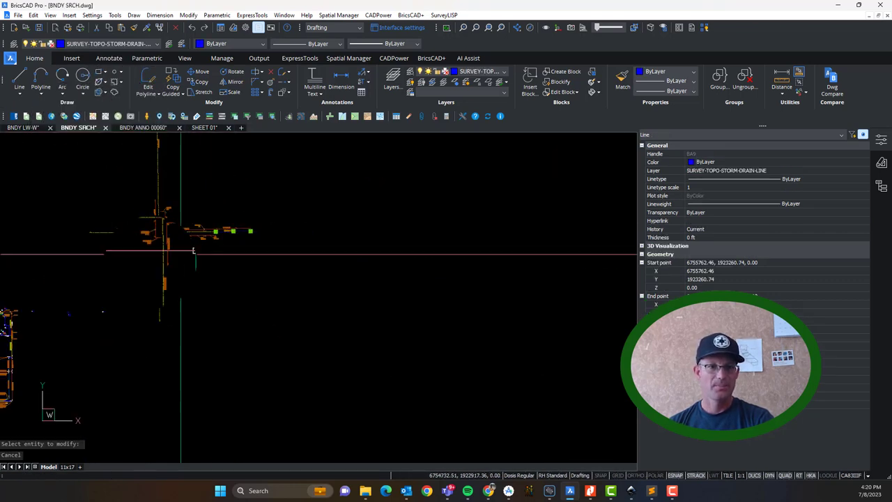
scroll(213, 310, "up", 4)
scroll(332, 257, "up", 6)
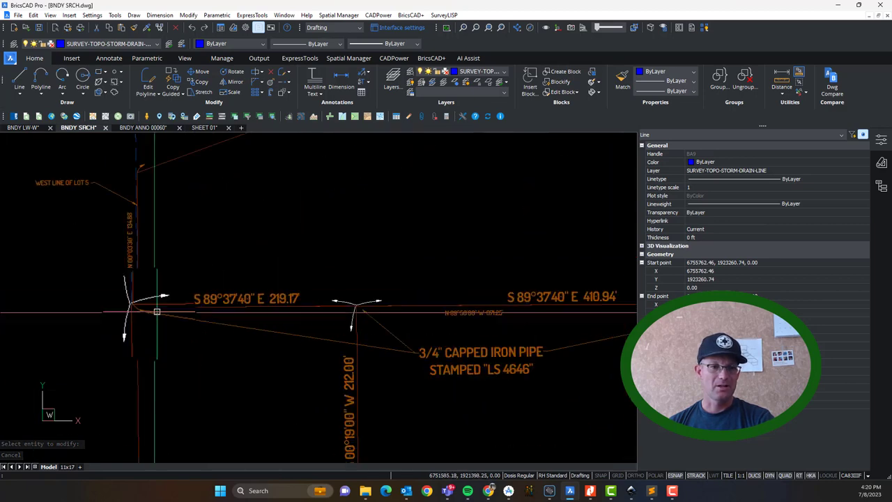
scroll(154, 311, "up", 6)
scroll(106, 277, "up", 5)
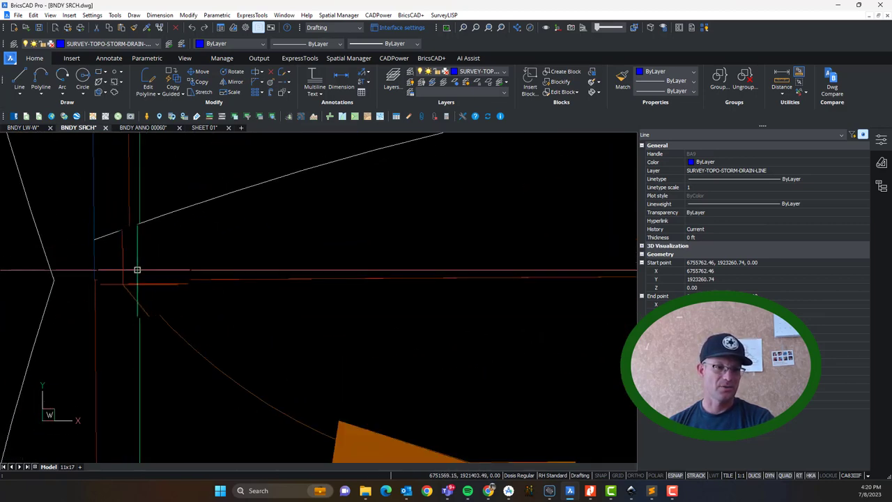
left_click(137, 269)
key("Escape")
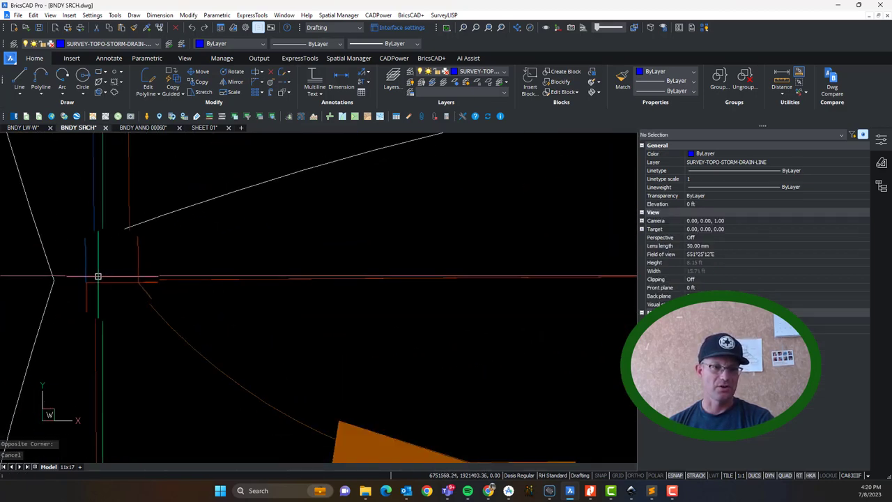
Select the arrow block at the west end of the S 89°37'40" E 219.17' course and examine the linework converging there.
scroll(112, 278, "down", 3)
left_click(114, 277)
scroll(281, 282, "down", 6)
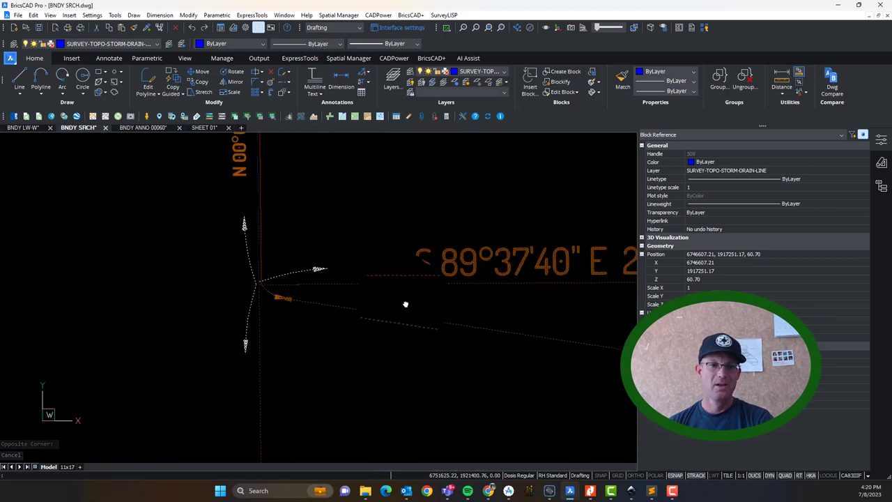
middle_click_drag(405, 303, 287, 320)
scroll(112, 299, "up", 5)
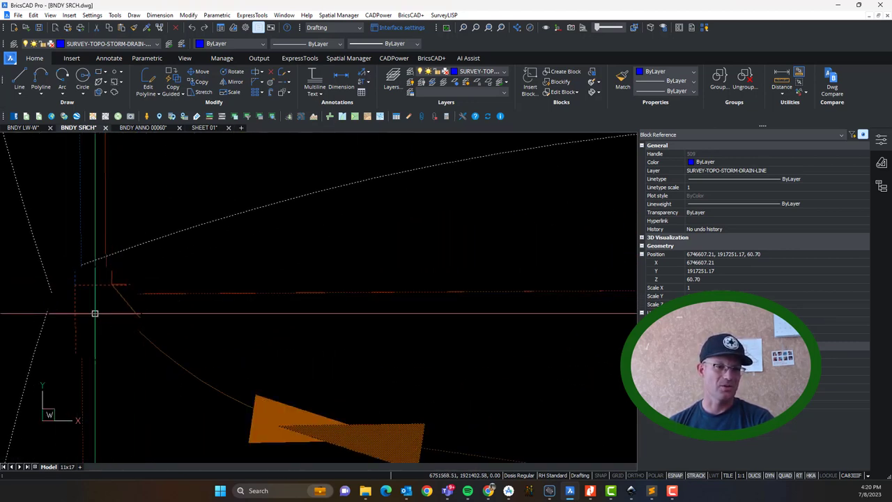
scroll(104, 299, "down", 5)
key("Escape")
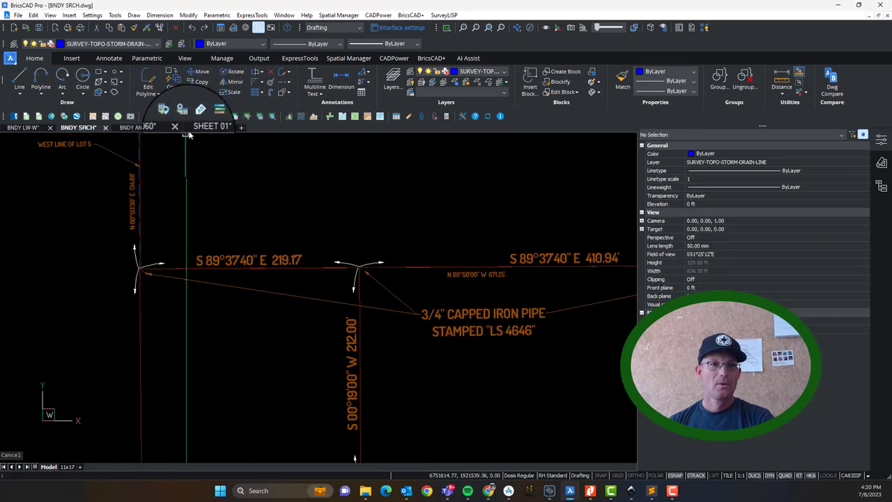
Check the record references in SHEET 01, and review the Sandage Avenue course distances and nearby monument tie in BNDY ANNO 00060.
left_click(198, 129)
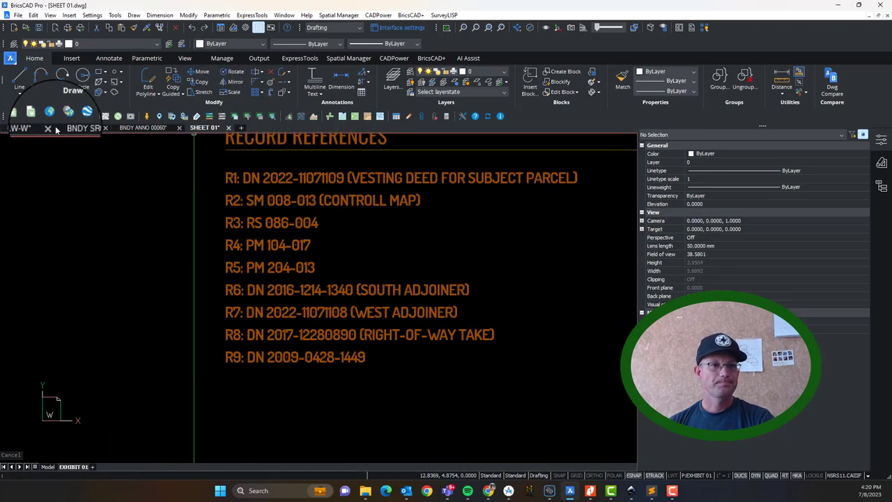
left_click(143, 128)
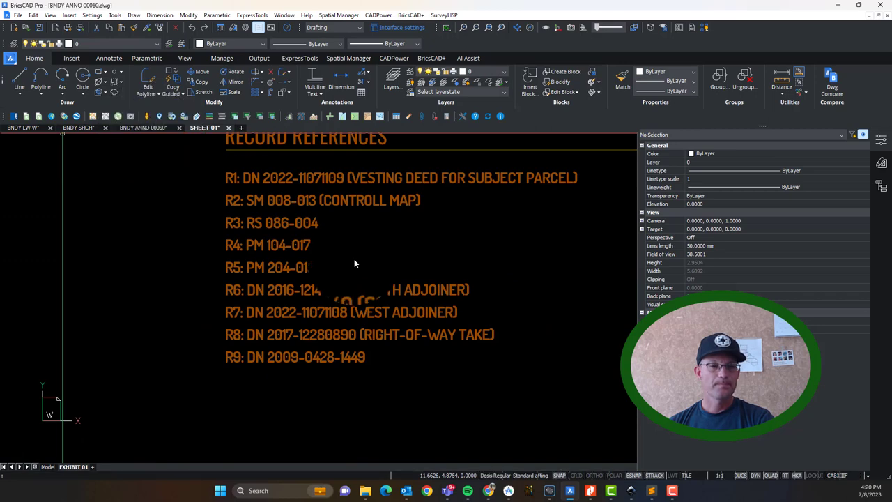
scroll(354, 260, "down", 2)
scroll(365, 304, "up", 6)
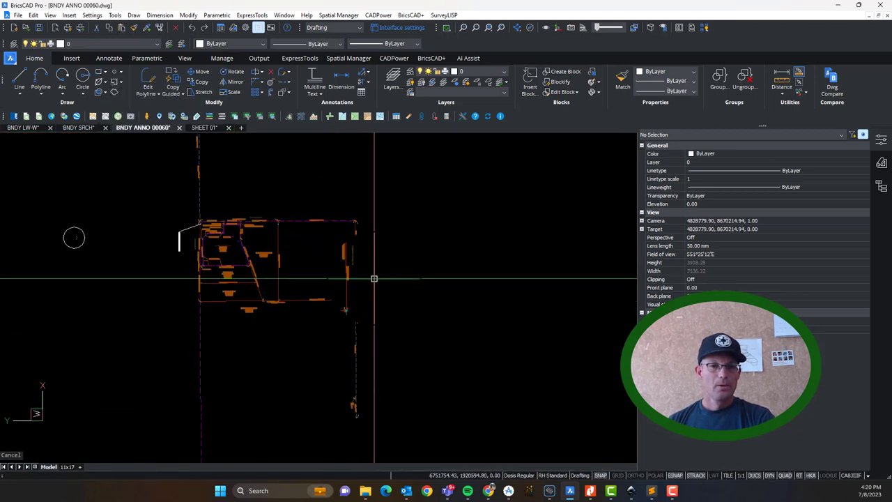
scroll(332, 309, "down", 5)
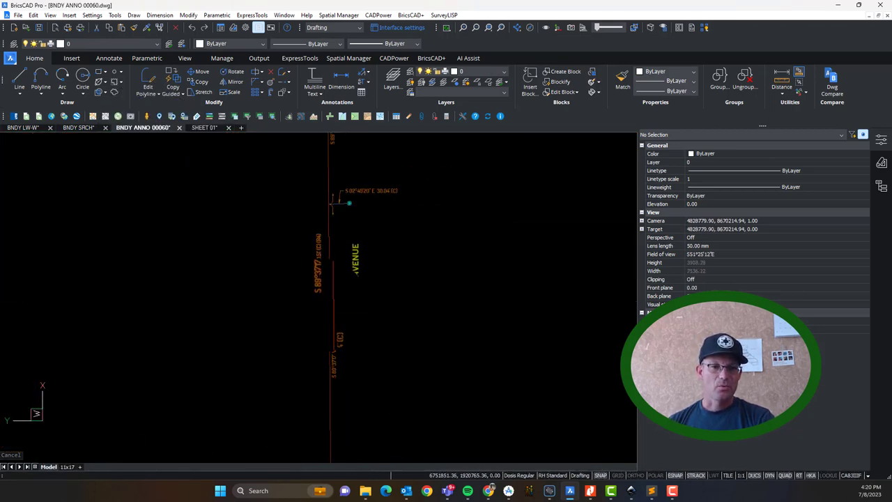
scroll(342, 323, "up", 3)
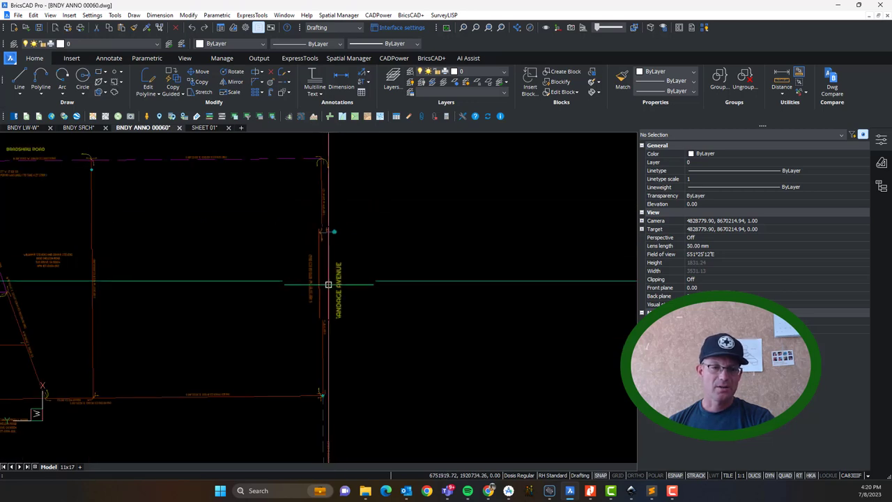
scroll(335, 254, "up", 4)
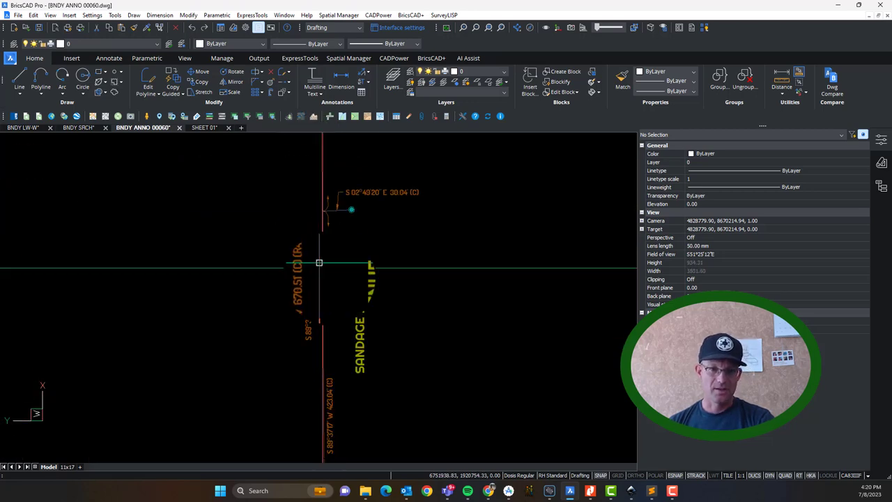
scroll(352, 258, "down", 4)
scroll(339, 253, "up", 1)
middle_click_drag(341, 195, 332, 248)
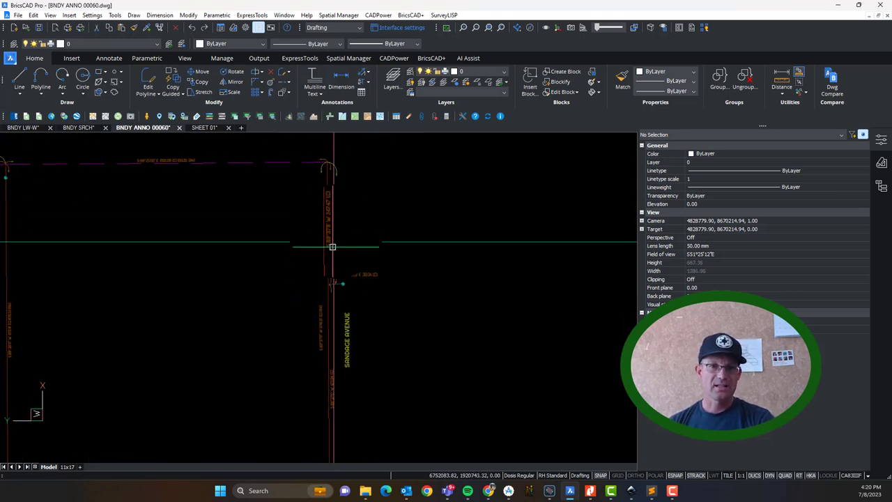
scroll(339, 302, "down", 3)
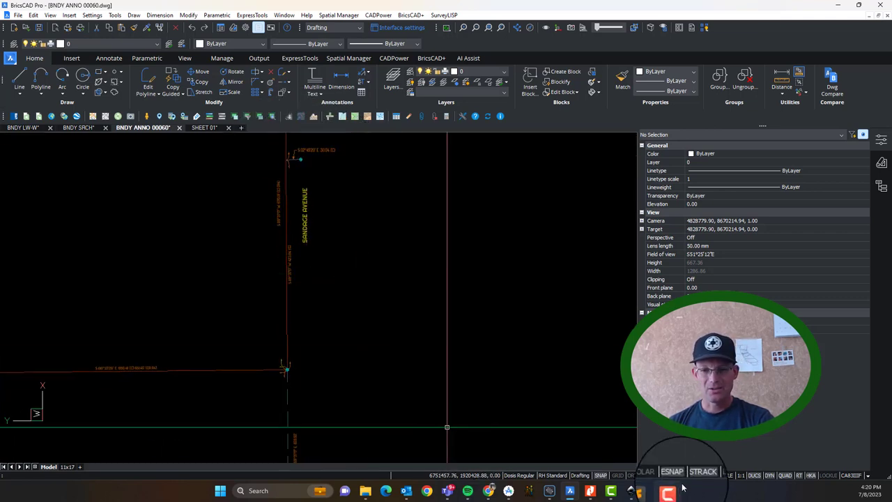
Bring up the 104-PM-017 parcel map and add its Sandage Avenue distances 215.19 and 208.83 in the calculator.
mouse_move(570, 498)
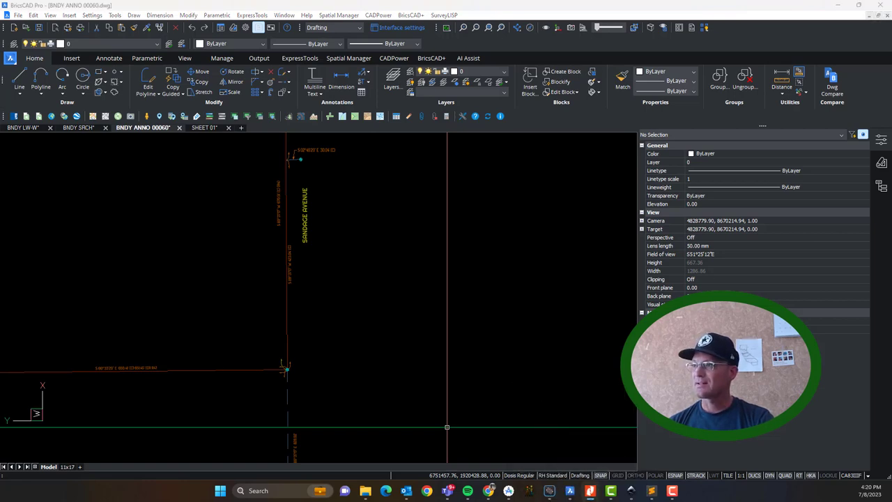
left_click_drag(708, 175, 316, 68)
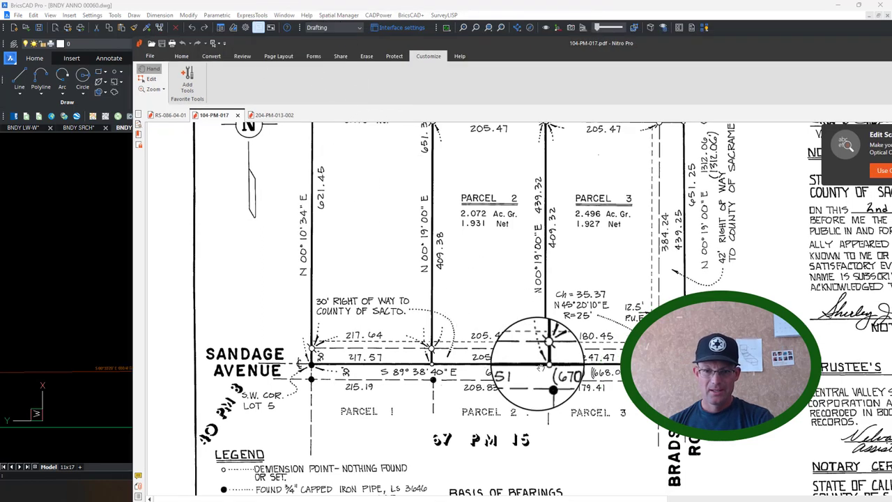
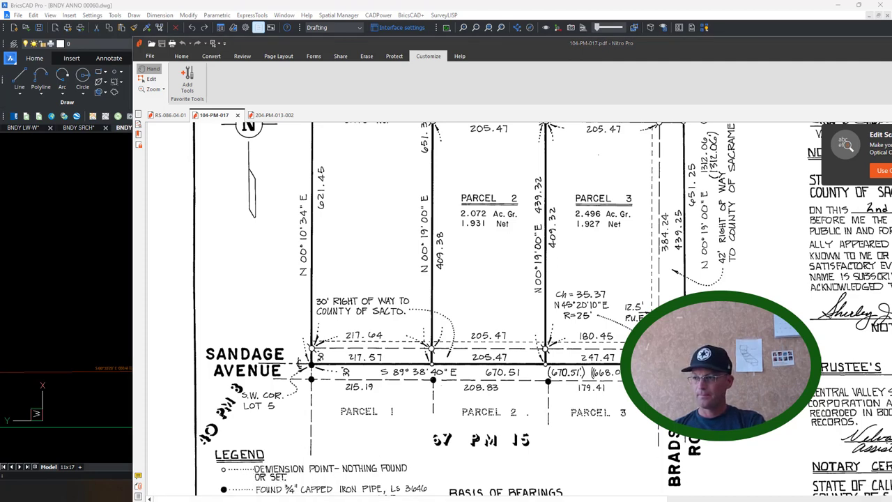
key("XF86Calculator")
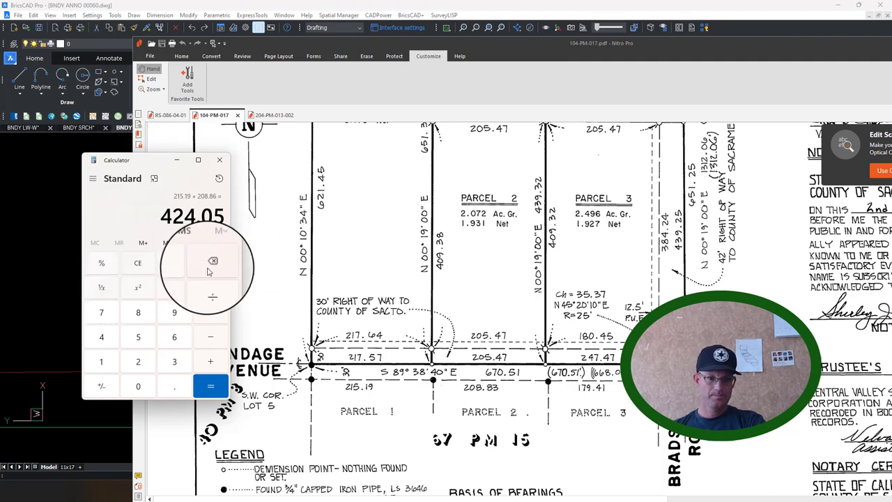
left_click(174, 263)
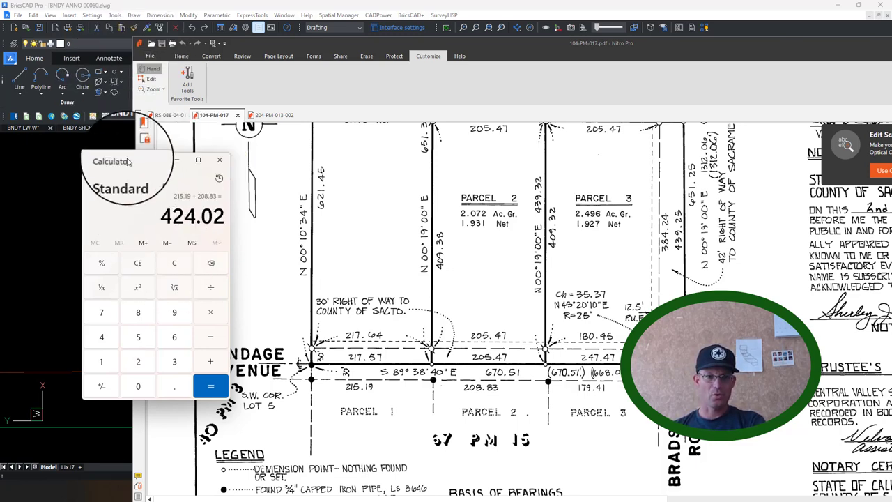
left_click_drag(202, 167, 891, 237)
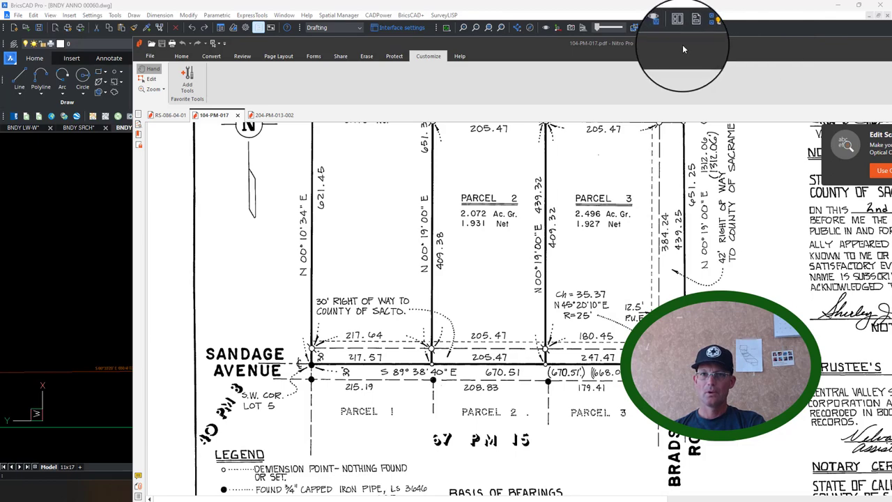
Review the Sandage Avenue right-of-way and monument distances on the 104-PM-017 map and move the map out of the way.
mouse_move(313, 47)
left_mouse_down()
mouse_move(891, 132)
mouse_move(337, 3)
mouse_move(323, 177)
left_mouse_up()
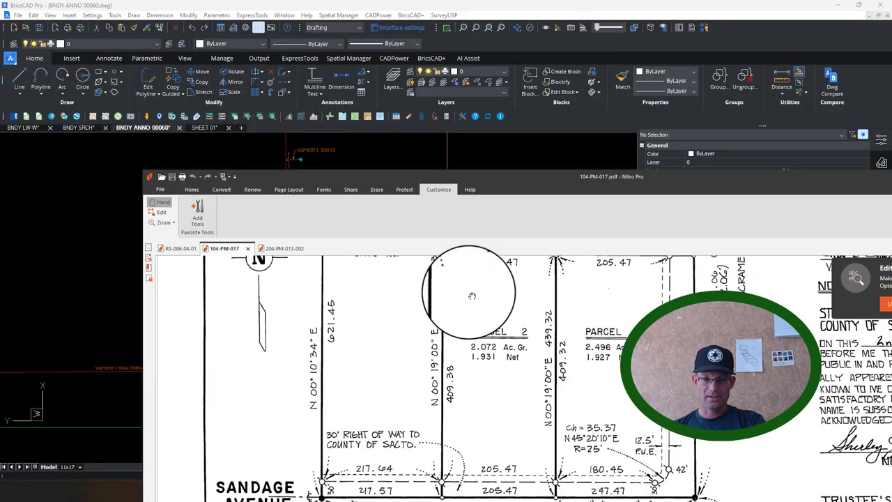
scroll(449, 297, "down", 3)
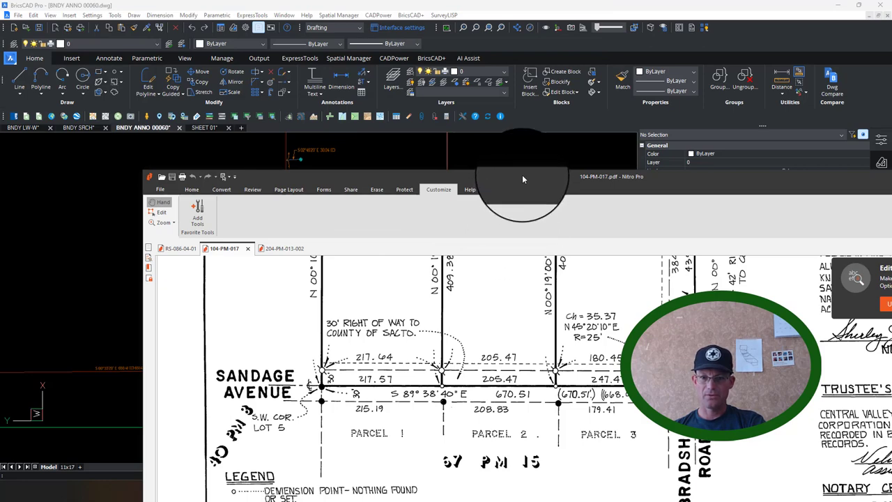
left_click_drag(523, 176, 891, 166)
Try to offset the Sandage Avenue boundary line by 30' in BNDY ANNO 00060.
scroll(279, 355, "up", 5)
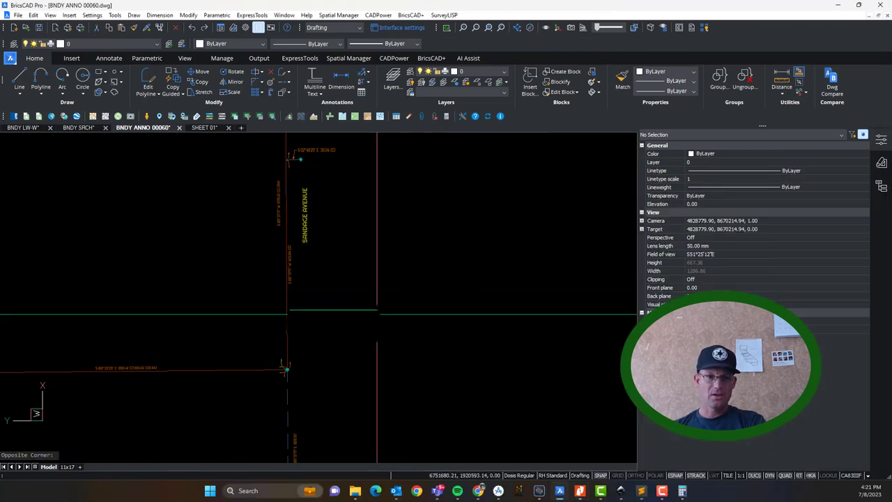
type("o")
key("Return")
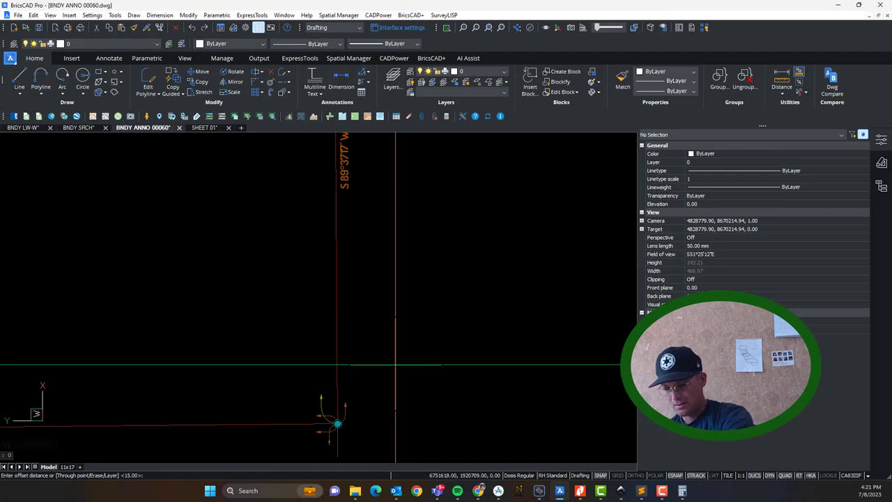
type("30")
key("Return")
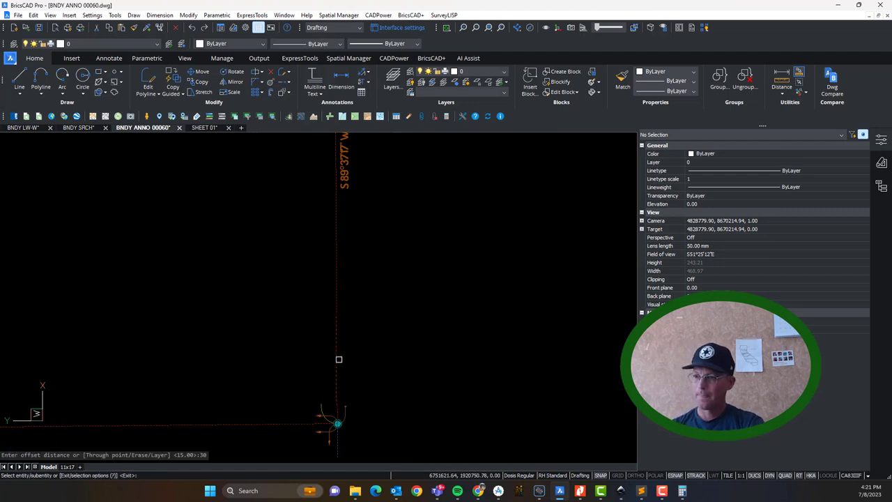
left_click(339, 359)
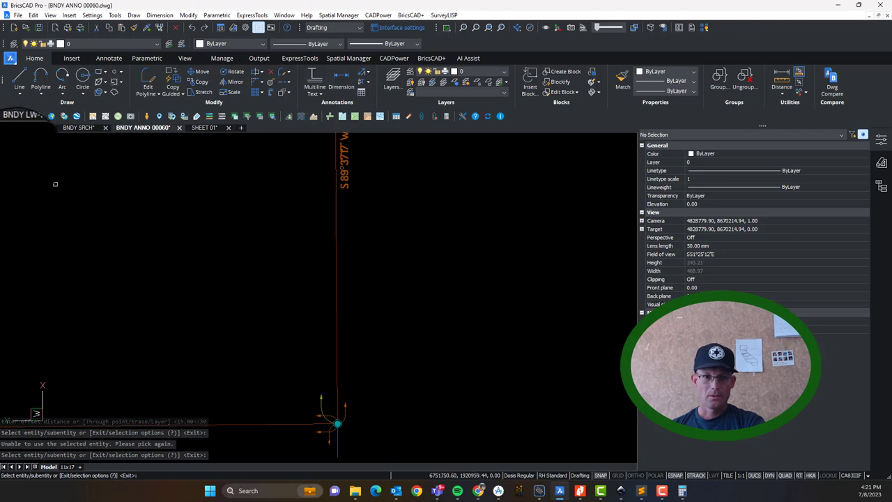
Switch to the BNDY LW-W drawing and offset the full Sandage Avenue line on layer 0 by 30' to the south.
left_click(28, 131)
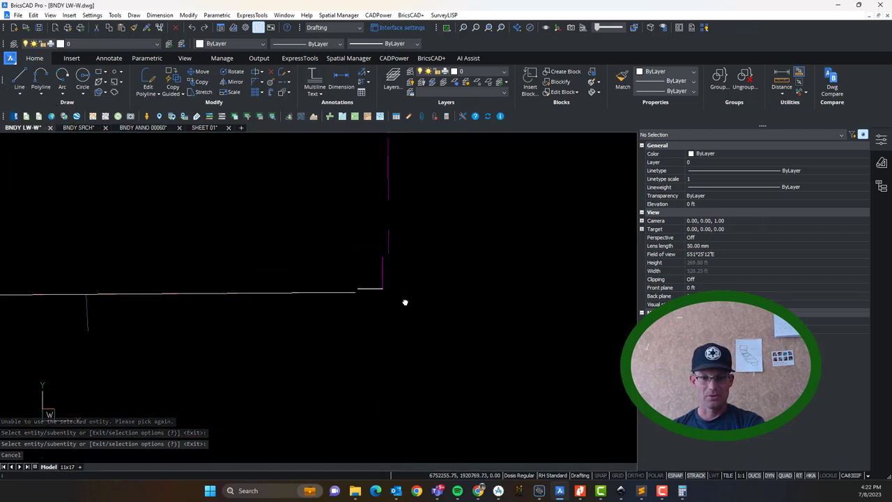
left_click(346, 352)
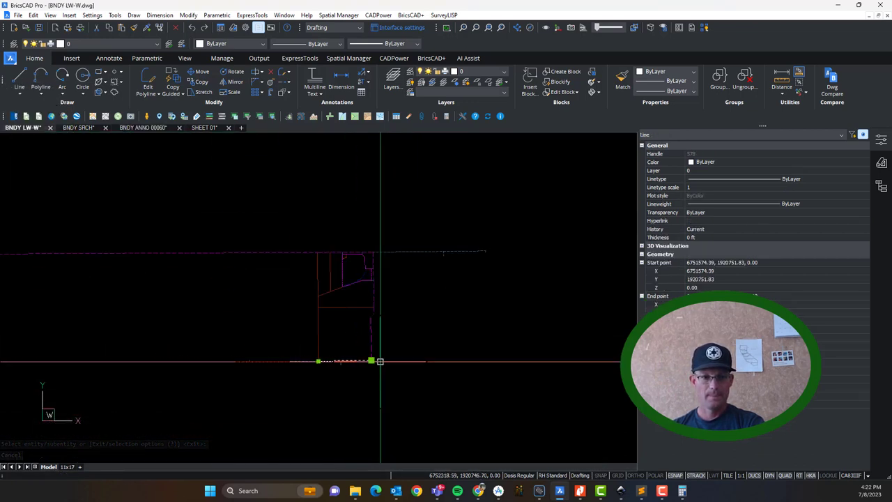
scroll(379, 361, "up", 4)
key("Escape")
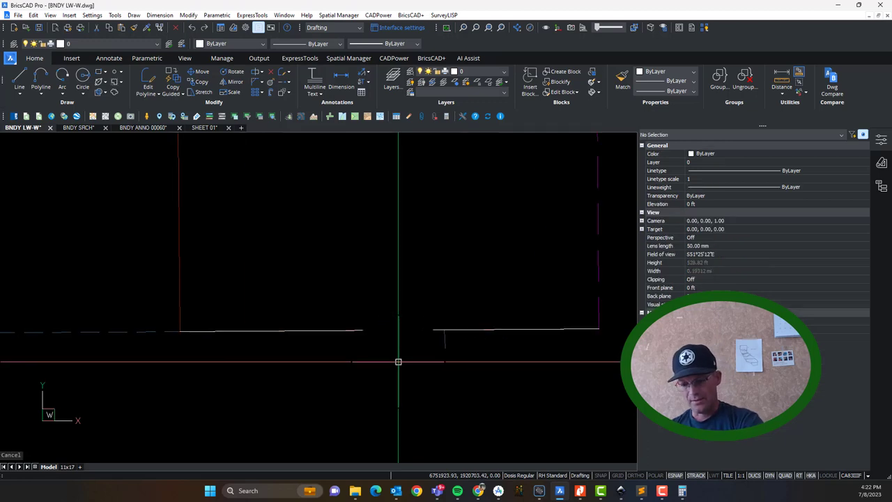
type("0")
key("Return")
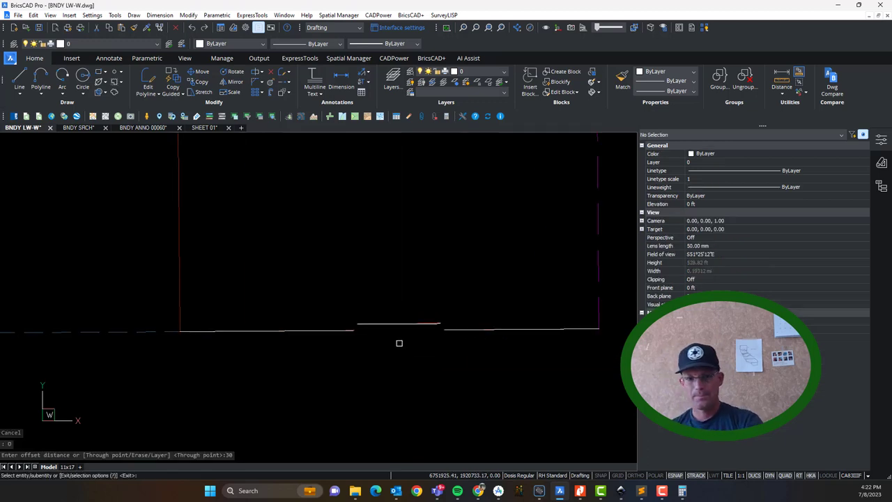
left_click(399, 331)
left_click(167, 355)
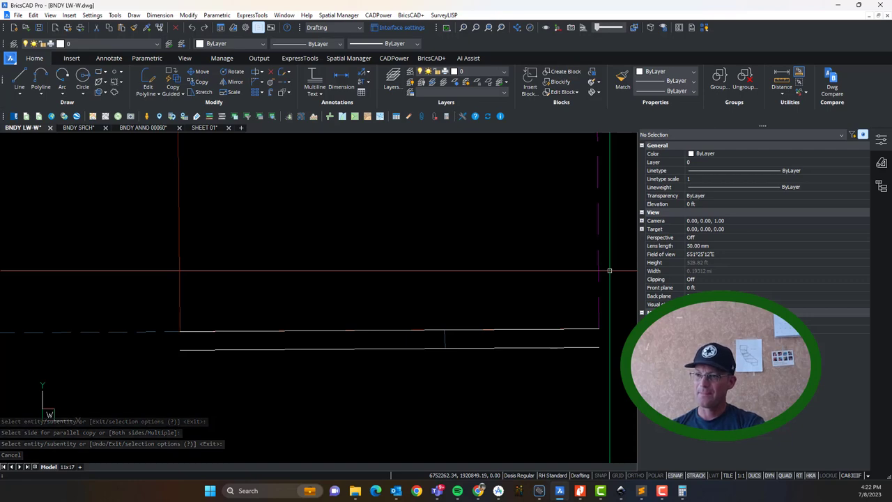
Compare the monuments found at and south of the southwest corner of Lot 5 on the 104-PM-017 parcel map.
left_click_drag(891, 244, 509, 159)
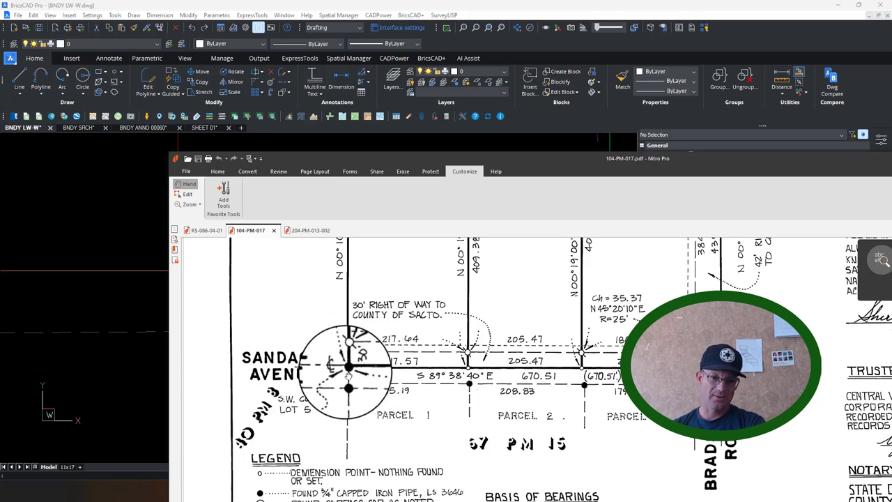
scroll(350, 363, "up", 2)
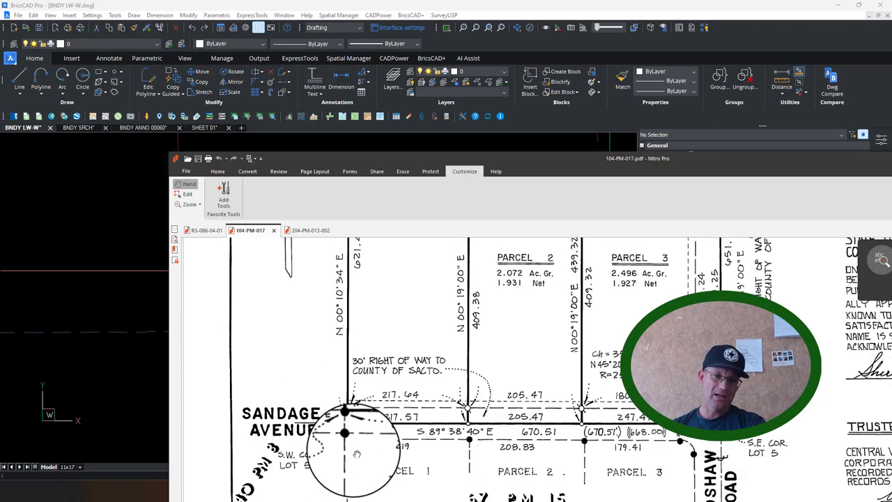
scroll(346, 446, "down", 1)
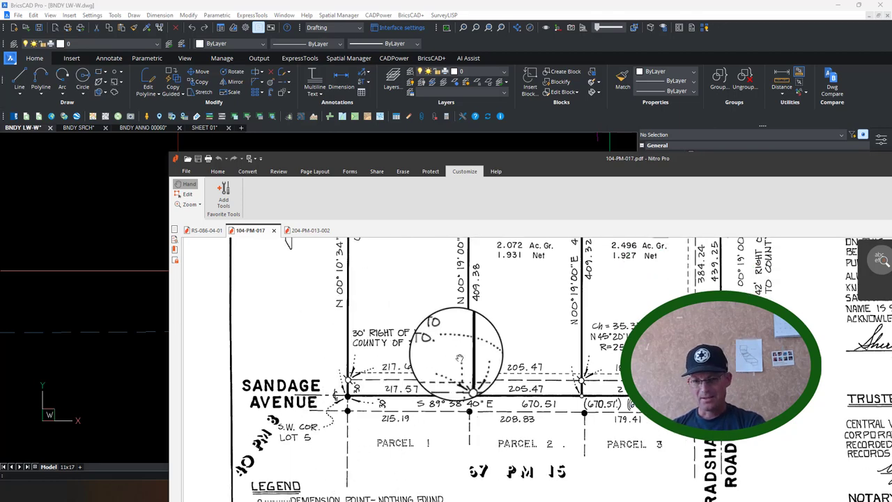
left_click_drag(779, 173, 891, 144)
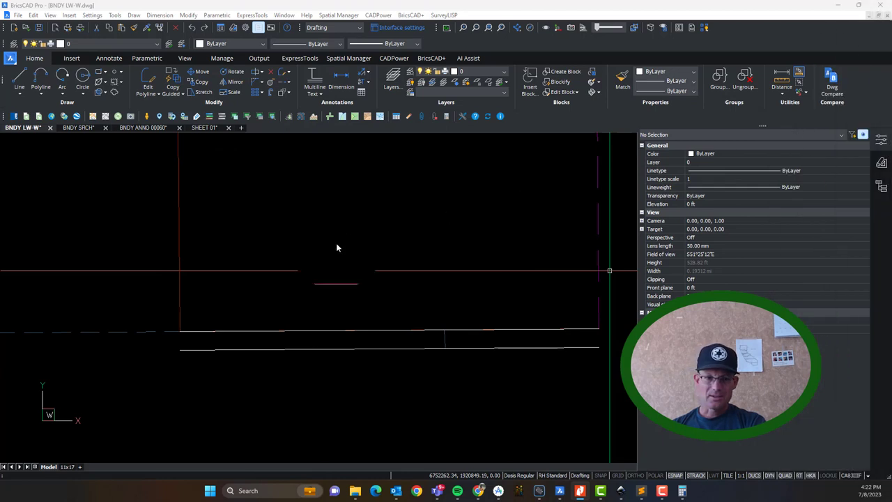
left_click(267, 351)
left_click(203, 355)
key("Escape")
key("Escape")
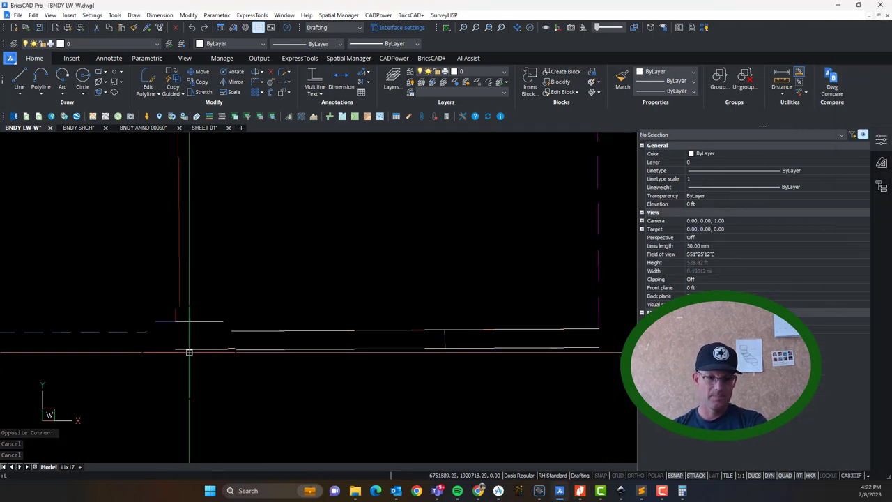
Draw a line from the west end of the Sandage Avenue line north to a nearest-snap point on the west boundary line.
type("l")
key("Return")
left_click(179, 330)
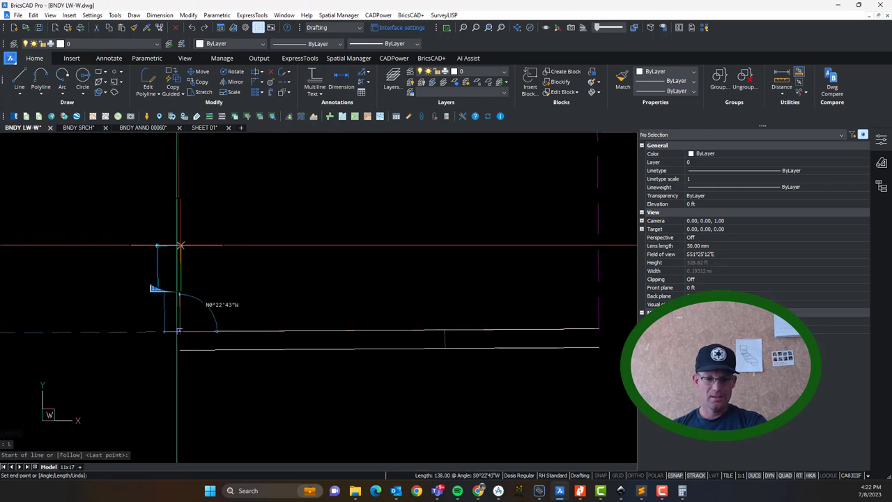
type("N")
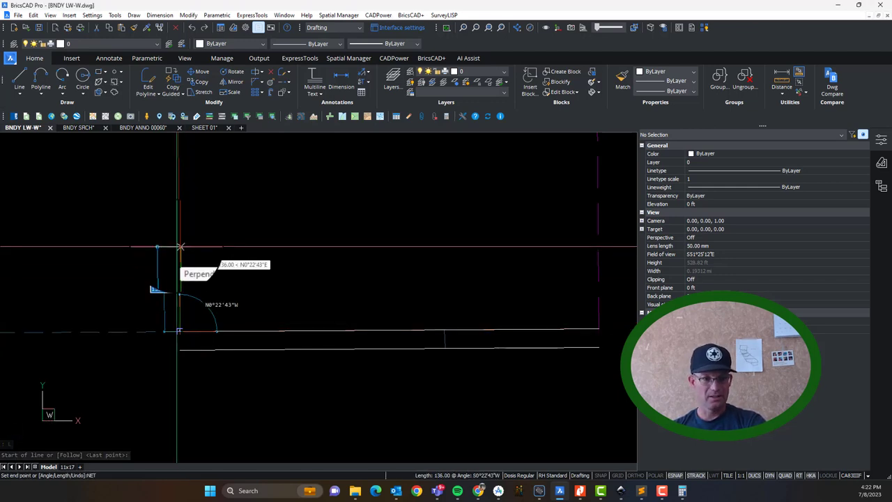
type("ET")
key("Return")
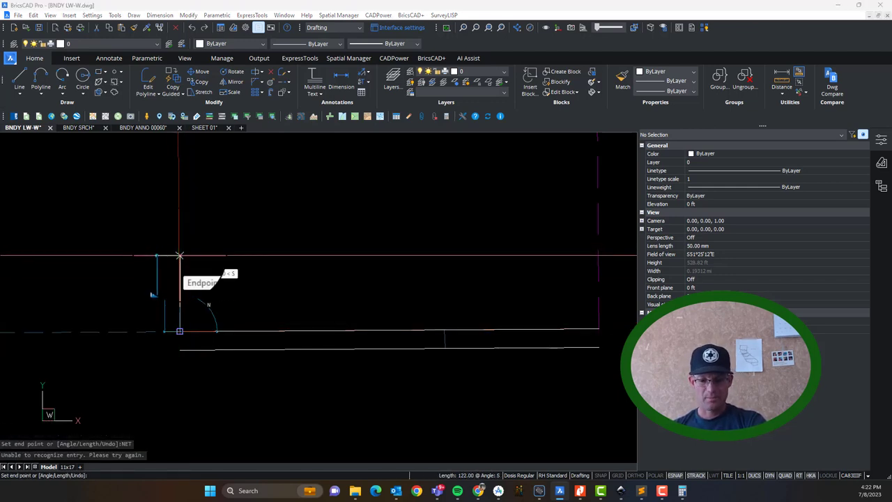
type("NEA")
key("Return")
left_click(179, 250)
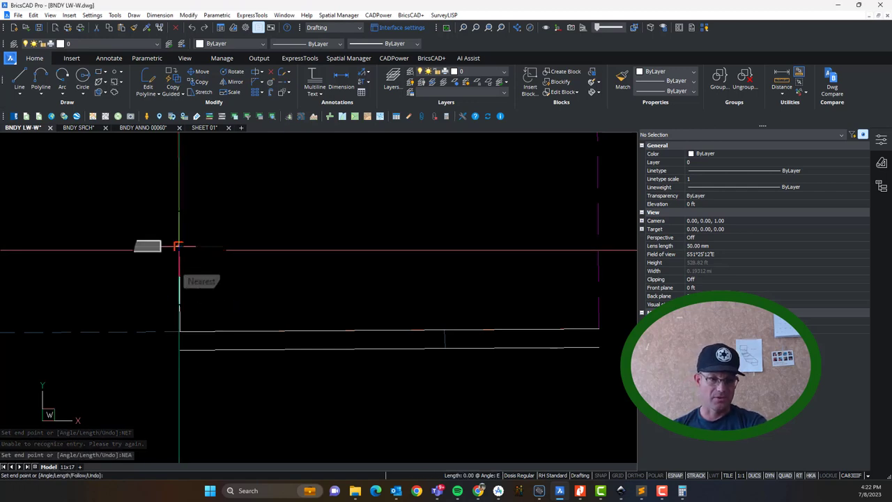
key("Escape")
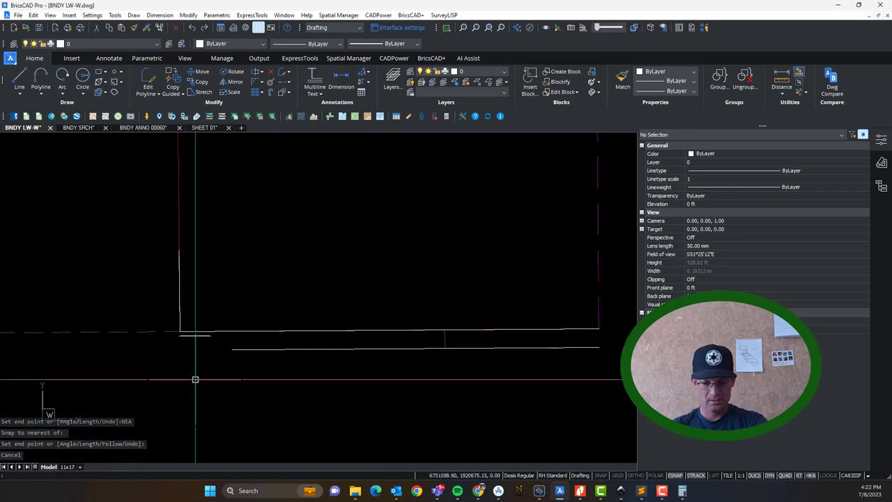
Fillet the offset line and the new west line with radius 0 so they meet at a sharp corner.
type("FILLET")
key("Return")
type("R")
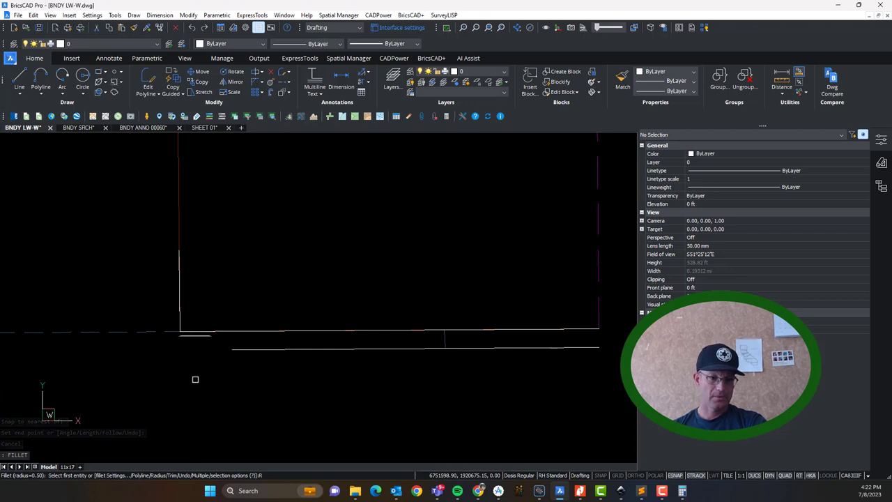
key("Return")
type("0")
key("Return")
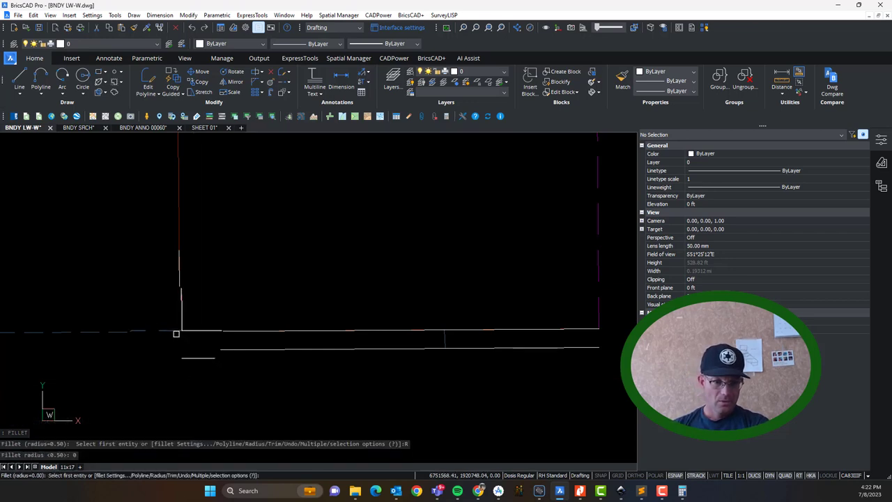
left_click(183, 347)
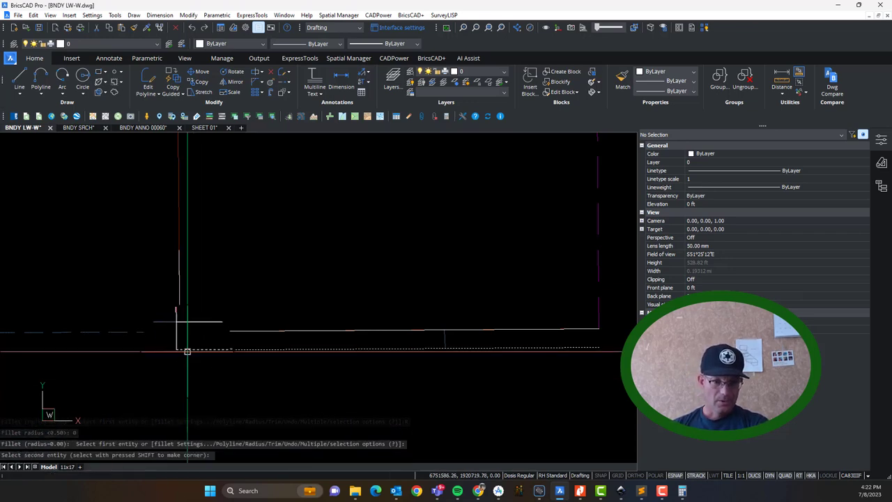
left_click(178, 316)
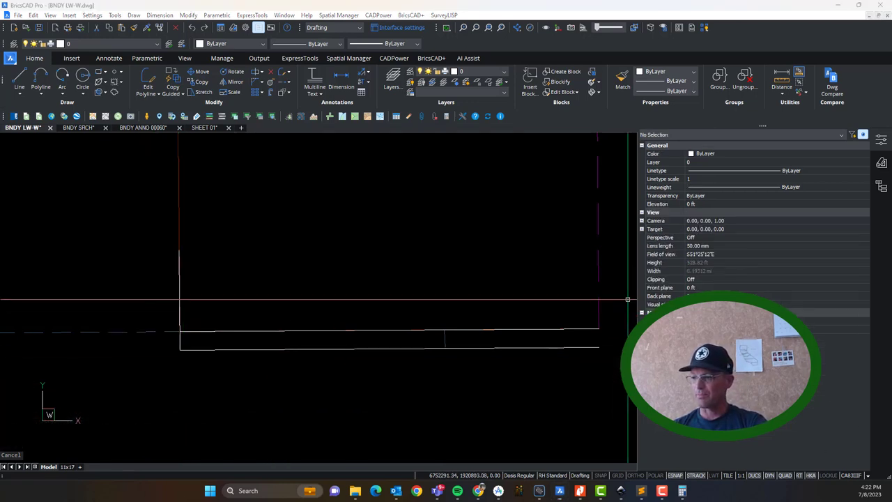
Draw a circle centred on the southwest corner of the offset line that crosses the offset line near the existing blue arc.
left_click(359, 460)
left_click(244, 384)
scroll(226, 356, "up", 2)
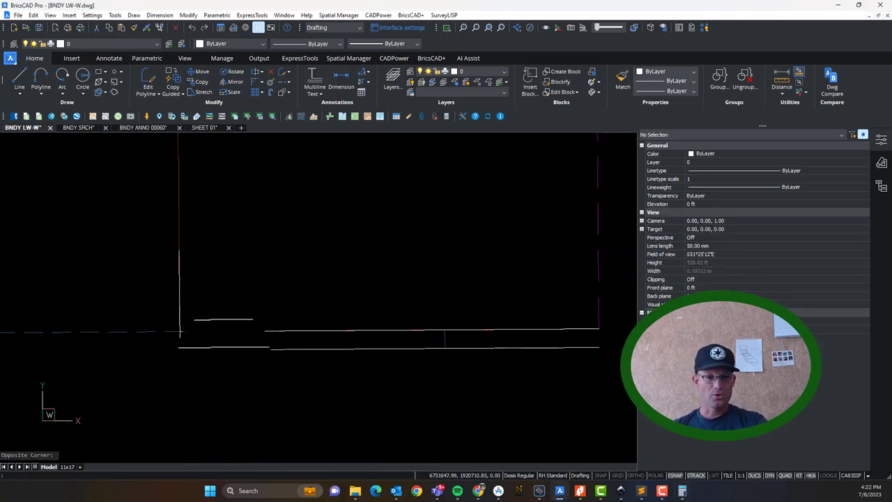
type("c")
key("Return")
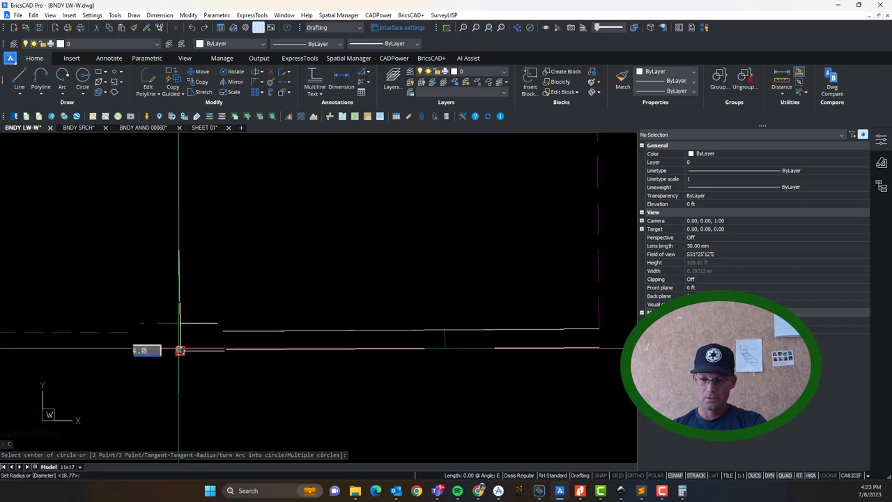
left_click(180, 350)
scroll(390, 349, "up", 5)
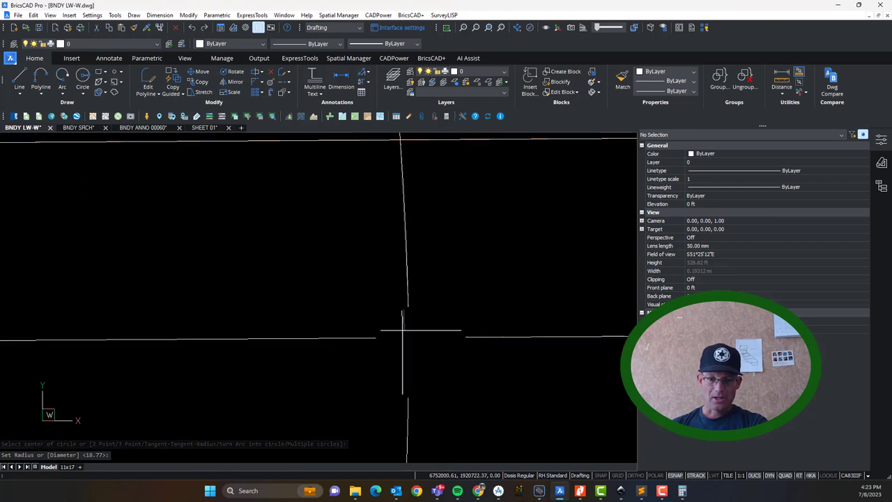
scroll(402, 331, "up", 3)
key("Escape")
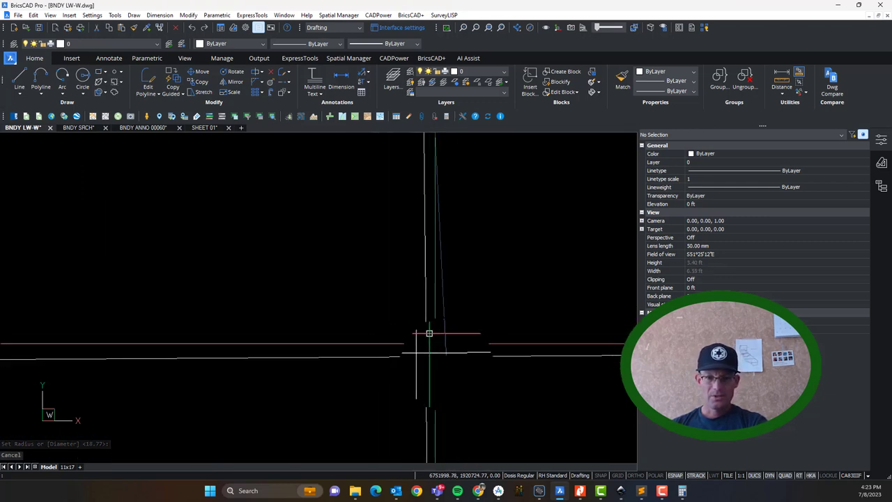
Add an aligned dimension from the circle's intersection with the offset line to the lower end of the existing blue arc.
scroll(429, 333, "up", 6)
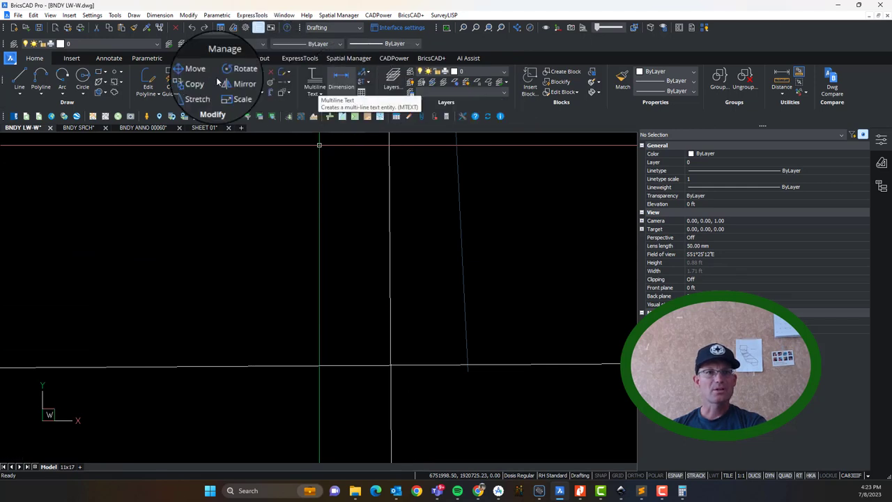
left_click(109, 58)
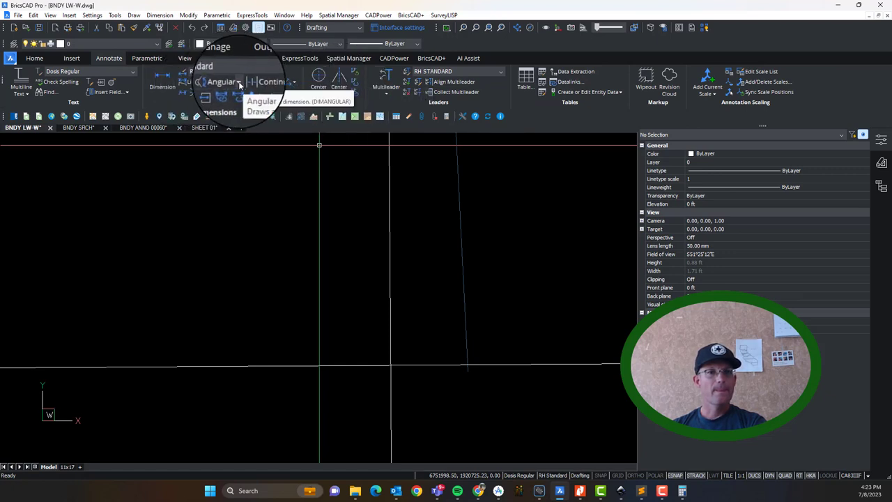
left_click(205, 83)
left_click(205, 103)
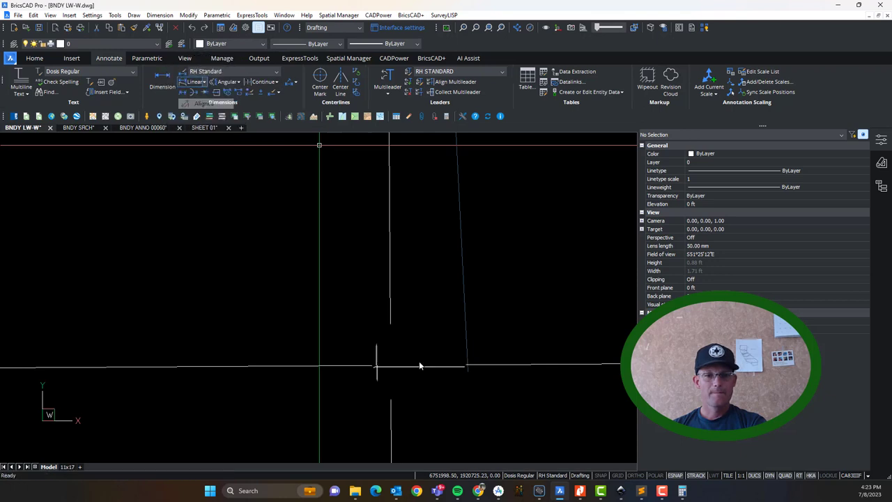
left_click(390, 365)
left_click(468, 369)
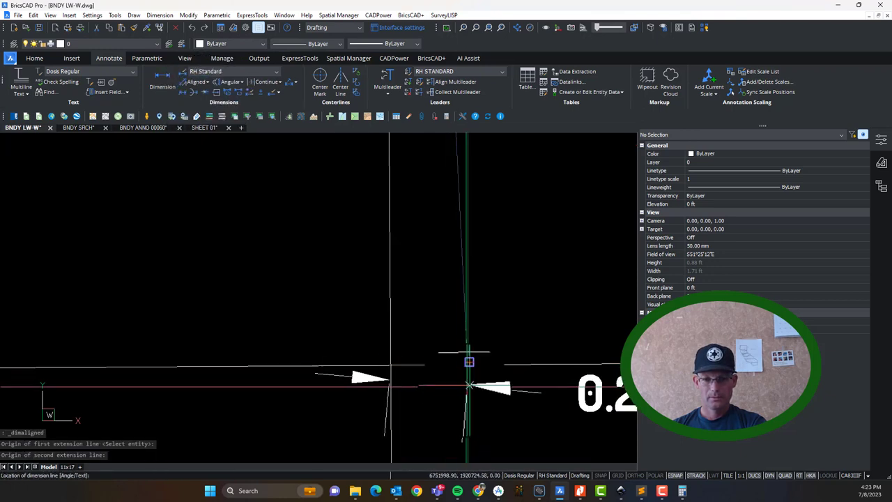
scroll(465, 386, "down", 6)
scroll(475, 398, "up", 3)
left_click(513, 395)
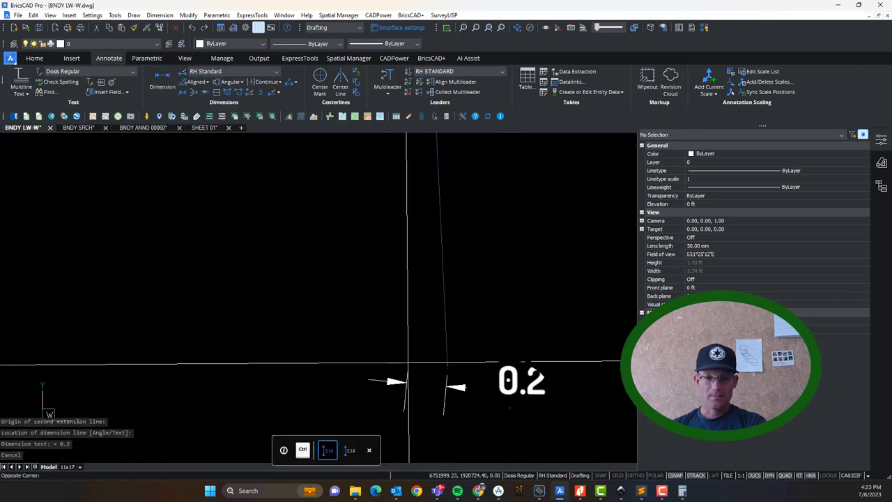
Select the new aligned dimension and go through its dimension properties.
left_click(500, 346)
scroll(657, 263, "down", 5)
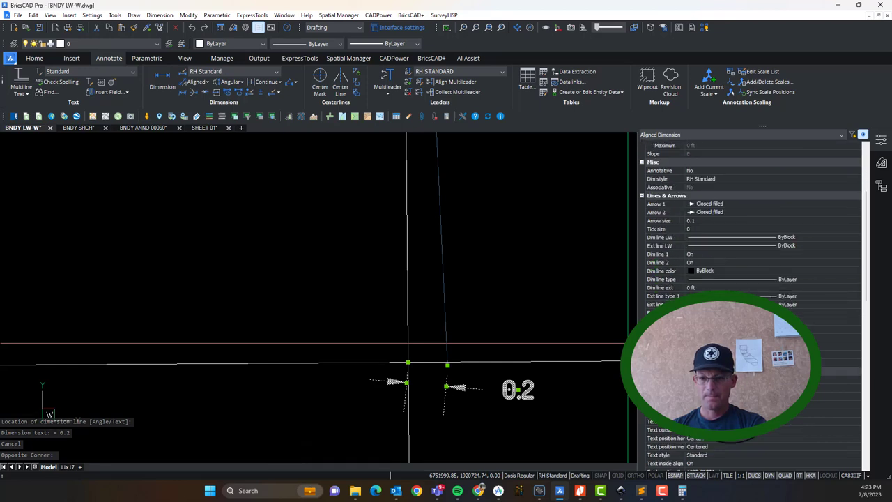
Set the selected aligned dimension's primary-units precision to three decimal places.
scroll(749, 293, "down", 5)
scroll(749, 292, "down", 5)
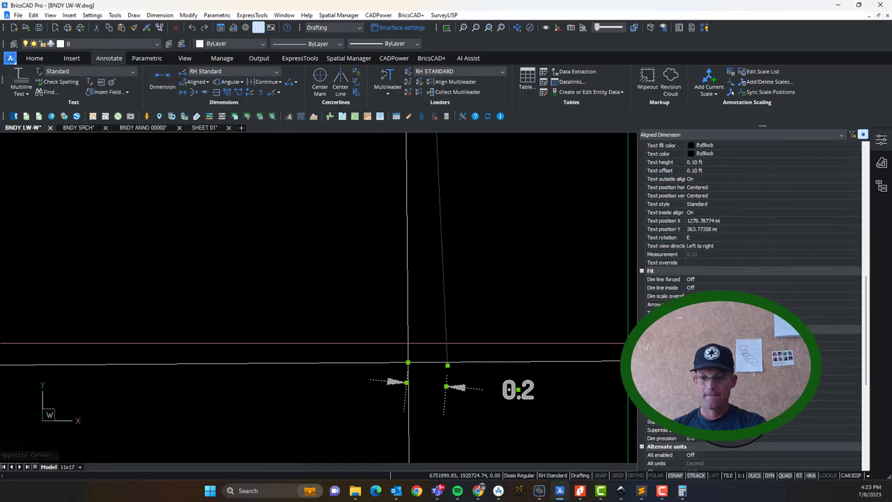
scroll(749, 293, "down", 3)
scroll(749, 292, "down", 4)
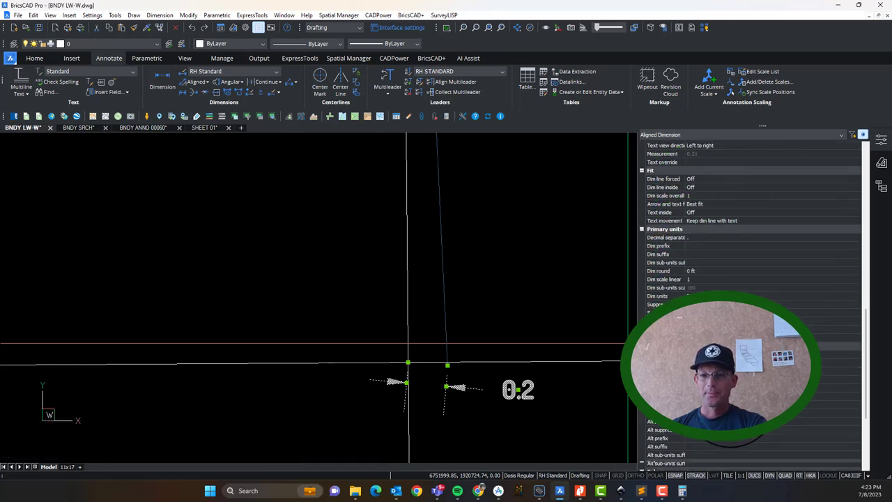
scroll(743, 280, "up", 3)
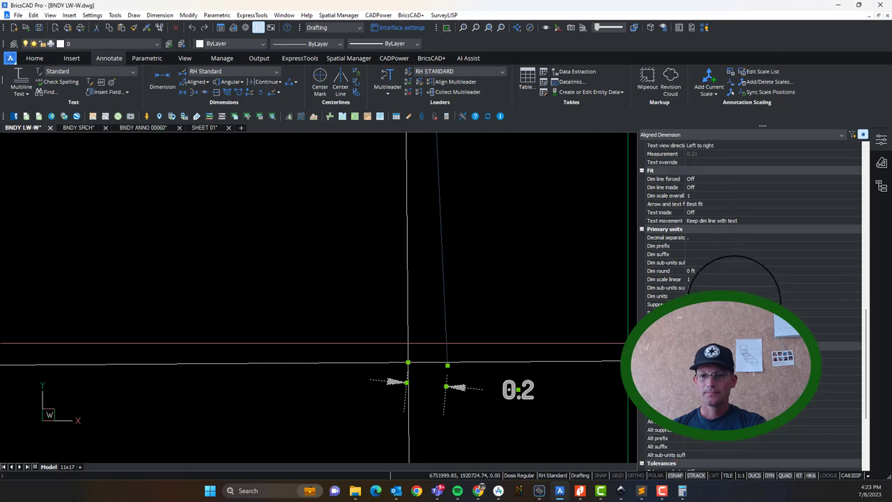
left_click(735, 271)
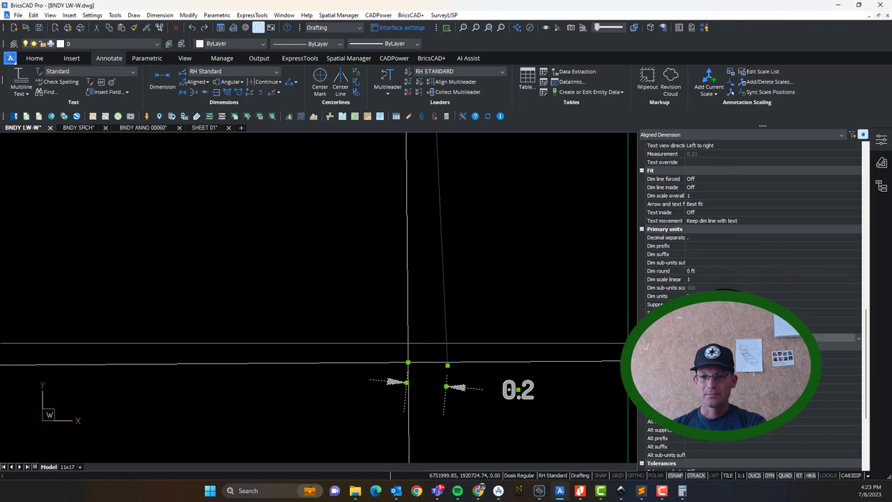
left_click(753, 338)
key("Return")
key("Escape")
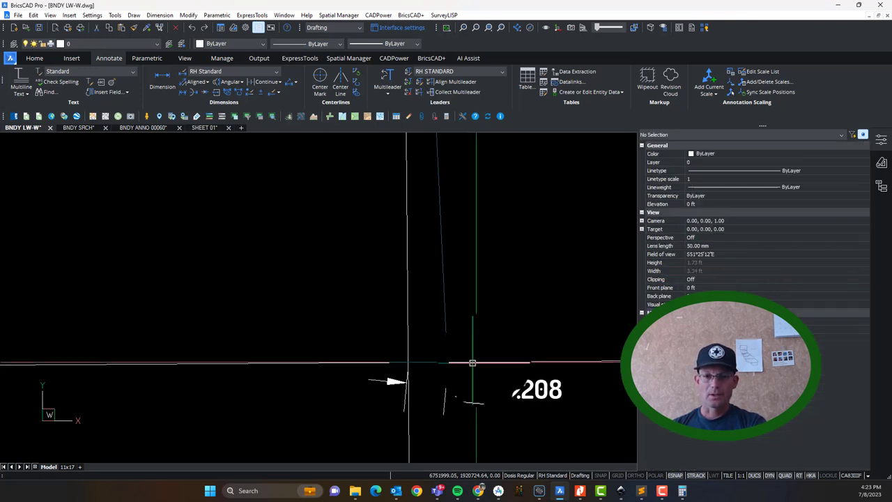
Draw a line from the circle's intersection with the lower boundary line perpendicular to the upper boundary line.
scroll(361, 343, "up", 6)
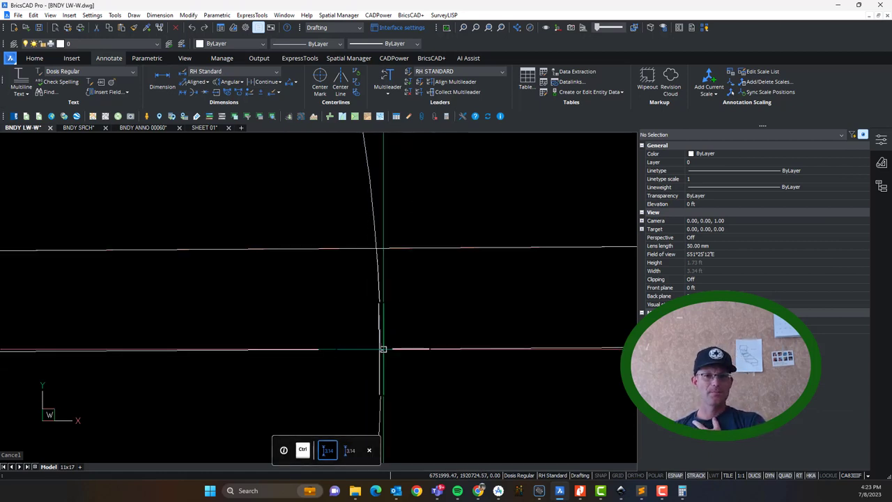
scroll(272, 379, "down", 4)
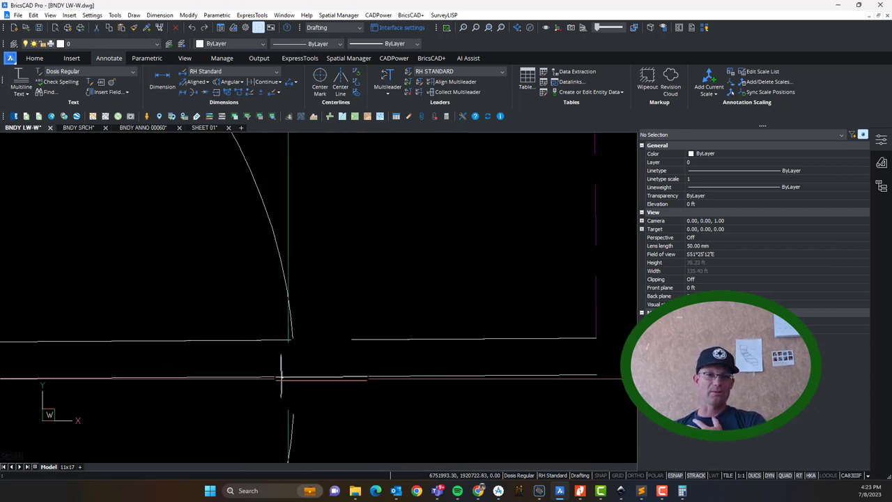
scroll(262, 350, "up", 4)
middle_click_drag(377, 410, 398, 351)
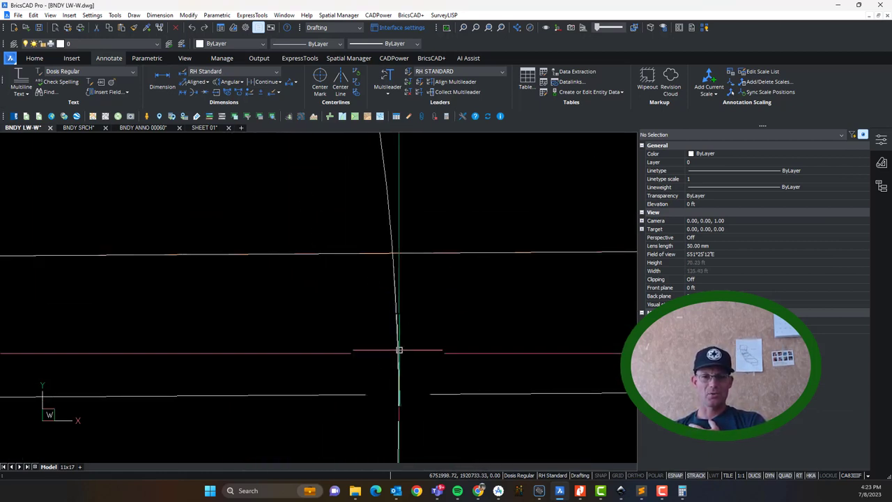
scroll(406, 400, "up", 6)
scroll(422, 388, "up", 1)
type("L")
key("Return")
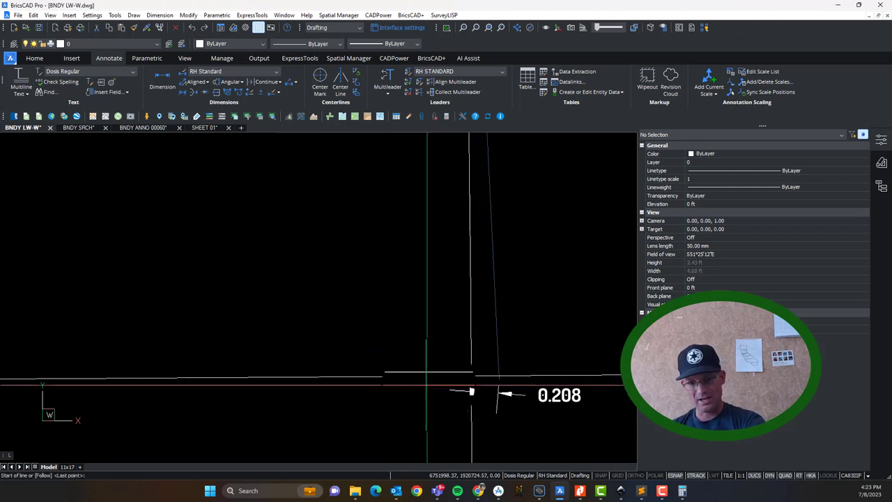
left_click(471, 375)
scroll(404, 373, "down", 3)
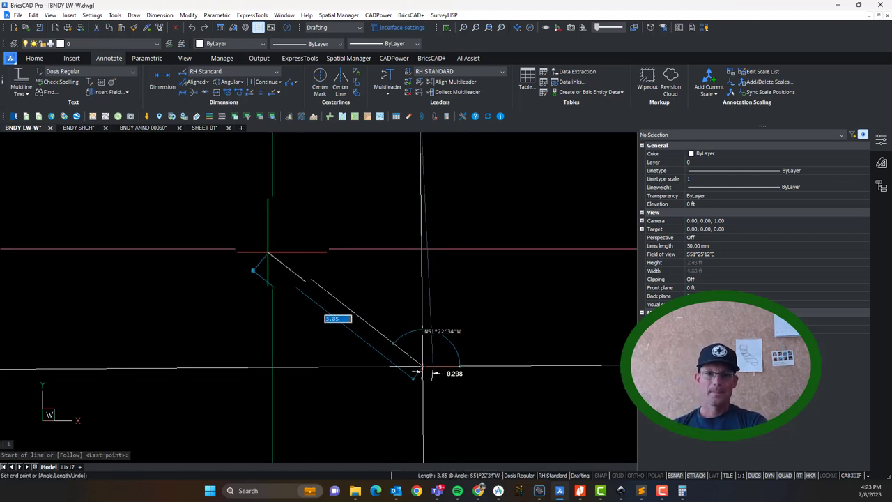
middle_click_drag(281, 232, 288, 402)
scroll(300, 249, "down", 3)
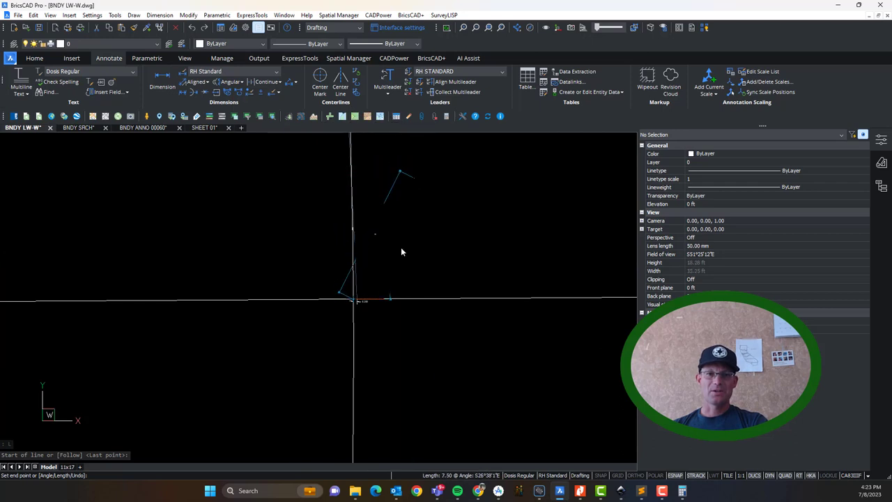
scroll(401, 247, "up", 3)
scroll(356, 409, "down", 3)
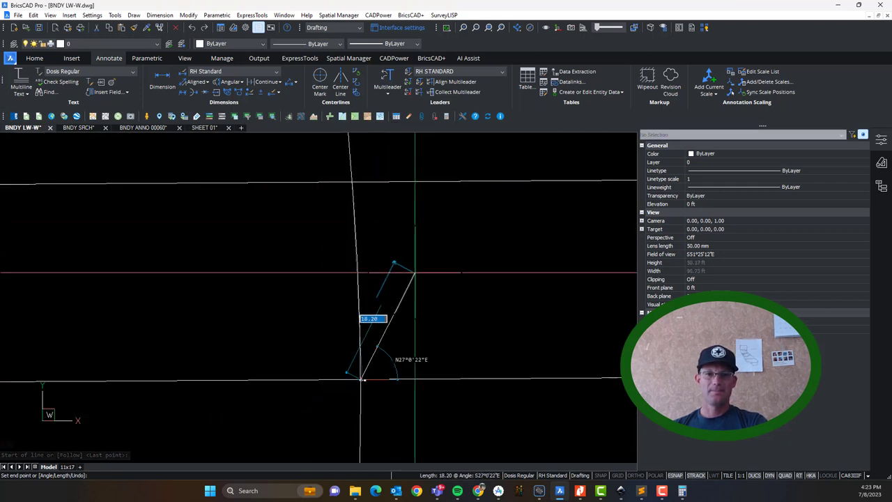
left_click(438, 185)
left_click(364, 199)
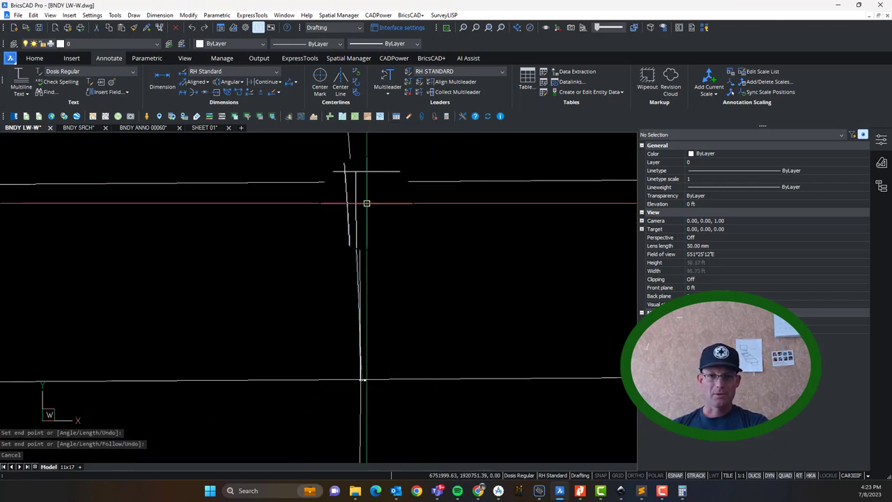
key("Escape")
Delete the construction circle crossing the two boundary lines.
left_click(353, 188)
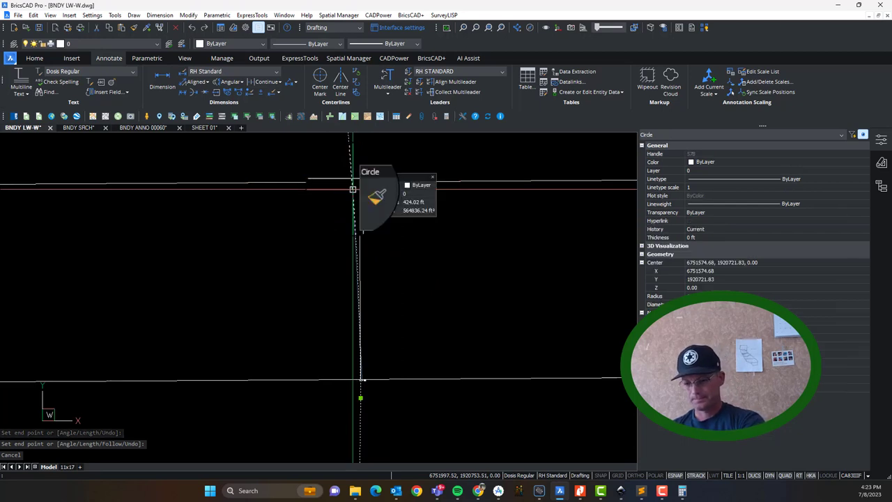
key("Delete")
Examine the white perpendicular line against the thin blue line, including the dimensioned gap at their lower ends.
scroll(369, 349, "up", 5)
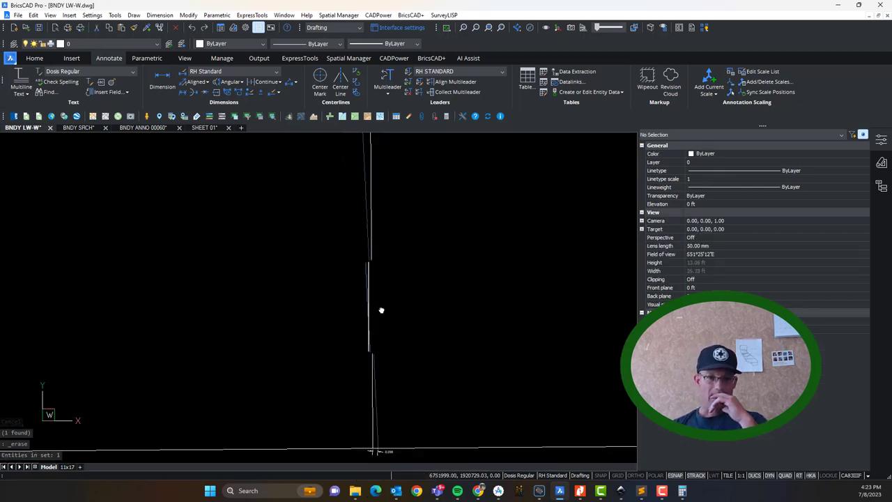
middle_click_drag(381, 310, 379, 213)
scroll(375, 338, "up", 5)
scroll(374, 302, "down", 7)
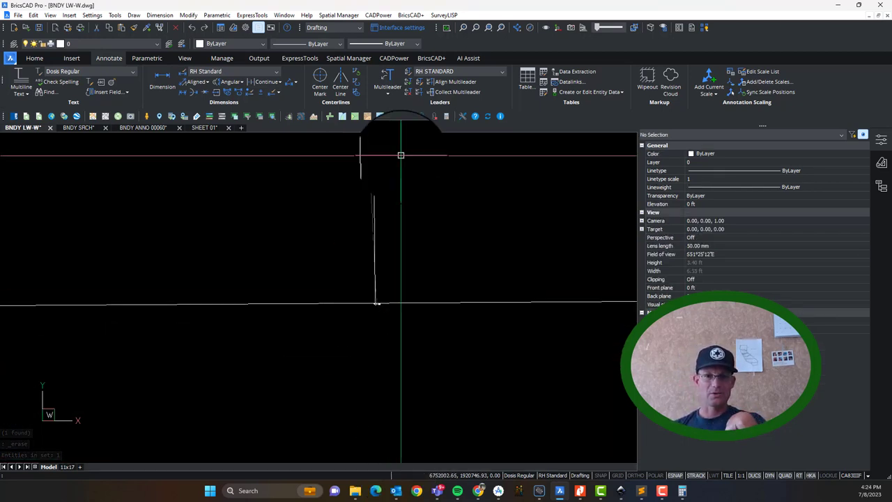
scroll(404, 313, "down", 3)
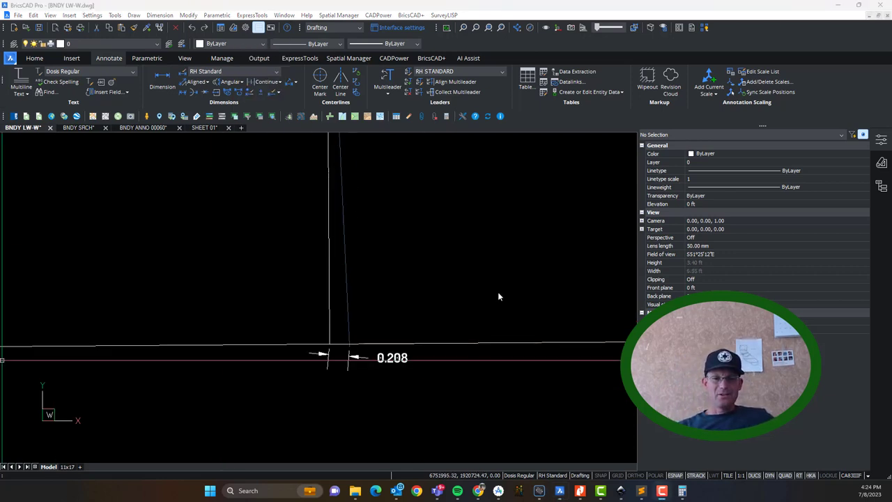
left_click_drag(502, 299, 448, 226)
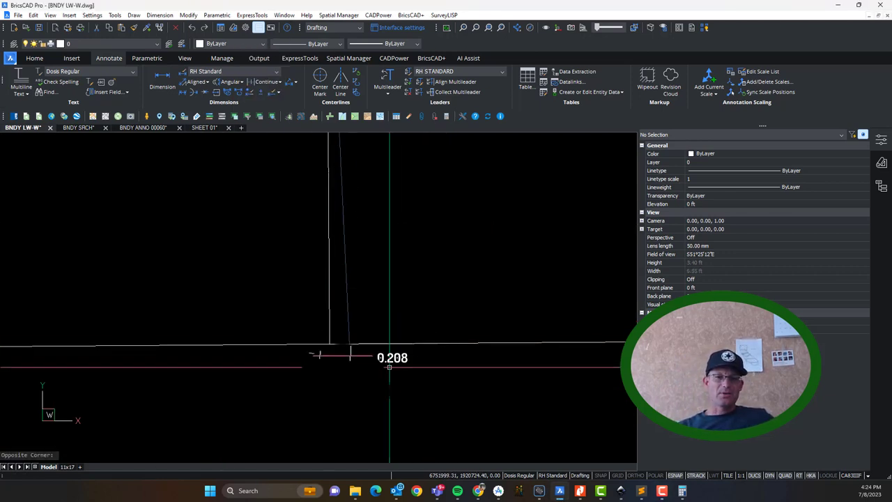
scroll(346, 365, "up", 3)
scroll(310, 334, "down", 4)
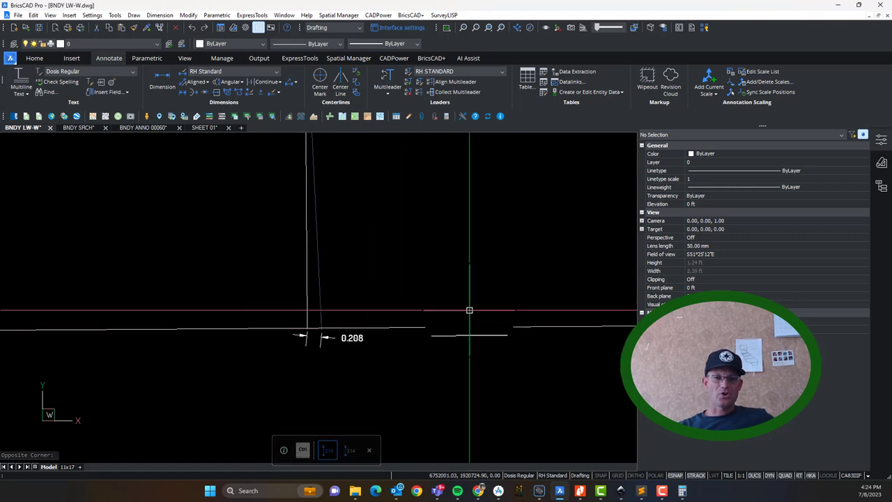
scroll(311, 279, "down", 6)
middle_click_drag(132, 205, 223, 308)
scroll(221, 300, "down", 3)
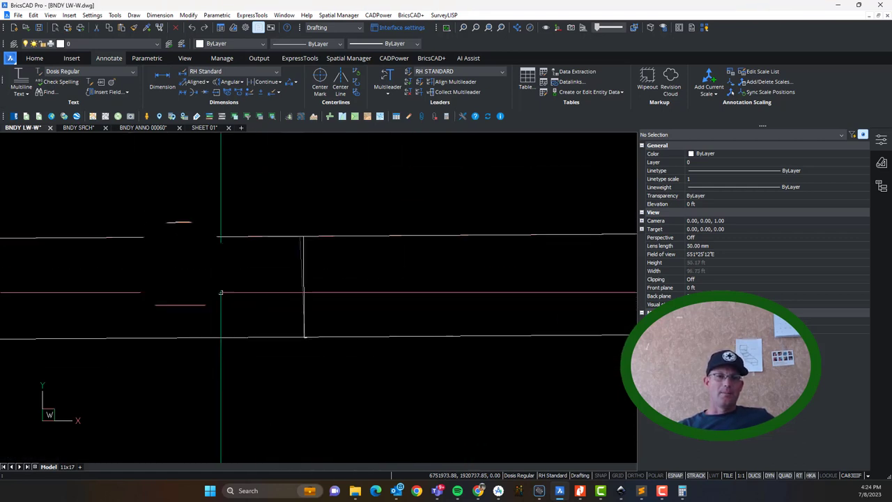
scroll(314, 259, "up", 5)
scroll(110, 193, "down", 3)
scroll(390, 278, "up", 3)
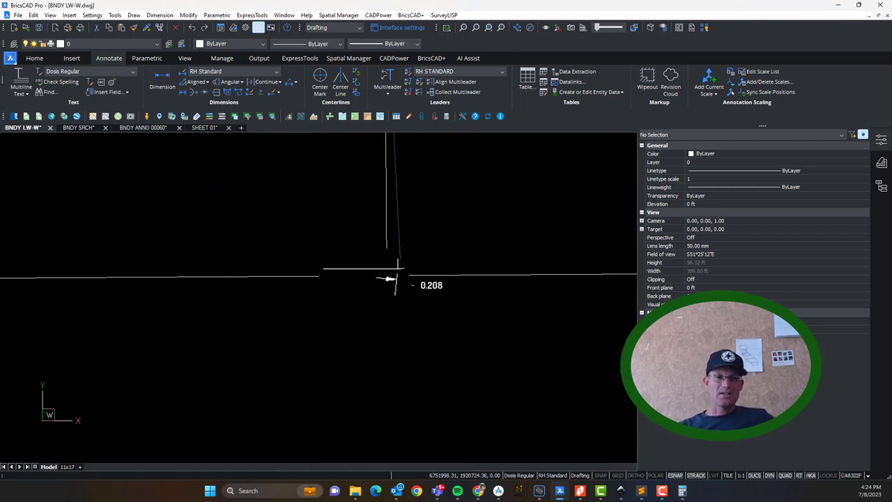
scroll(391, 279, "up", 2)
scroll(407, 275, "down", 3)
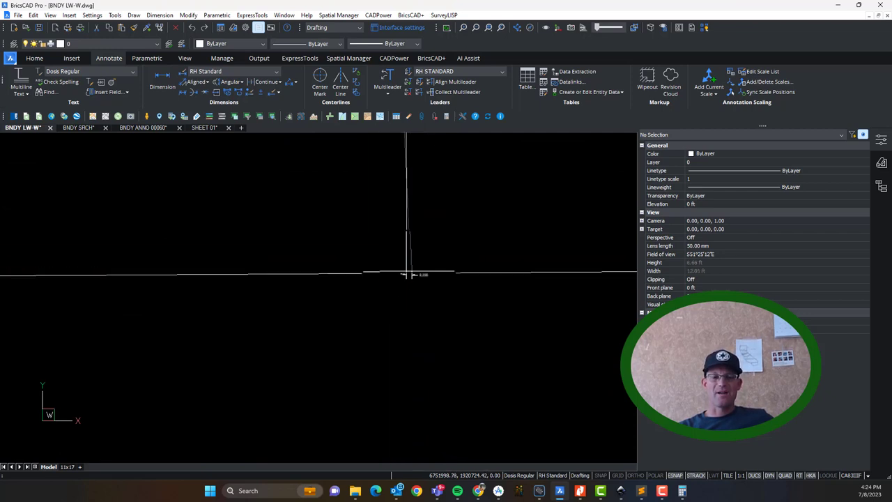
scroll(400, 250, "down", 3)
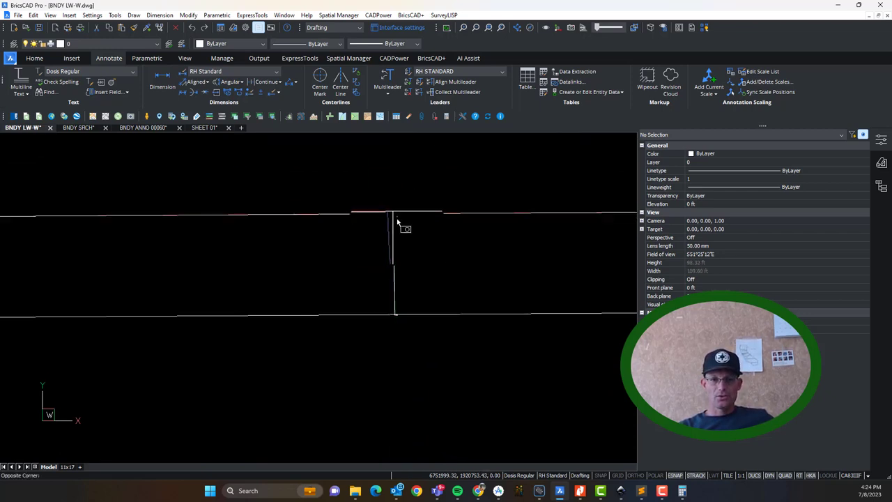
Delete the white perpendicular line between the upper and lower boundary lines.
left_click(394, 219)
key("Delete")
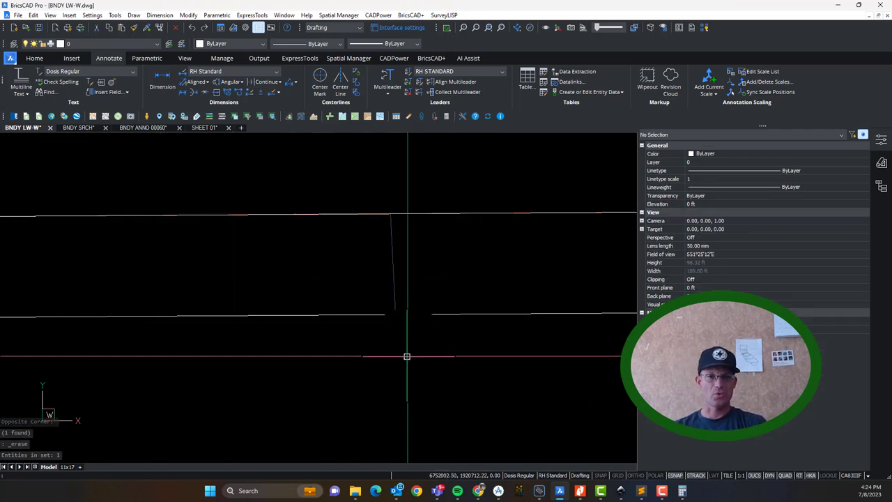
key("ctrl+z")
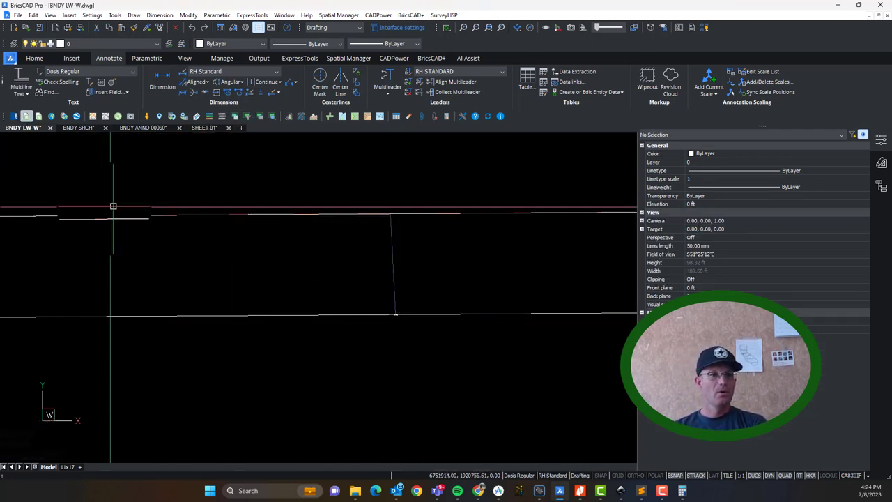
Check the BNDY SRCH drawing, switch to BNDY ANNO 00060, and locate the bearing-and-distance label along the avenue.
left_click(74, 127)
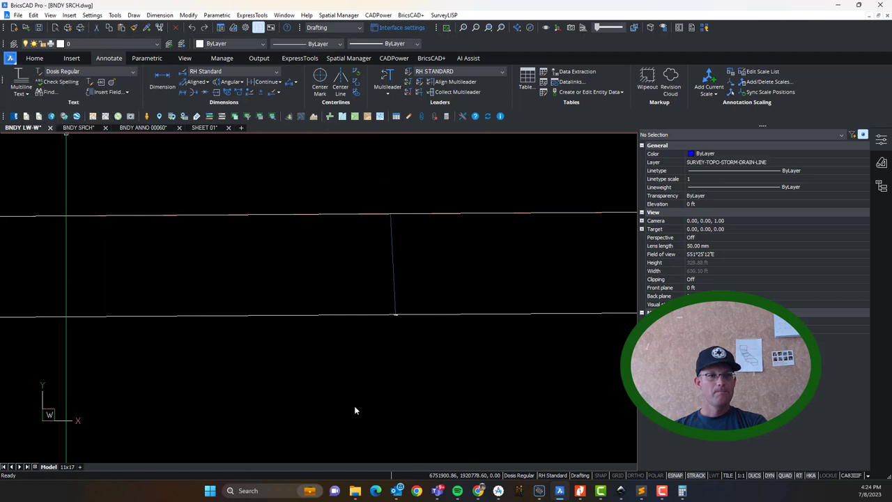
scroll(238, 295, "down", 4)
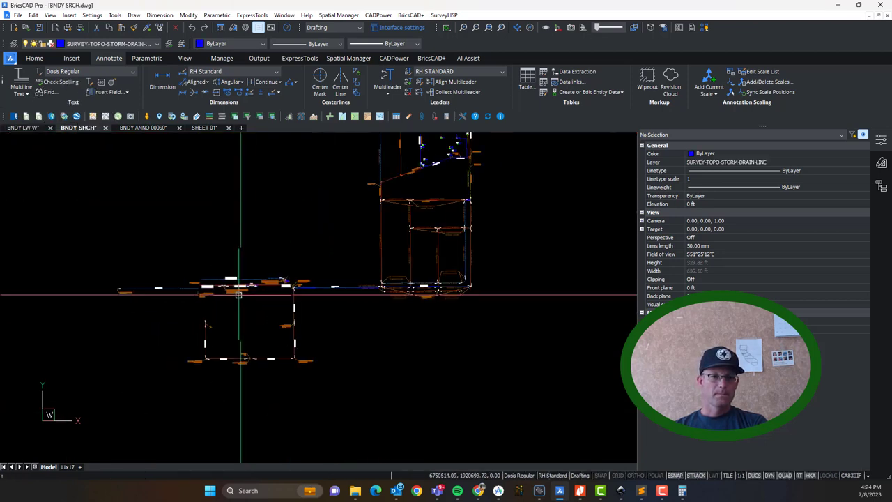
left_click(137, 128)
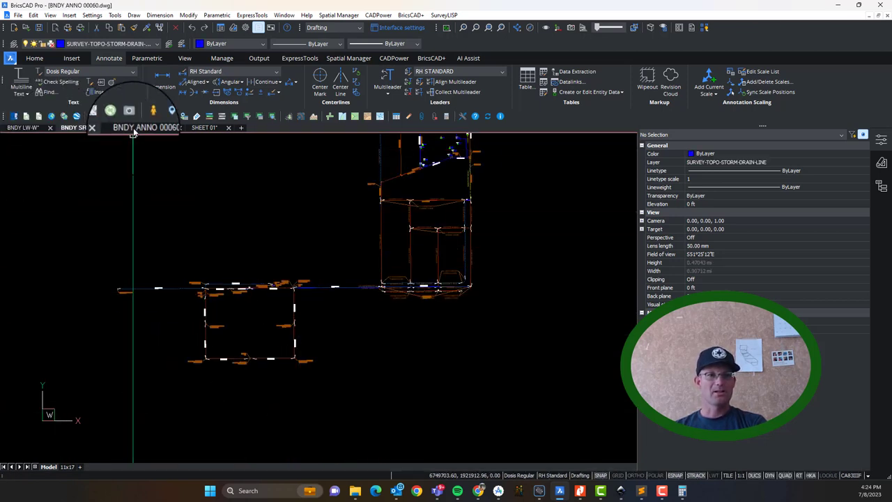
middle_click_drag(348, 140, 325, 305)
scroll(321, 270, "up", 5)
scroll(338, 281, "down", 9)
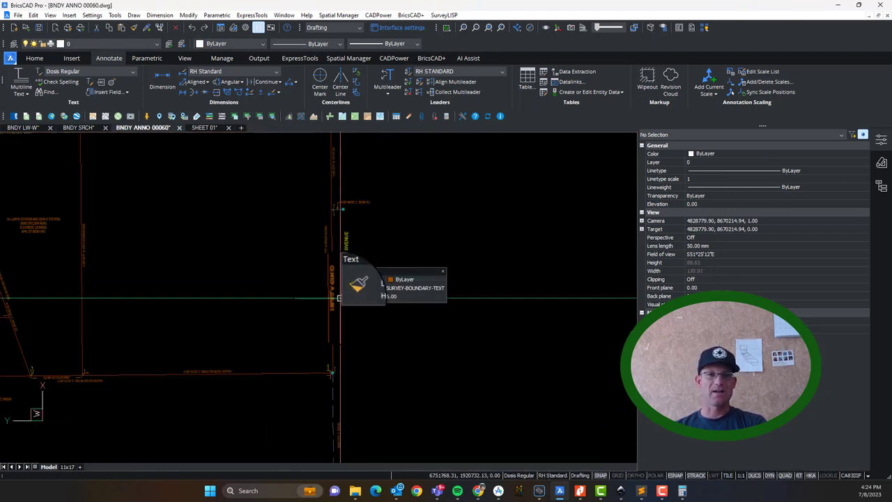
scroll(338, 298, "up", 10)
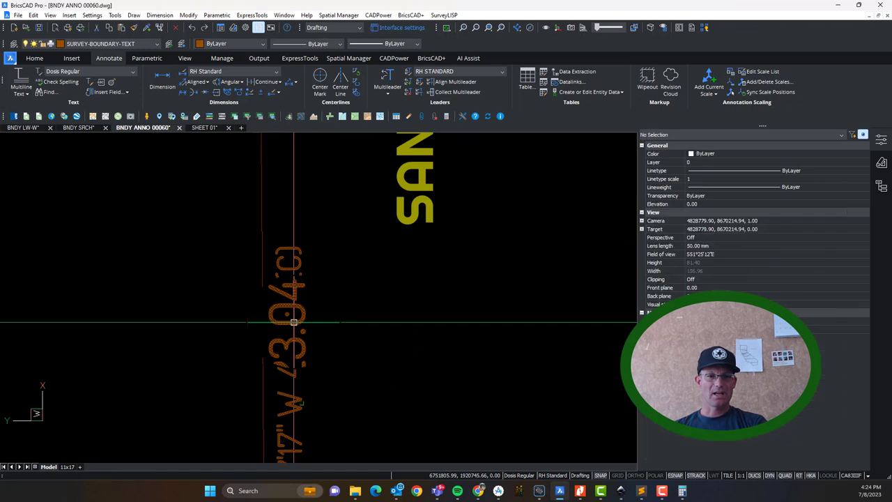
Open the calculated bearing-and-distance label for editing to read it, and close it without changing the text.
double_click(294, 322)
left_click(403, 411)
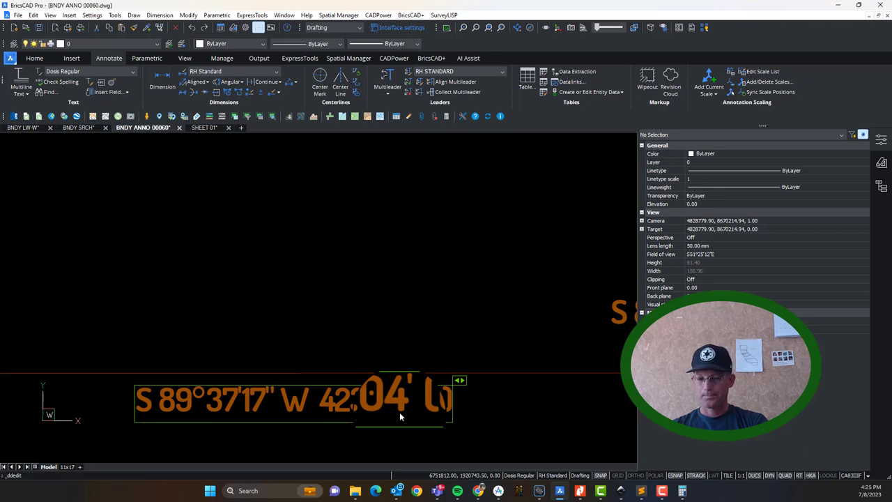
left_click(448, 304)
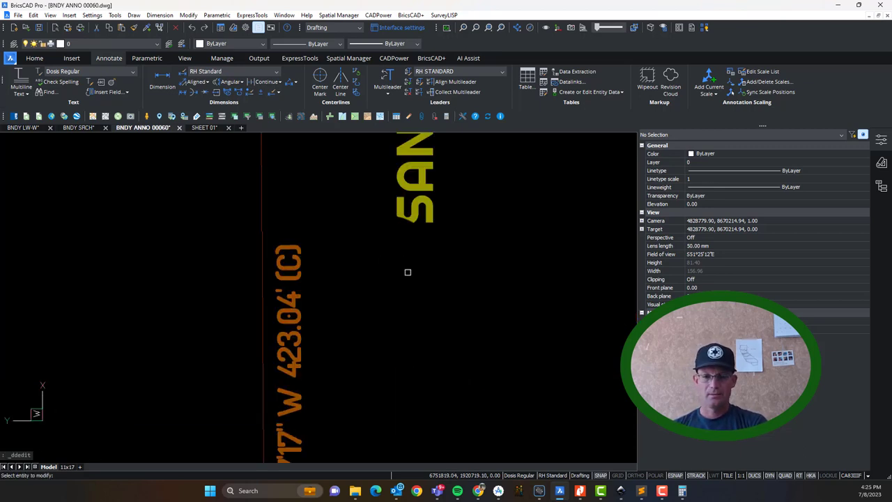
key("Escape")
scroll(183, 149, "down", 1)
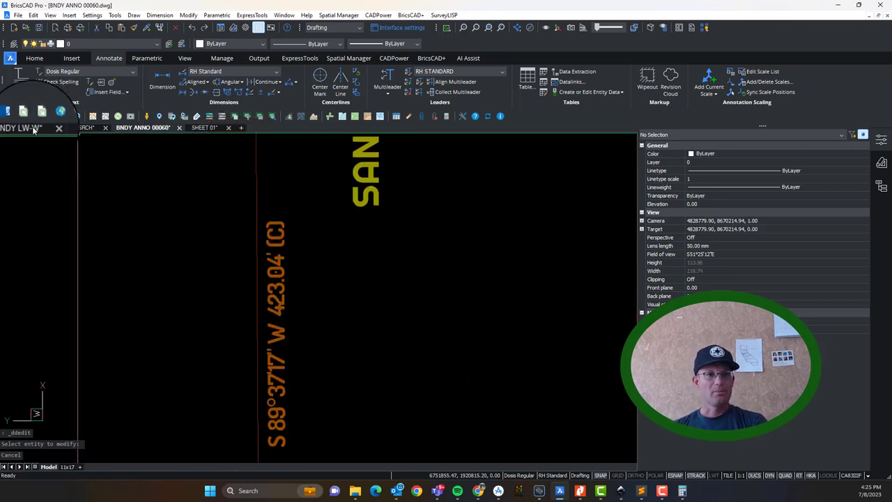
In BNDY LW-W, stretch the east end of the dotted upper boundary line to the upper end of the thin blue perpendicular line.
left_click(33, 128)
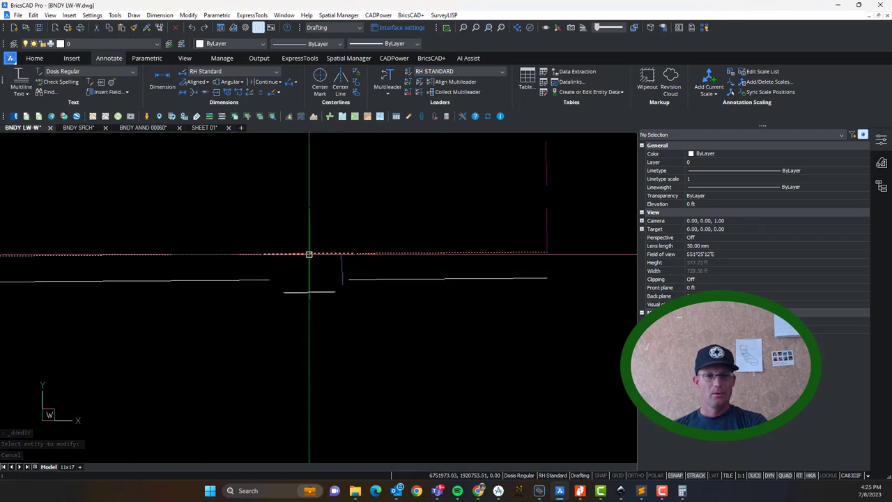
left_click(398, 253)
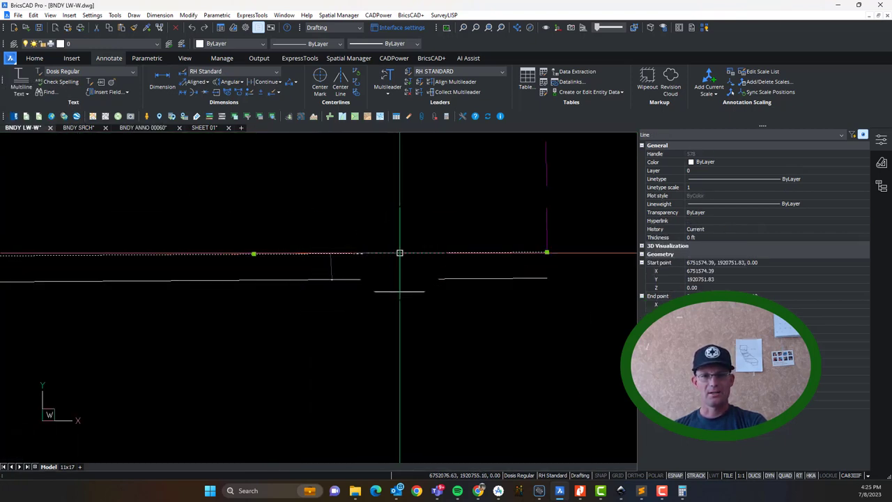
key("Escape")
left_click(548, 252)
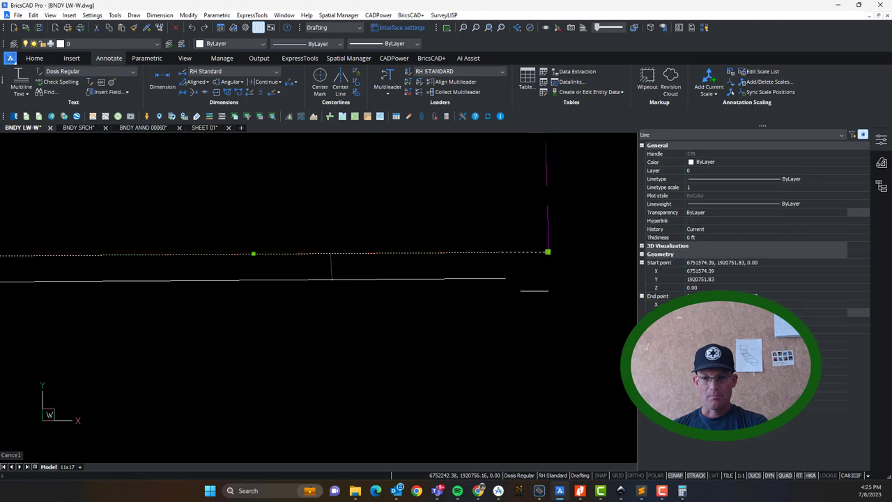
left_click(546, 252)
scroll(328, 253, "up", 3)
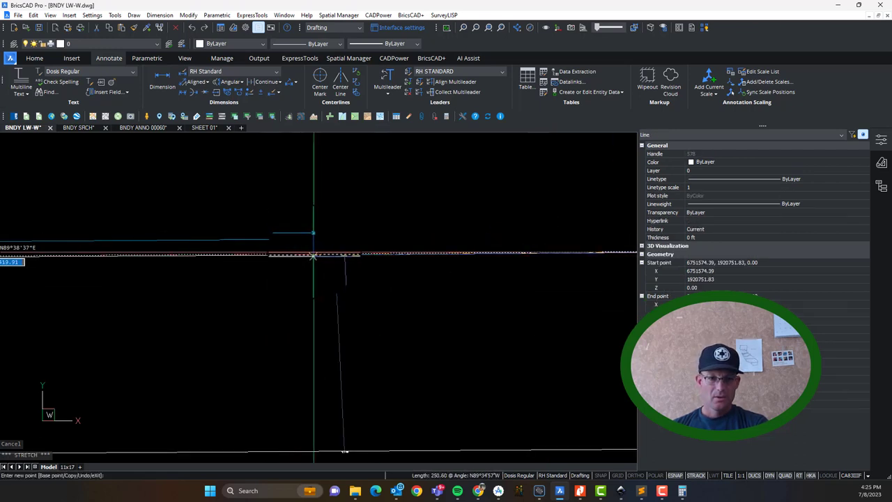
scroll(325, 253, "up", 2)
left_click(368, 278)
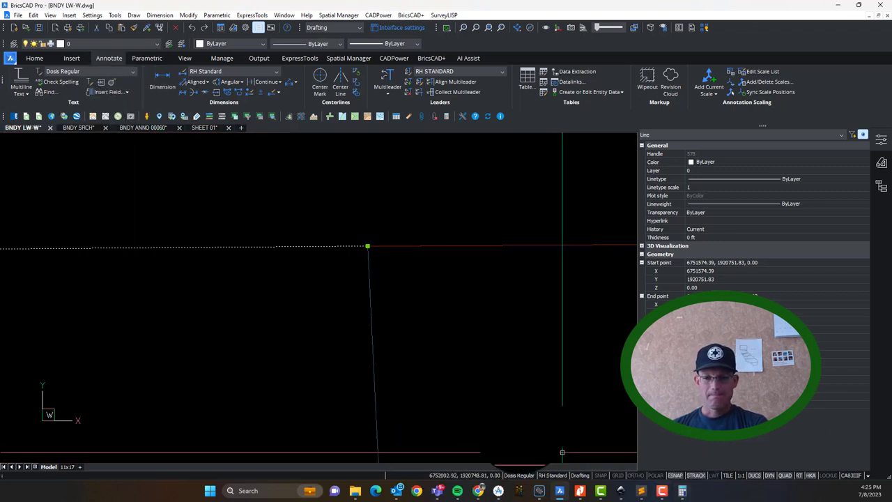
Open the S 89°37'17" W 423.04' (C) label in BNDY ANNO 00060 for editing, with the insertion point at its end.
left_click(130, 129)
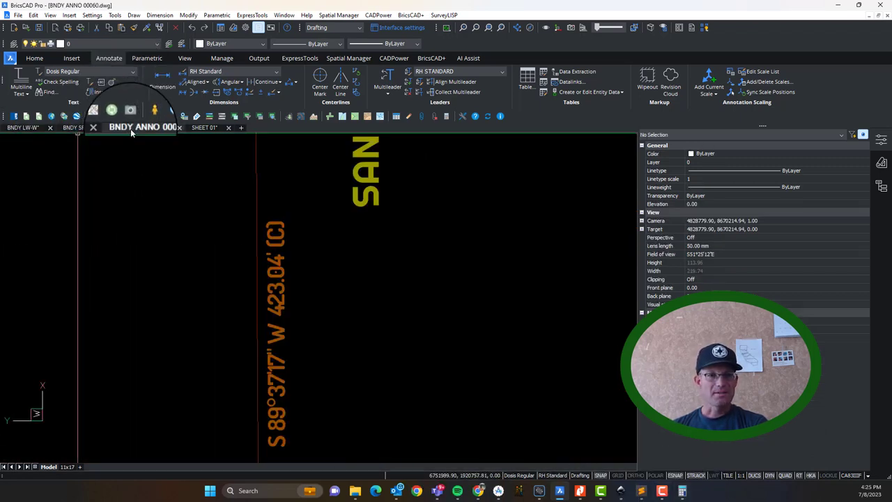
scroll(269, 295, "down", 3)
scroll(269, 342, "up", 2)
scroll(269, 342, "down", 1)
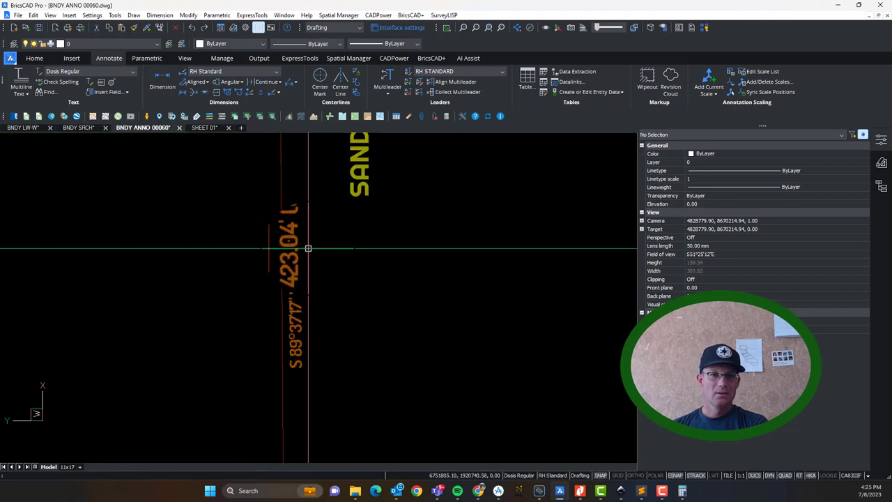
scroll(299, 251, "up", 4)
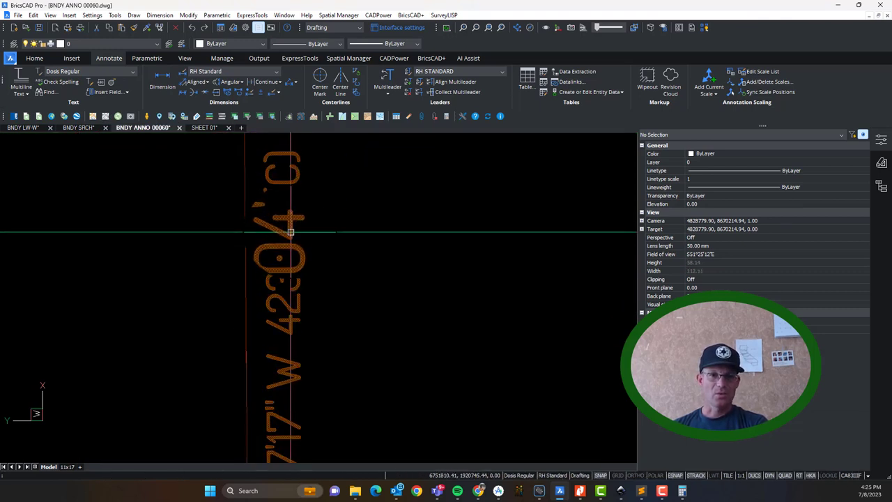
double_click(289, 235)
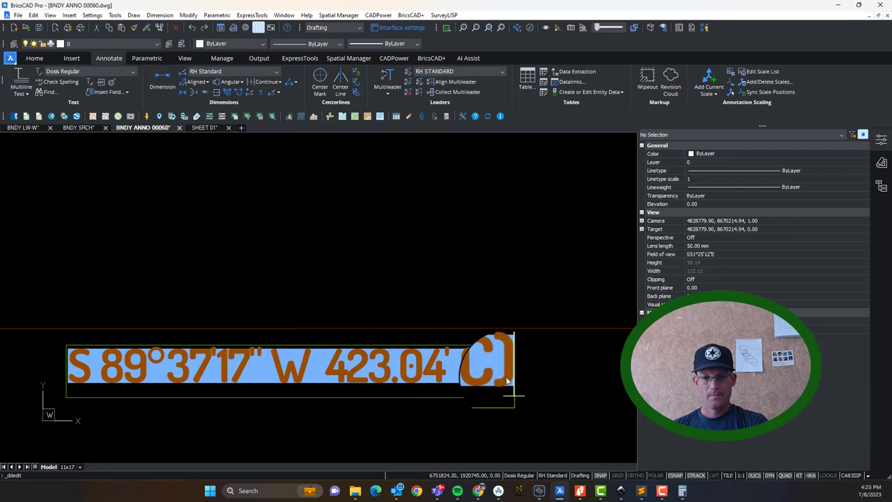
left_click(507, 378)
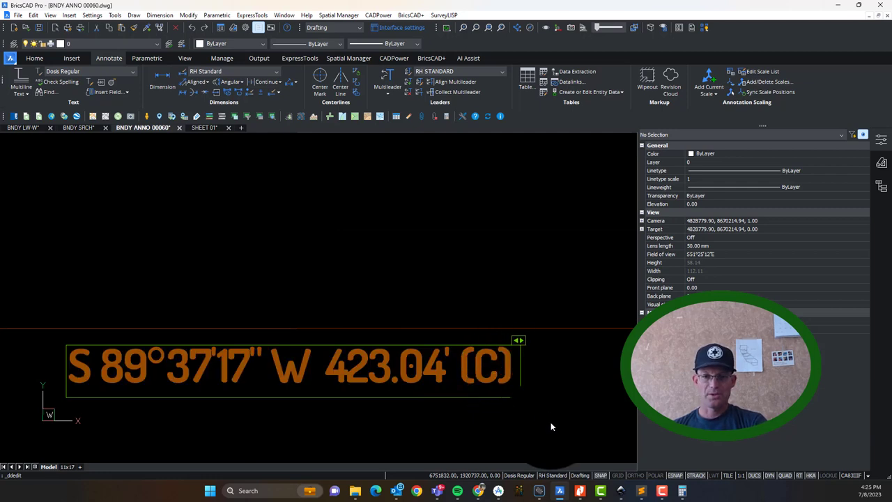
type("423")
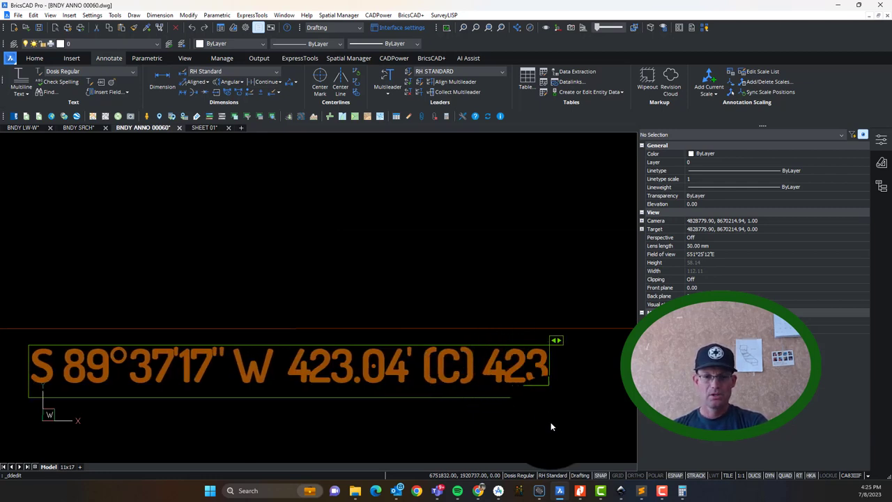
type("0")
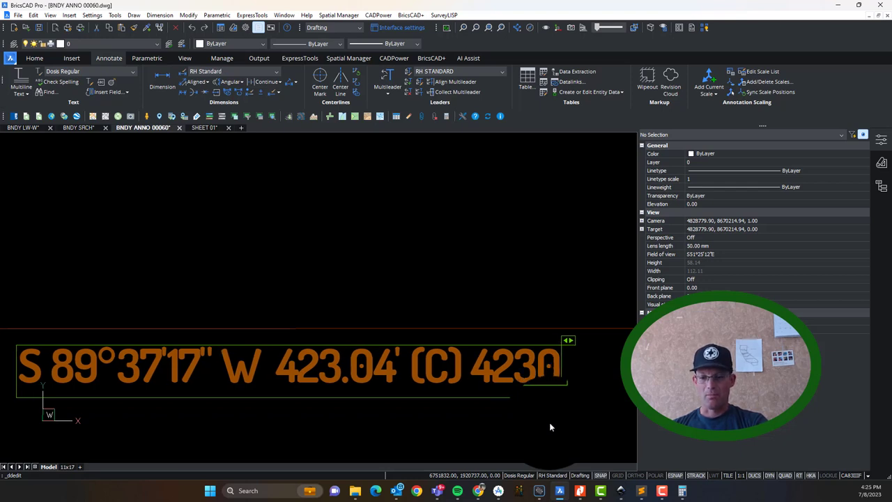
key("BackSpace")
type(".04")
key("BackSpace")
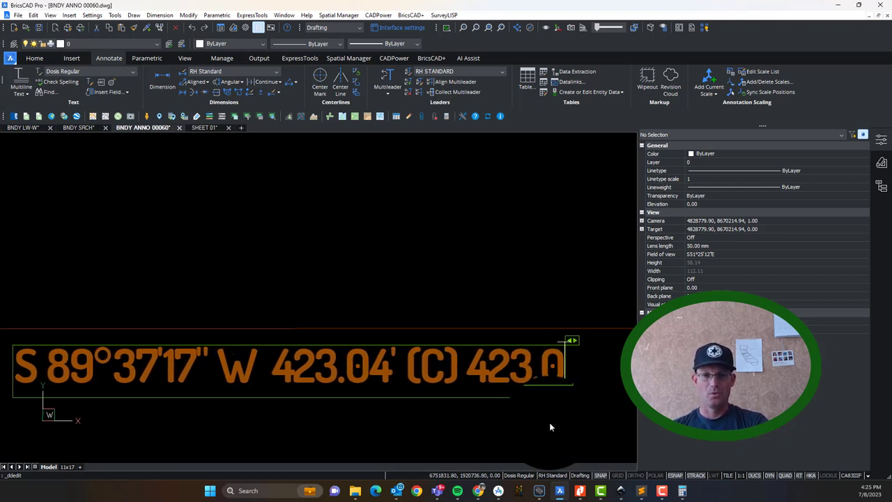
key("BackSpace")
key("BackSpace")
type(".")
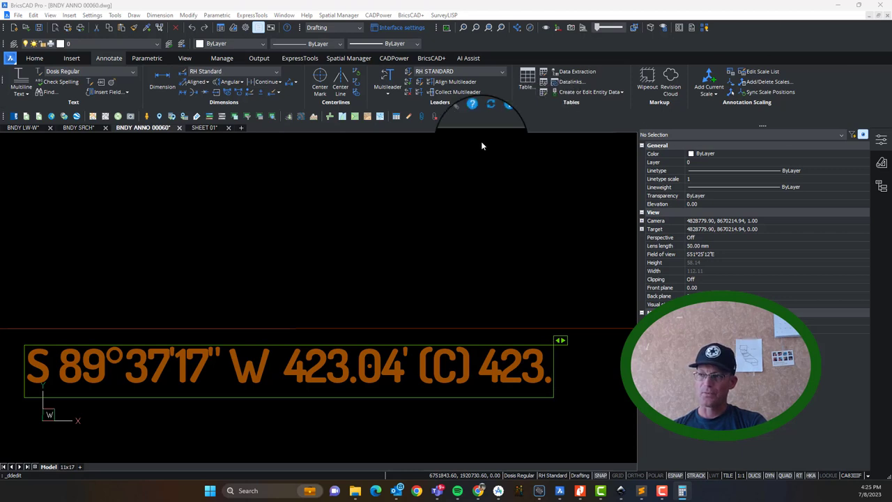
Add the record distance 422.83' (CR R4) after the calculated distance in the label and finish the text edit.
type("22.")
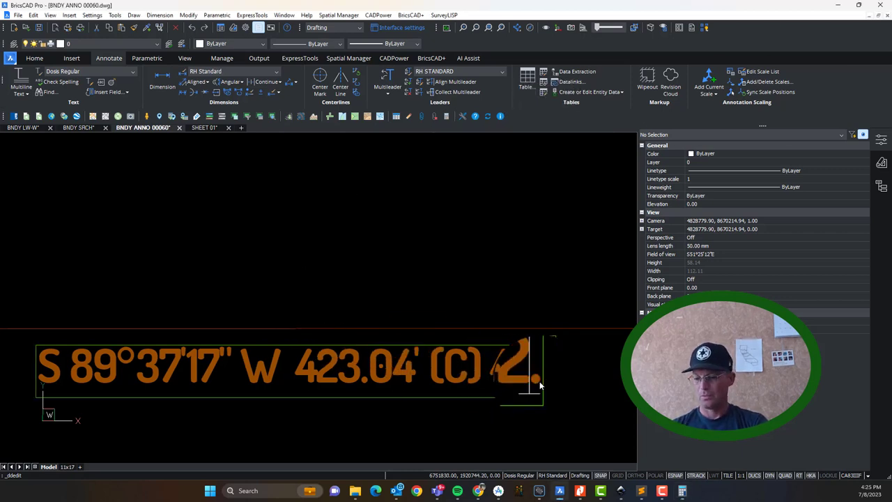
type("8")
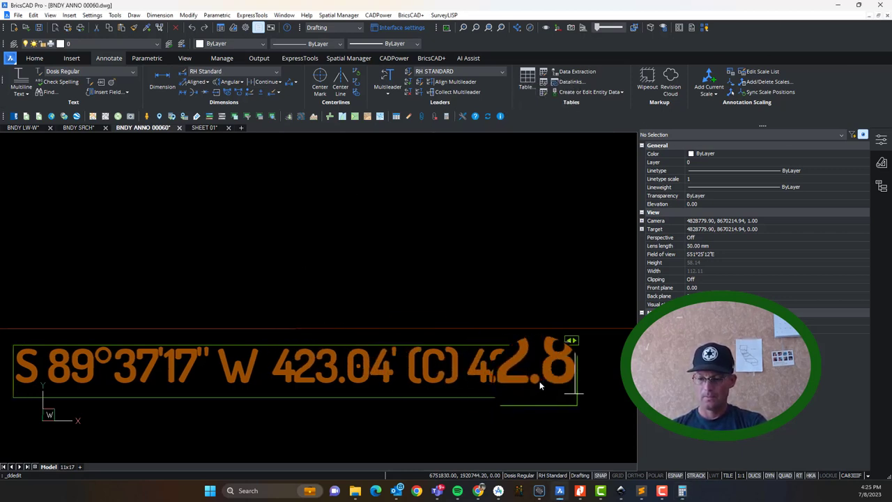
type("3 (CR")
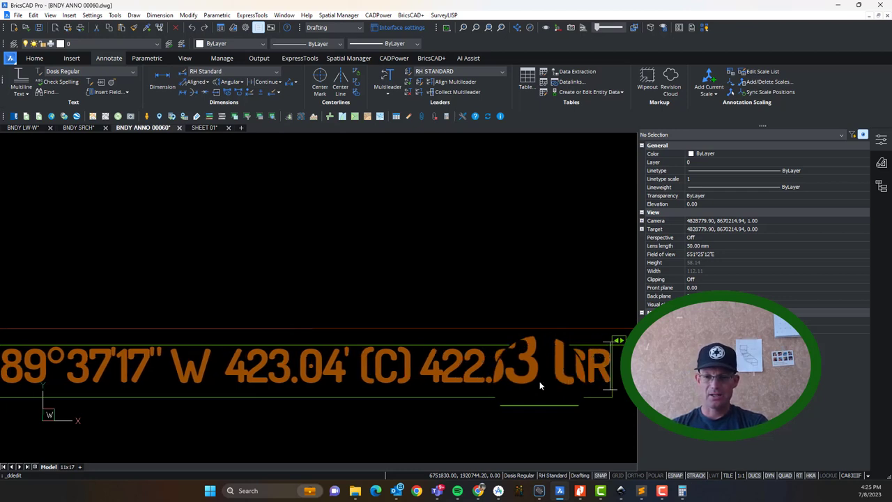
type(" R4)")
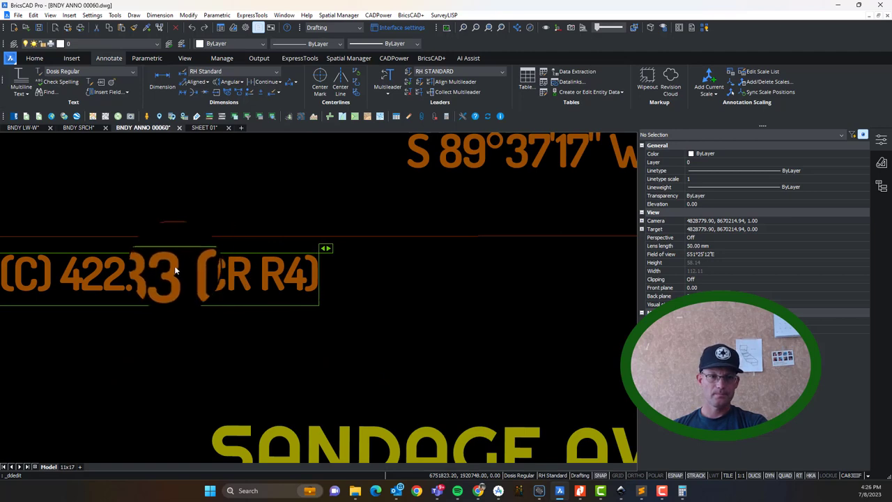
left_click(176, 275)
type("'")
left_click(340, 336)
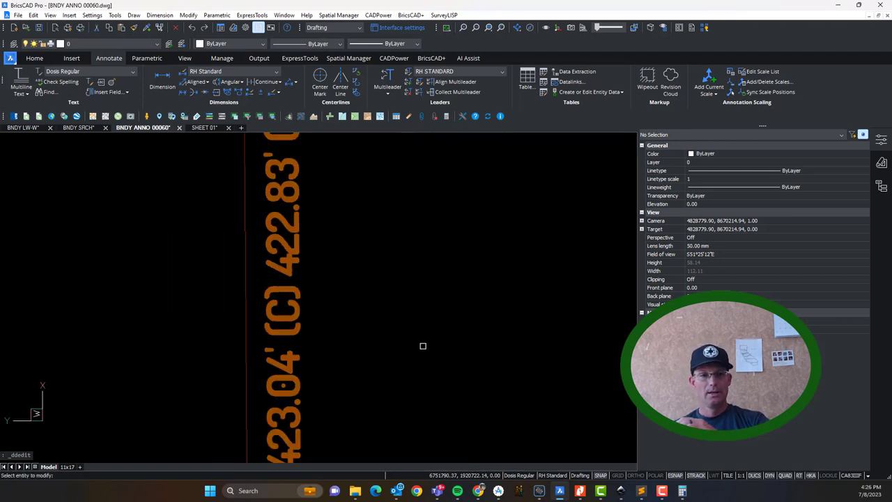
Examine the lot-corner monument, the second monument along the avenue, and the surrounding parcel layout.
scroll(425, 346, "down", 5)
scroll(401, 335, "down", 5)
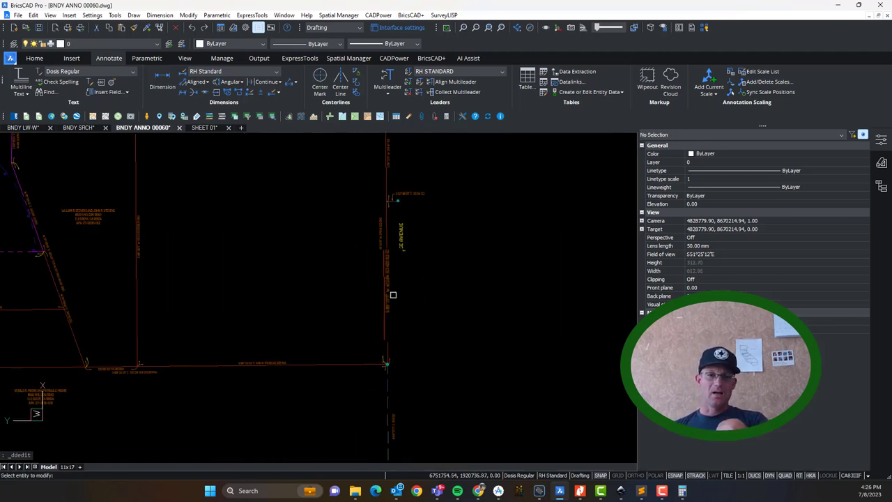
scroll(392, 363, "up", 4)
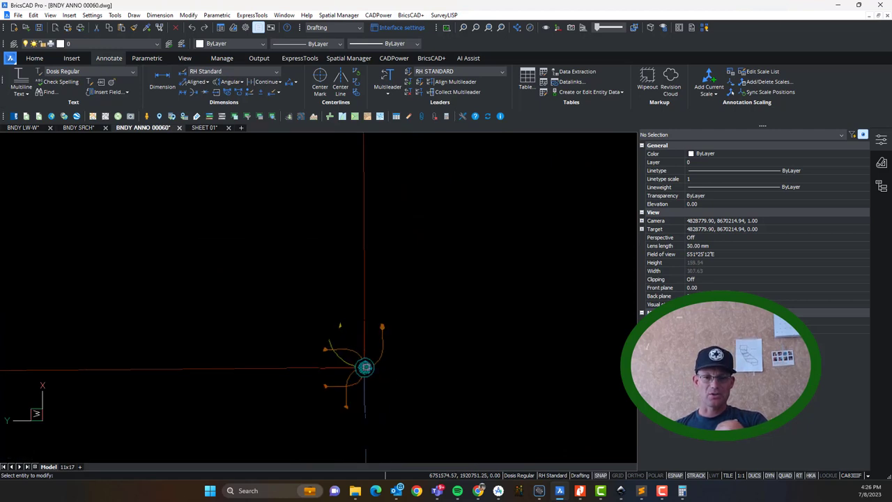
scroll(421, 368, "down", 2)
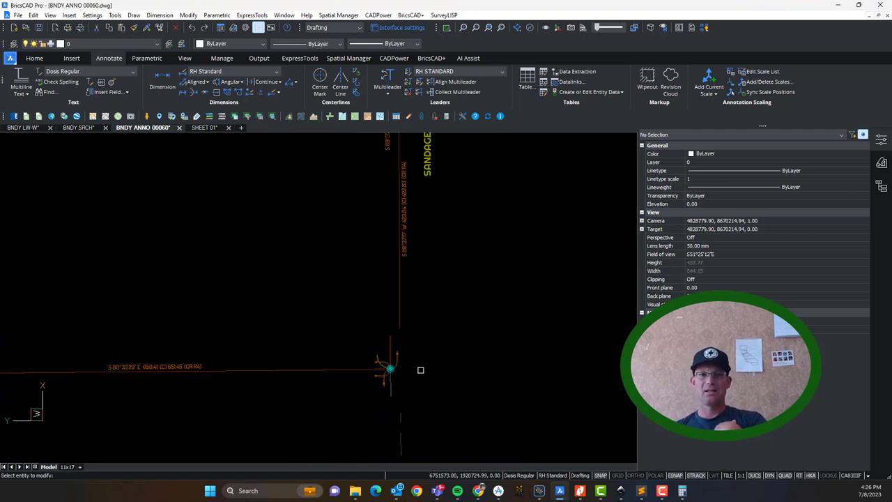
middle_click_drag(429, 164, 434, 304)
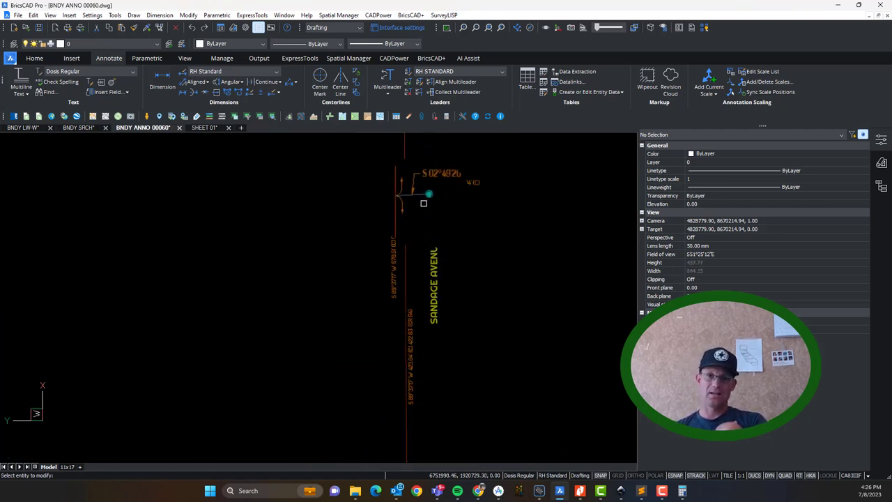
scroll(424, 203, "down", 3)
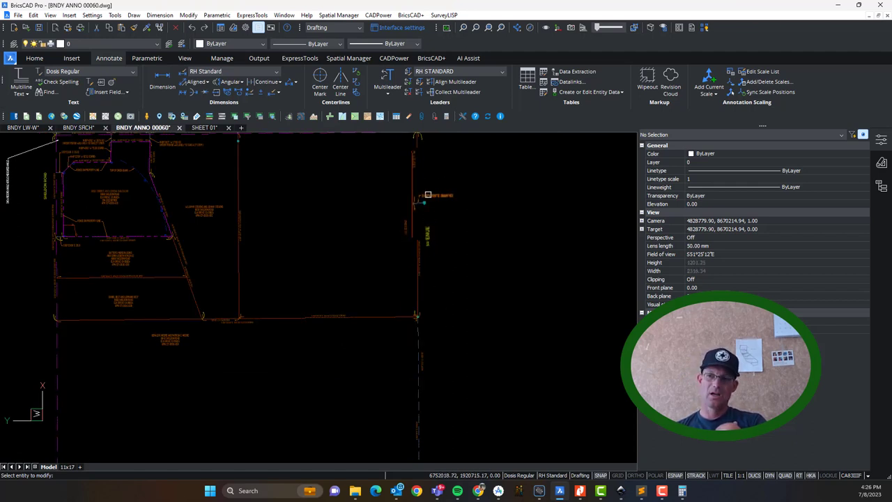
scroll(422, 187, "up", 2)
scroll(422, 186, "down", 4)
middle_click_drag(441, 316, 451, 315)
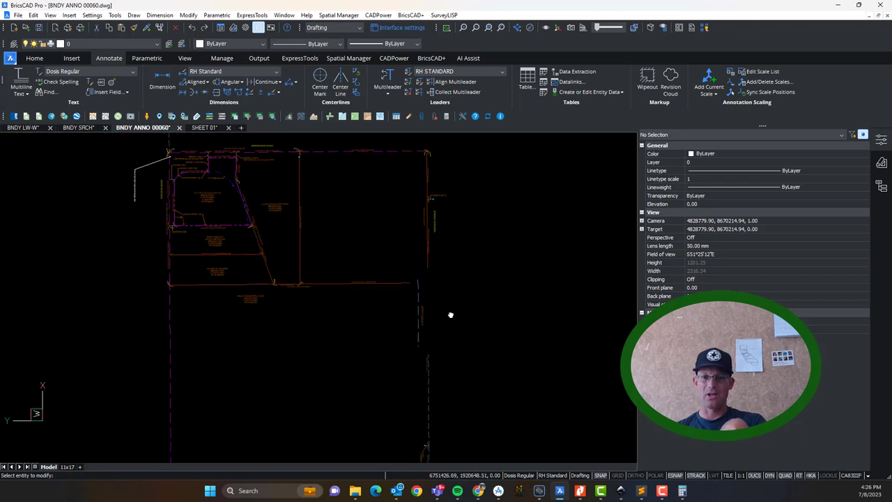
Review the calculated and record distances in the avenue label against the lot-corner monument and adjoining lines.
scroll(429, 248, "up", 5)
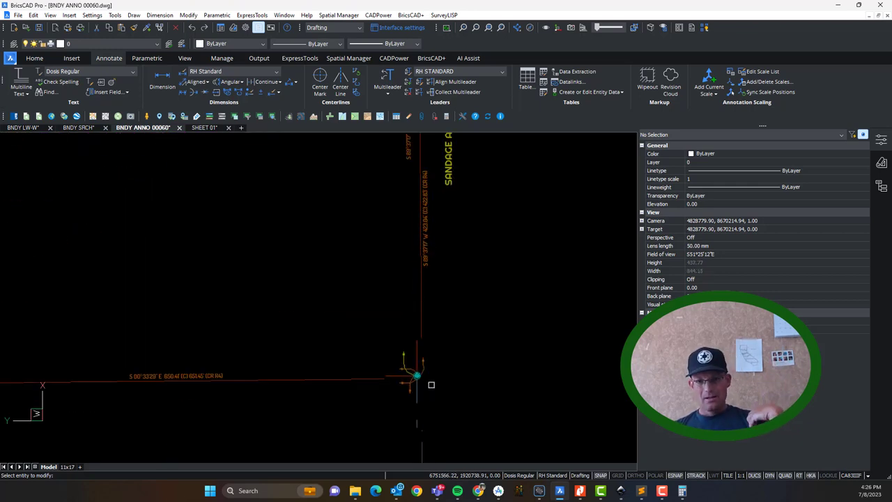
scroll(431, 400, "up", 2)
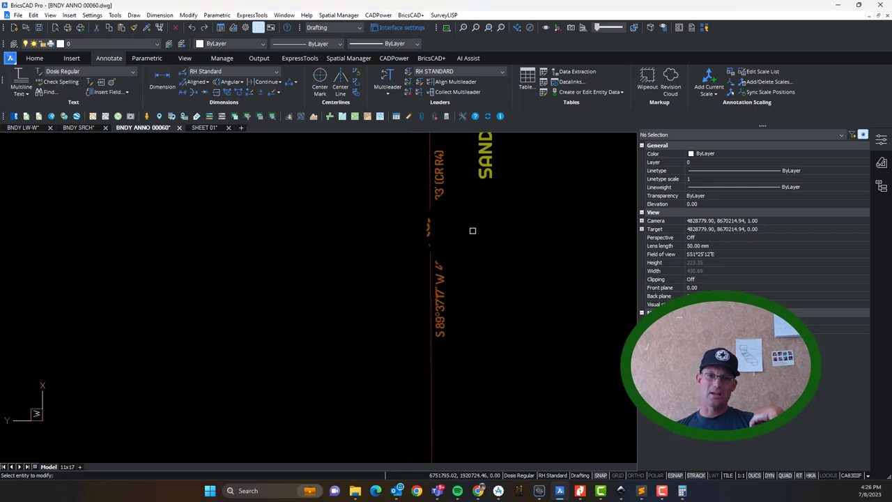
scroll(450, 244, "up", 2)
scroll(449, 242, "down", 4)
scroll(448, 241, "up", 3)
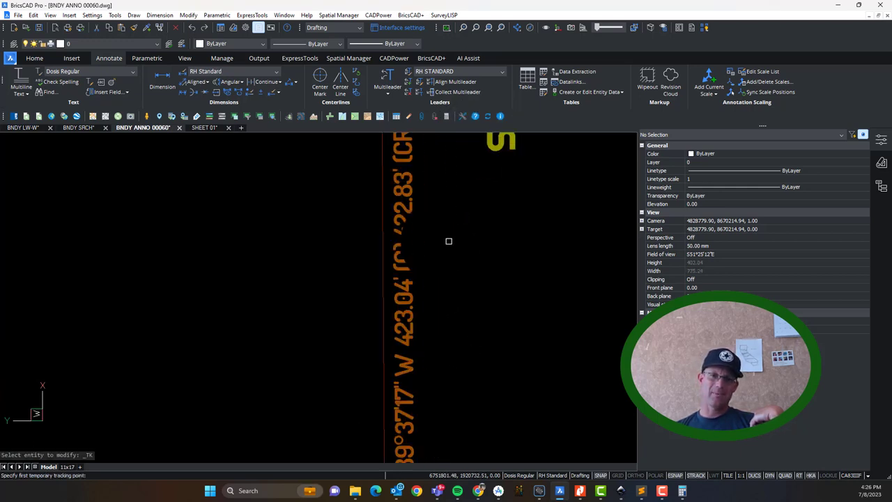
middle_click_drag(426, 256, 421, 338)
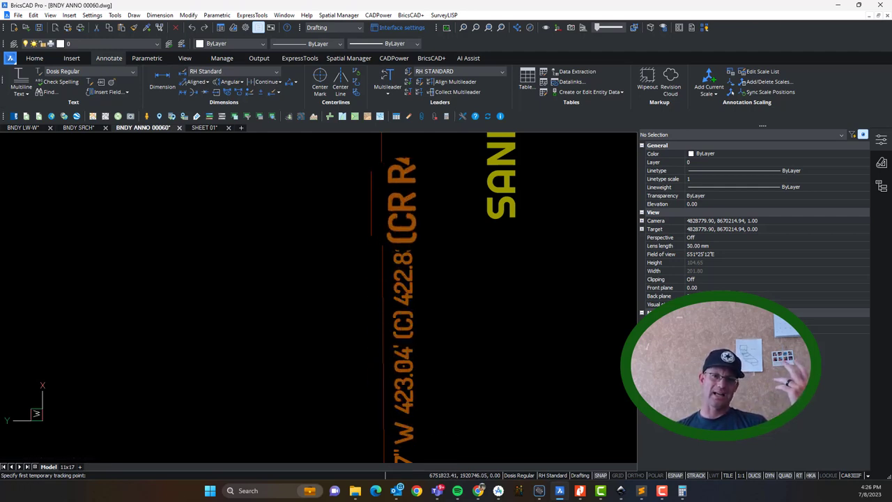
scroll(405, 212, "down", 5)
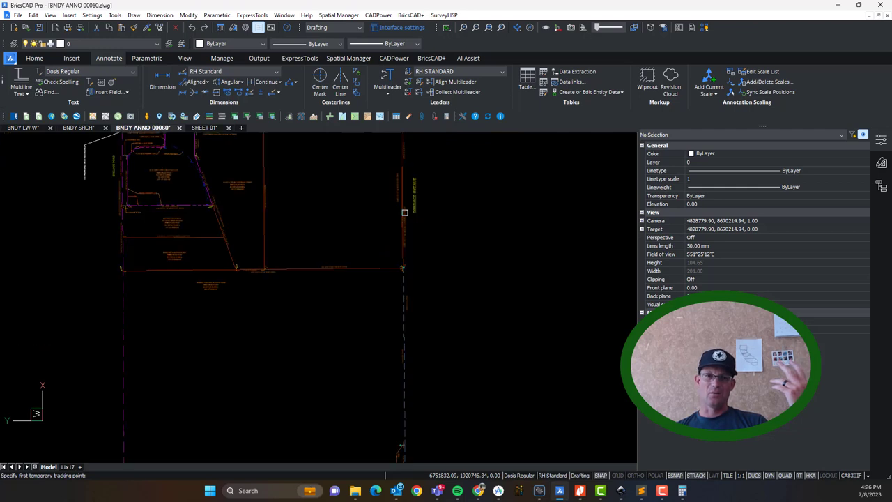
Draw a line from the lot-corner monument to the offset monument at the 30.04' label along Sandage Avenue.
scroll(404, 178, "up", 3)
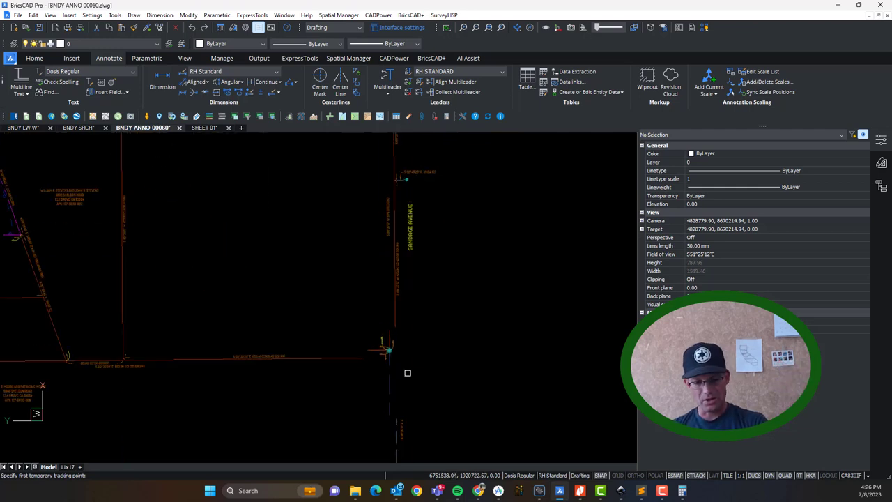
type("l")
key("Return")
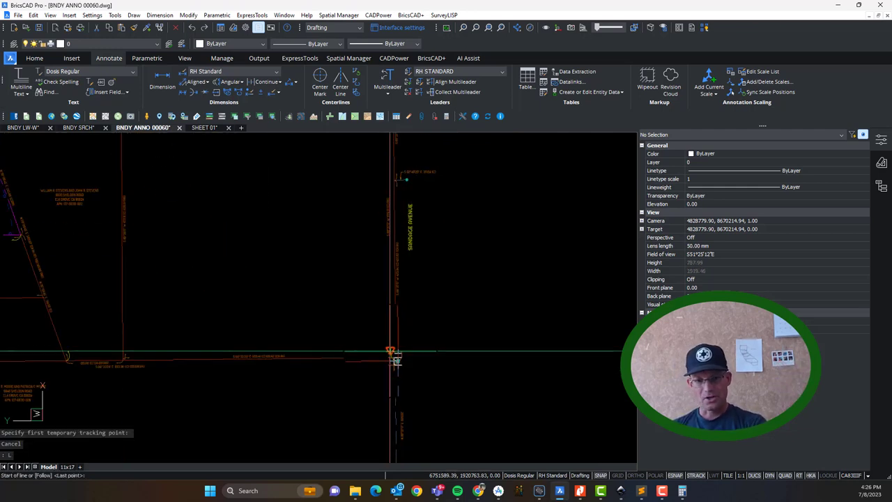
scroll(396, 359, "up", 3)
left_click(415, 370)
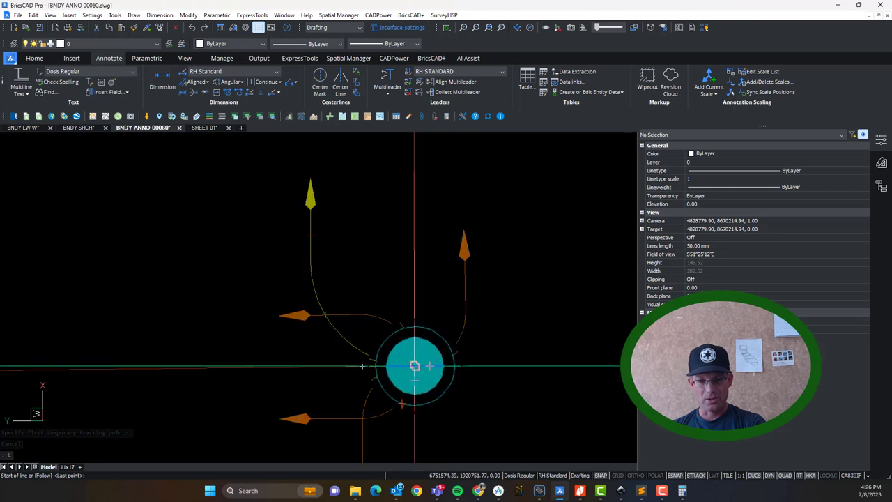
scroll(453, 352, "down", 3)
scroll(428, 296, "up", 8)
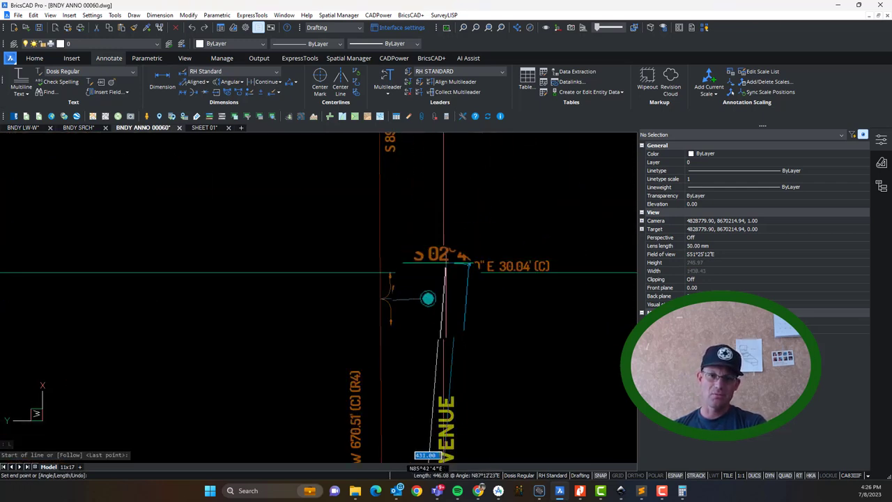
left_click(431, 268)
scroll(431, 268, "down", 8)
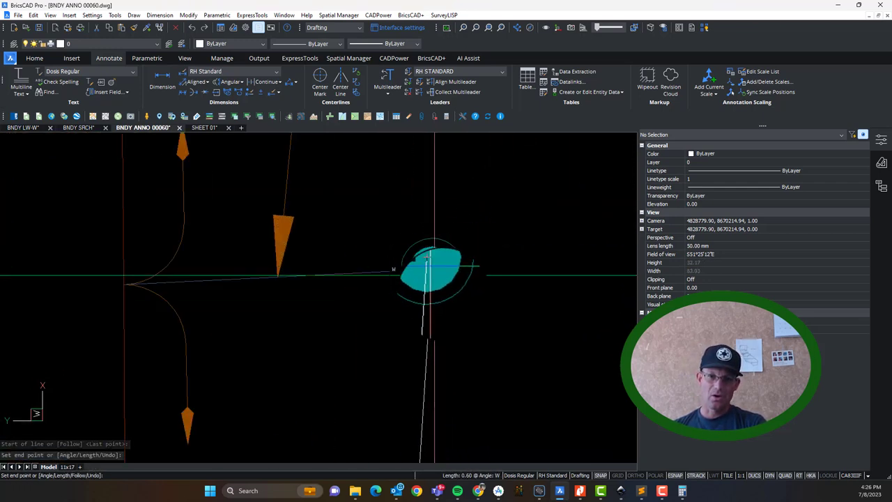
key("Escape")
Erase the temporary line running between the two monuments along Sandage Avenue.
scroll(403, 267, "up", 6)
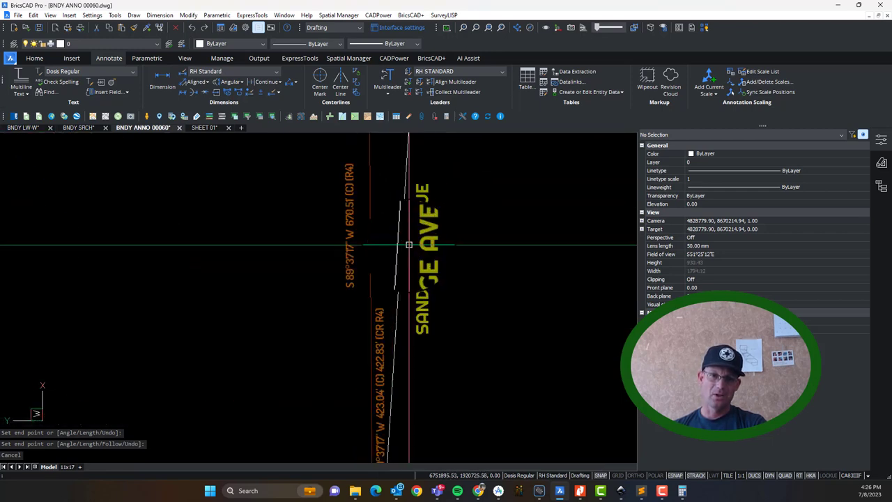
left_click(393, 292)
scroll(393, 292, "down", 6)
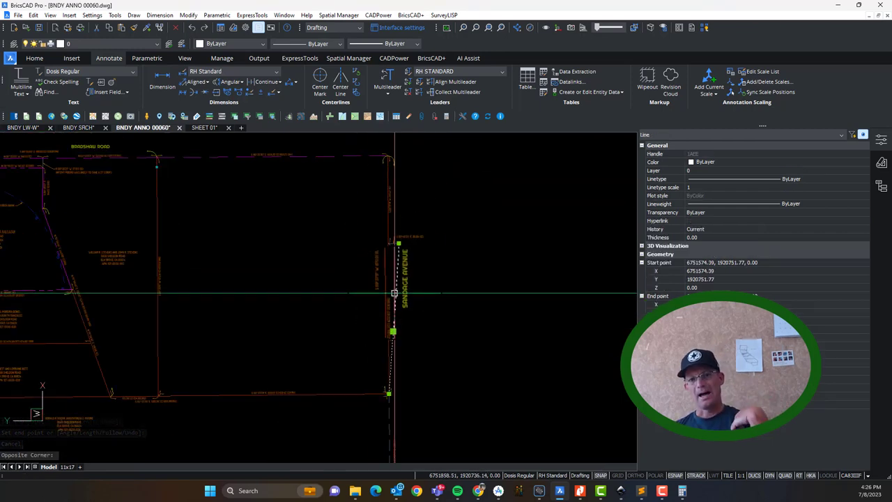
scroll(393, 292, "up", 5)
scroll(394, 293, "down", 1)
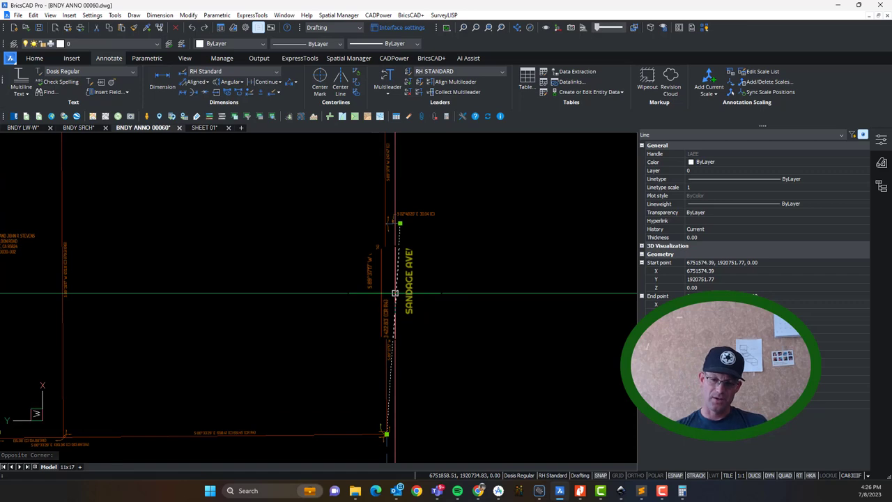
key("Delete")
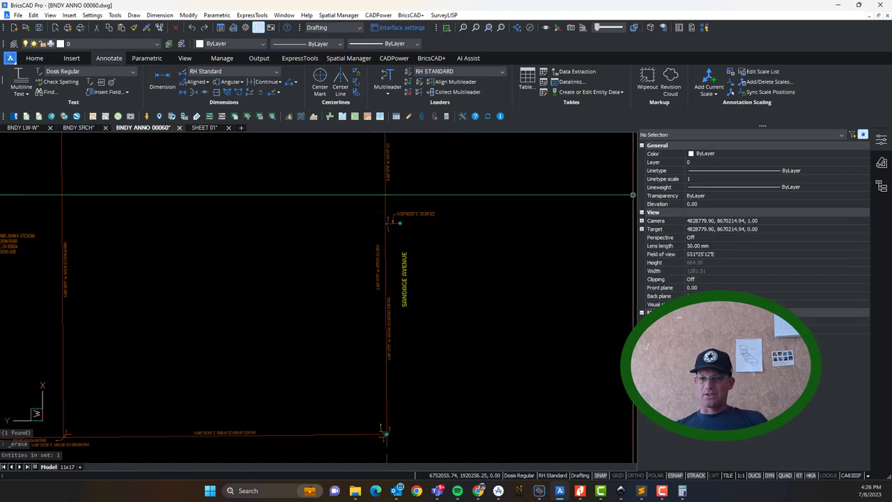
Switch to Nitro Pro to check Sandage Avenue on parcel map 104-PM-017, move its window aside and return to BricsCAD.
key("alt+Tab")
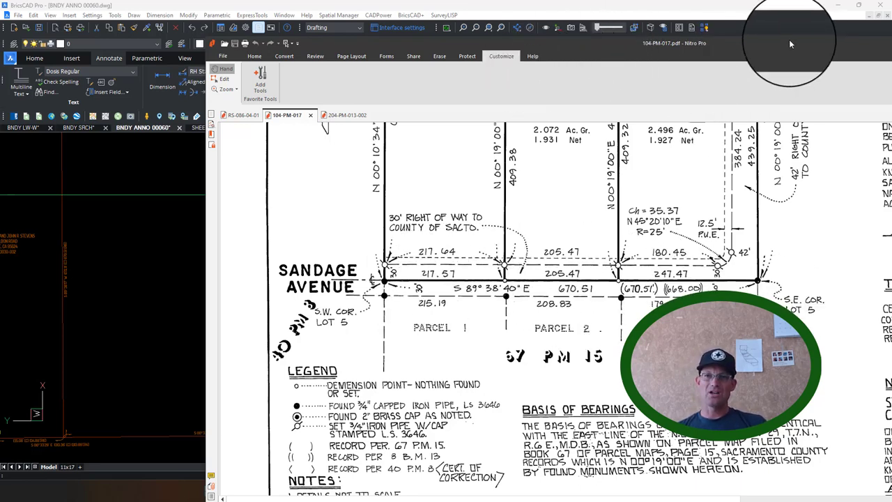
left_click_drag(789, 43, 891, 43)
left_click(502, 248)
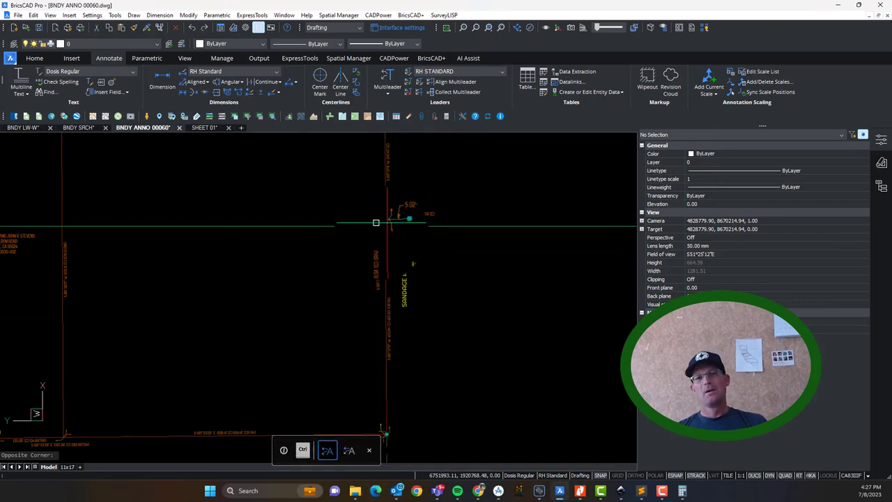
Examine the Sandage Avenue line from the 30.04' offset monument past the lot corner to the 20.20' offset monument.
scroll(392, 331, "up", 6)
scroll(385, 295, "down", 5)
scroll(390, 279, "down", 4)
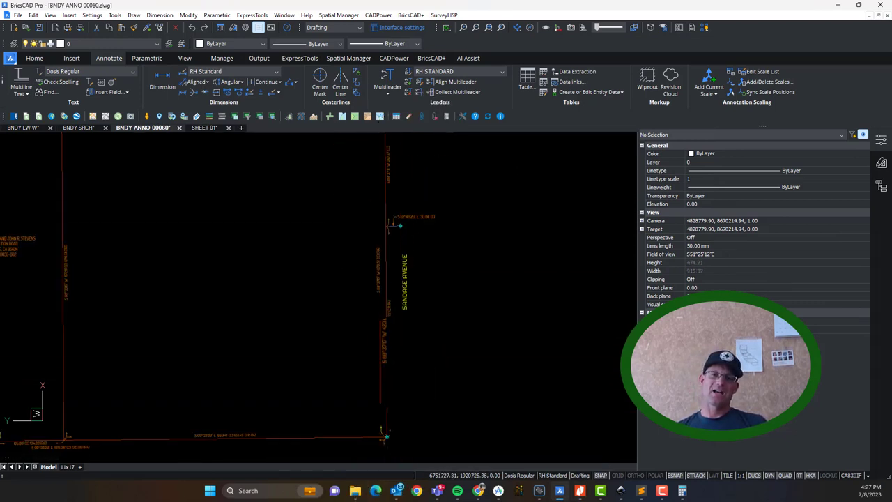
middle_click_drag(462, 360, 404, 215)
mouse_move(419, 167)
middle_mouse_down()
mouse_move(416, 365)
mouse_move(414, 215)
middle_mouse_up()
scroll(399, 277, "up", 2)
scroll(404, 296, "up", 3)
scroll(353, 223, "down", 3)
middle_click_drag(400, 302, 416, 239)
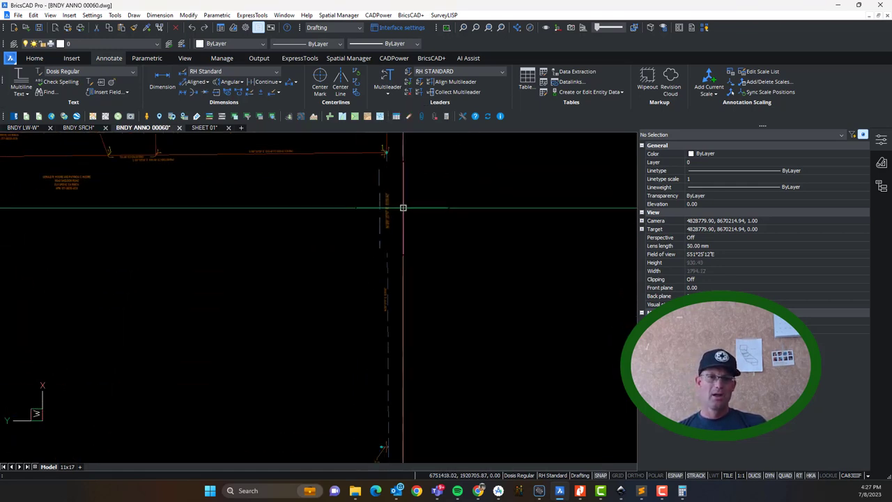
scroll(411, 384, "down", 3)
middle_click_drag(414, 405, 424, 175)
middle_click_drag(417, 365, 416, 298)
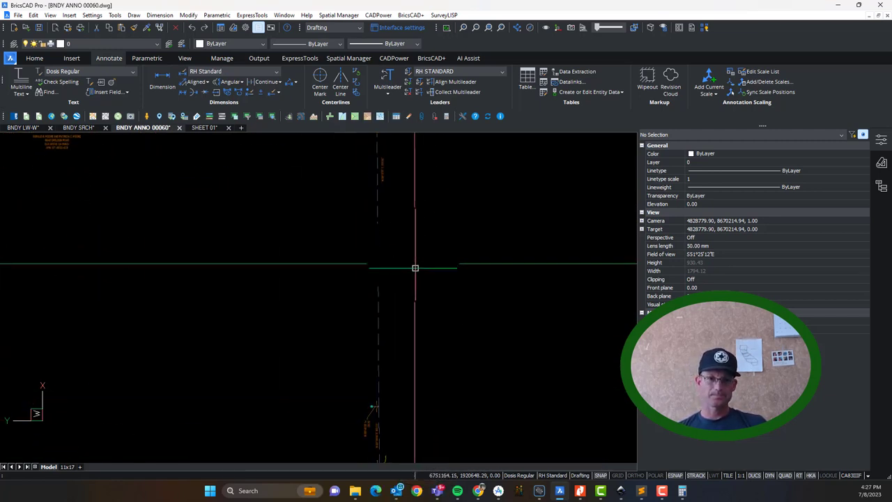
middle_click_drag(408, 370, 414, 287)
scroll(378, 320, "up", 4)
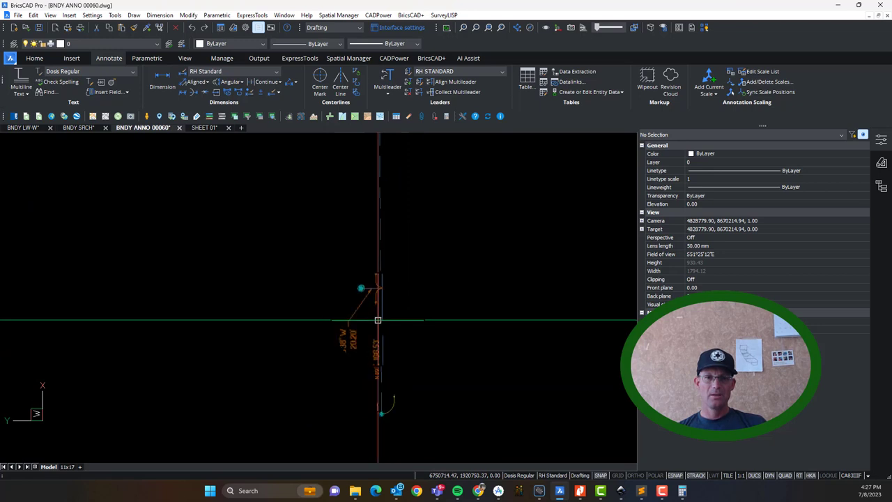
scroll(378, 319, "up", 4)
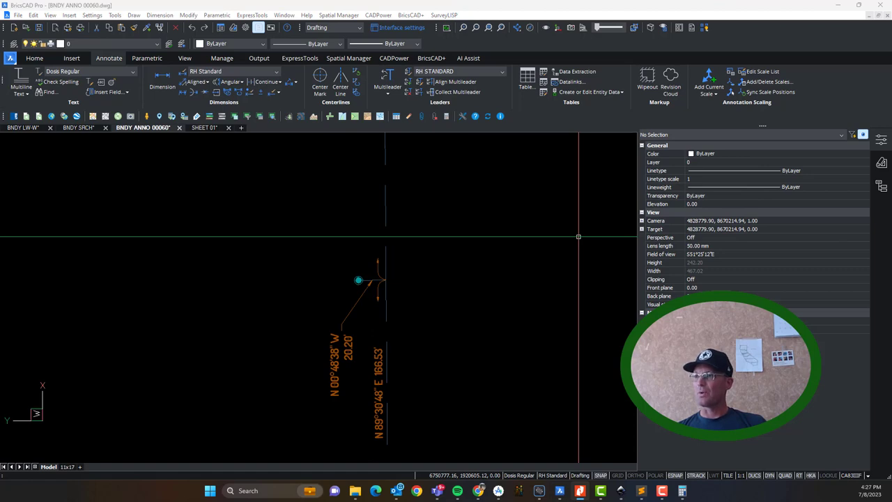
Bring parcel map 204-PM-013-002 into view in Nitro Pro, review its Sandage Avenue monuments and record distances, and put the window away.
left_click_drag(891, 132, 552, 6)
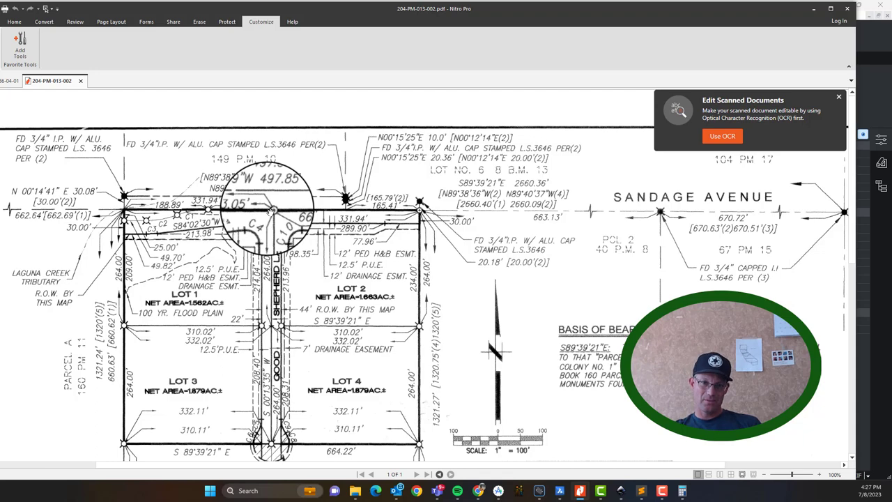
scroll(426, 213, "up", 2, "ctrl")
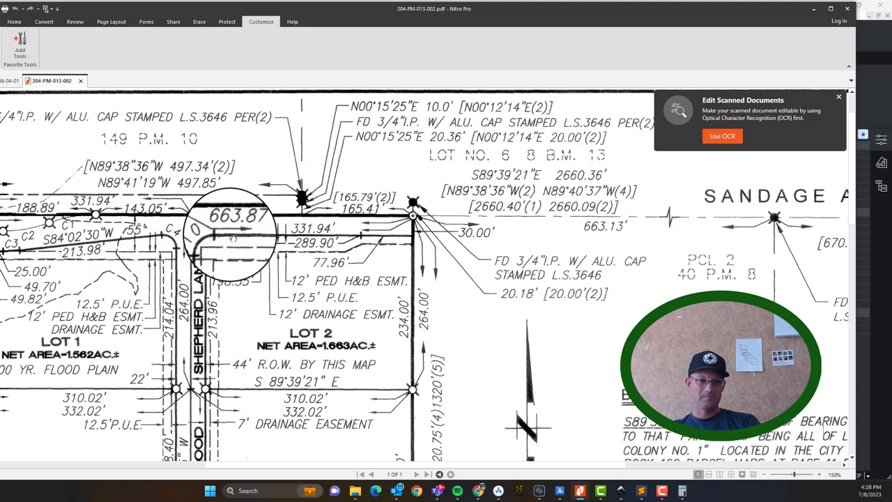
scroll(521, 288, "down", 4, "ctrl")
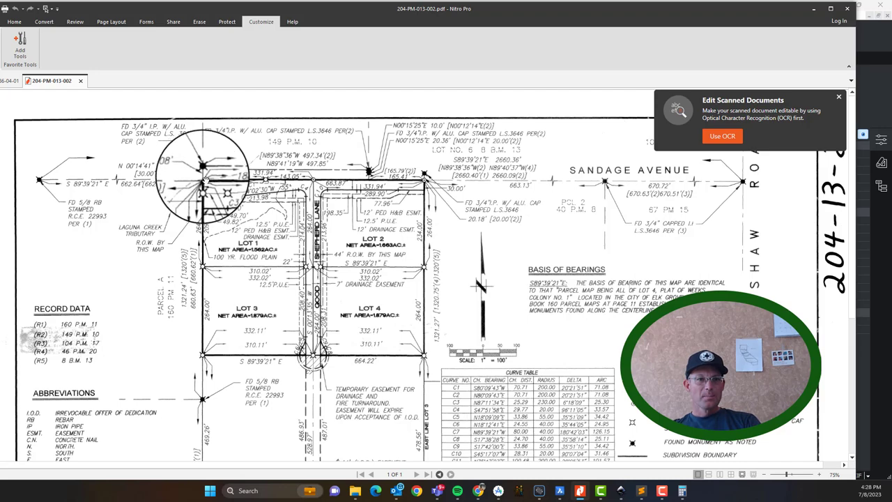
scroll(203, 179, "up", 2, "ctrl")
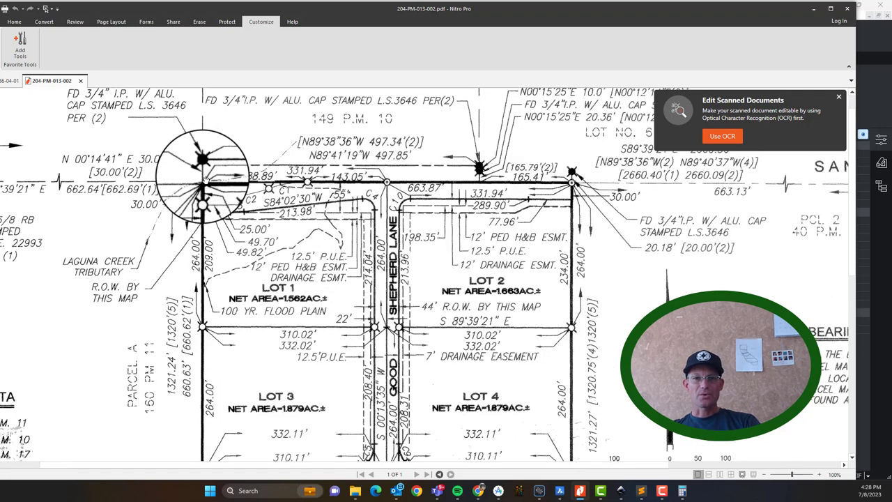
scroll(206, 180, "down", 1, "ctrl")
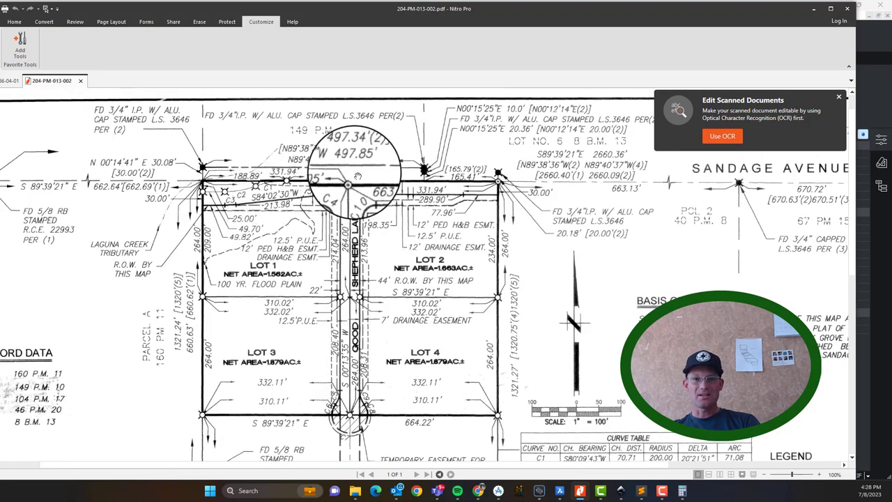
left_click_drag(614, 221, 549, 217)
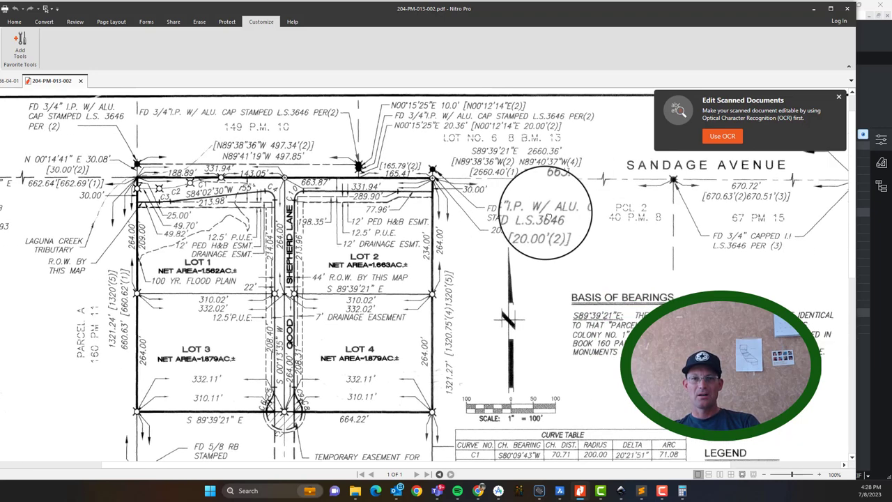
scroll(545, 213, "right", 4)
scroll(545, 213, "up", 1)
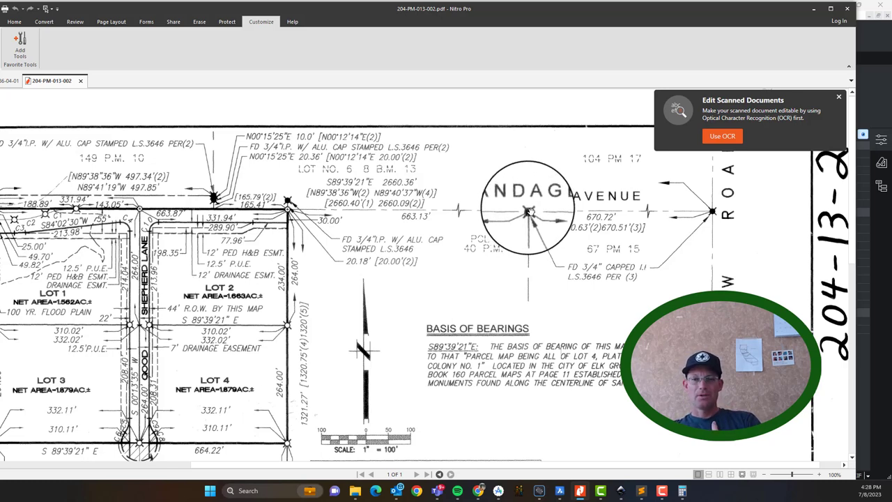
scroll(460, 223, "left", 2)
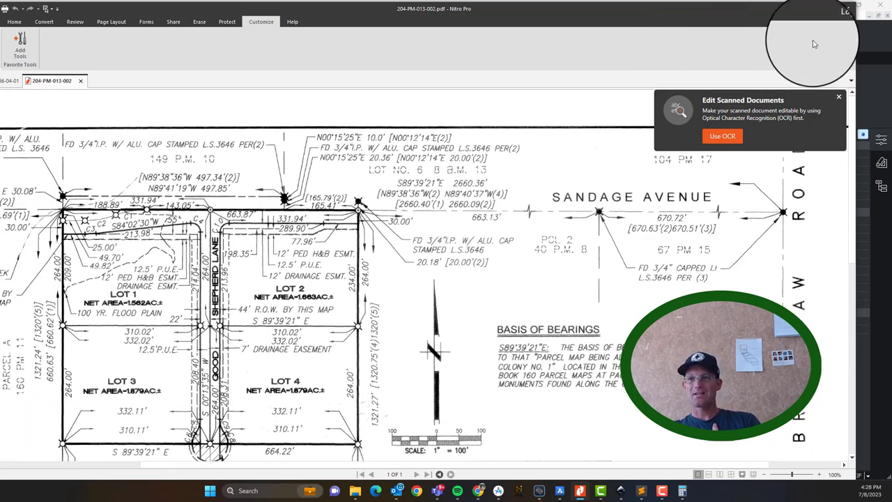
left_click(813, 9)
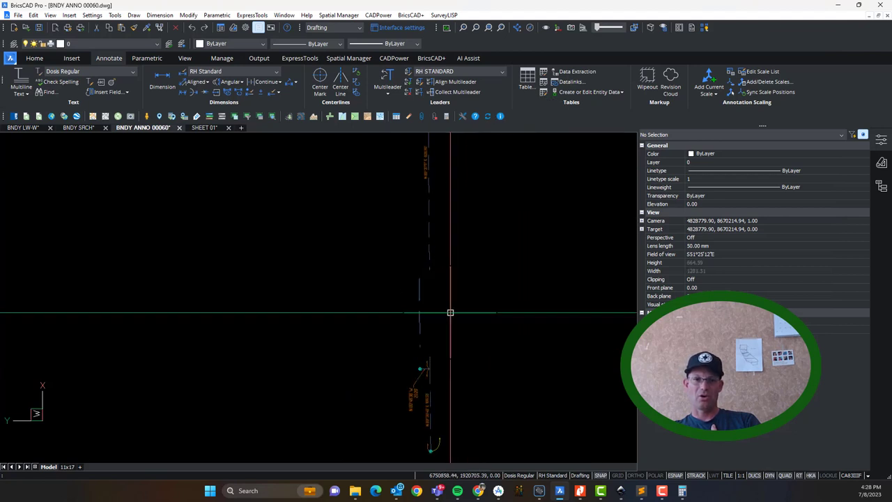
Compare the lot-corner monument with the 20.20' offset monument and the avenue line between them in the BricsCAD drawing.
middle_click_drag(435, 257, 450, 374)
scroll(437, 189, "up", 2)
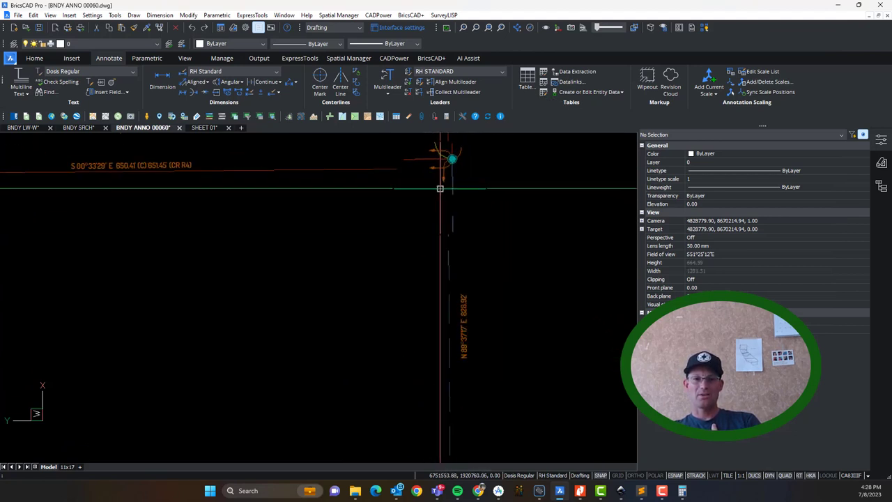
scroll(450, 163, "down", 4)
scroll(470, 397, "up", 6)
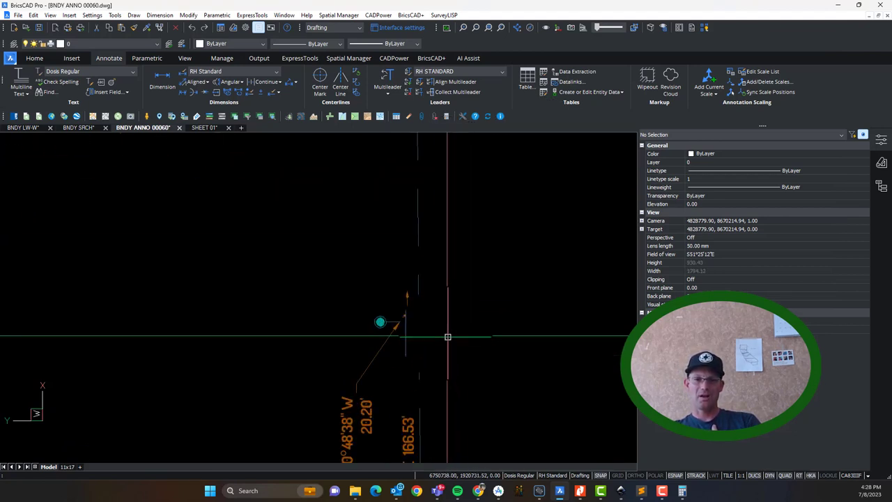
scroll(421, 325, "down", 2)
mouse_move(456, 388)
middle_mouse_down()
mouse_move(478, 203)
mouse_move(484, 345)
middle_mouse_up()
scroll(478, 203, "down", 1)
scroll(446, 383, "down", 3)
middle_click_drag(492, 258, 484, 346)
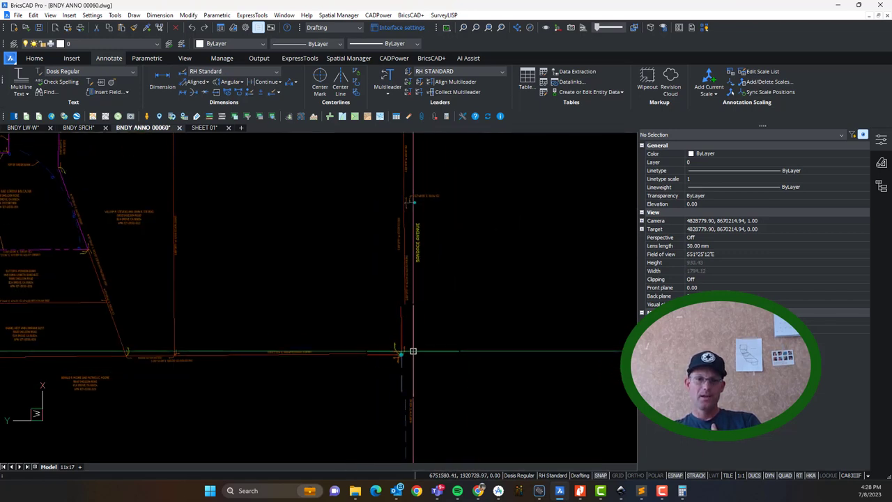
scroll(410, 352, "up", 1)
scroll(395, 357, "down", 3)
middle_click_drag(418, 323, 436, 360)
Move the outer yellow curved arrow from the Bradshaw Road end of the avenue line to the lot-corner monument.
scroll(401, 275, "up", 5)
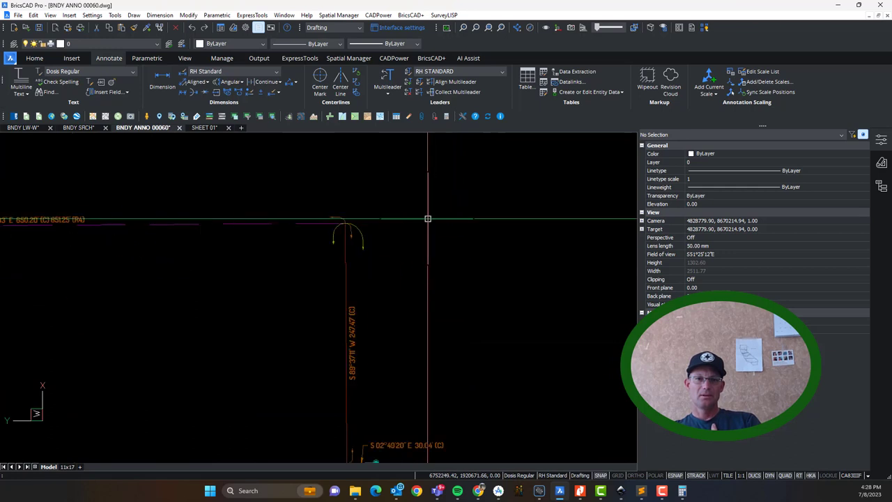
scroll(368, 255, "up", 1)
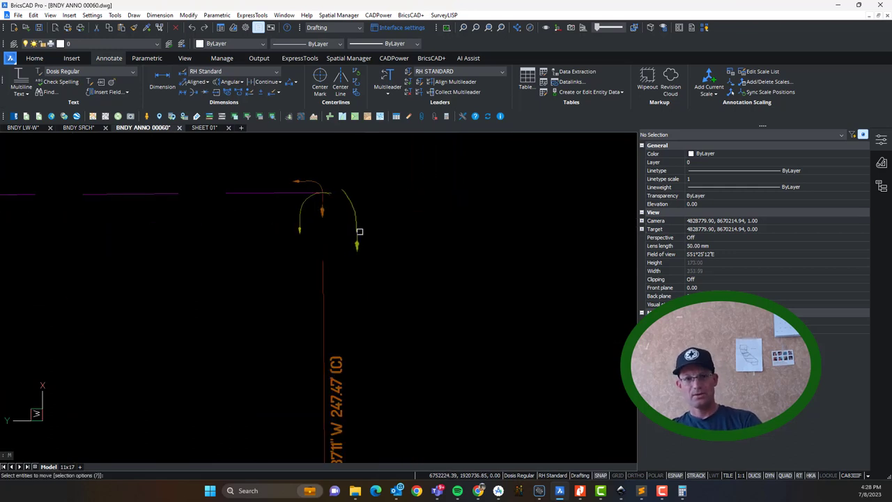
key("Return")
scroll(325, 190, "down", 5)
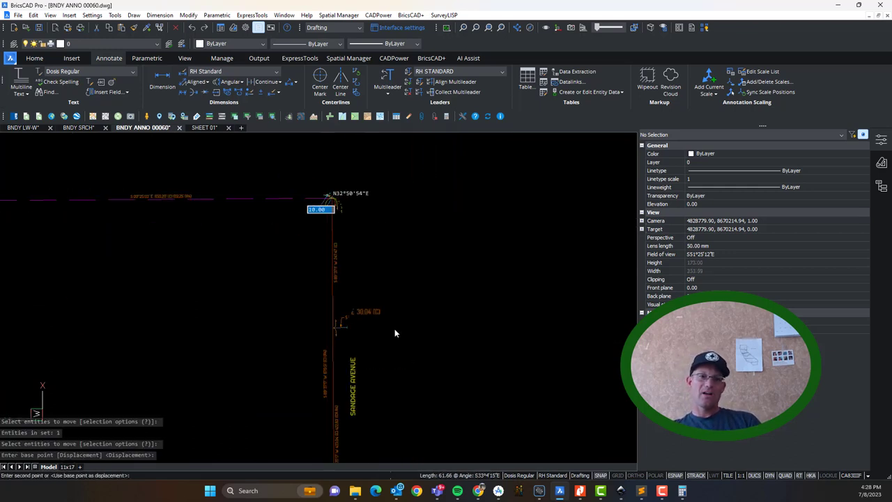
middle_click_drag(394, 333, 440, 130)
scroll(408, 308, "up", 4)
middle_click_drag(409, 309, 455, 389)
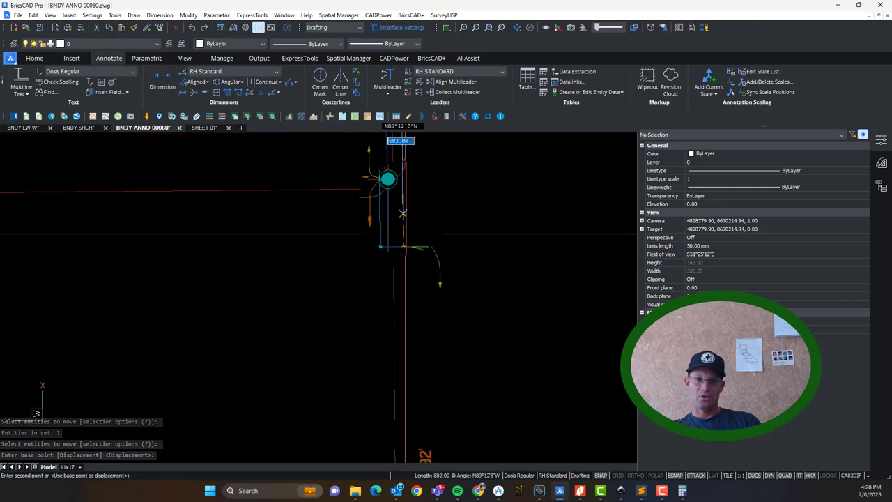
scroll(403, 192, "up", 3)
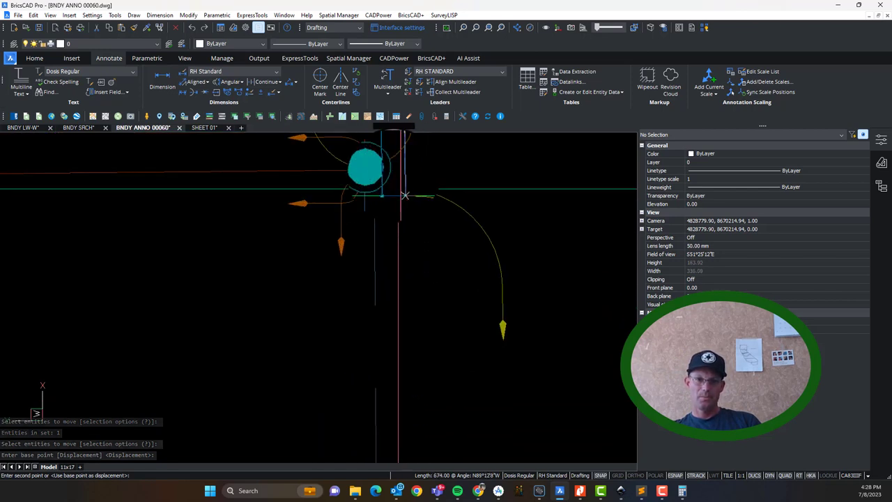
left_click(376, 170)
scroll(509, 233, "down", 4)
middle_click_drag(512, 298, 482, 193)
scroll(479, 264, "down", 5)
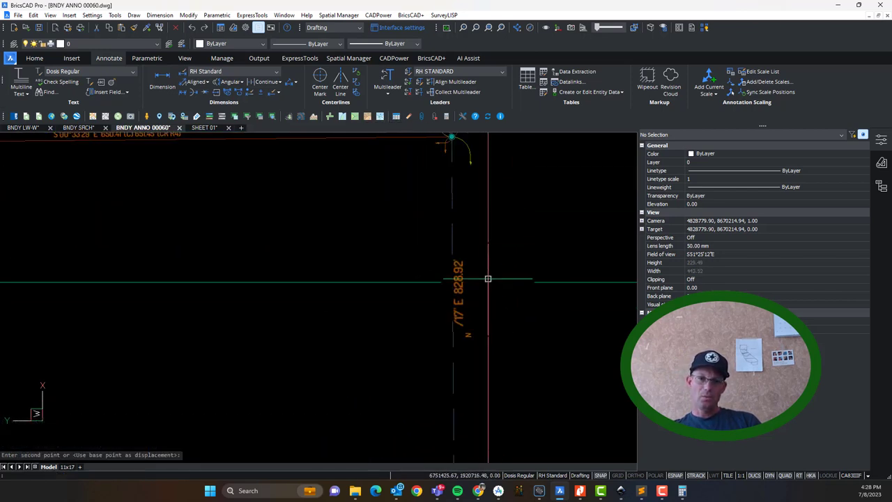
scroll(470, 375, "up", 4)
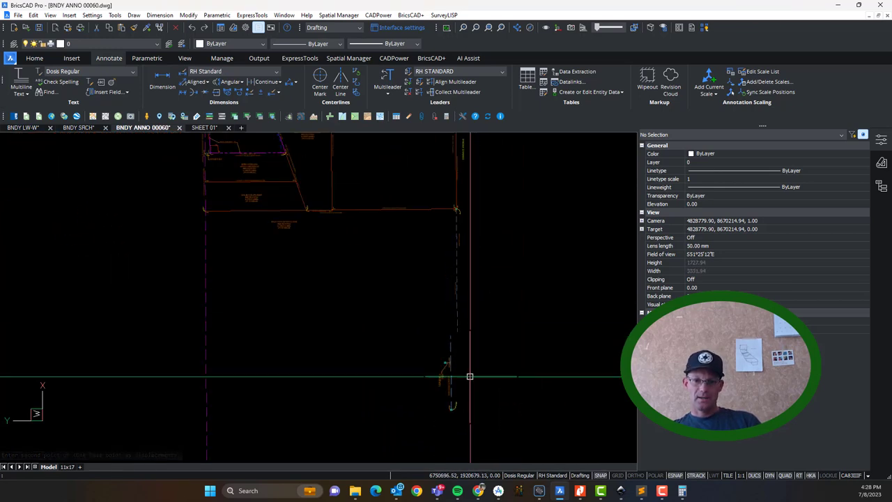
Draw a line along Sandage Avenue from the monument at the far end of the 166.53' course to the lot-corner monument.
scroll(490, 392, "down", 3)
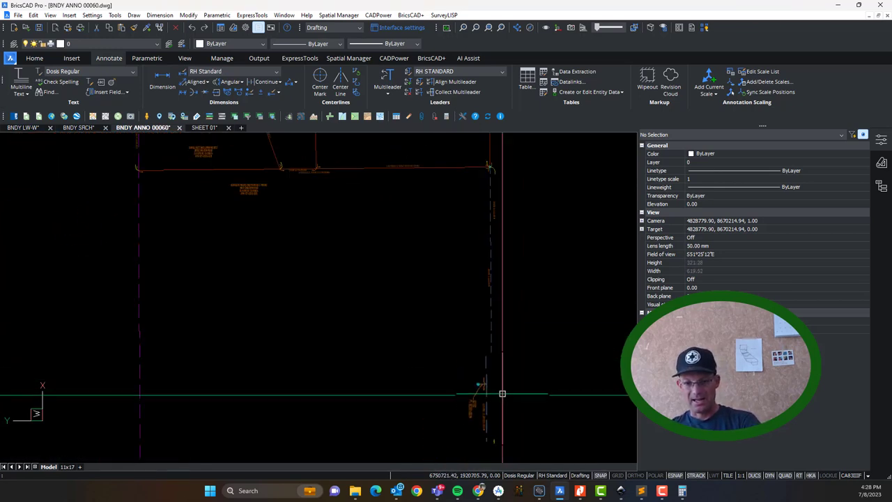
scroll(491, 426, "up", 4)
middle_click_drag(495, 432, 500, 349)
type("L")
key("Return")
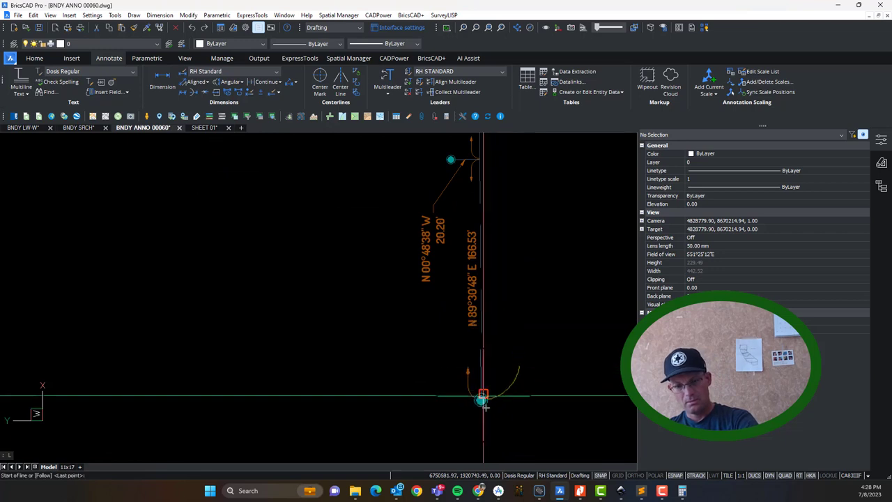
scroll(483, 399, "up", 4)
left_click(475, 394)
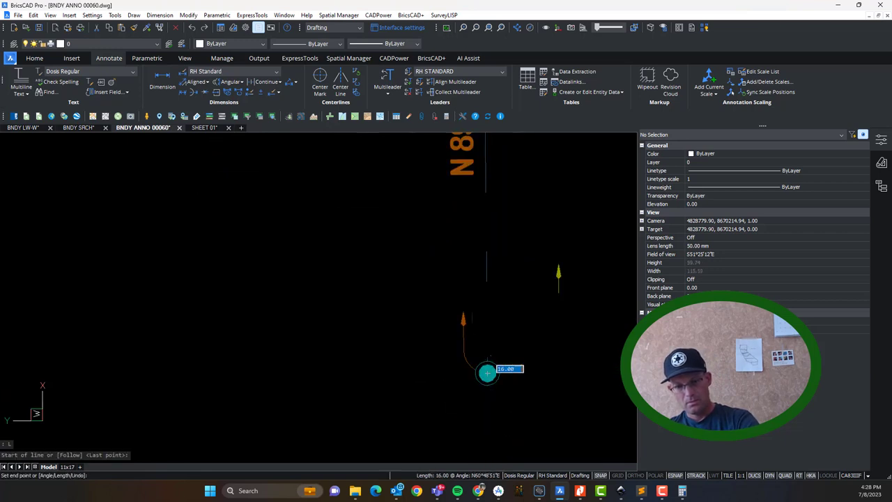
scroll(488, 377, "down", 5)
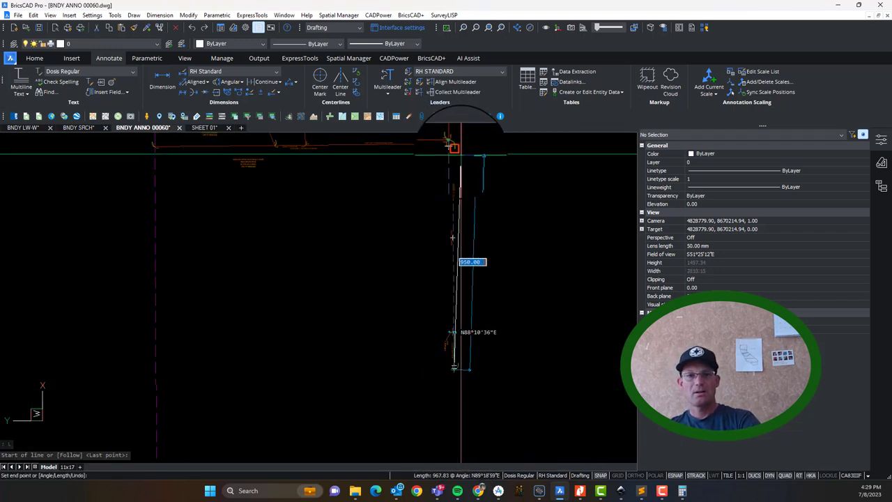
scroll(452, 145, "up", 4)
middle_click_drag(443, 146, 478, 288)
scroll(477, 279, "up", 3)
scroll(475, 268, "up", 4)
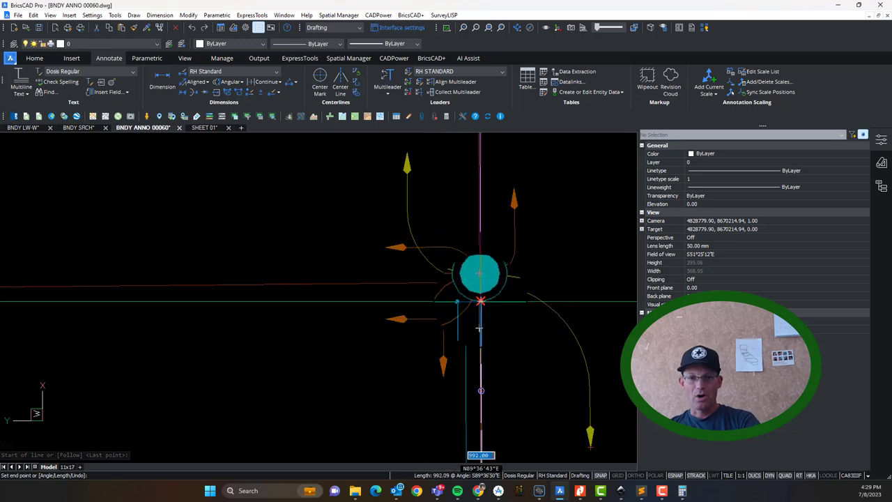
left_click(476, 246)
key("Return")
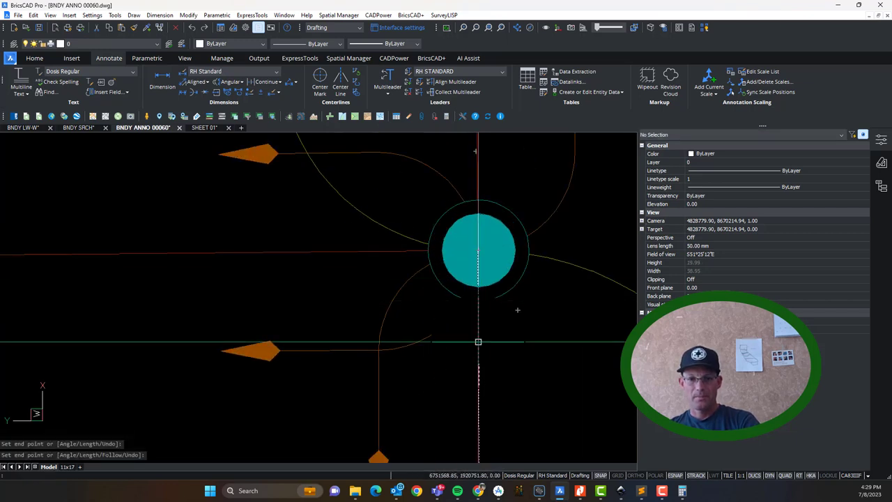
Select the new line at the lot-corner monument to inspect its properties and extent, and clear the selection.
left_click(475, 335)
key("Escape")
left_click(478, 352)
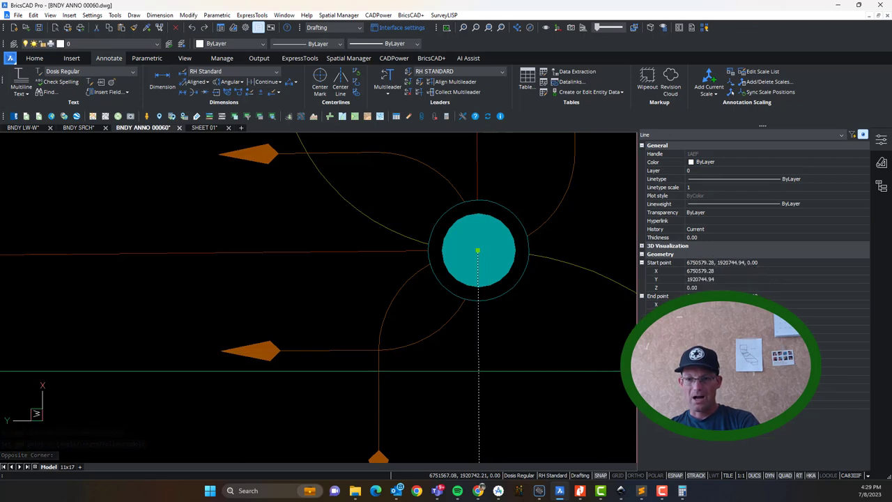
scroll(528, 296, "down", 5)
key("Escape")
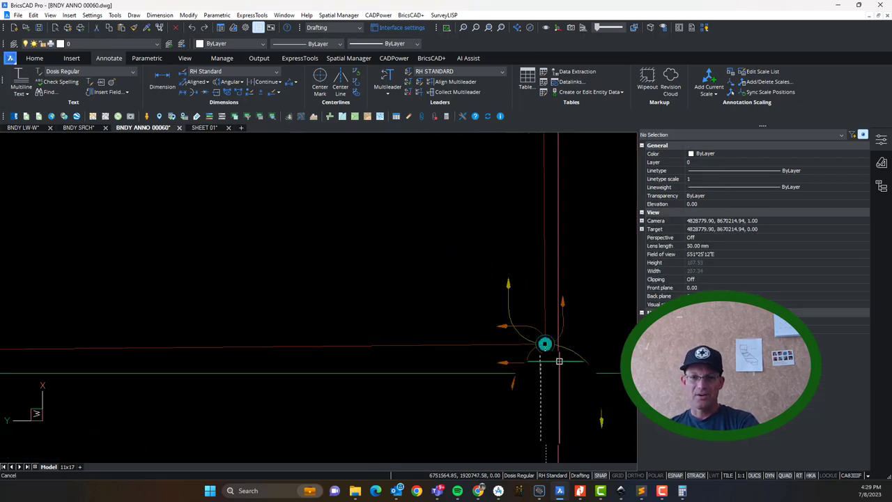
scroll(527, 320, "down", 3)
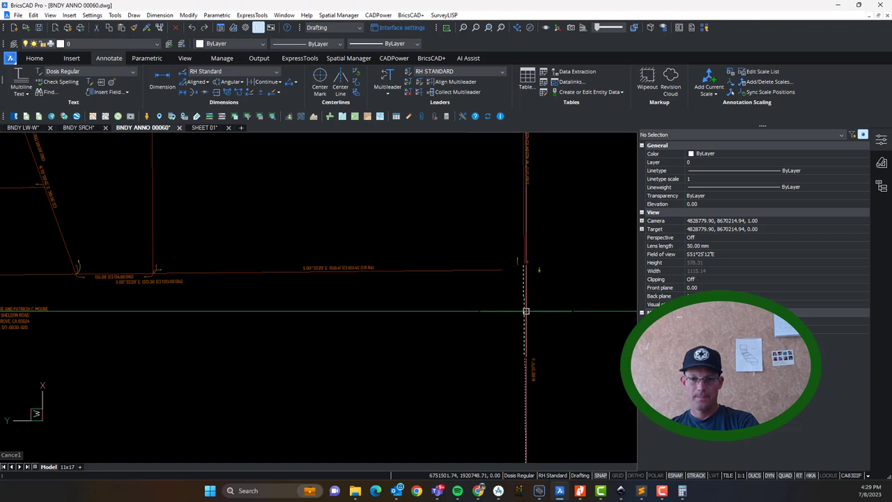
Offset the new monument-to-monument line 15' toward the side away from the parcels.
middle_click_drag(520, 351, 505, 279)
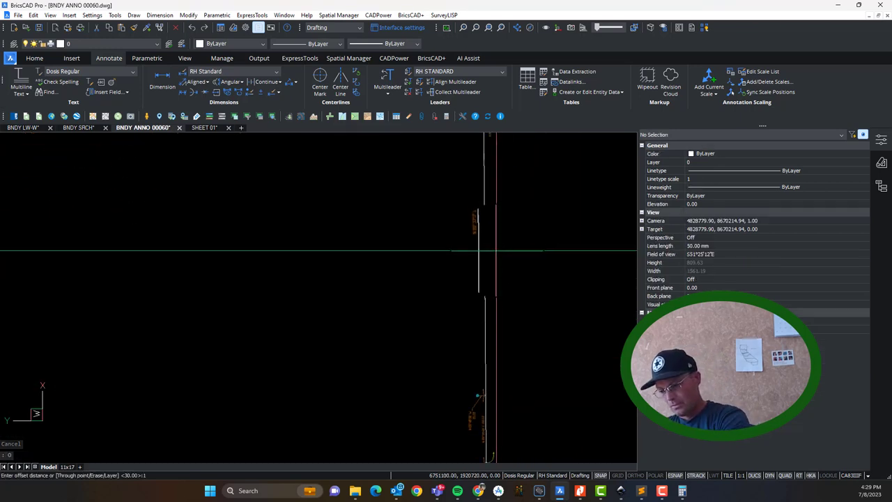
type("5")
key("Return")
left_click(485, 280)
left_click(536, 278)
key("Escape")
middle_click_drag(533, 242, 504, 333)
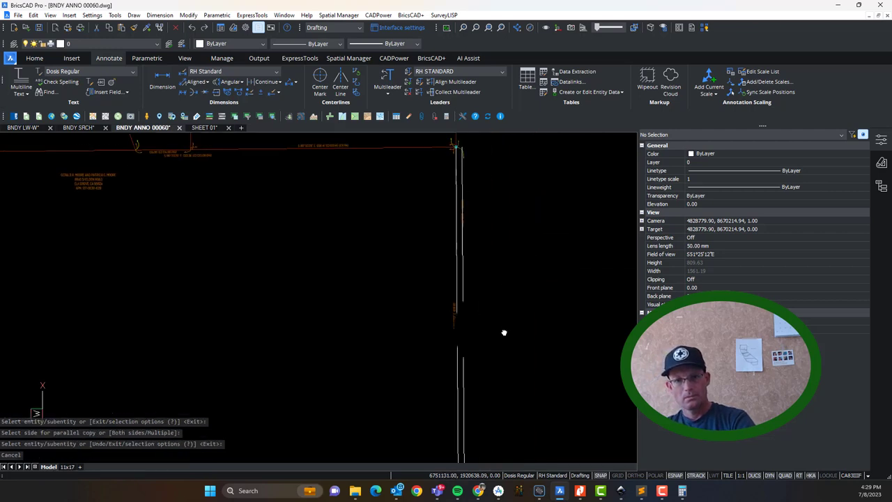
Try to move the outer N 89°37'17" E 828.92' text to the midpoint of the offset line.
scroll(464, 314, "up", 4)
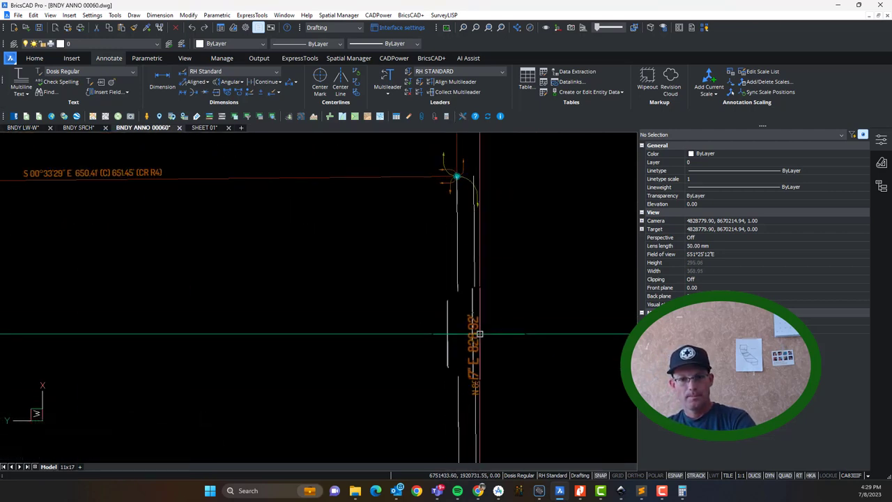
left_click(474, 358)
left_click(475, 358)
scroll(488, 356, "down", 3)
scroll(495, 376, "up", 5)
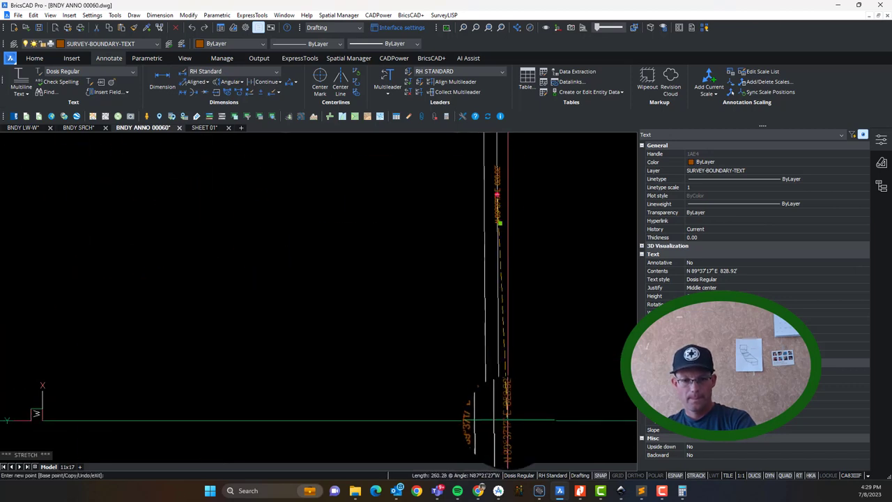
scroll(493, 396, "down", 3)
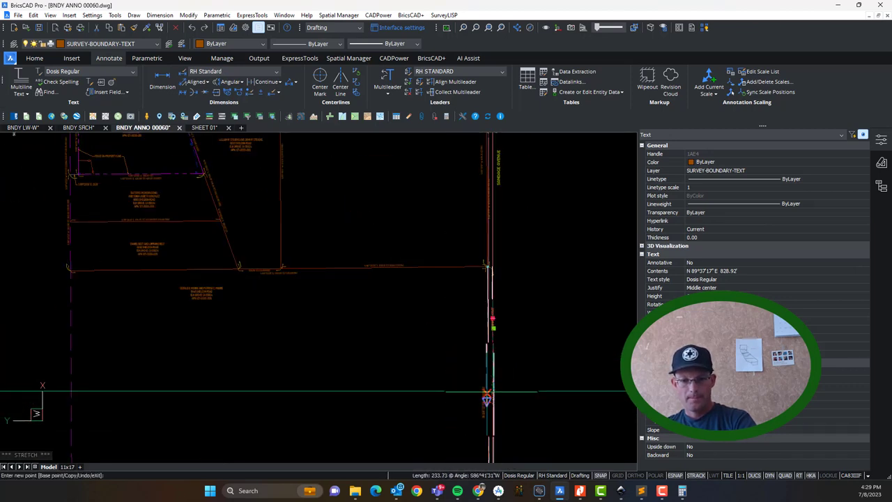
type("MID")
key("Return")
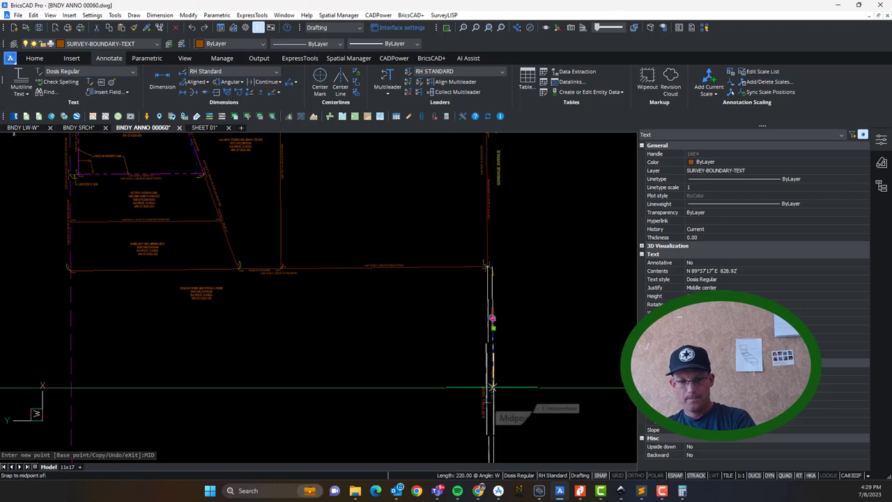
scroll(488, 398, "up", 5)
left_click(496, 387)
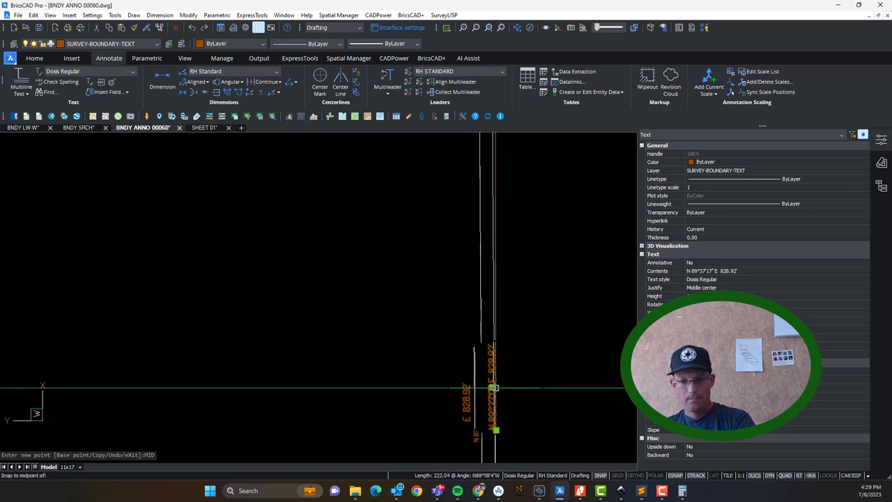
Move the outer N 89°37'17" E 828.92' text to the midpoint of the offset line and delete that guide line.
scroll(495, 387, "down", 2)
middle_click_drag(520, 360, 459, 194)
scroll(433, 220, "up", 2)
left_click(433, 220)
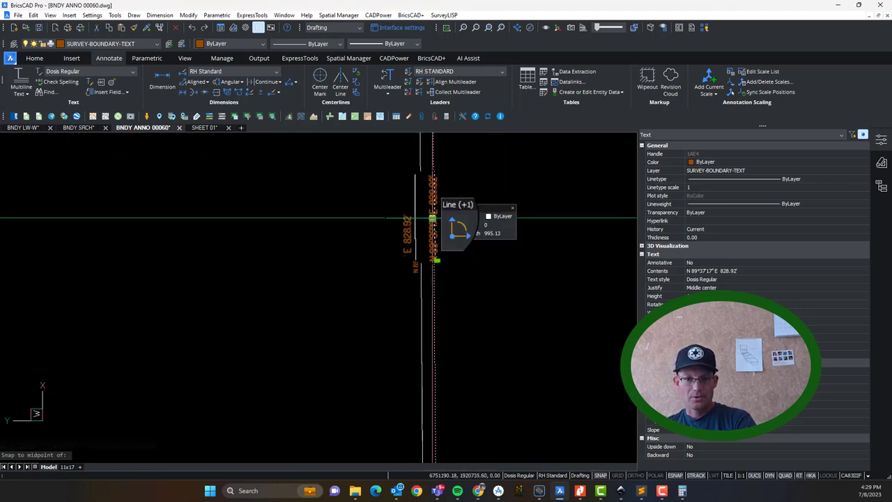
scroll(426, 264, "up", 3)
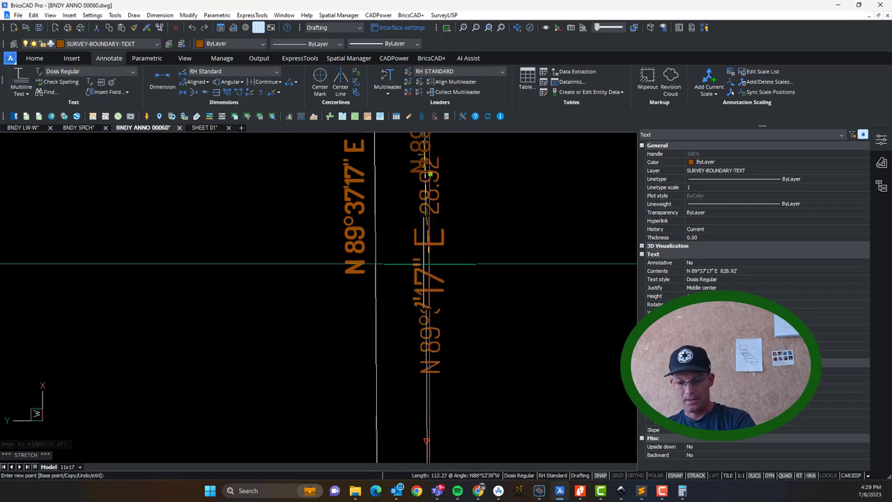
scroll(427, 263, "down", 2)
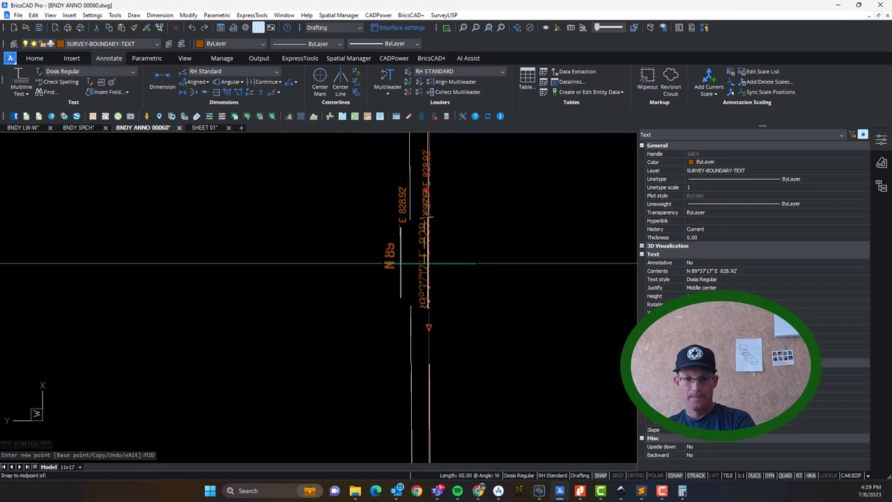
key("Escape")
scroll(428, 263, "down", 1)
left_click(428, 266)
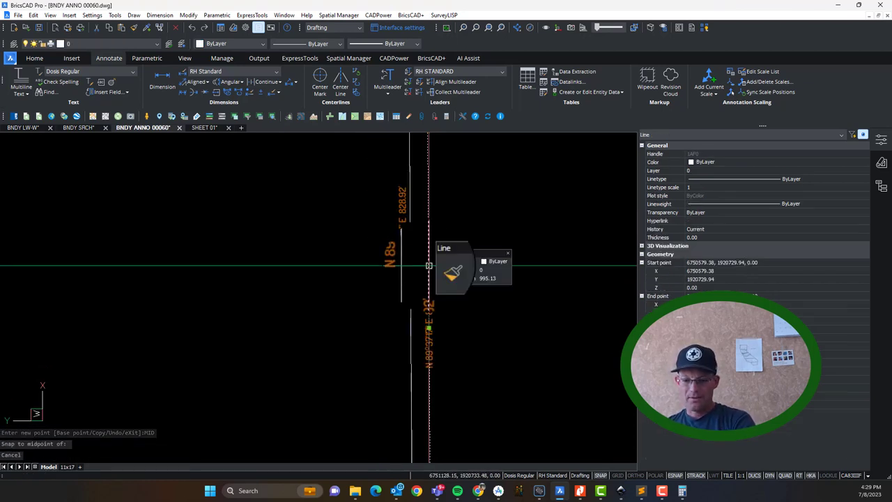
key("Delete")
Change the distance in the outer Sandage Avenue bearing text to 995.13' and append (M).
scroll(432, 299, "up", 3)
double_click(435, 314)
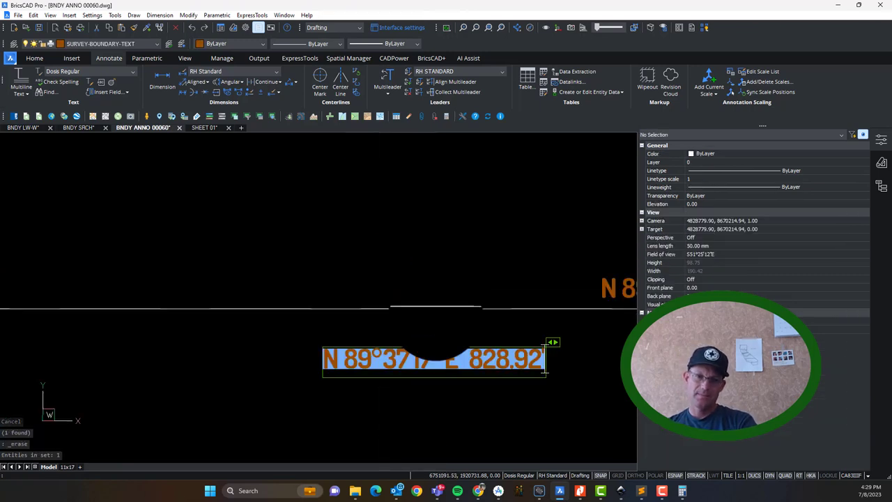
left_click_drag(473, 356, 539, 371)
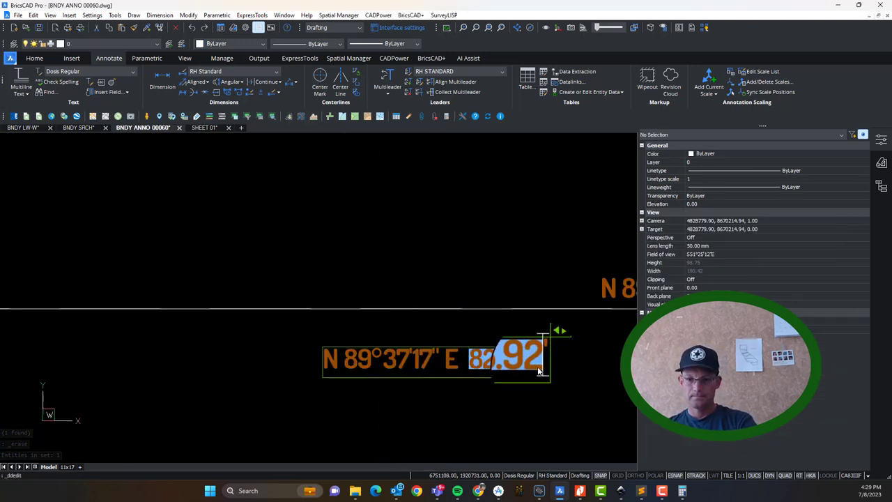
key("BackSpace")
key("BackSpace")
type("95.13'")
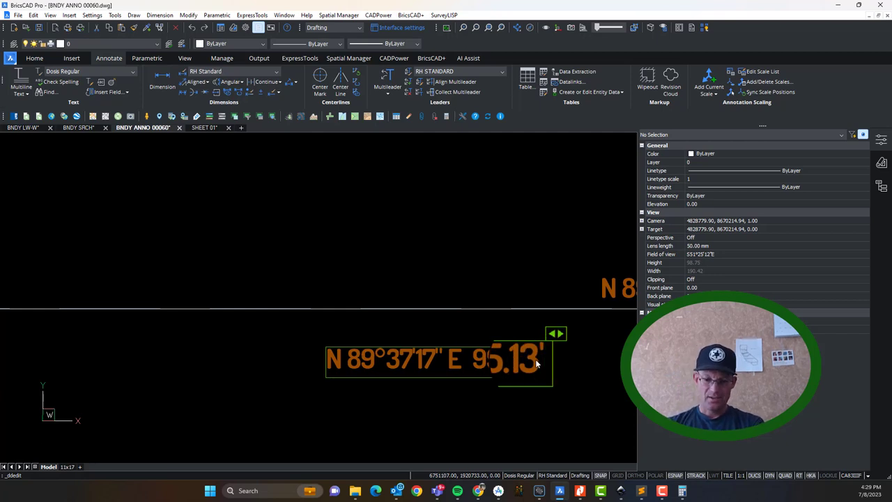
type(" (M)")
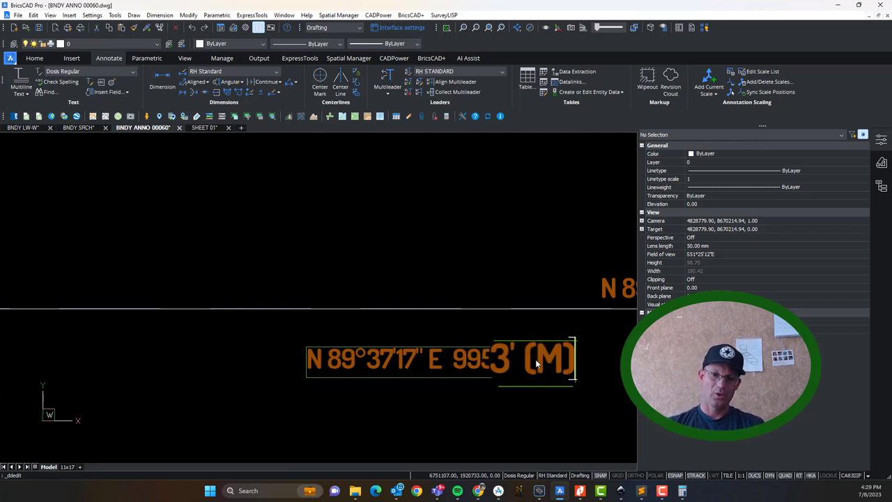
left_click(534, 317)
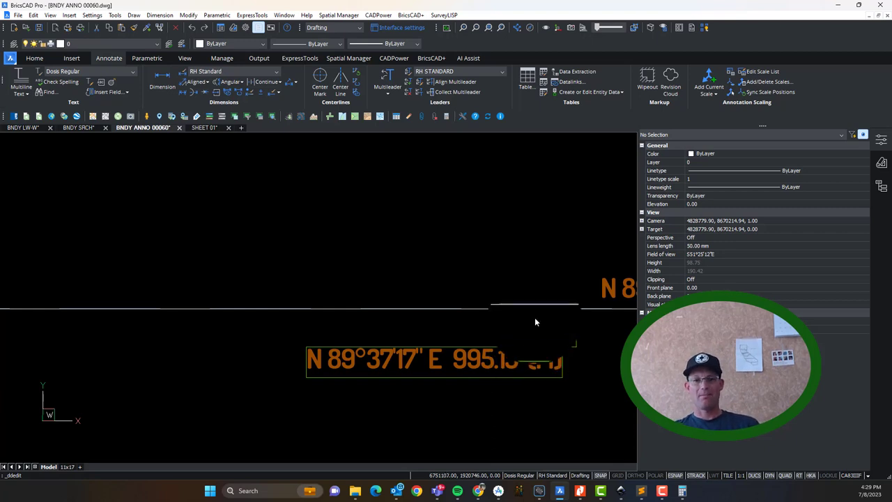
scroll(527, 346, "up", 3)
scroll(513, 350, "down", 6)
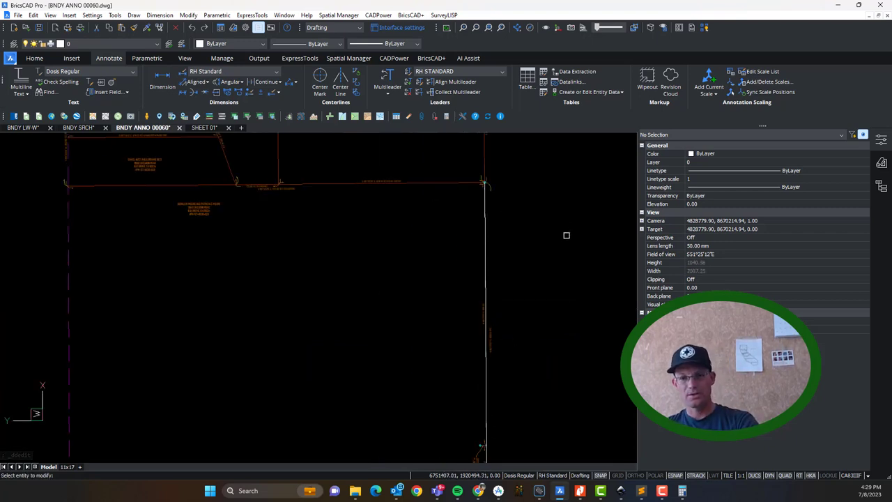
key("Escape")
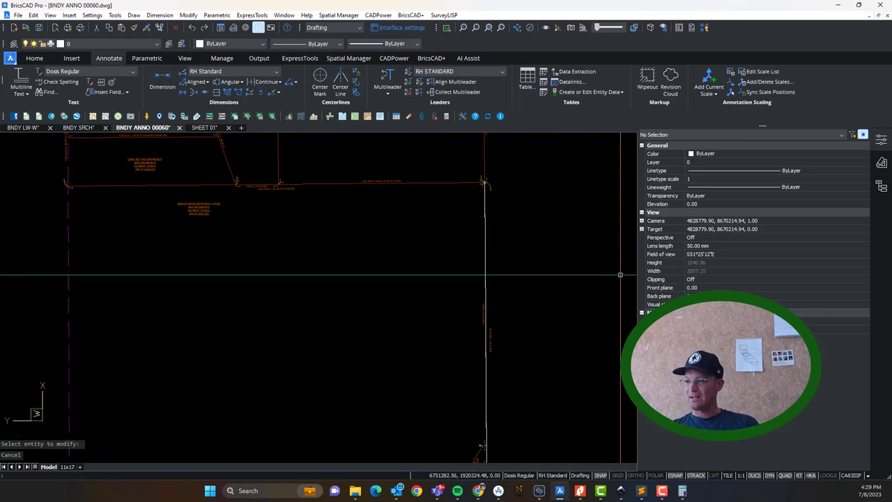
Switch to parcel map 204-PM-013-002 in Nitro Pro, add record distances 663.13 and 331.94 in Calculator, and return to the BricsCAD drawing.
key("alt+Tab")
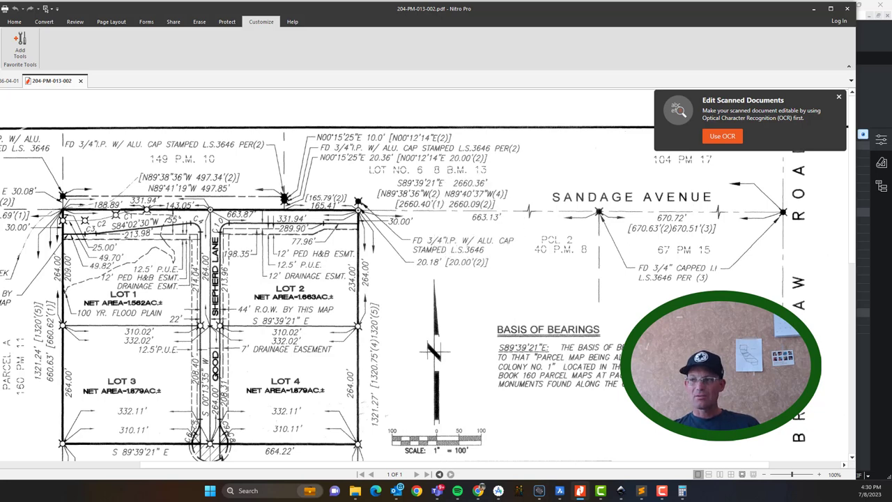
left_click_drag(891, 191, 679, 194)
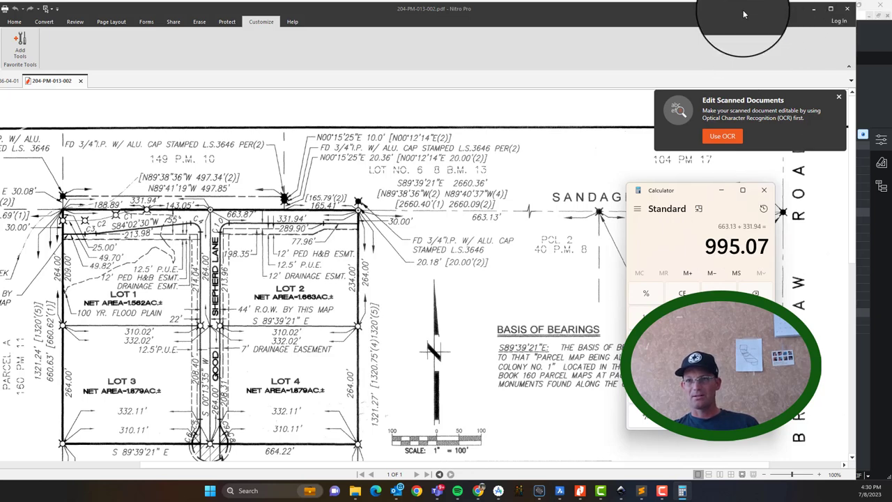
left_click_drag(745, 14, 891, 151)
left_click(621, 274)
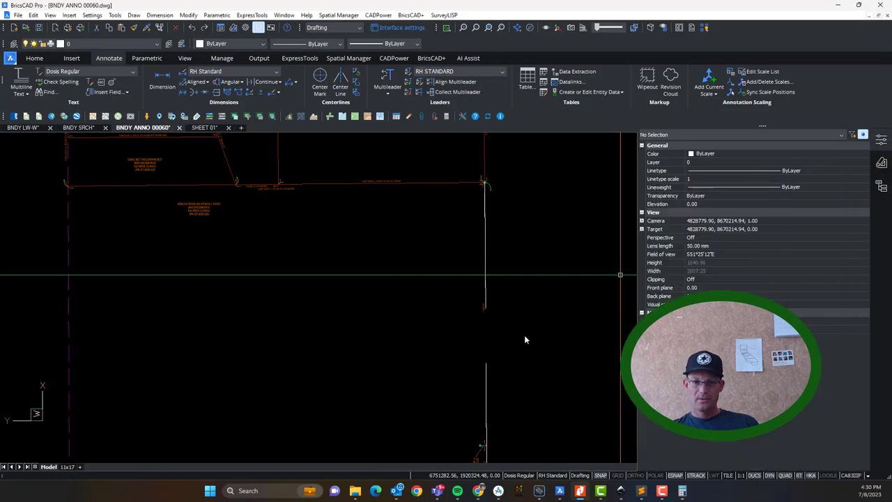
scroll(446, 303, "up", 5)
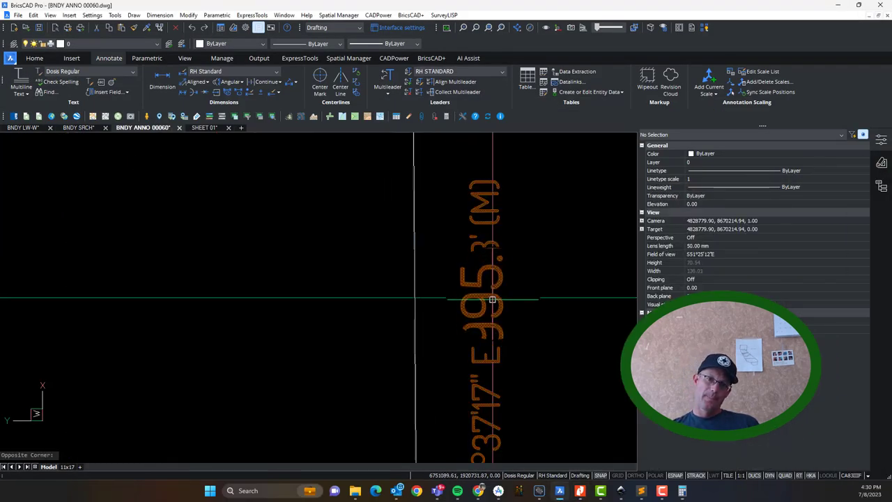
double_click(430, 279)
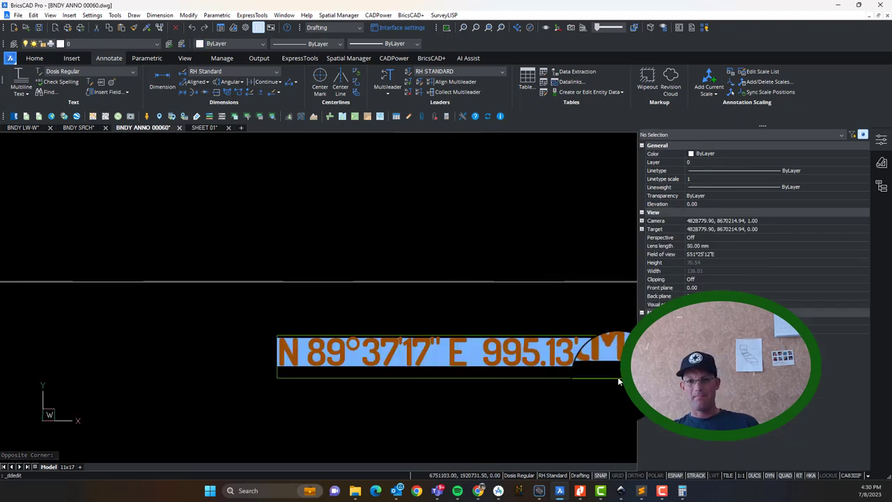
left_click(572, 354)
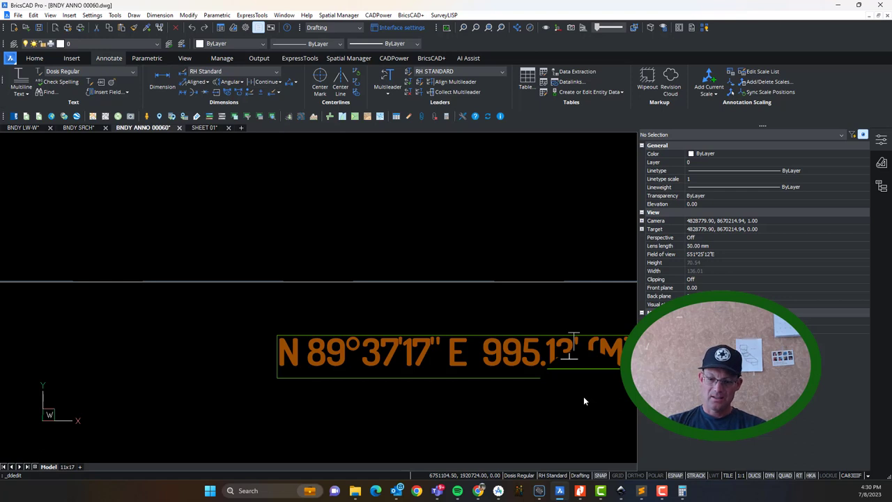
key("BackSpace")
key("BackSpace")
key("BackSpace")
type(".07")
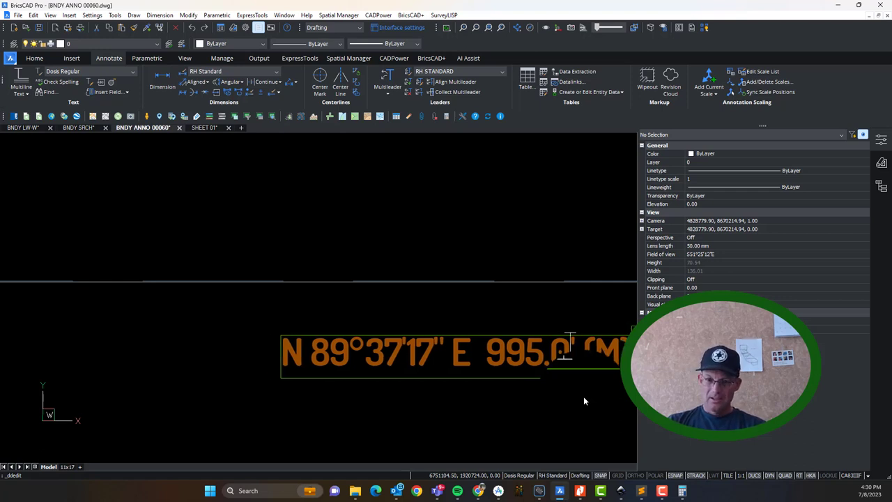
key("Return")
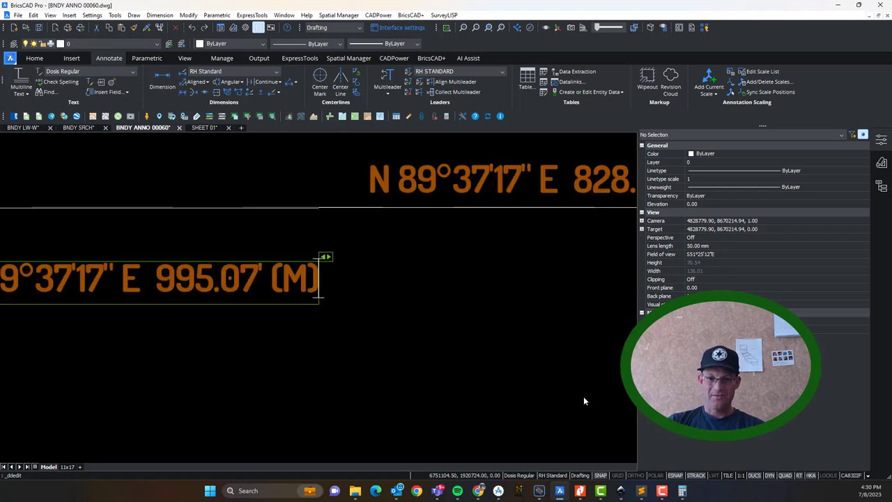
type("(CR")
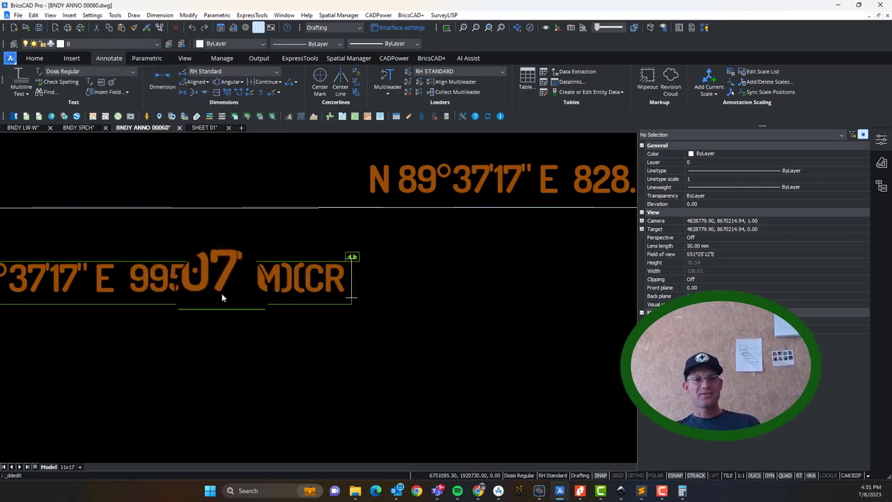
Look up the reference number for PM 204-013 in the SHEET 01 record references and return to BNDY ANNO 00060.
left_click(204, 128)
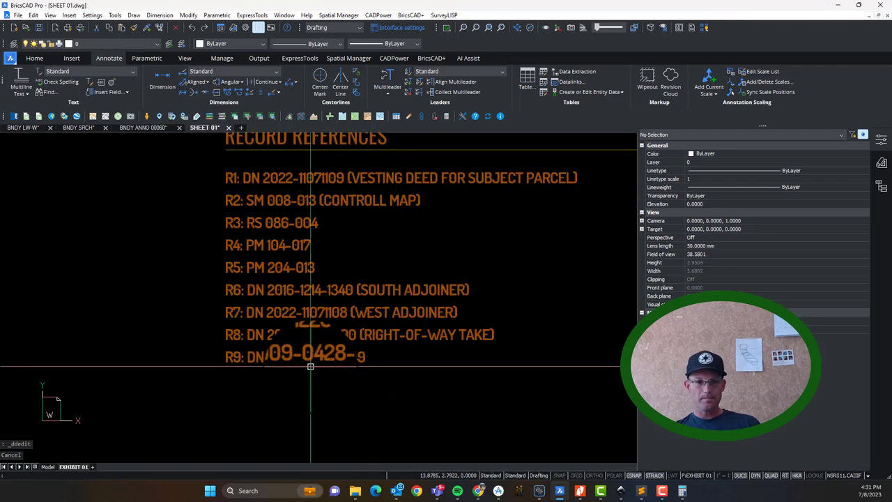
mouse_move(299, 267)
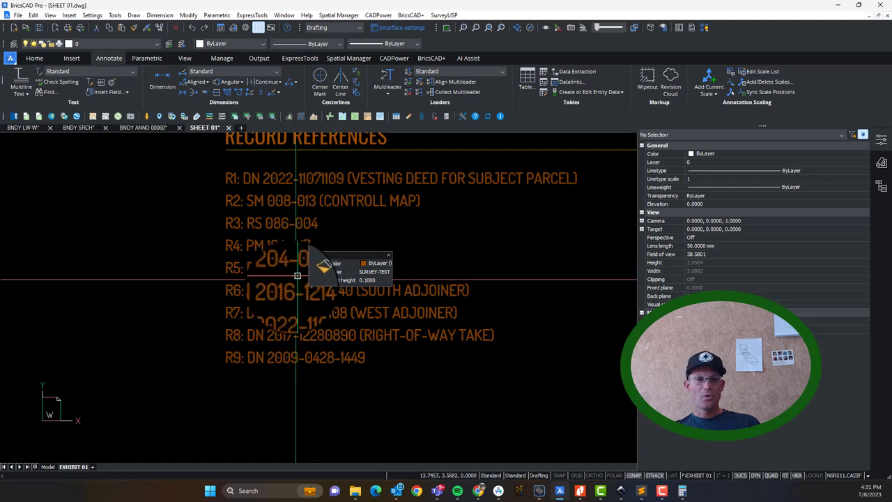
left_click(143, 128)
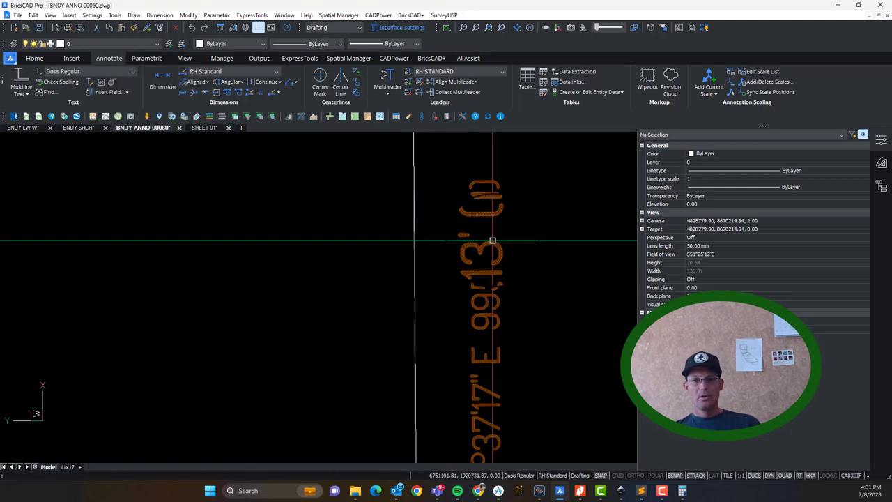
Append (CR R5) to the outer Sandage Avenue N 89°37'17" E 995.13' (M) bearing text.
double_click(594, 369)
left_click(626, 367)
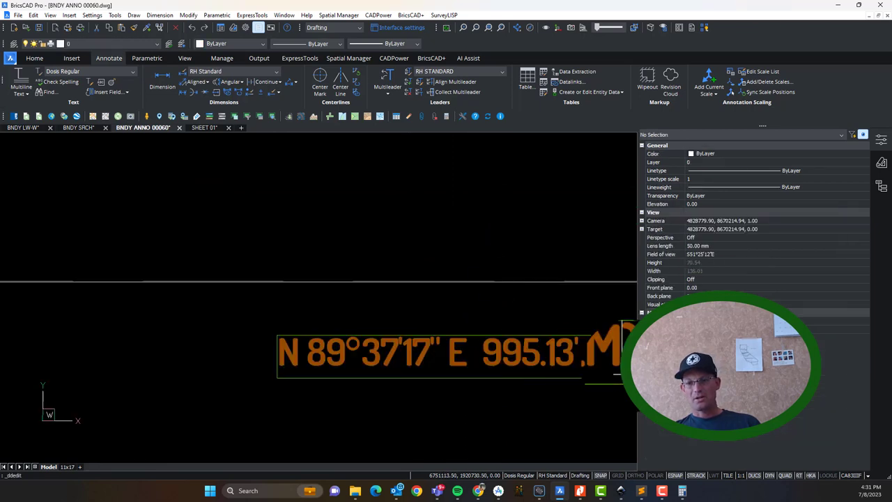
type("(")
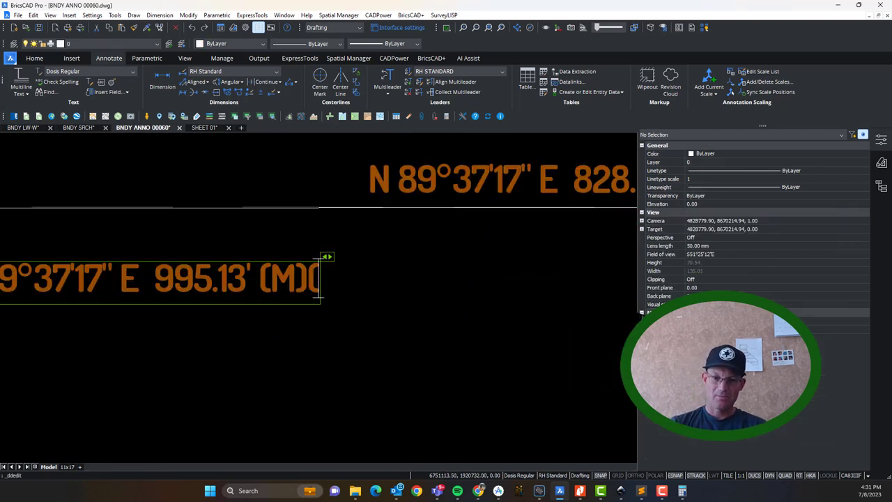
type("R5")
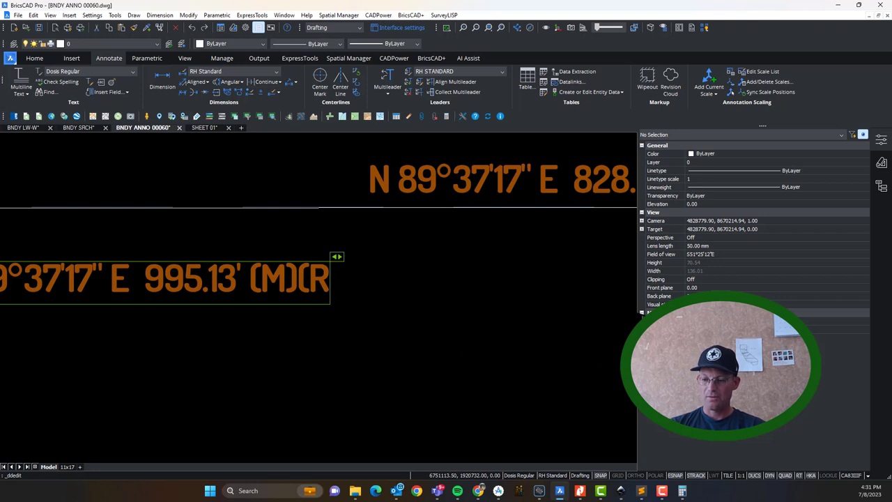
key("BackSpace")
key("BackSpace")
type("CRE")
key("BackSpace")
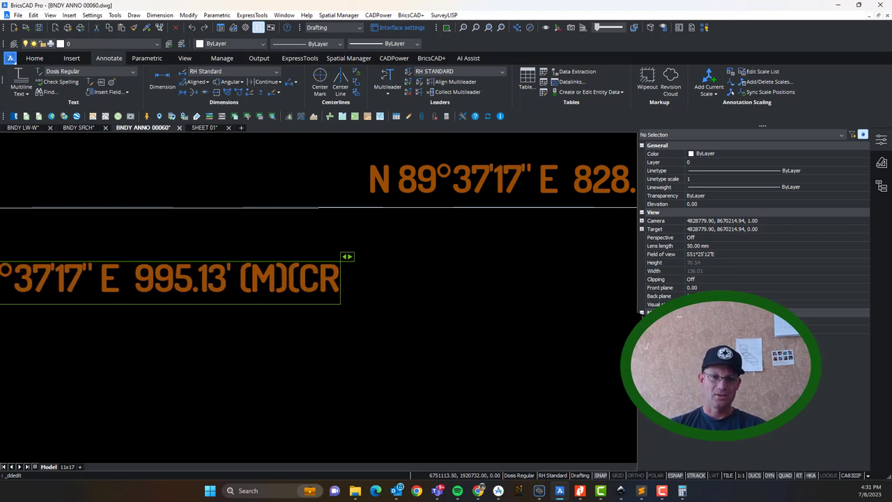
type("C")
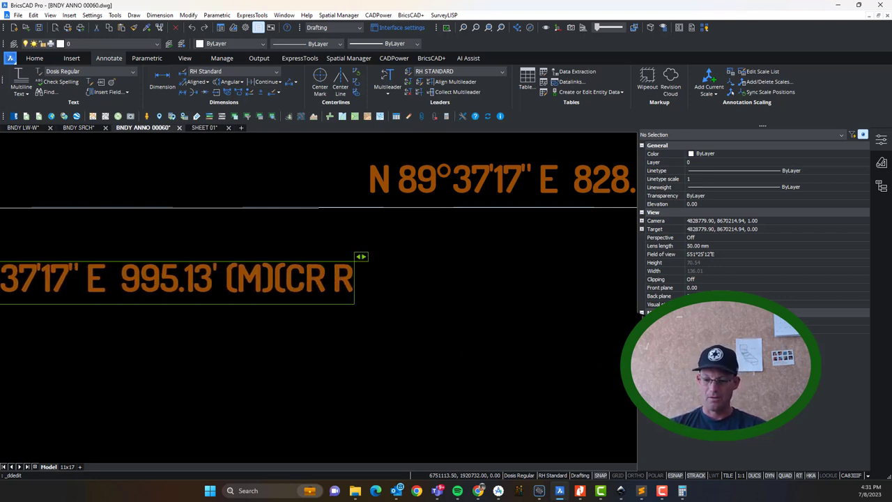
type("5)")
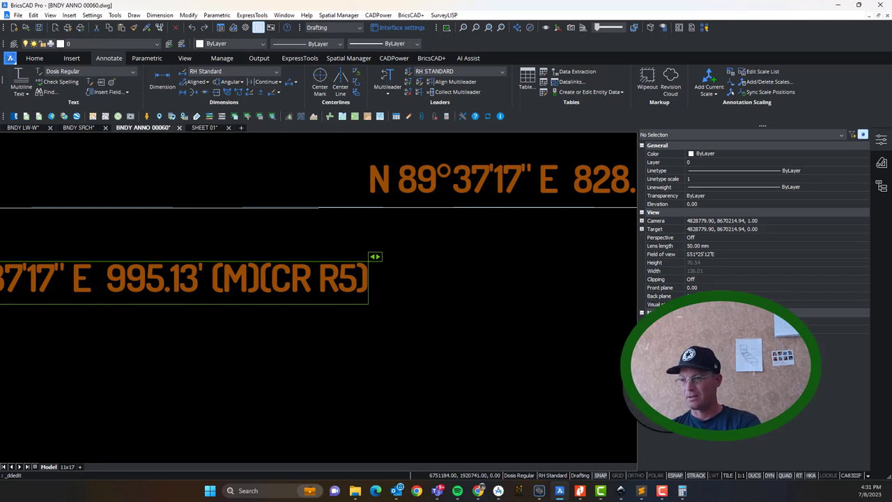
left_click(537, 398)
scroll(463, 341, "down", 4)
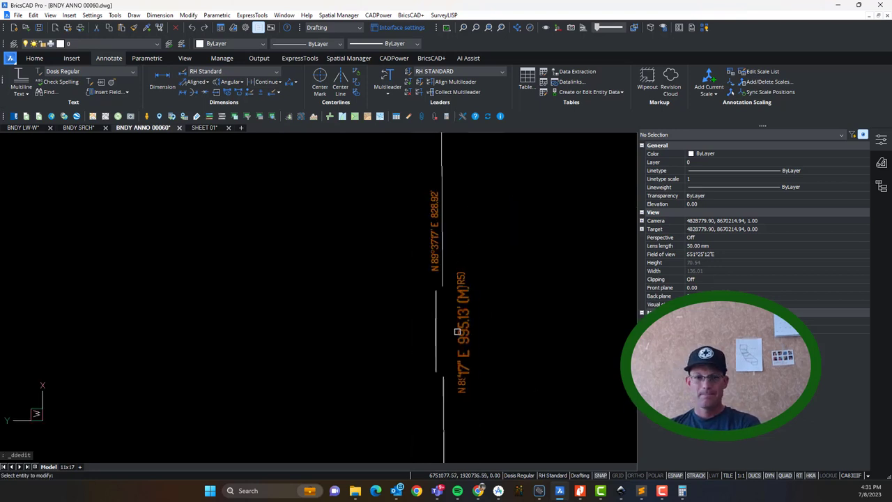
Delete the guide line running beside the outer Sandage Avenue bearing text.
key("Escape")
left_click(451, 332)
key("Delete")
Switch to parcel map 204-PM-013-002 in Nitro Pro and examine the Sandage Avenue monuments and record distances along Lot 2's north line.
scroll(453, 331, "down", 5)
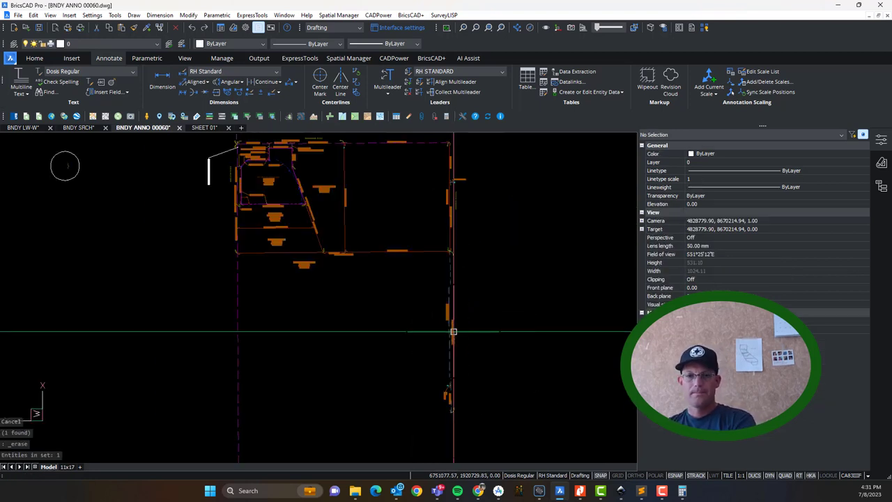
middle_click_drag(454, 258, 447, 267)
scroll(446, 328, "up", 5)
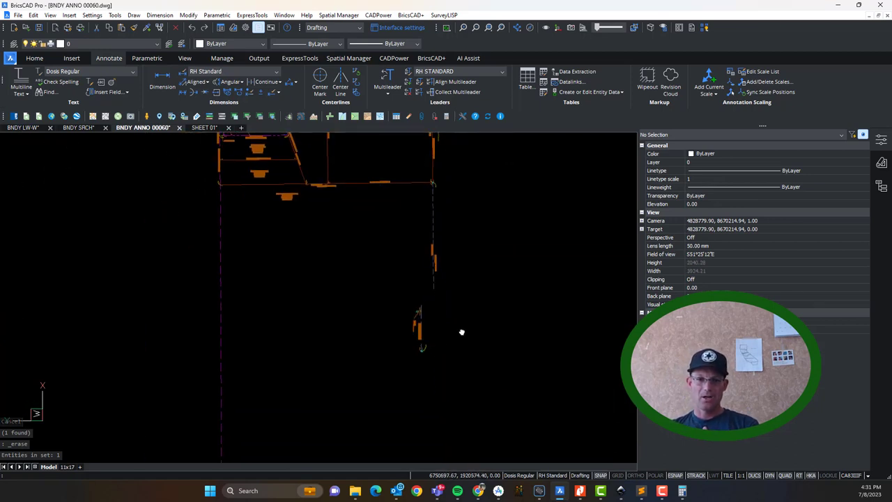
mouse_move(426, 326)
middle_mouse_down()
mouse_move(421, 476)
mouse_move(378, 369)
middle_mouse_up()
scroll(379, 258, "up", 1)
middle_click_drag(378, 259, 588, 255, "shift")
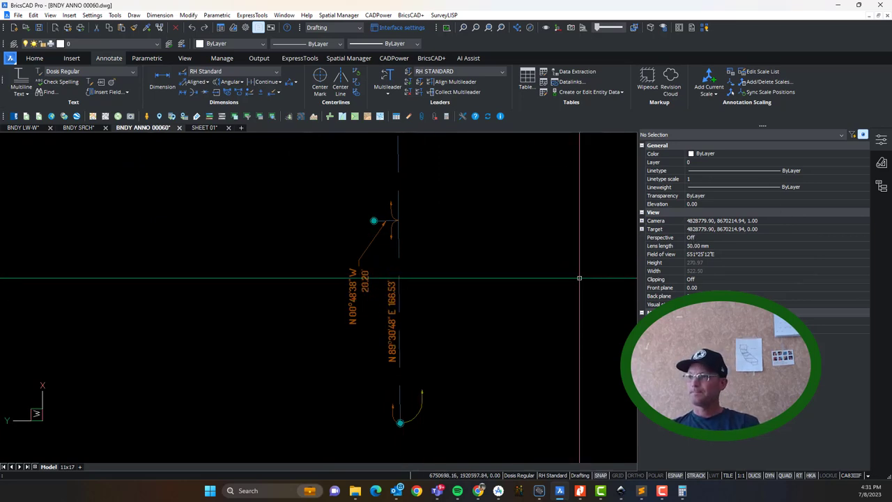
key("alt+Tab")
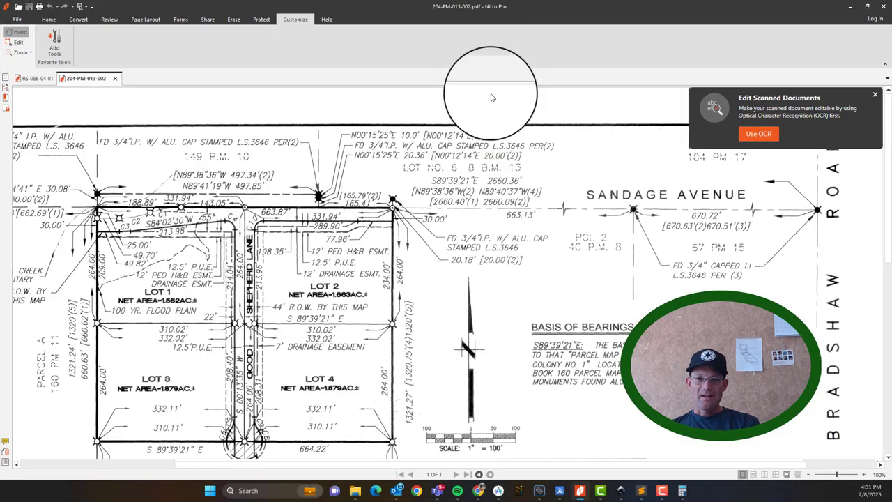
scroll(259, 210, "up", 2, "ctrl")
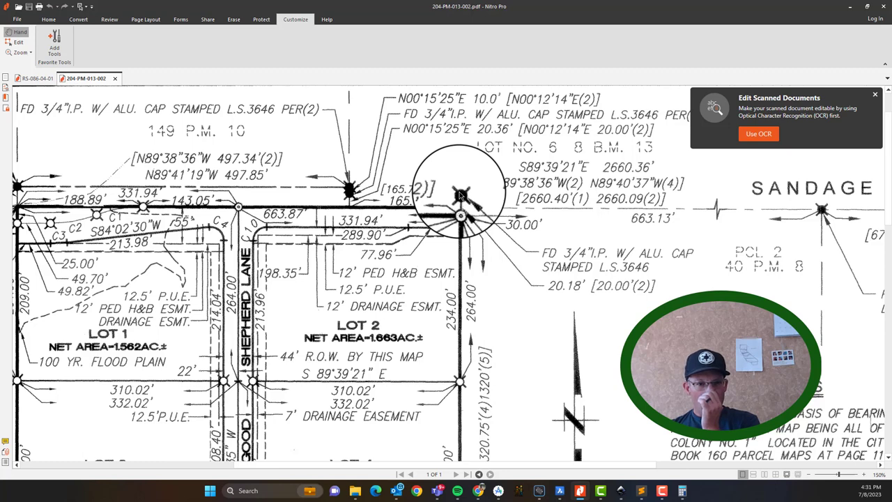
left_click(560, 492)
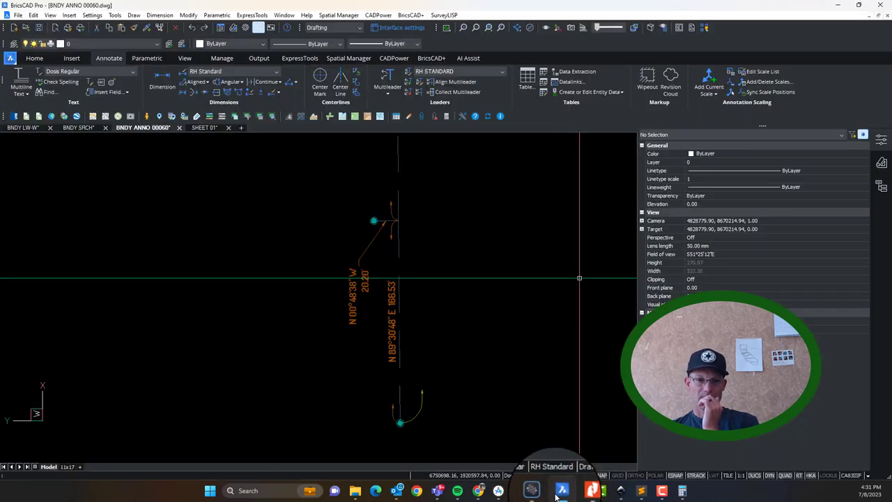
left_click(558, 494)
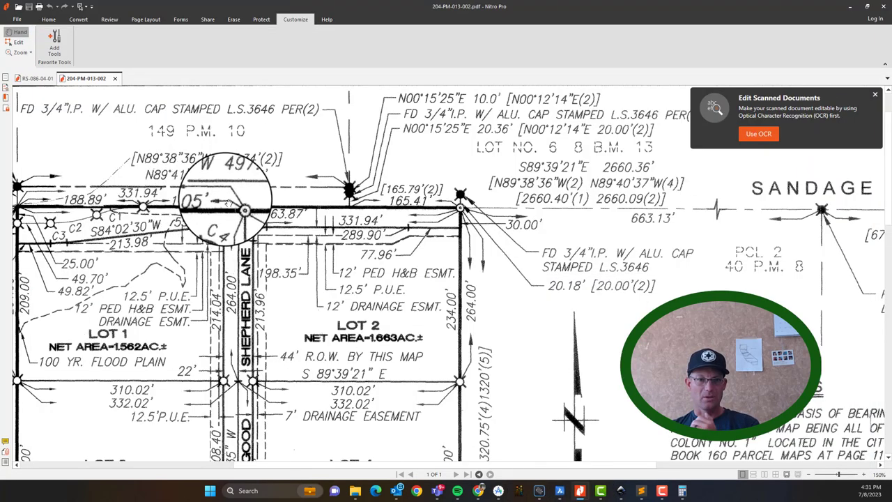
scroll(350, 209, "up", 2)
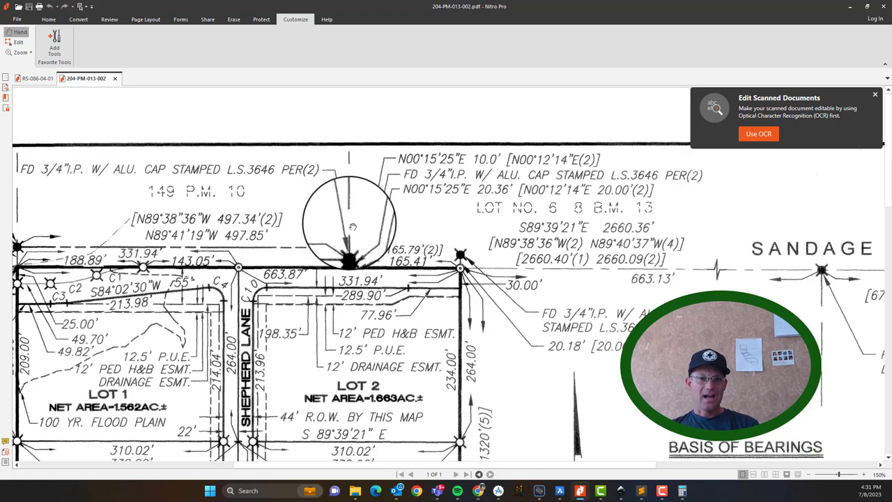
scroll(352, 228, "up", 8, "ctrl")
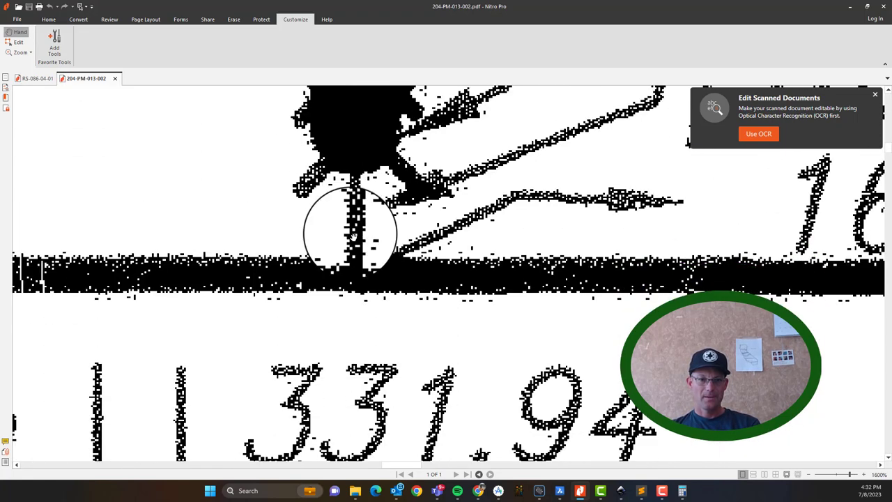
scroll(354, 237, "down", 6, "ctrl")
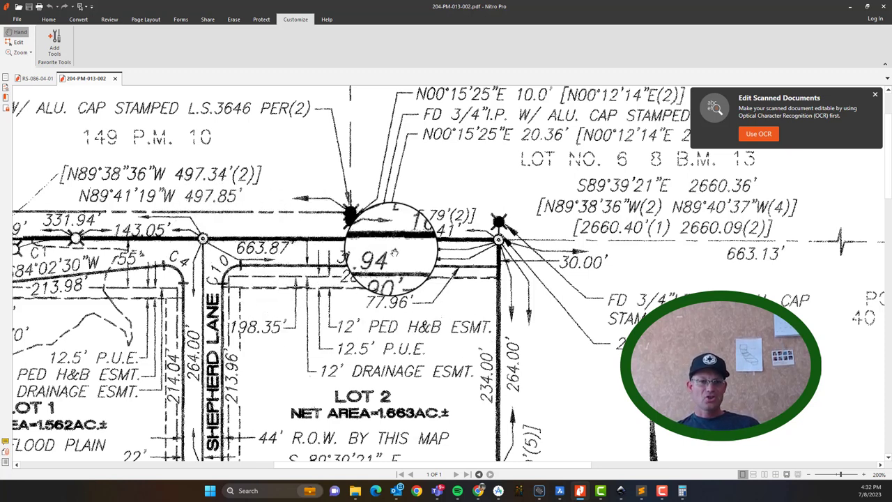
Subtract 165.41 from the record distance 331.94 in Calculator and return to the BricsCAD drawing.
left_click(682, 491)
left_click(682, 293)
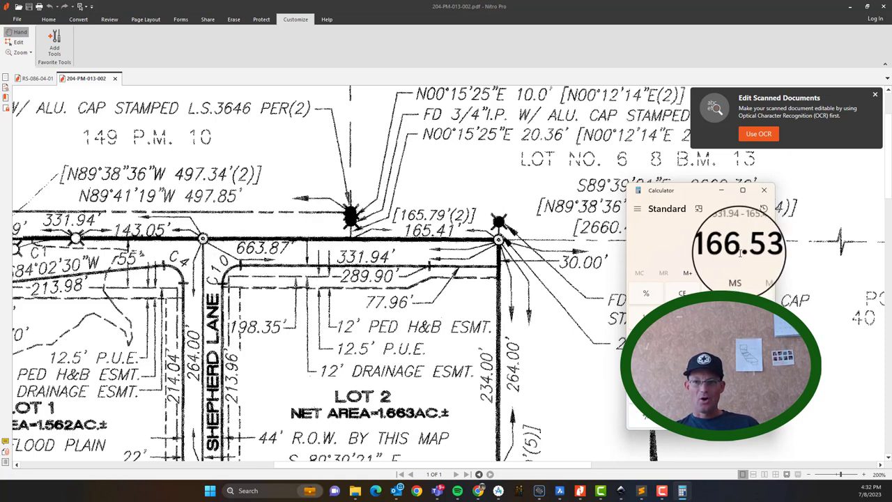
left_click(838, 9)
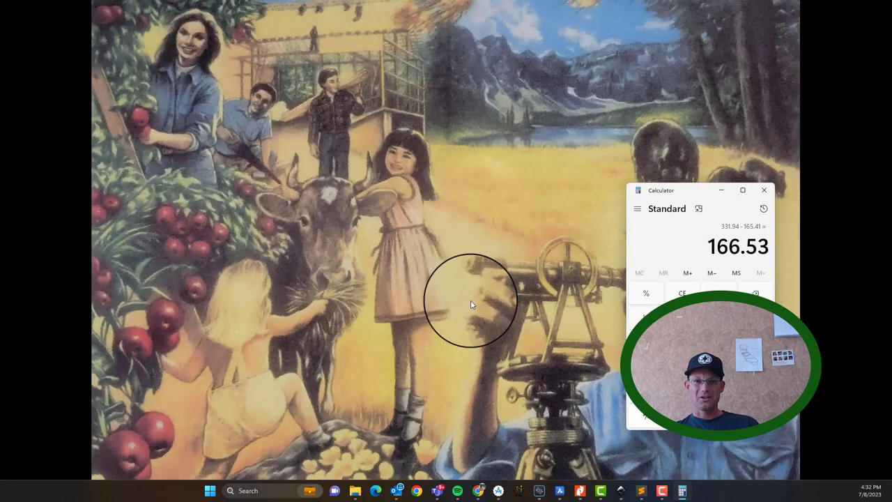
left_click(560, 490)
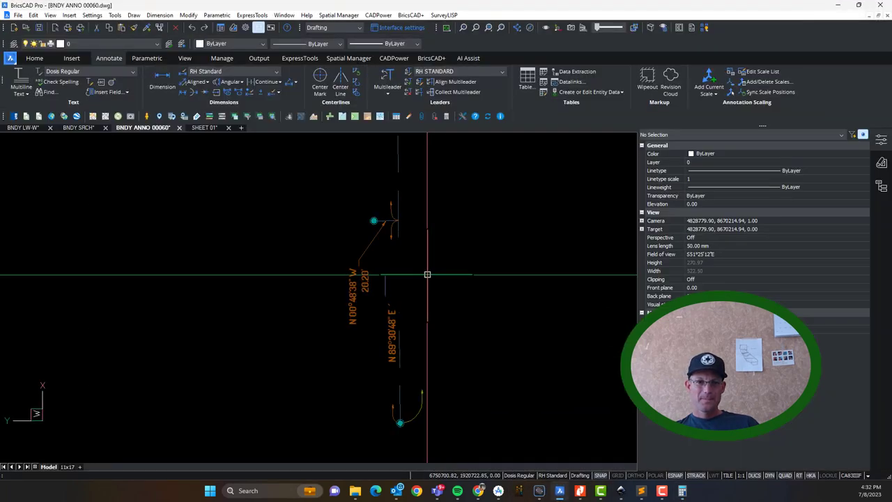
Append (C)(CR R5) to the N 89°30'48" E 166.53' bearing text near the offset corner.
scroll(376, 298, "up", 4)
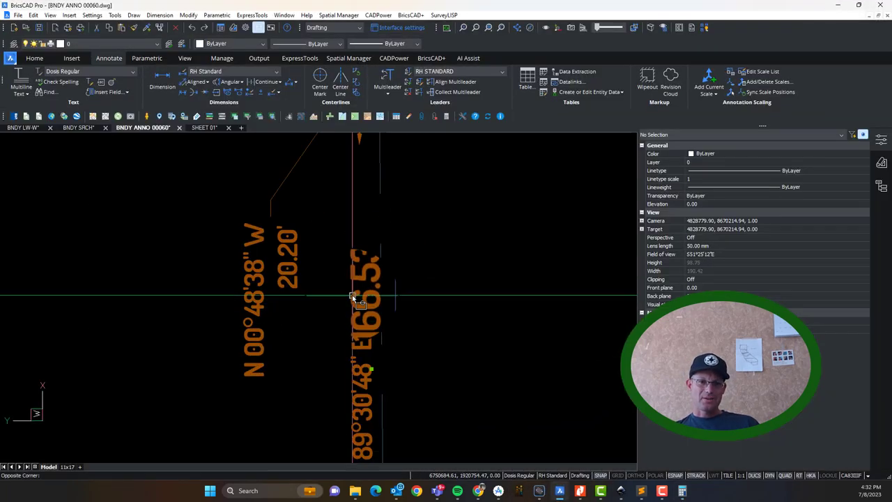
double_click(357, 301)
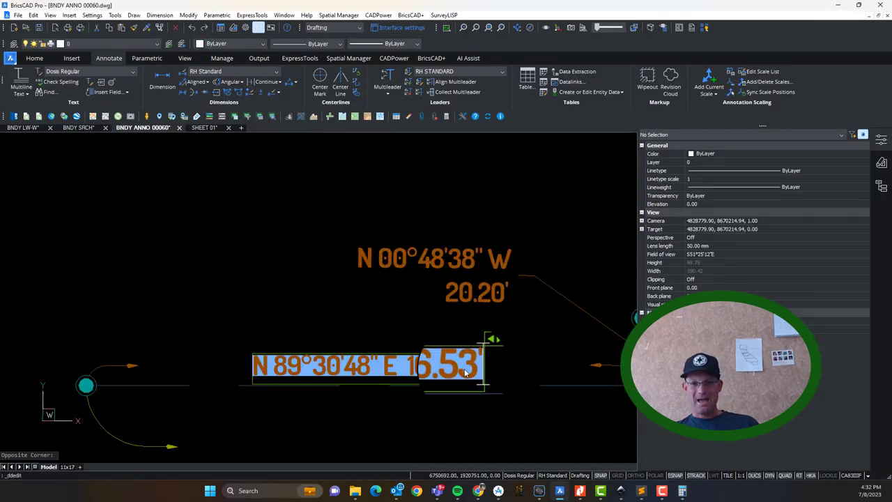
left_click(470, 375)
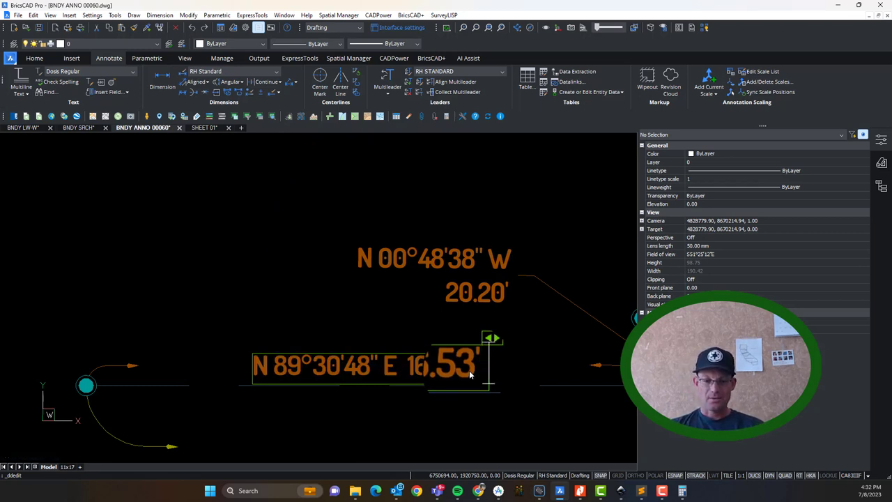
type("(CR")
key("BackSpace")
type(")")
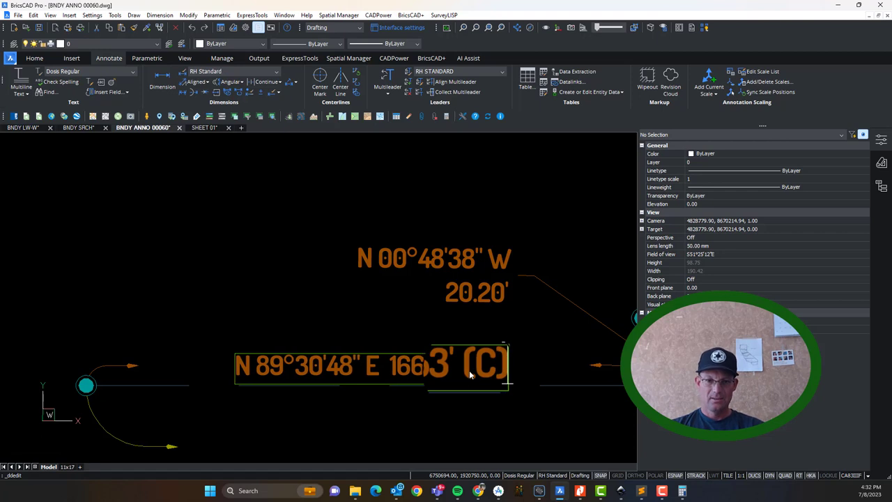
type("(C")
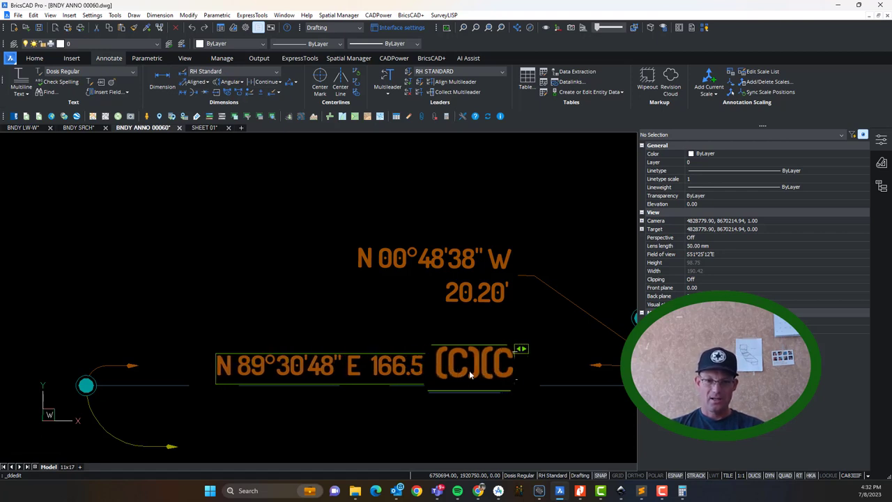
type("R 5)")
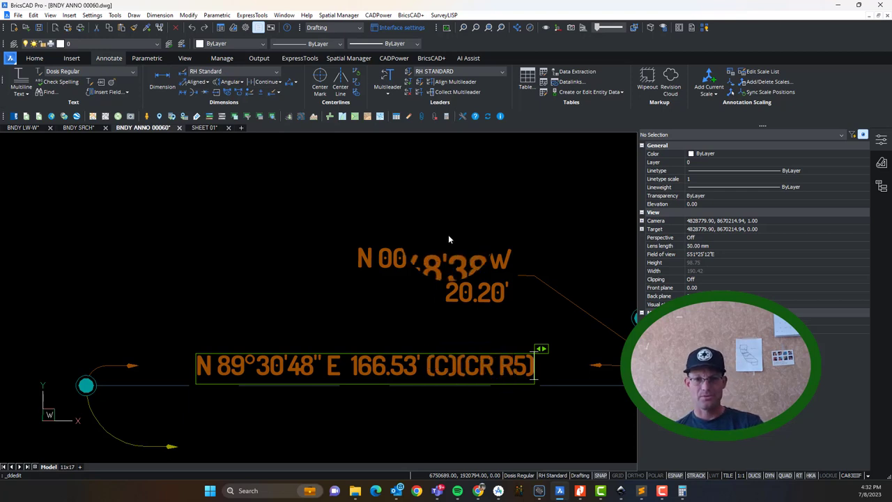
Finish editing the N 89°30'48" E 166.53' bearing text and end the text-editing command.
left_click(503, 343)
scroll(384, 291, "down", 3)
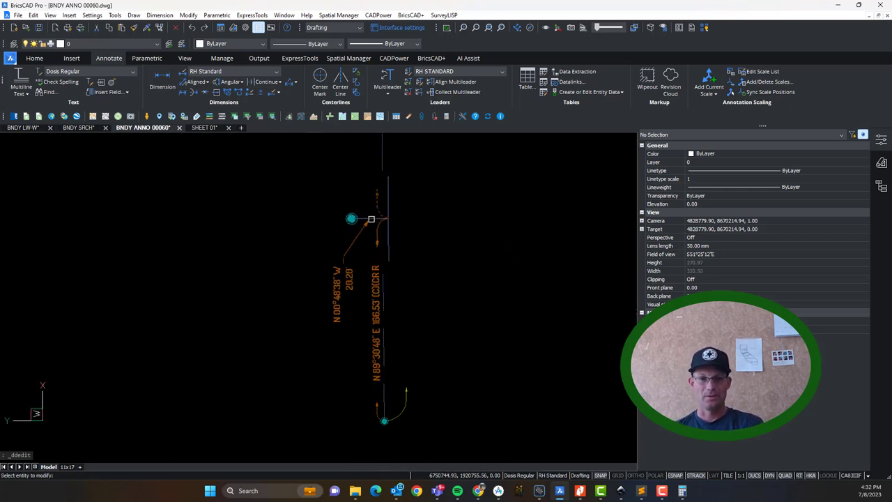
scroll(371, 219, "up", 4)
key("Escape")
scroll(335, 255, "down", 1)
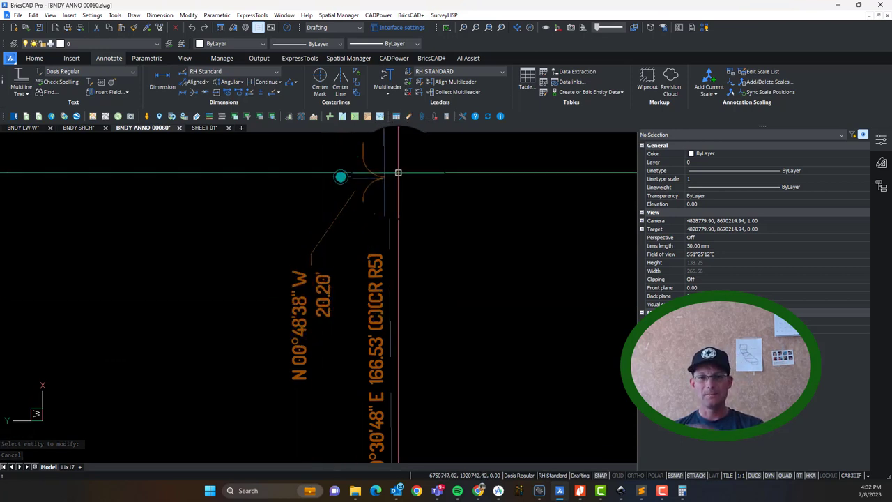
scroll(394, 176, "down", 2)
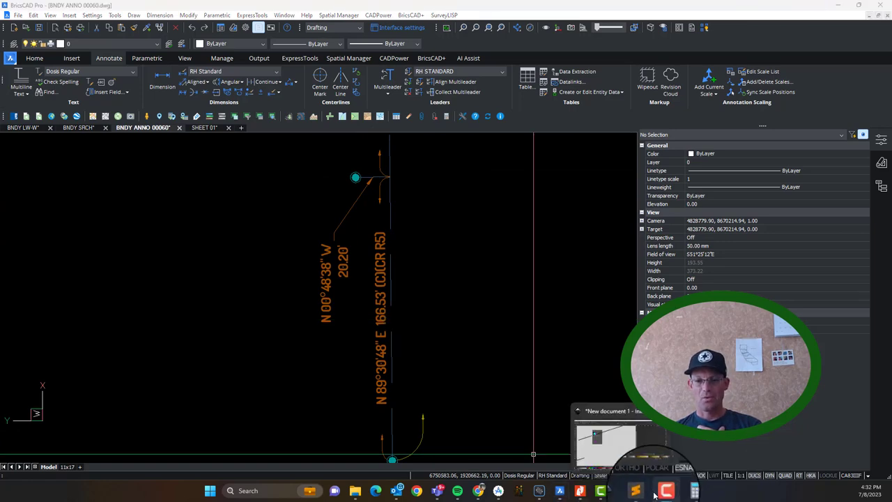
Check the reference list in Sublime Text and the monument offset distances on 204-PM-013-002 in Nitro Pro, and return to the BricsCAD drawing.
left_click(631, 490)
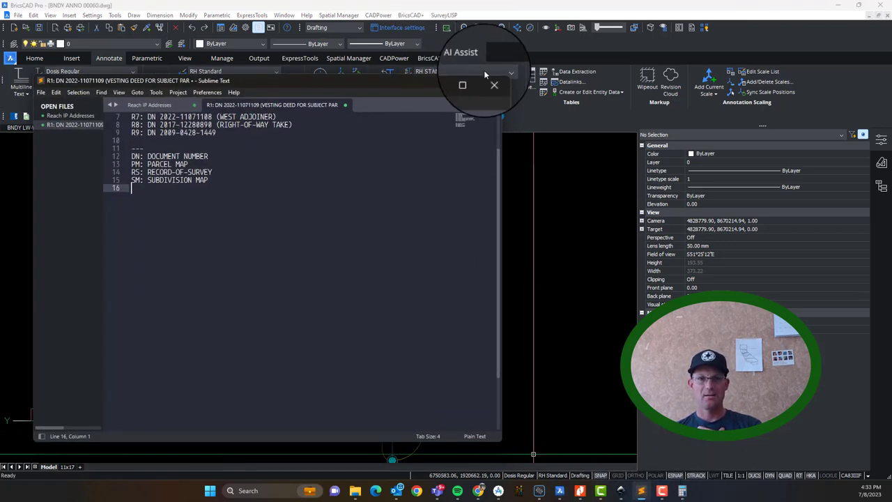
left_click(491, 80)
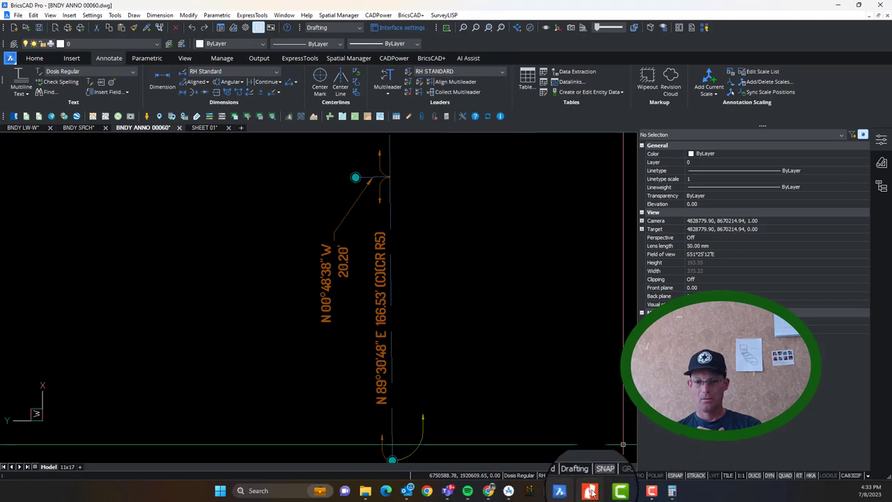
left_click(590, 491)
scroll(334, 240, "up", 1)
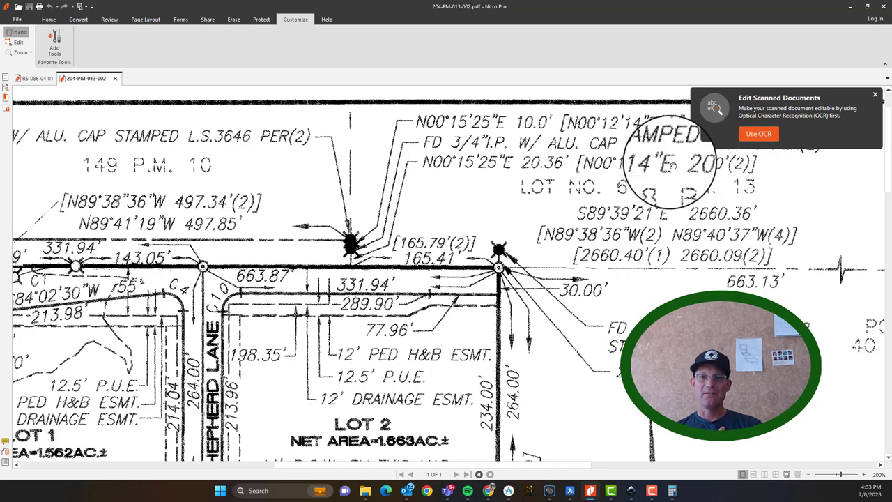
left_click(855, 9)
Edit the distance under the N 00°48'38" W bearing to read 20.20' (C) 20.36' (R5).
scroll(326, 250, "up", 6)
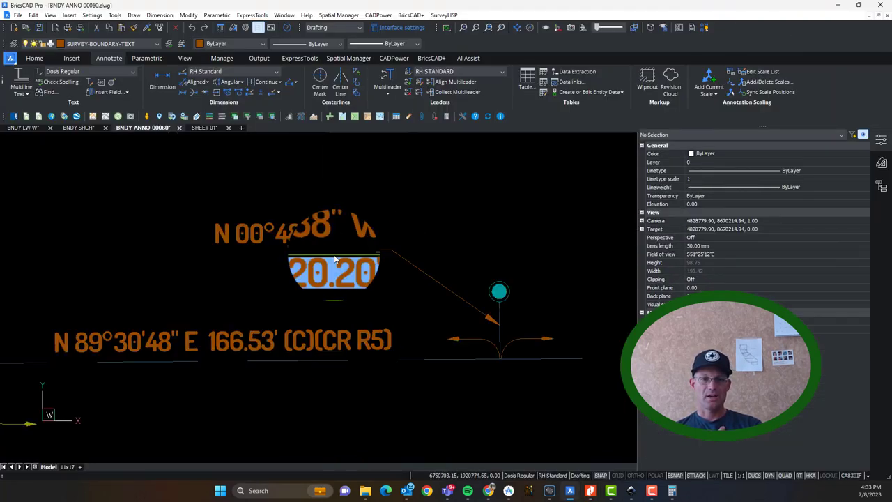
double_click(347, 268)
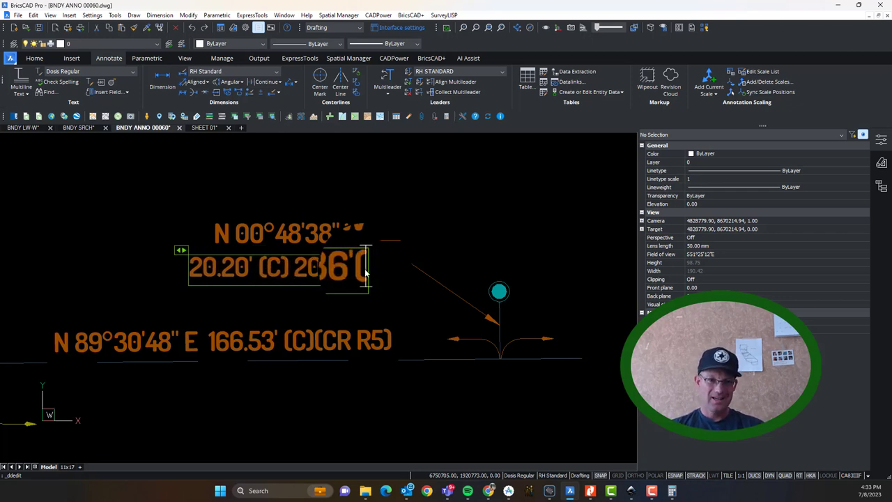
type("CR")
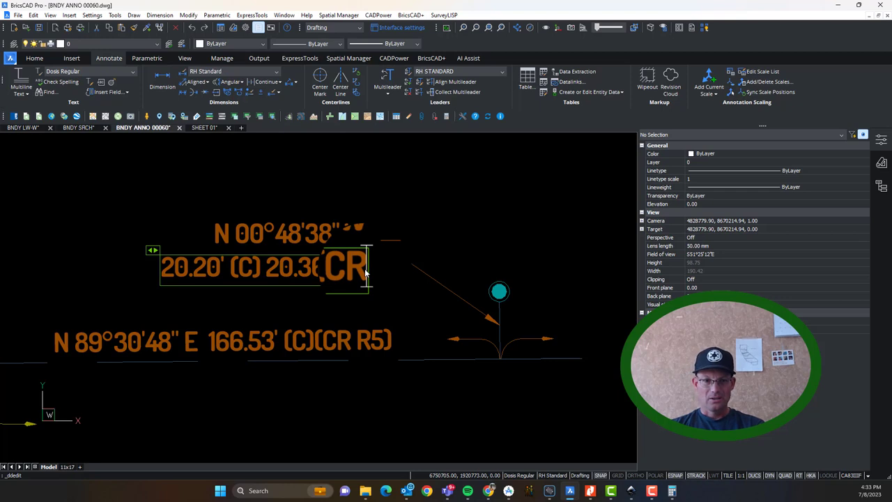
key("BackSpace")
key("BackSpace")
type("R")
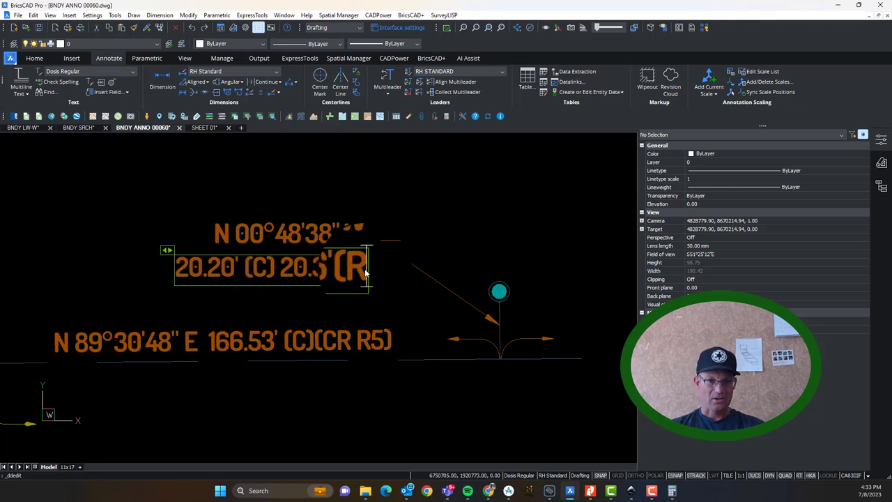
type("5)")
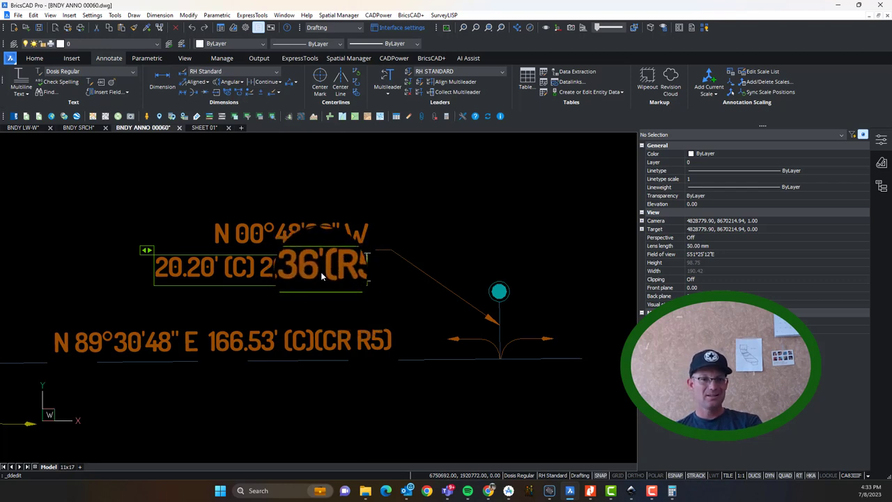
left_click(318, 306)
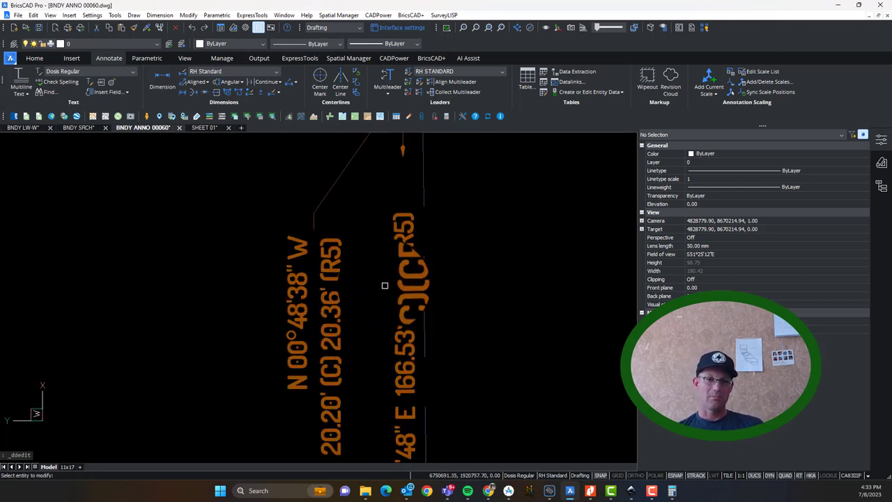
Examine the annotations around the offset corner and along the adjoining N 89°37'17" E 828.92' line.
scroll(384, 286, "down", 3)
scroll(339, 313, "up", 1)
scroll(387, 296, "up", 1)
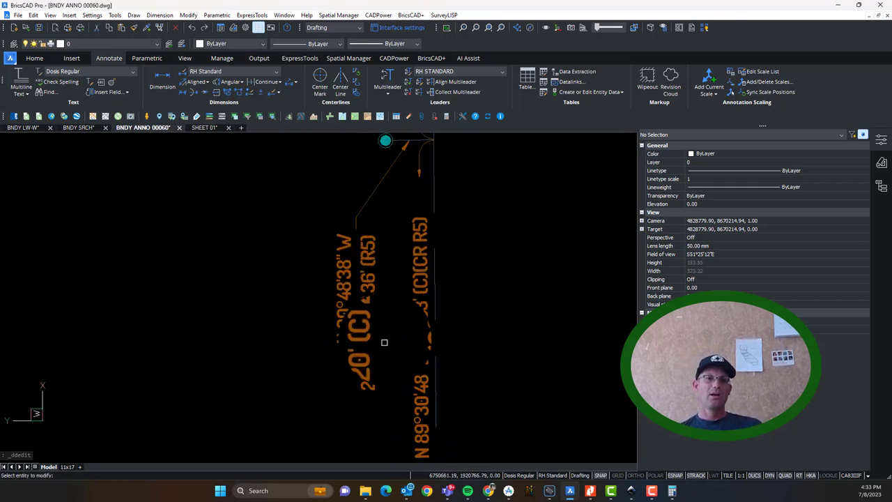
scroll(364, 283, "up", 2)
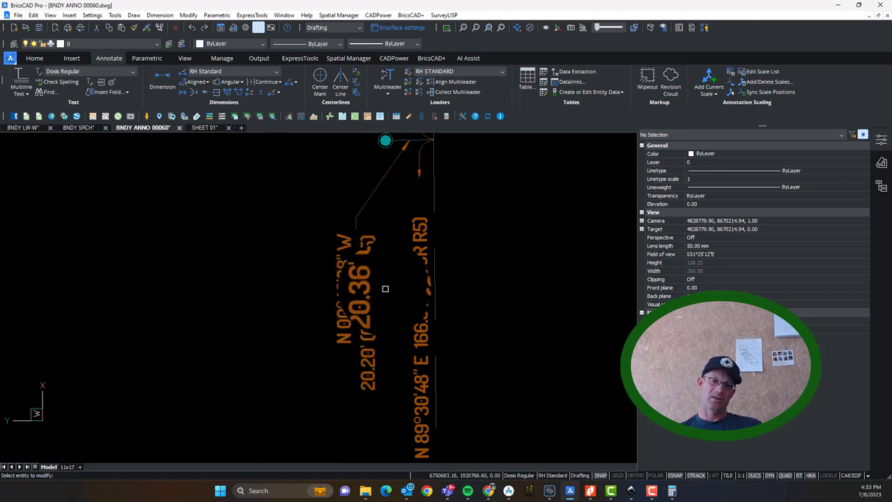
scroll(358, 323, "down", 3)
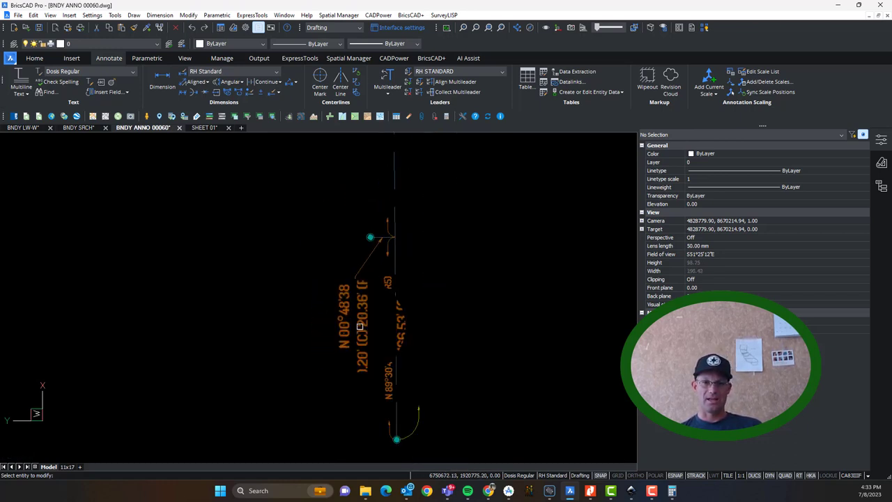
middle_click_drag(566, 252, 476, 350)
scroll(205, 257, "down", 7)
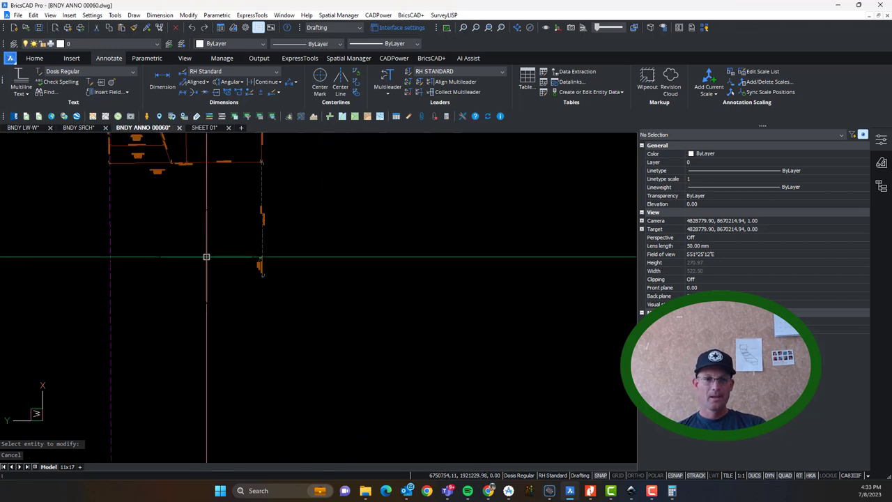
middle_click_drag(191, 295, 225, 313)
scroll(258, 241, "up", 4)
scroll(272, 415, "up", 4)
scroll(317, 358, "up", 2)
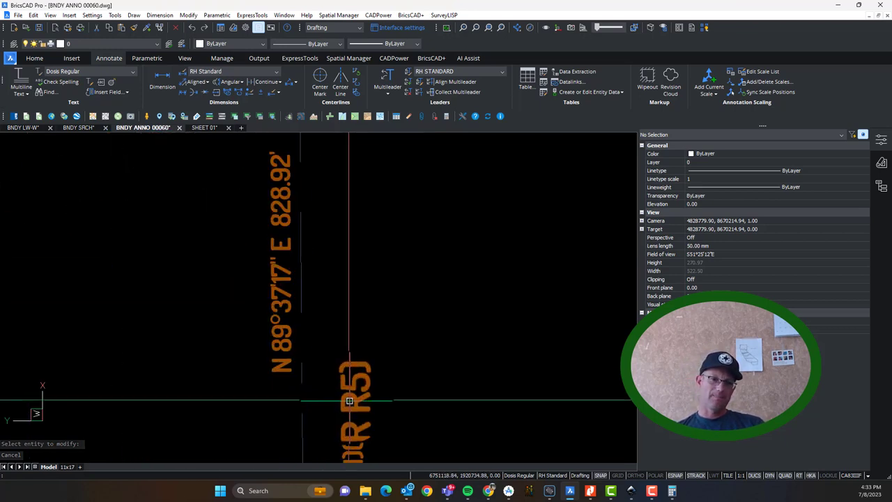
scroll(285, 378, "down", 5)
scroll(332, 345, "up", 4)
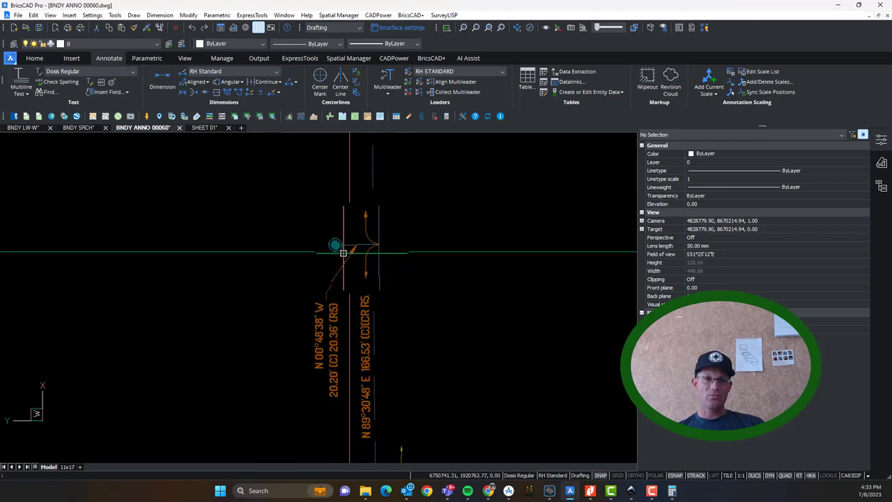
scroll(377, 296, "down", 4)
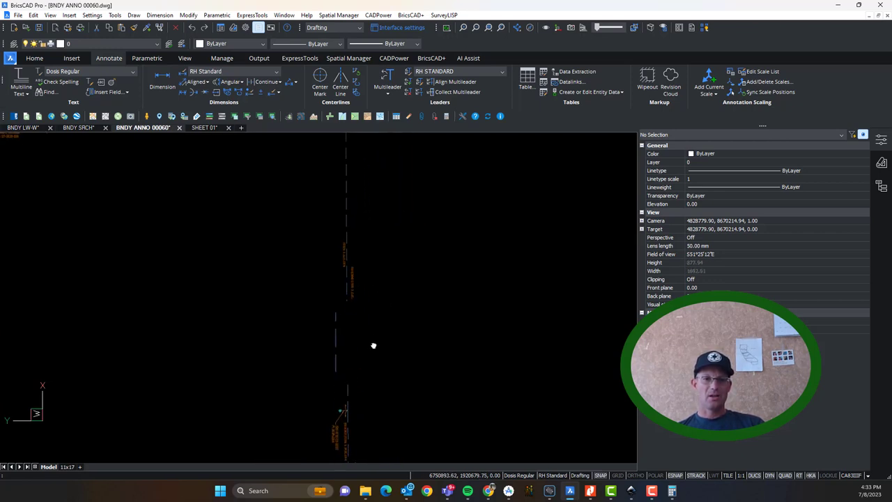
Draw a line about 829 feet long from the offset corner to the red line beside the far Sandage Avenue monument.
scroll(344, 388, "up", 4)
type("l")
key("Return")
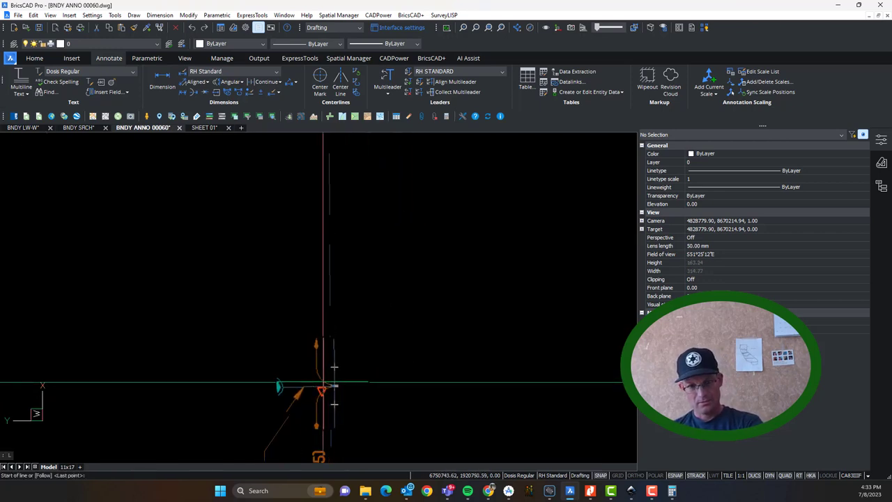
scroll(329, 385, "up", 3)
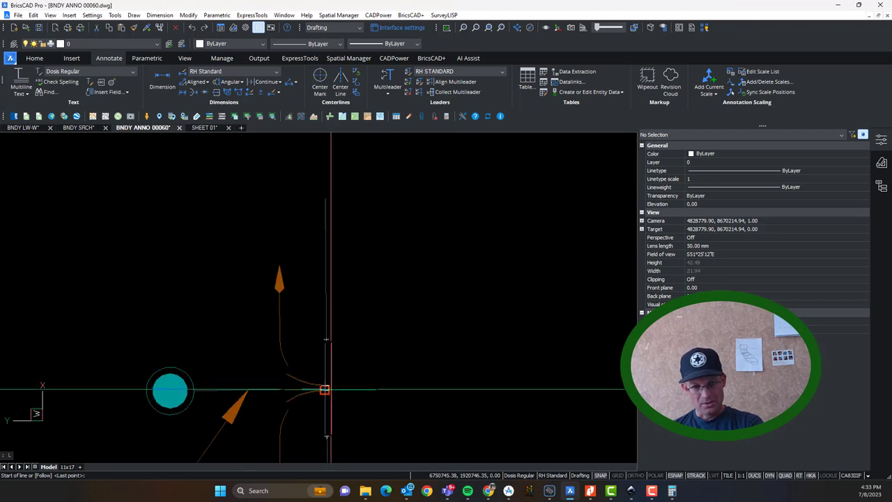
scroll(327, 388, "up", 3)
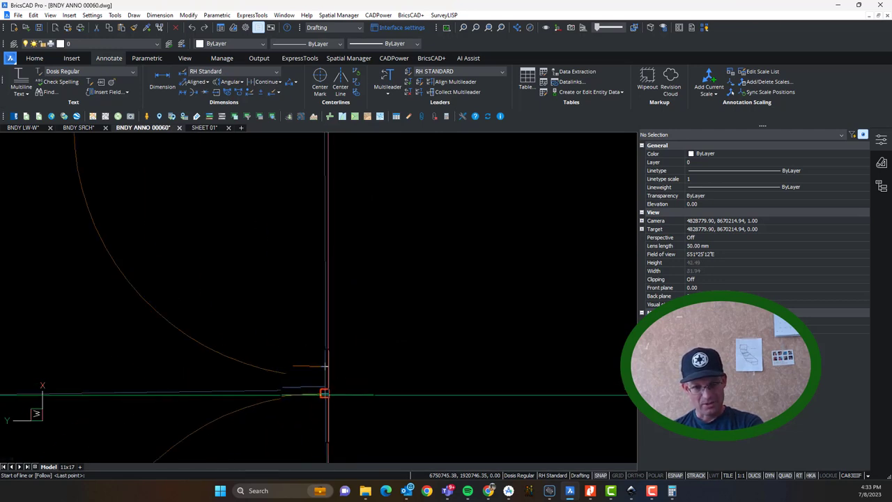
left_click(326, 388)
scroll(225, 324, "down", 5)
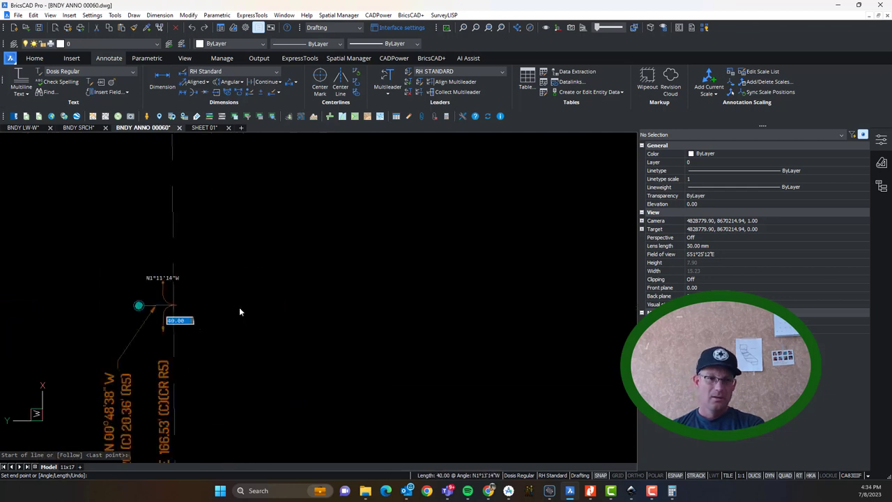
scroll(234, 205, "up", 6)
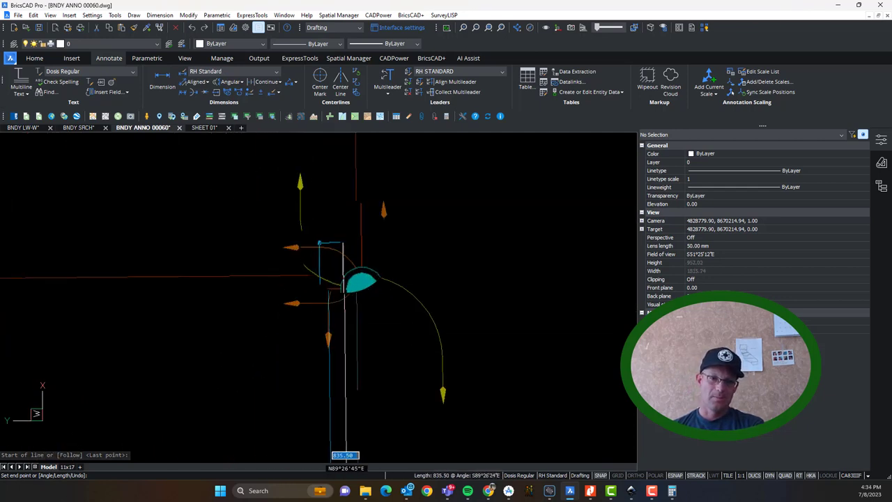
scroll(321, 276, "up", 3)
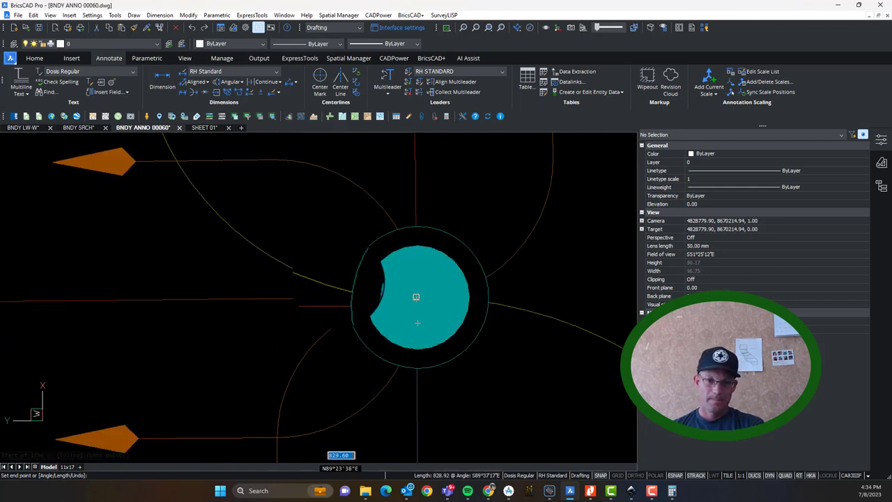
left_click(213, 301)
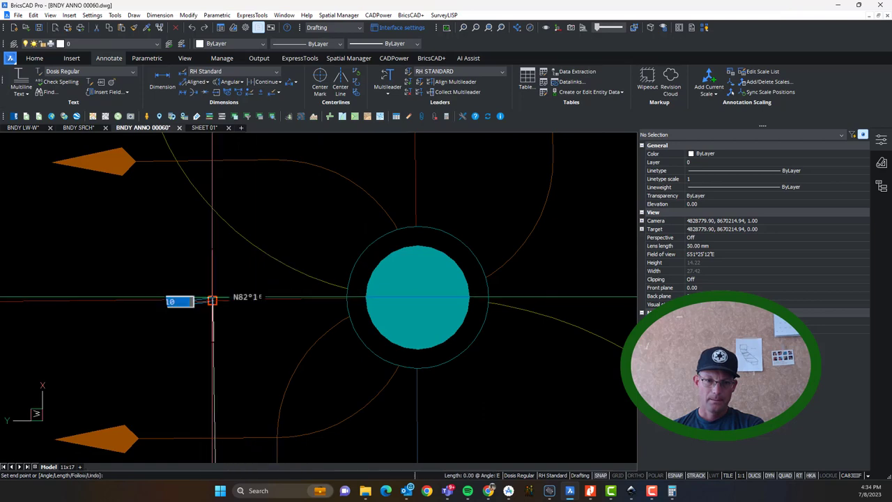
key("Escape")
Move the yellow leader arrow from the far monument's centre to a point beside the red line.
left_click(283, 281)
left_click(253, 224)
scroll(393, 299, "up", 3)
scroll(393, 298, "up", 2)
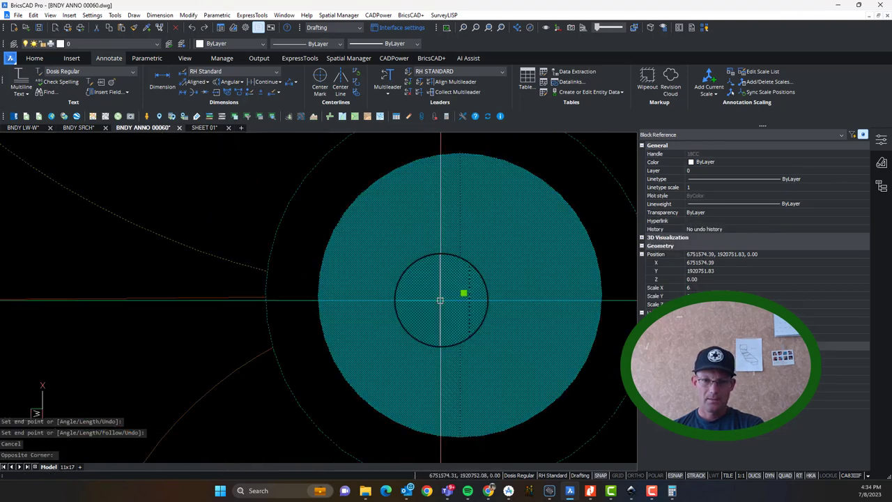
type("m")
key("Return")
left_click(450, 294)
scroll(333, 280, "down", 3)
scroll(333, 281, "down", 1)
left_click(156, 238)
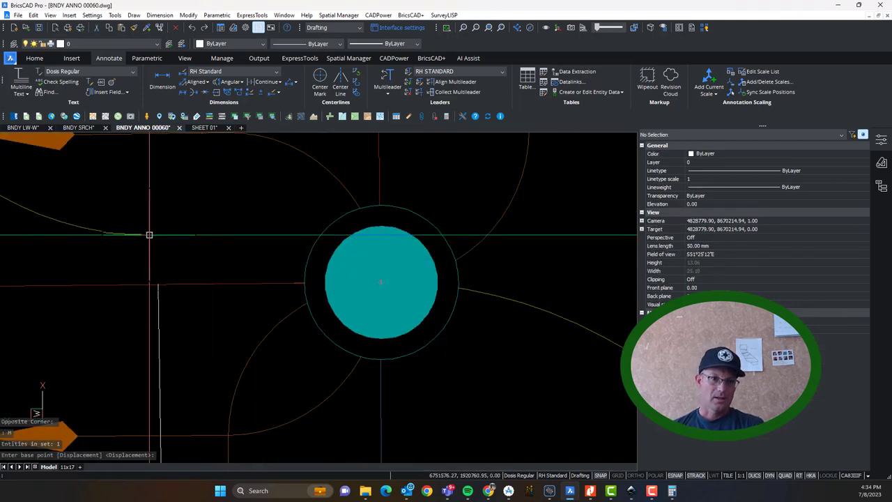
Move the yellow leader arrow back to the far monument's centre.
key("Return")
left_click(167, 245)
left_click(123, 225)
key("Return")
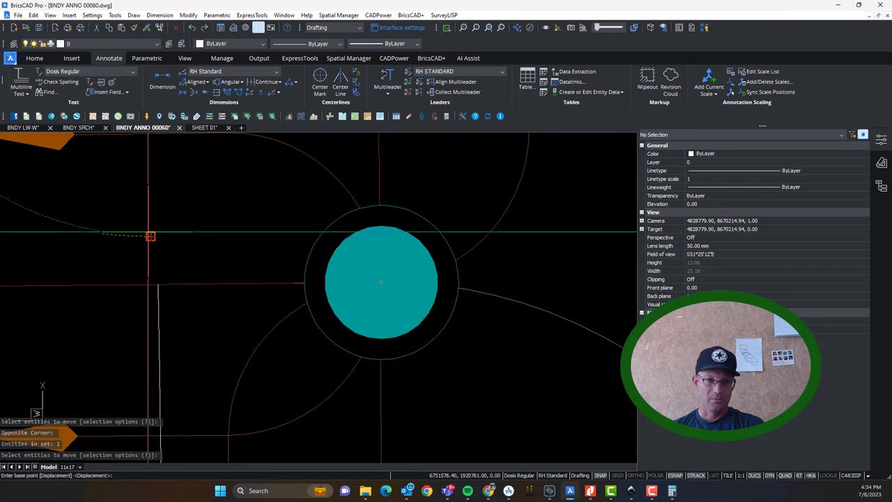
left_click(150, 235)
key("Escape")
scroll(354, 240, "down", 10)
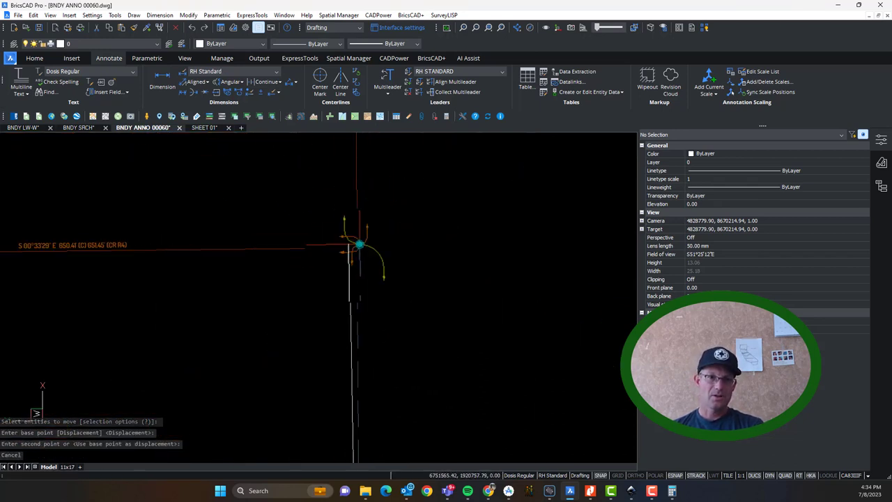
Try to stretch the far end of the new 829-foot line to an endpoint at the Sandage Avenue monument's centre.
key("Escape")
scroll(353, 266, "up", 4)
key("Escape")
left_click(361, 266)
left_click(341, 260)
scroll(355, 169, "up", 6)
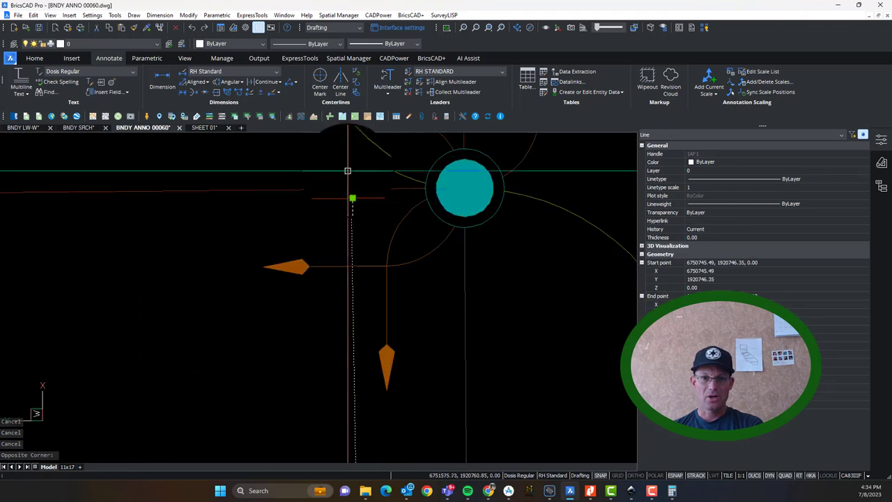
left_click(350, 188)
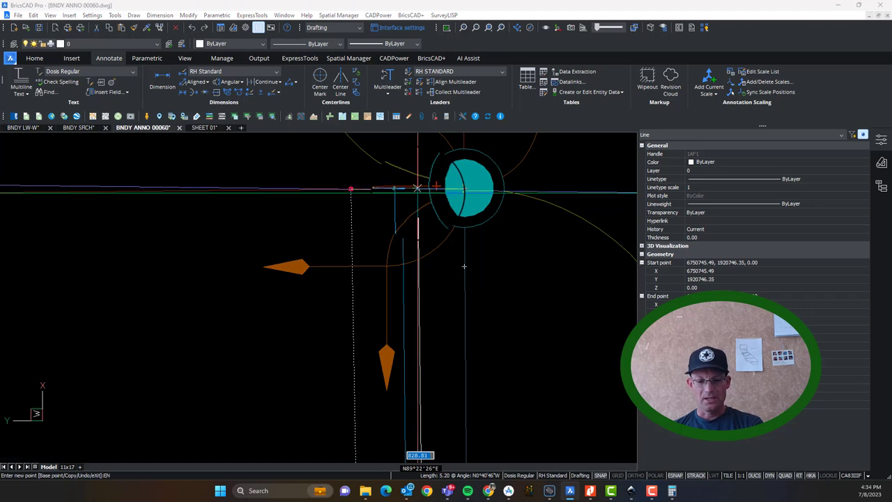
type("ND")
key("Return")
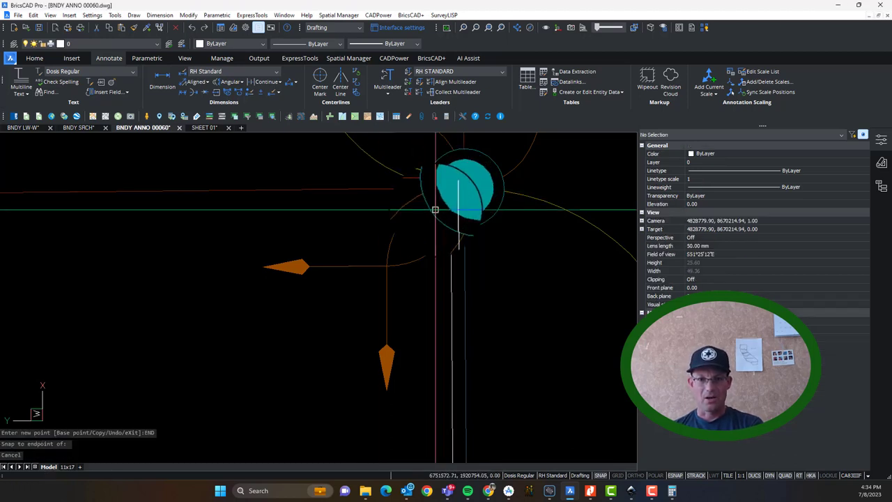
key("Escape")
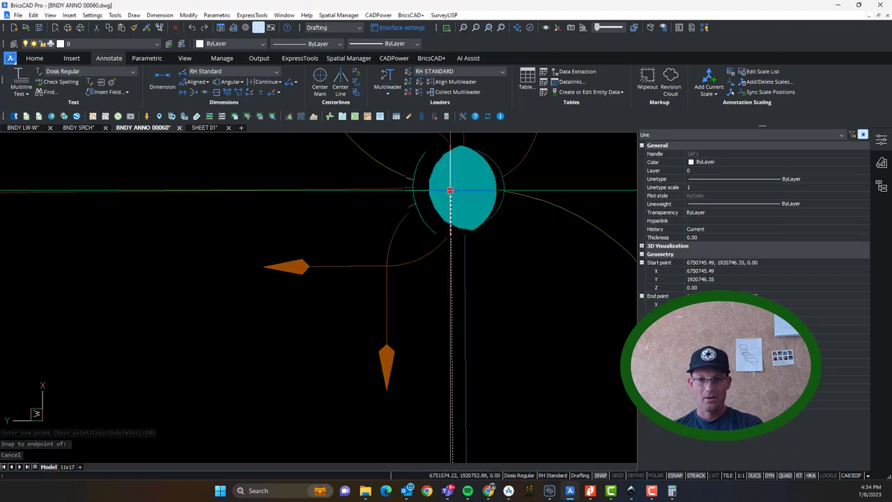
Stretch the line's far end with an endpoint snap so it meets the centre of the Sandage Avenue monument.
left_click(452, 190)
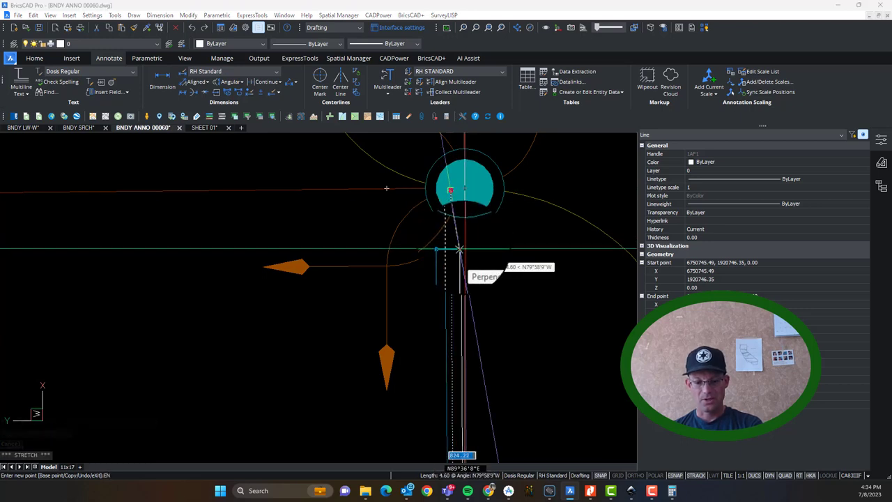
type("END")
key("Return")
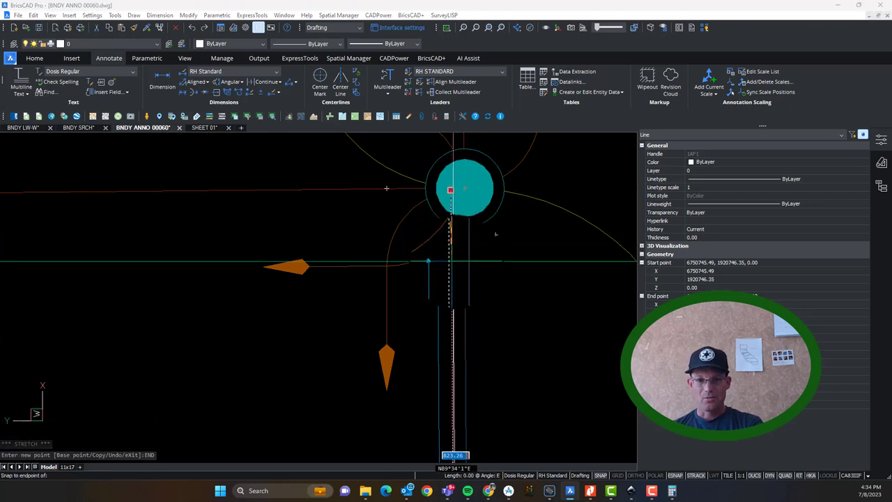
scroll(465, 270, "up", 4)
scroll(465, 207, "down", 3)
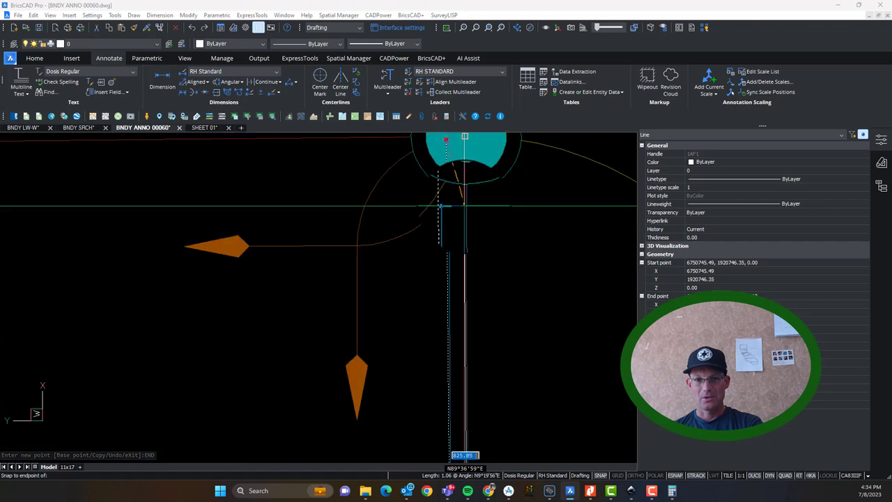
left_click(465, 201)
key("Escape")
Examine the stretched line's other end at the offset corner.
scroll(468, 218, "down", 6)
middle_click_drag(470, 316, 441, 233)
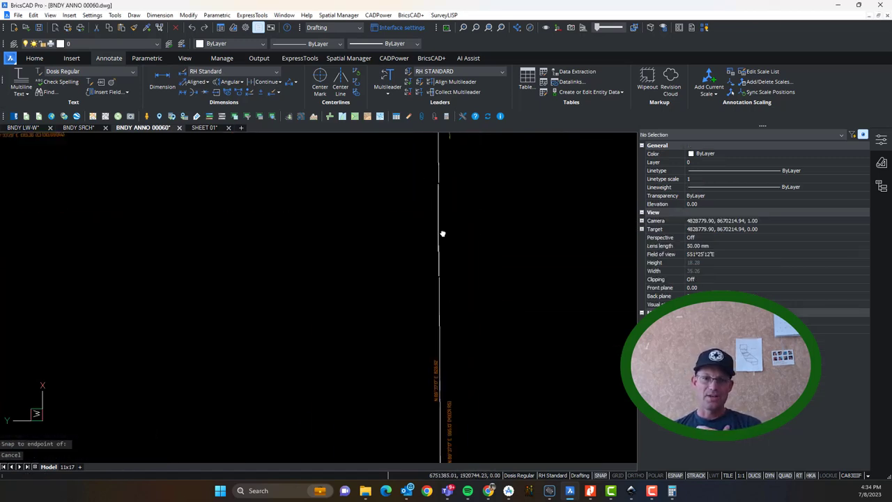
middle_click_drag(454, 411, 416, 136)
scroll(390, 342, "up", 6)
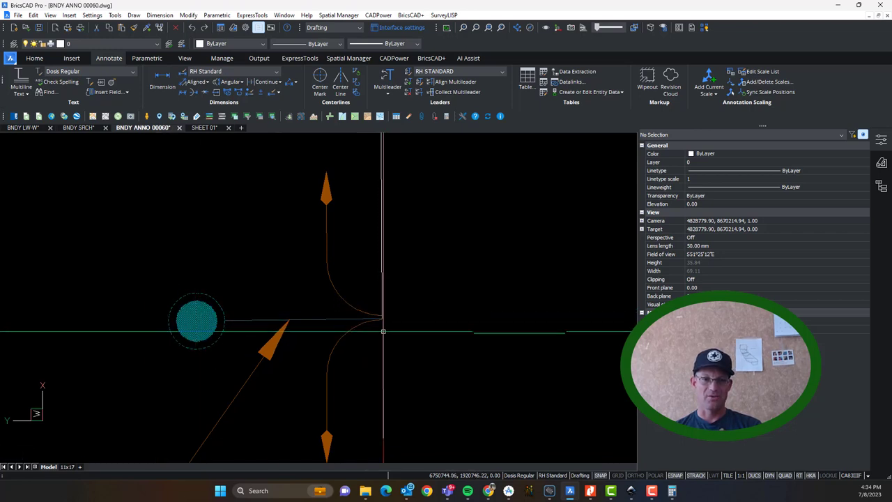
left_click(382, 278)
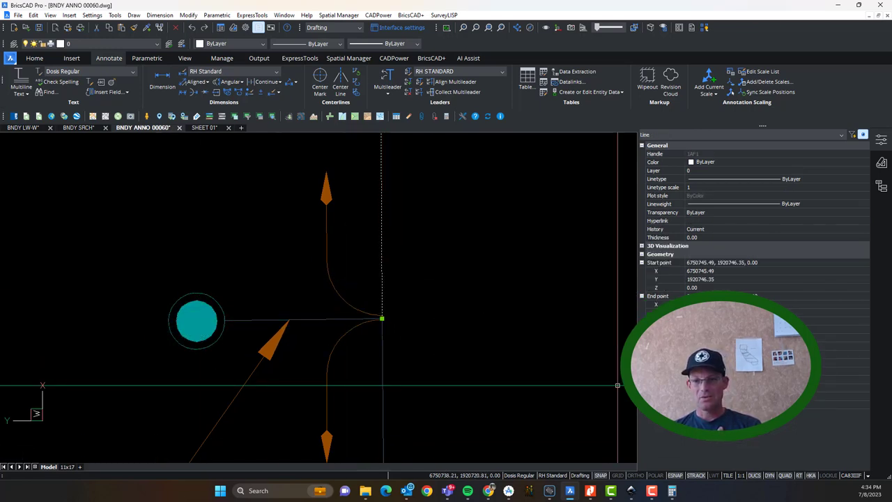
scroll(537, 341, "down", 3)
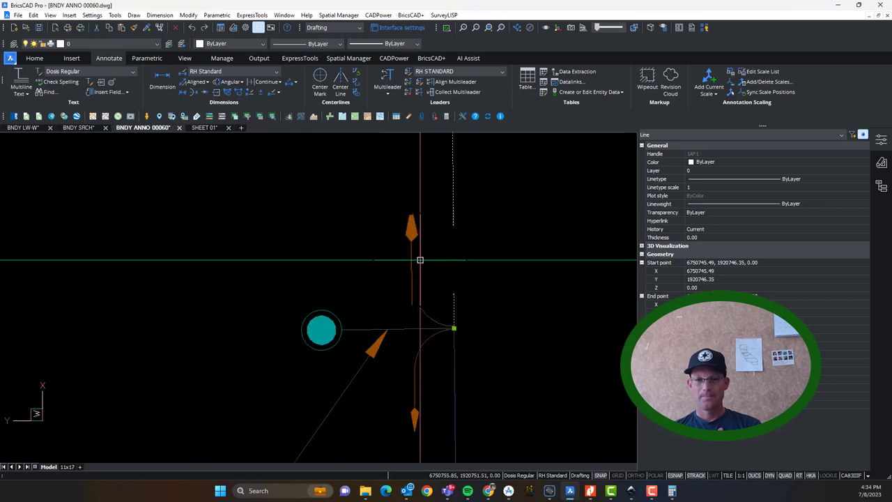
Add the suffix (C) to the N 89°37'17" E 828.92' label beside the line.
scroll(415, 251, "up", 8)
scroll(432, 244, "up", 3)
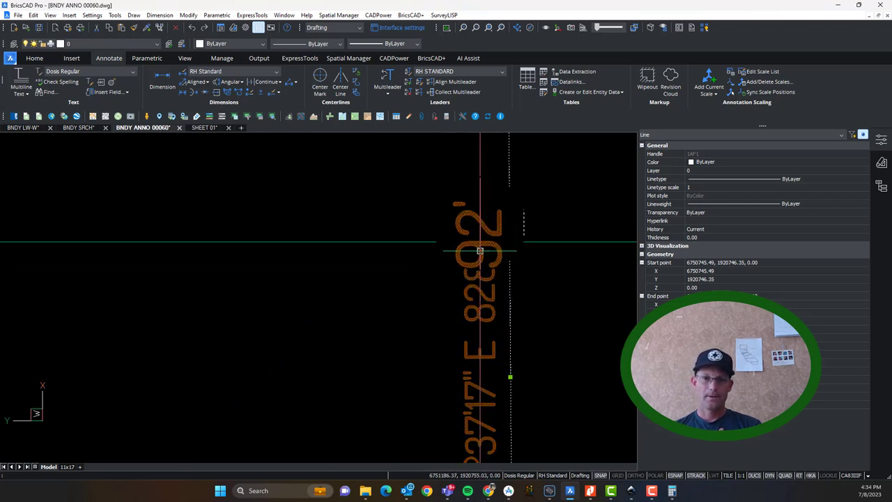
double_click(482, 244)
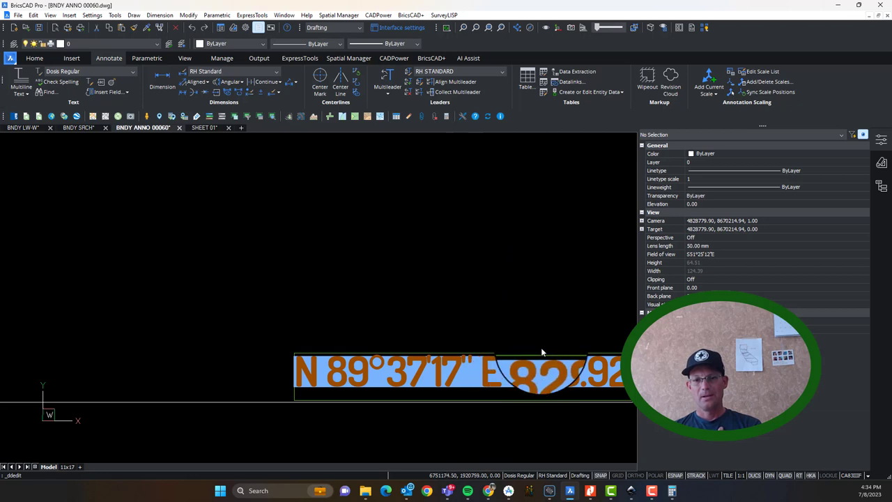
middle_click_drag(550, 346, 368, 325)
left_click(445, 359)
type("9")
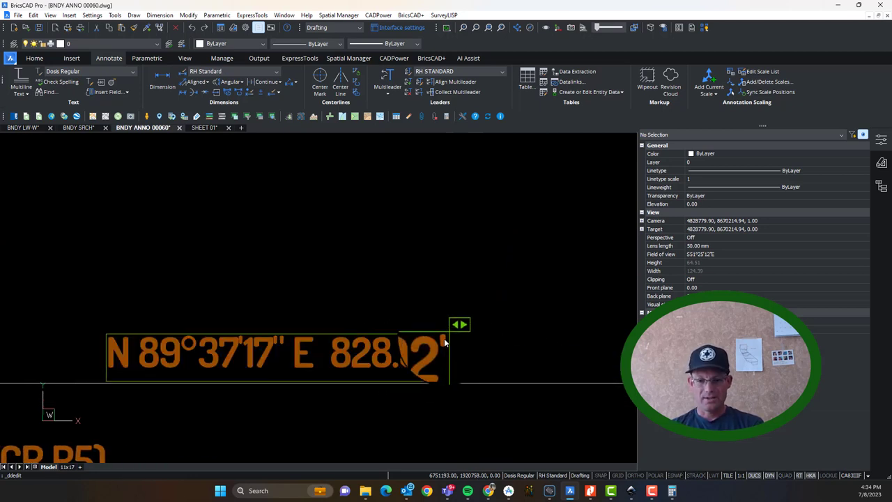
left_click(444, 338)
type("(C)")
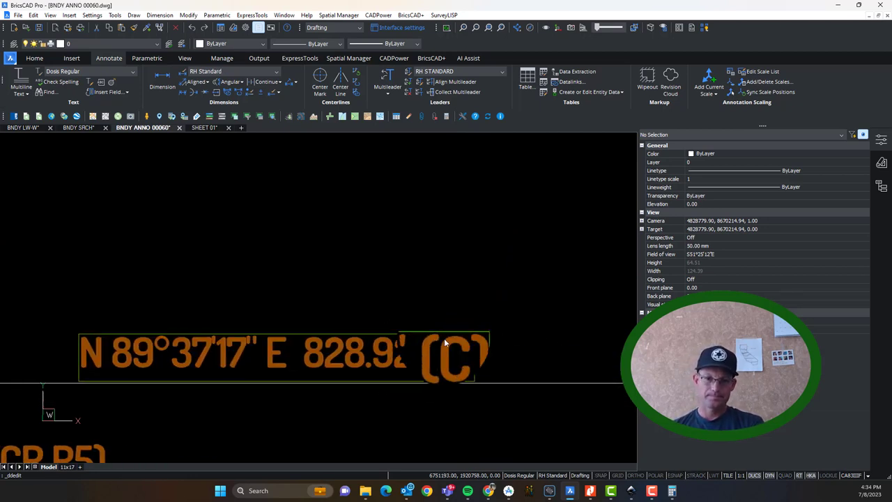
left_click(446, 269)
scroll(441, 268, "down", 4)
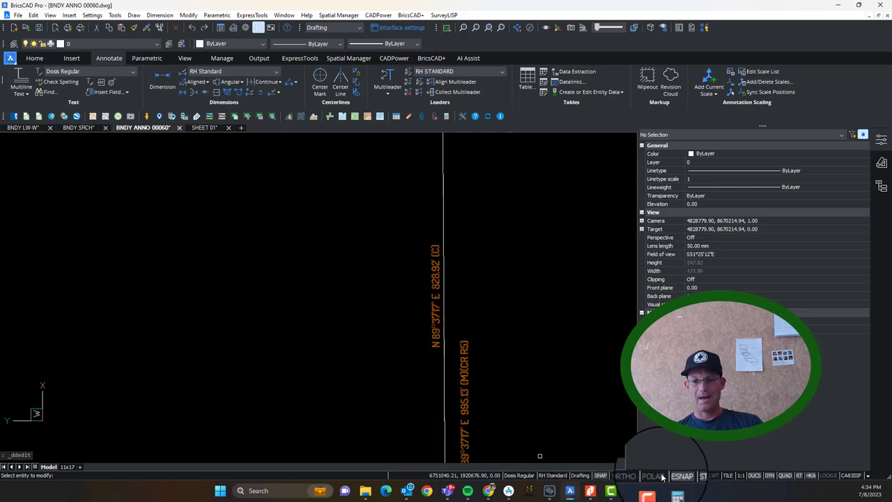
Switch to the 204-PM-013-002 parcel map in Nitro Pro and add its 165.41 and 663.13 distances in Calculator.
left_click(592, 490)
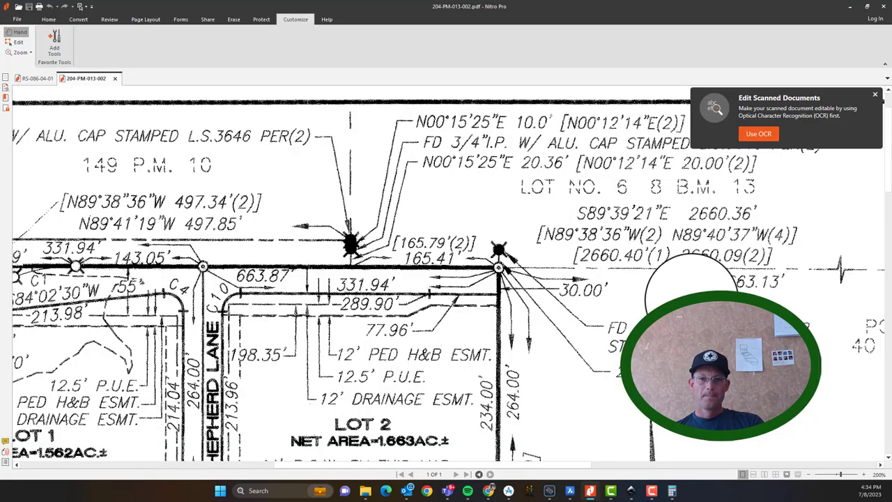
left_click_drag(584, 309, 442, 307)
scroll(442, 307, "down", 2, "ctrl")
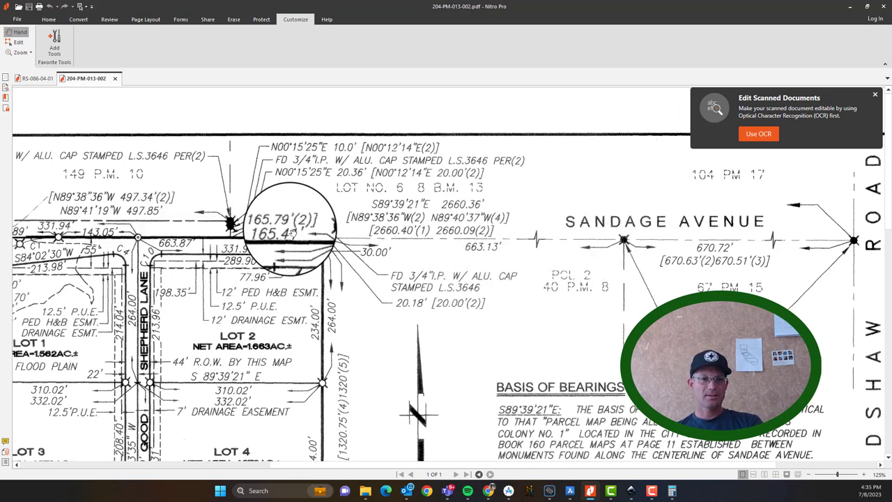
left_click(672, 491)
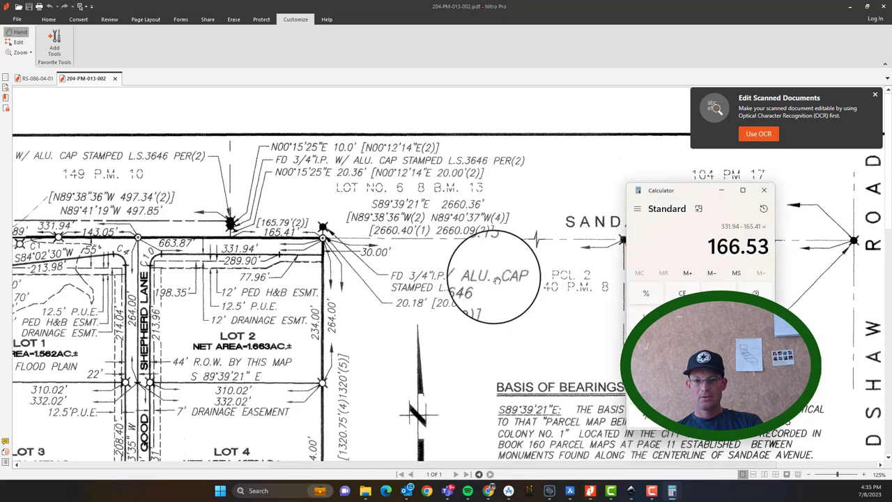
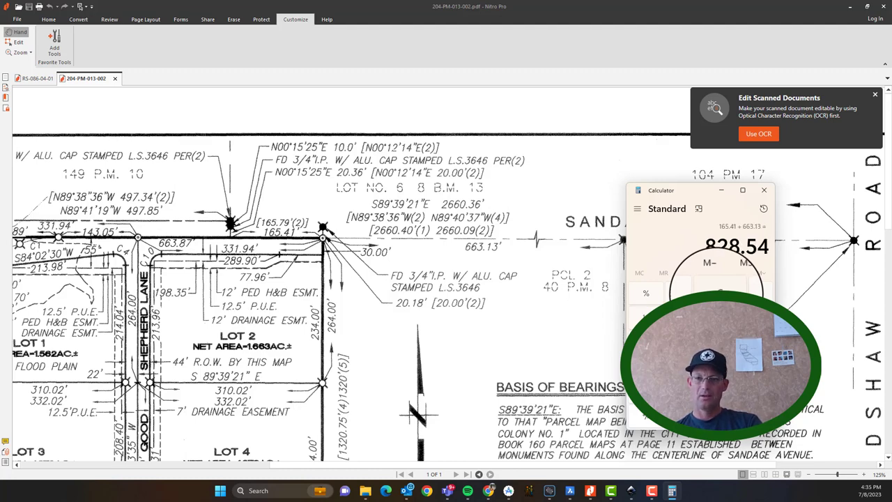
left_click(811, 30)
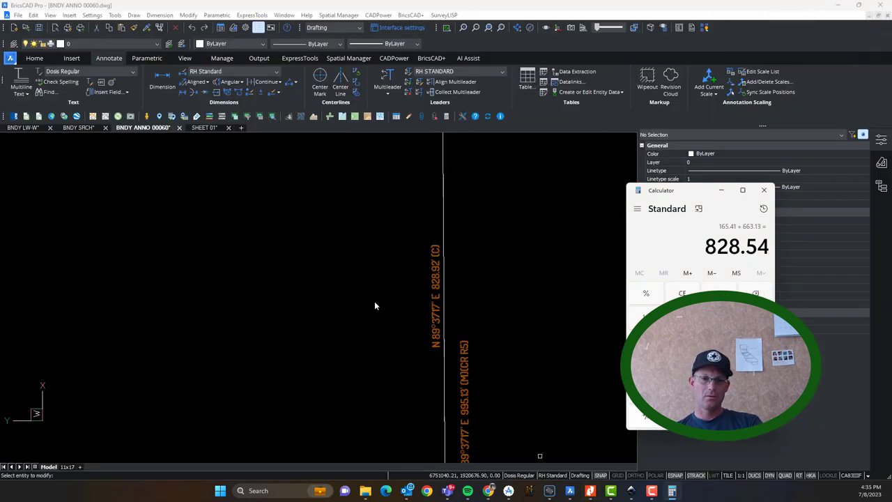
Append the record distance 828.54' (CR R5) after (C) in the N 89°37'17" E 828.92' label.
left_click(421, 268)
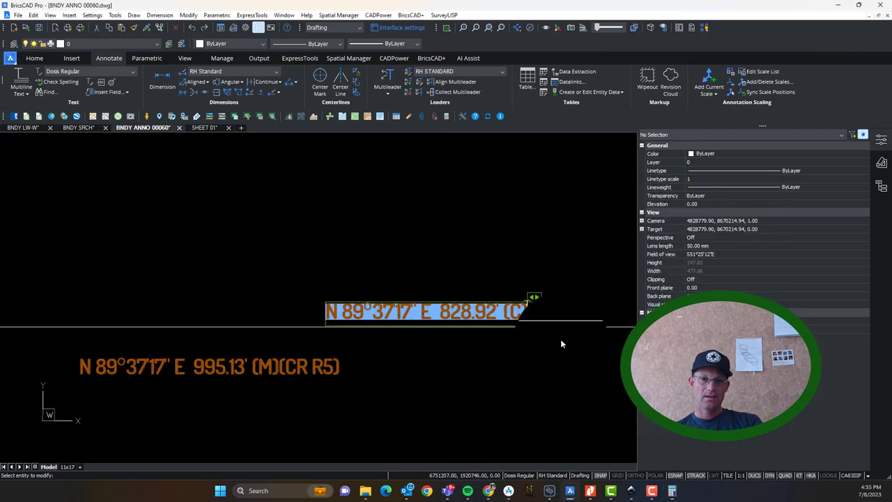
left_click(476, 316)
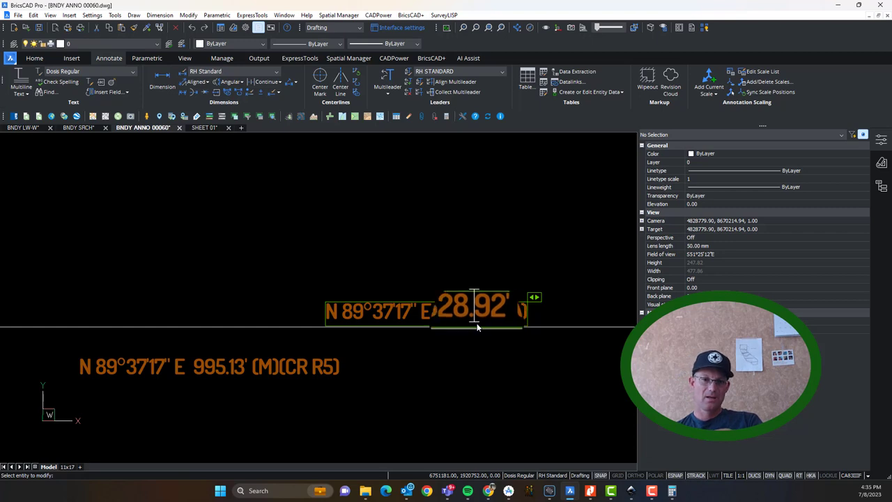
left_click(496, 381)
double_click(519, 314)
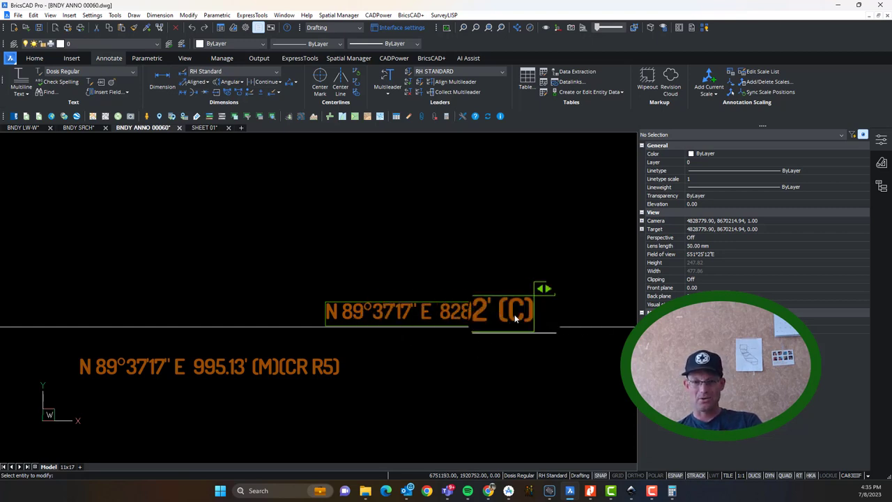
key("Right")
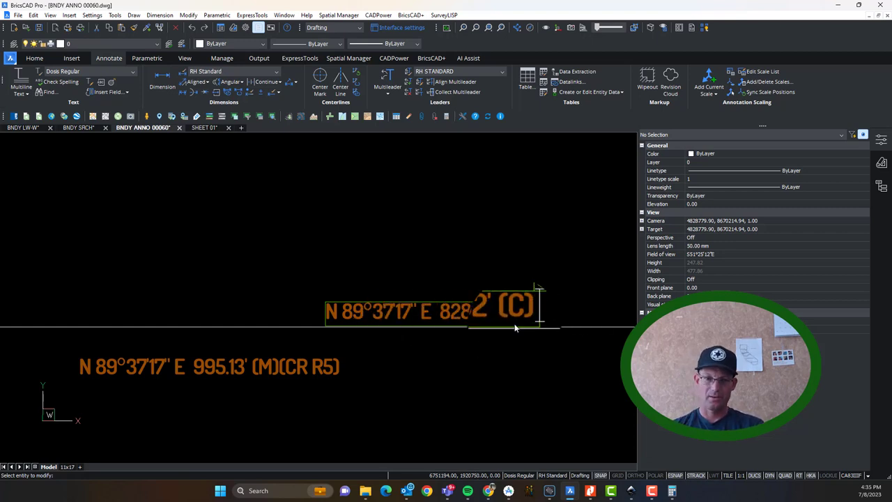
left_click(669, 492)
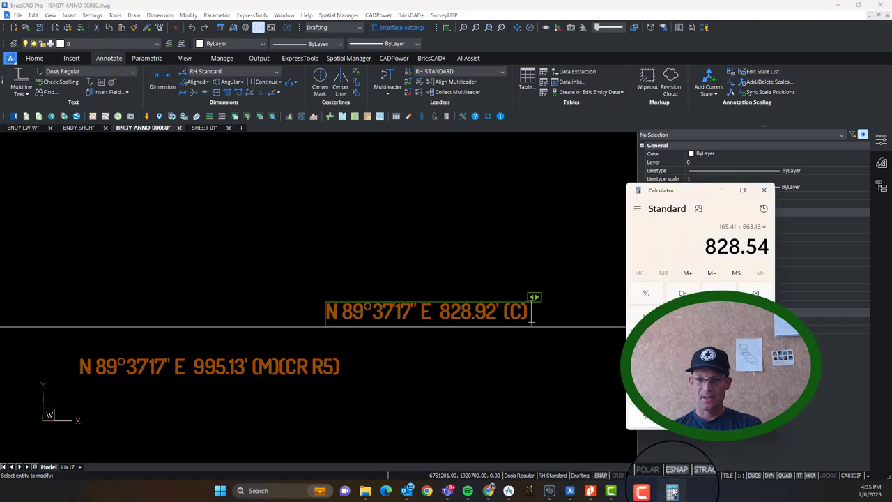
left_click(671, 492)
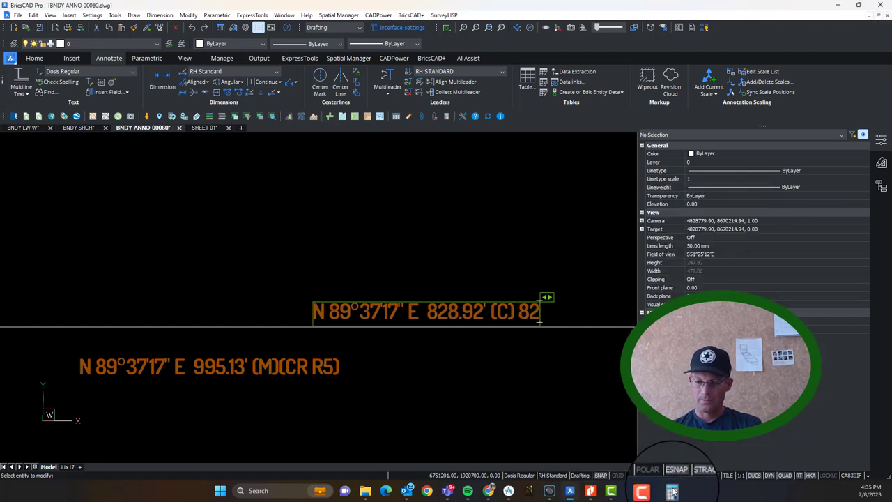
type("54")
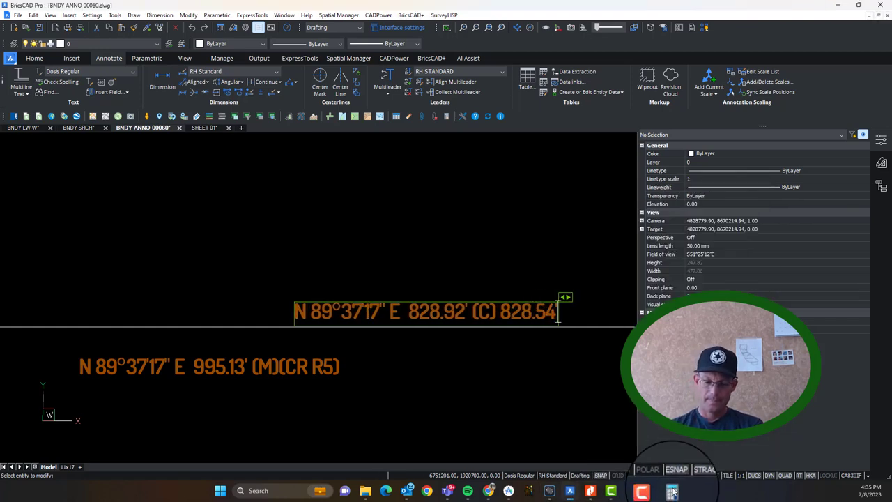
type("' (")
type("C")
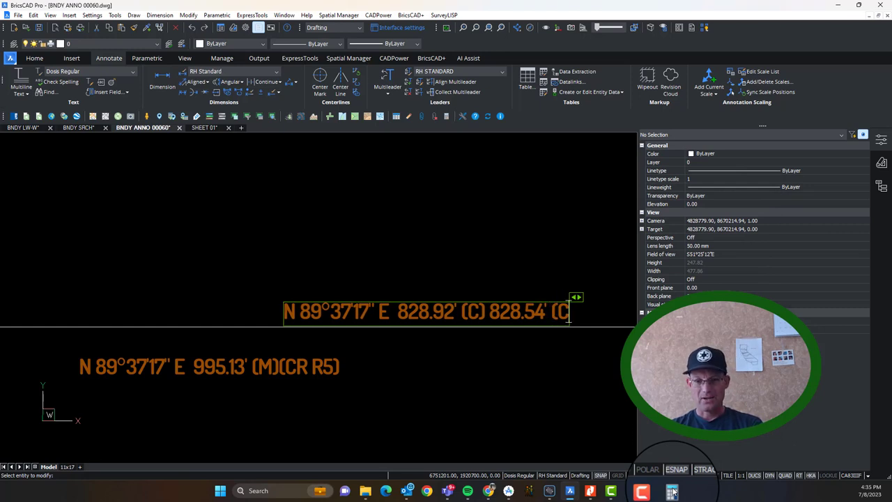
type("R R")
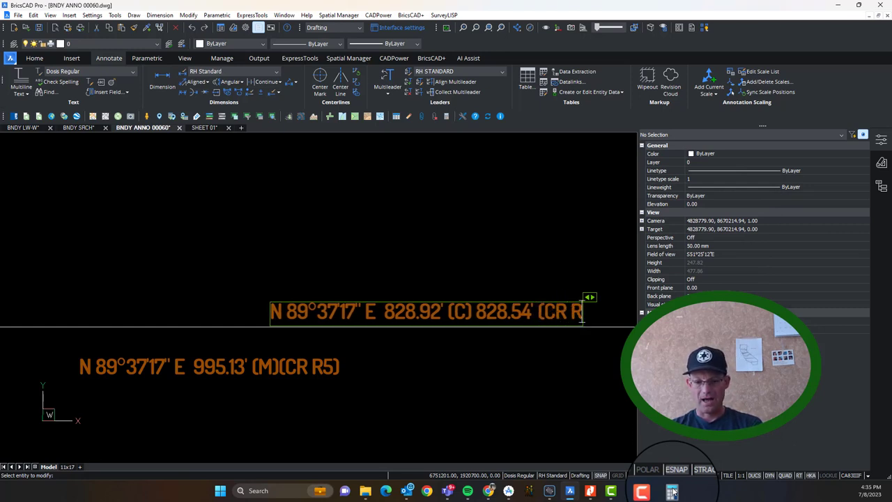
type("5)")
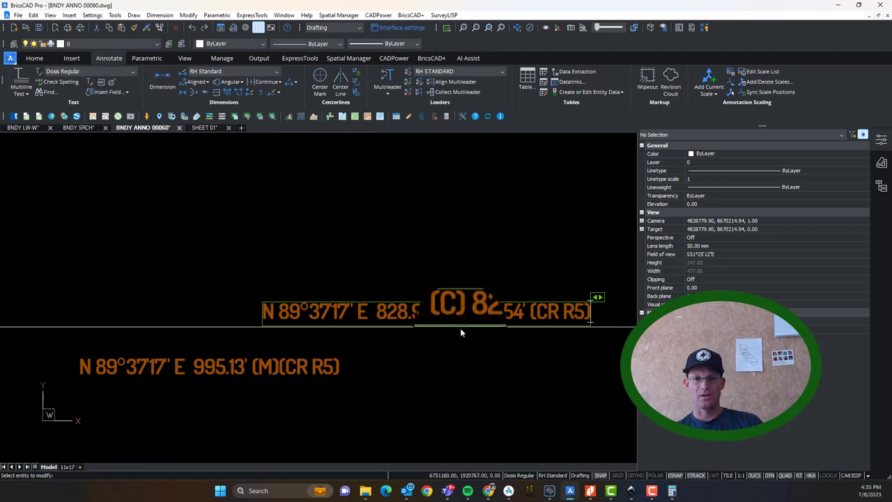
left_click(460, 334)
Examine the line's far end and the surrounding annotations at the Sandage Avenue monument.
scroll(436, 308, "down", 4)
middle_click_drag(432, 139, 478, 342)
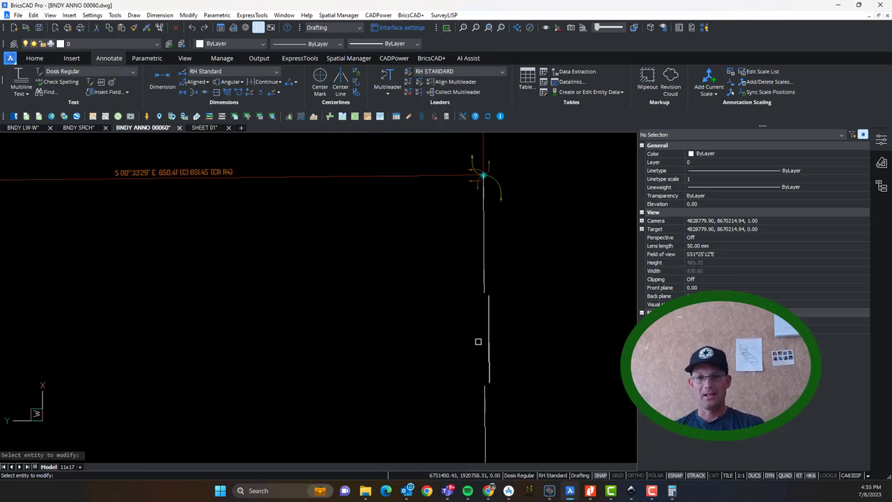
key("Escape")
left_click(484, 165)
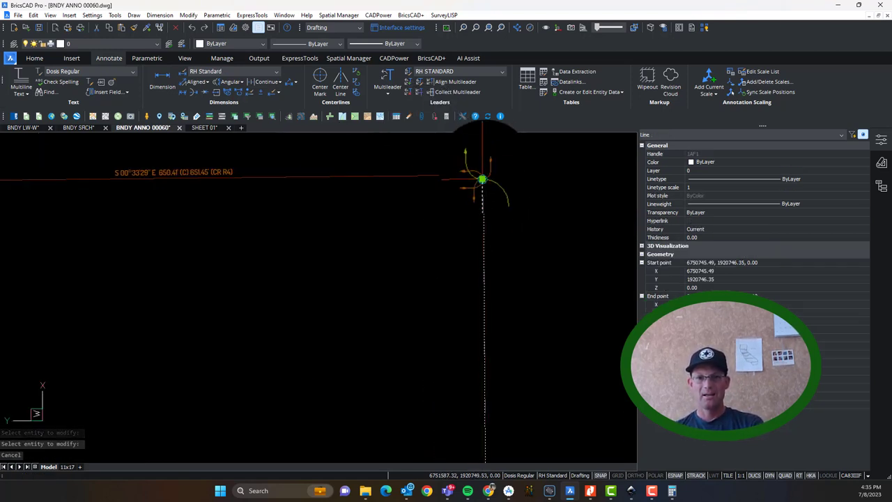
scroll(474, 167, "up", 5)
middle_click_drag(320, 151, 347, 292)
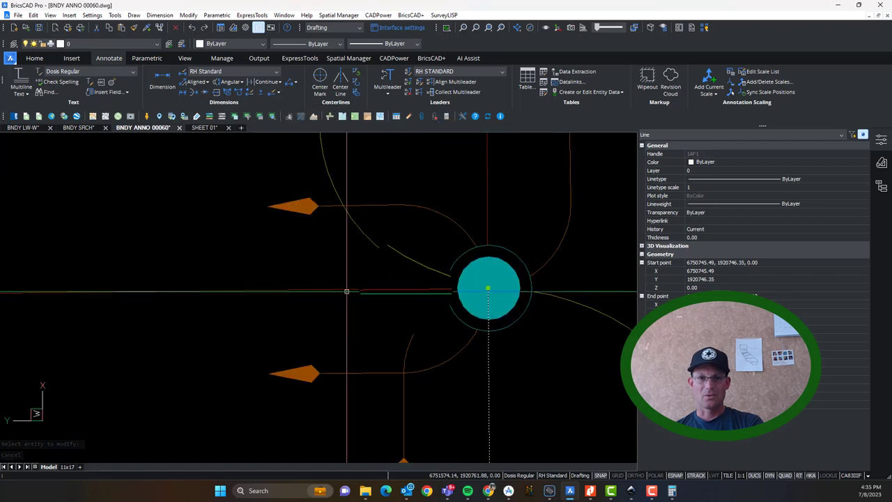
scroll(510, 293, "up", 5)
scroll(402, 291, "down", 10)
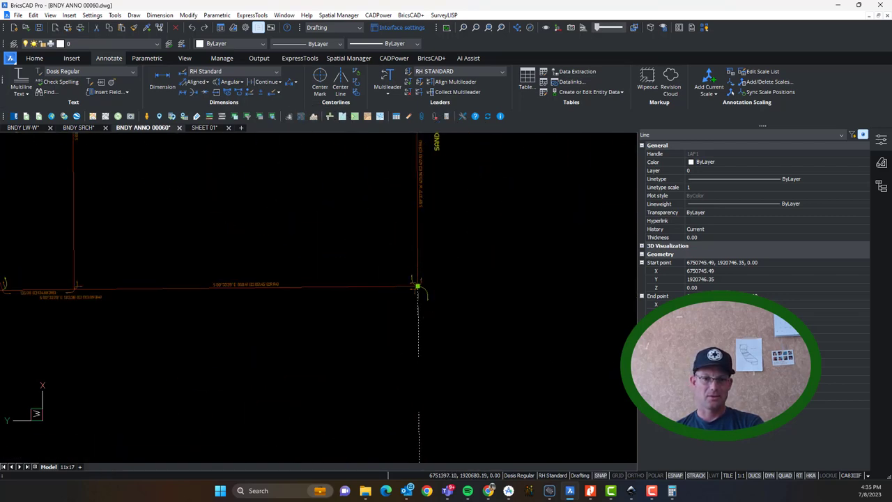
Move the upper curved leader at the offset lot corner so its tip meets the end of the line.
middle_click_drag(480, 395, 466, 202)
scroll(423, 272, "up", 1)
scroll(324, 183, "up", 10)
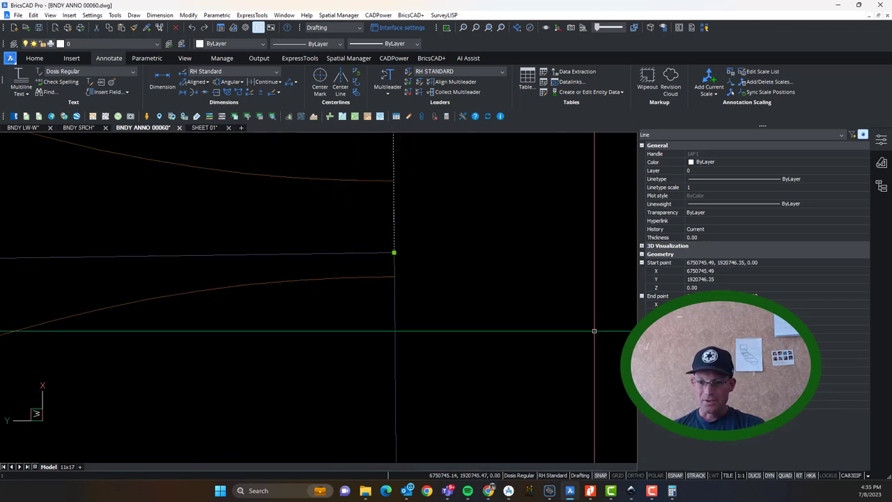
scroll(470, 294, "down", 3)
scroll(463, 300, "up", 5)
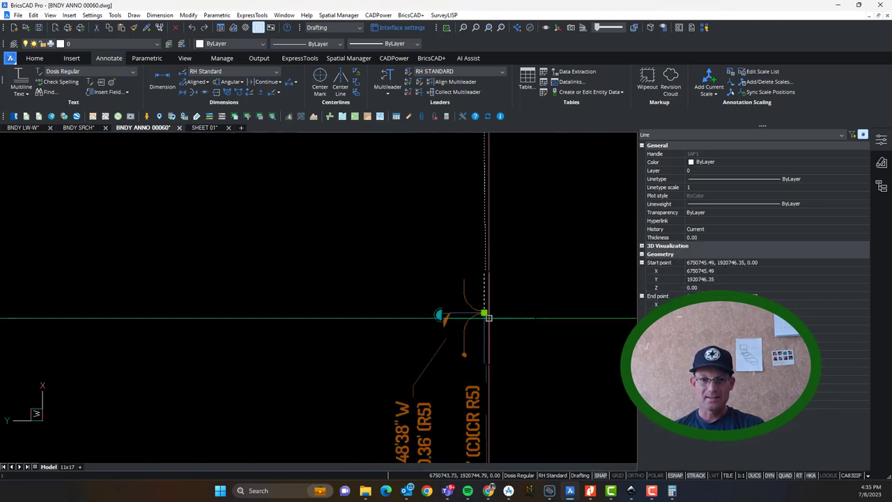
key("Escape")
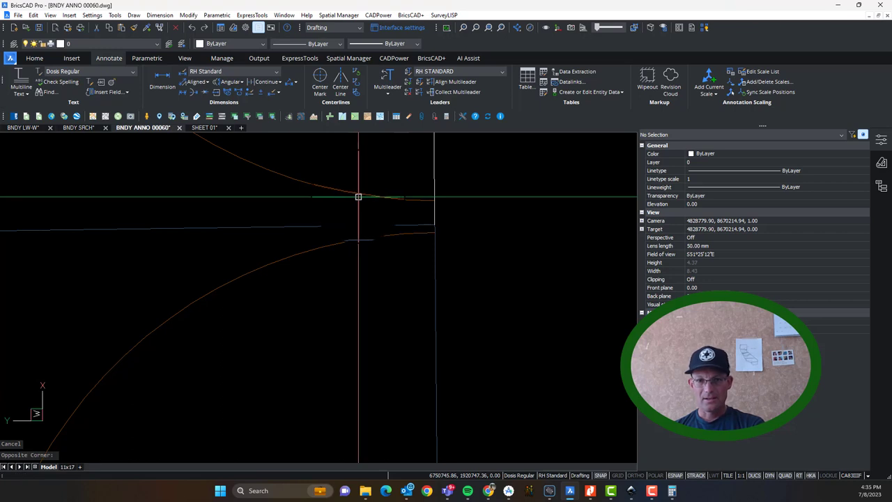
left_click(342, 173)
type("m")
key("Return")
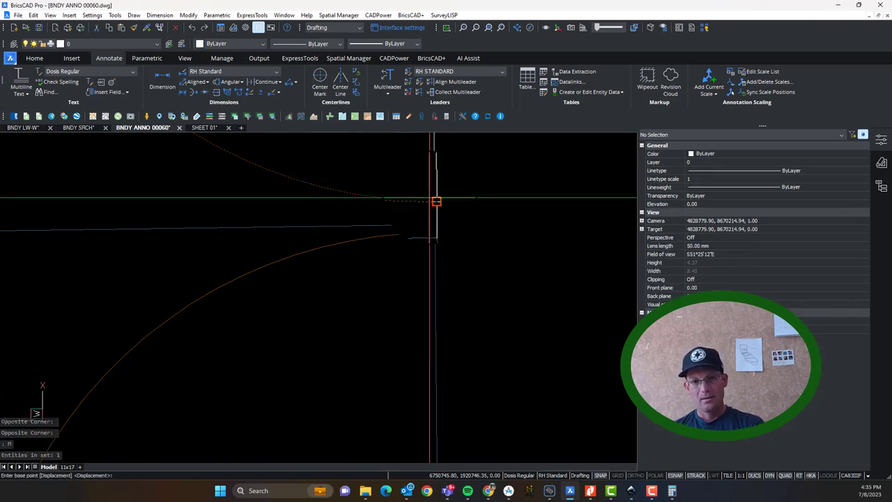
left_click(436, 201)
left_click(437, 224)
key("Escape")
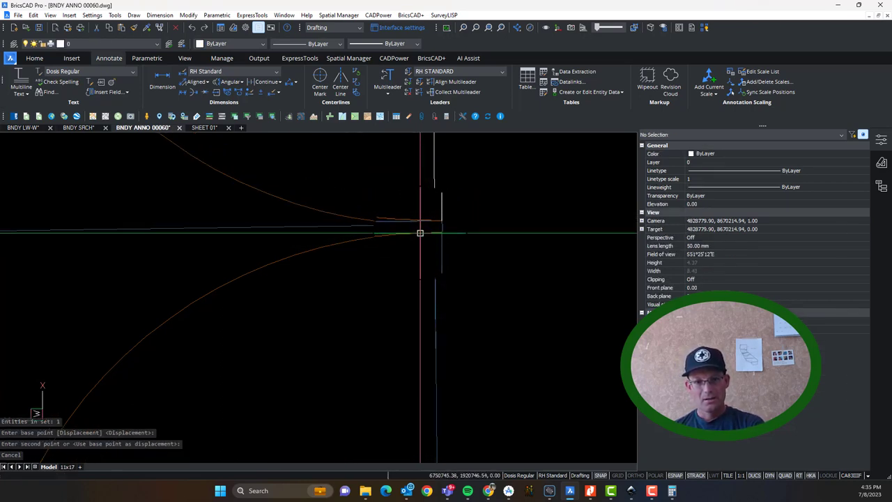
Move the lower curved leader at the offset lot corner so its tip meets the same line end.
key("Return")
left_click(421, 235)
left_click(392, 239)
key("Return")
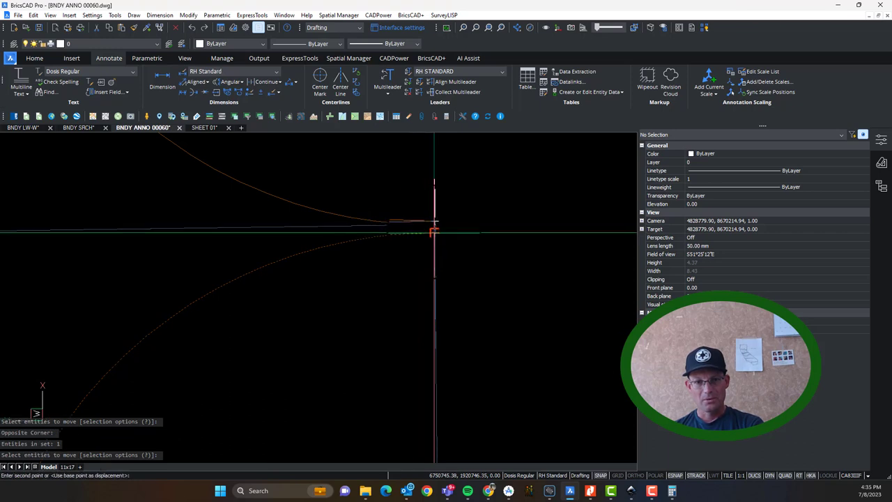
key("Escape")
Add an aligned dimension from the offset lot corner to the center of the far monument, beside the distance labels.
scroll(434, 230, "up", 5)
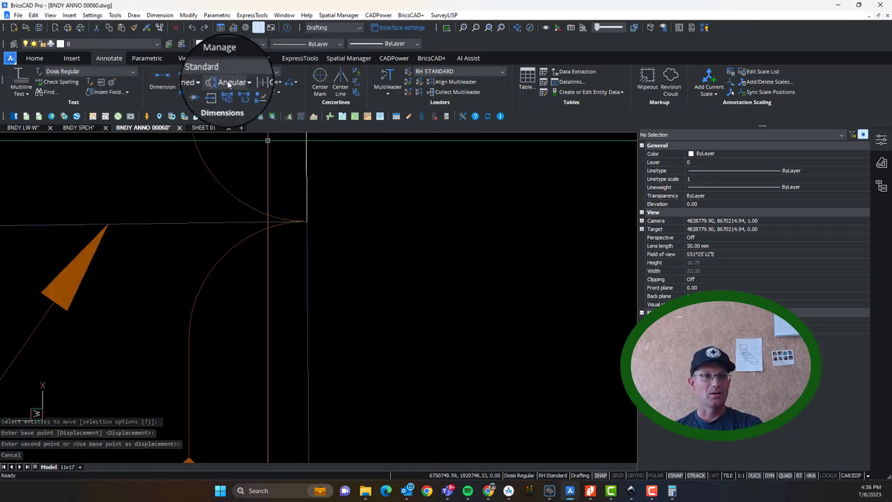
left_click(185, 81)
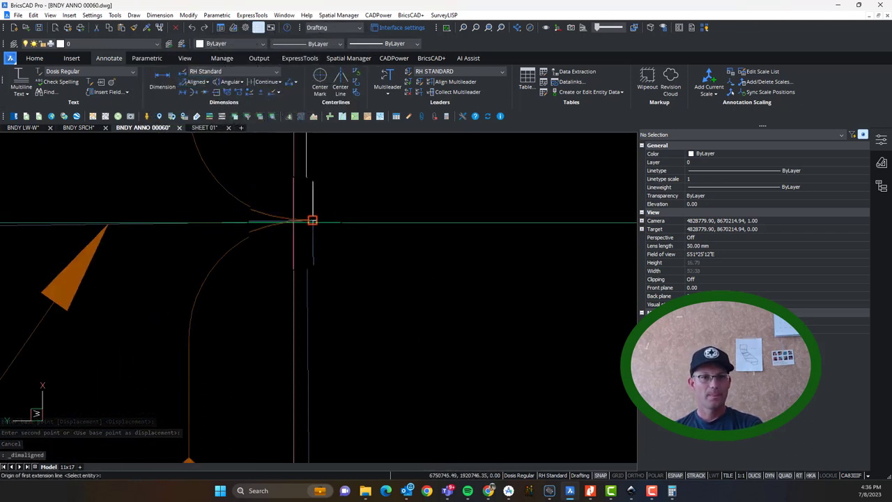
left_click(312, 221)
scroll(390, 307, "down", 8)
middle_click_drag(491, 217, 436, 432)
middle_click_drag(405, 180, 406, 211)
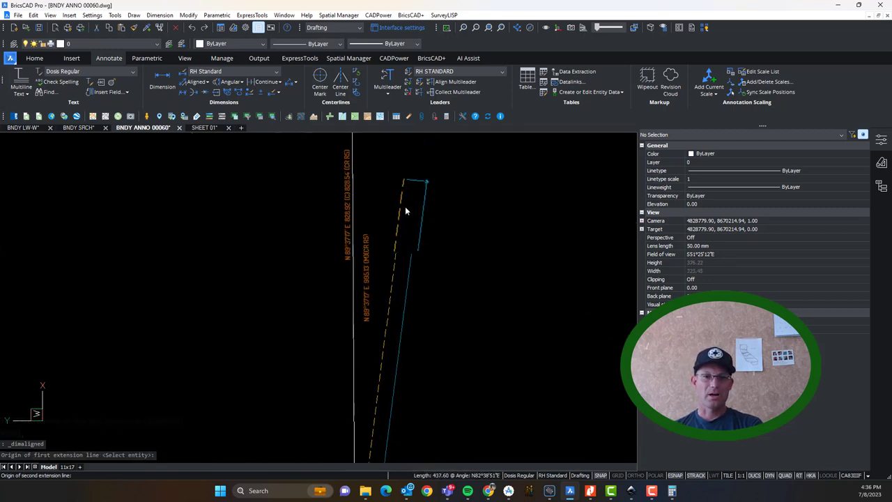
scroll(407, 211, "up", 10)
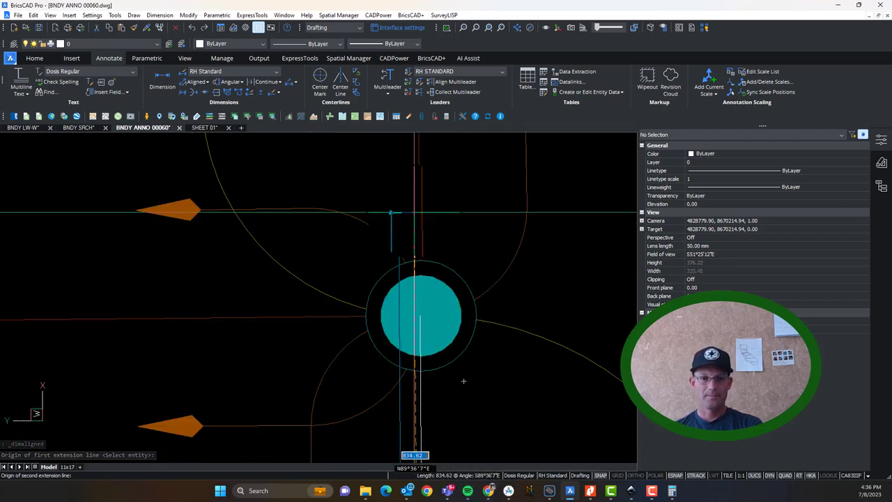
left_click(419, 316)
scroll(419, 316, "down", 5)
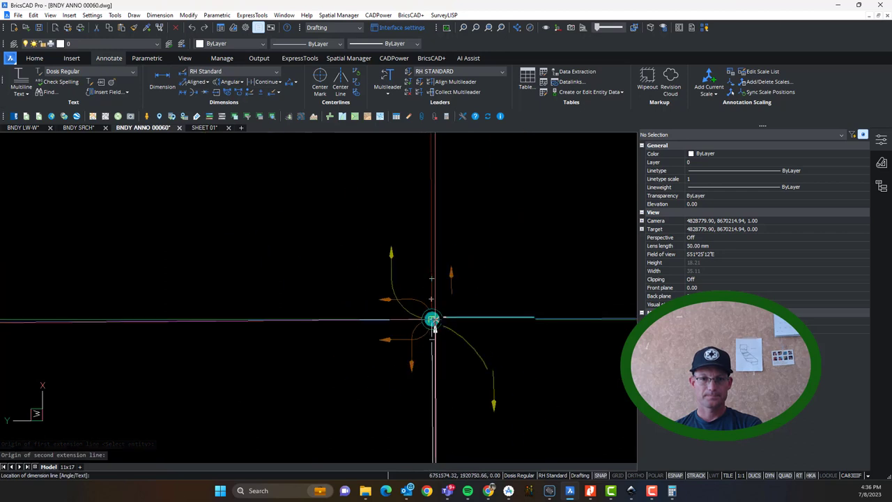
scroll(508, 268, "up", 6)
scroll(409, 312, "up", 6)
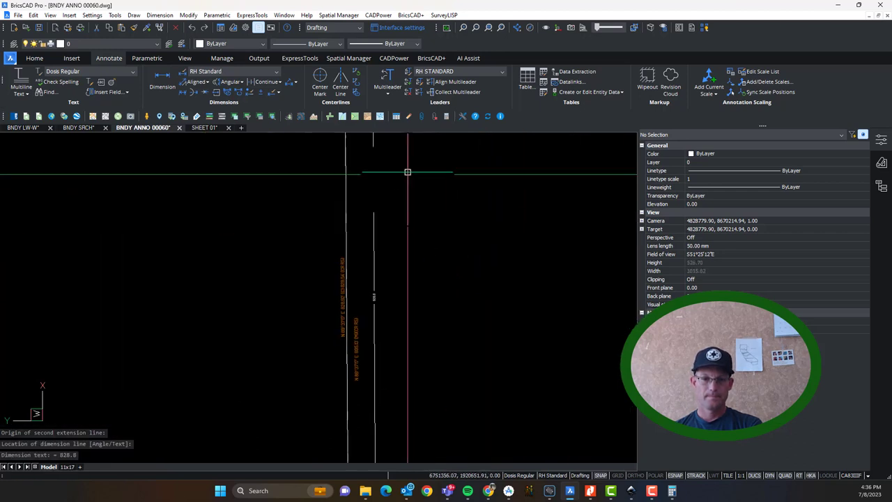
Examine the aligned dimension's text and its property settings.
scroll(316, 287, "down", 5)
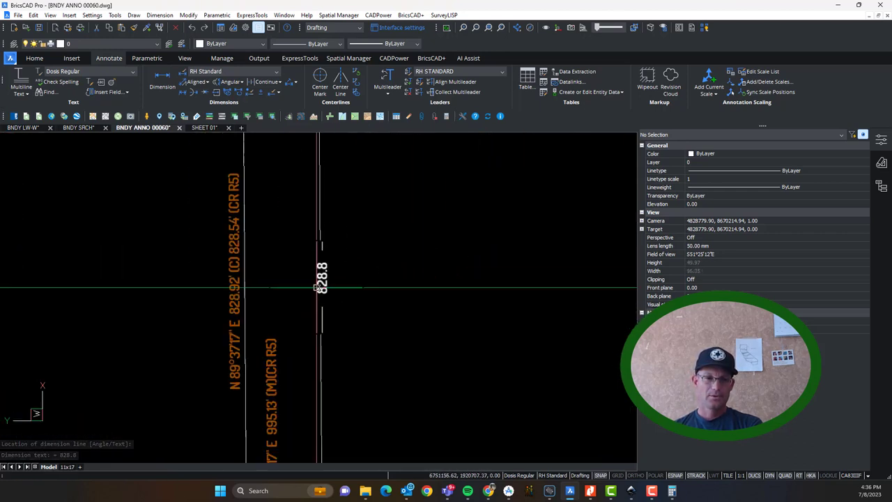
scroll(317, 287, "up", 5)
scroll(354, 268, "down", 3)
left_click(358, 283)
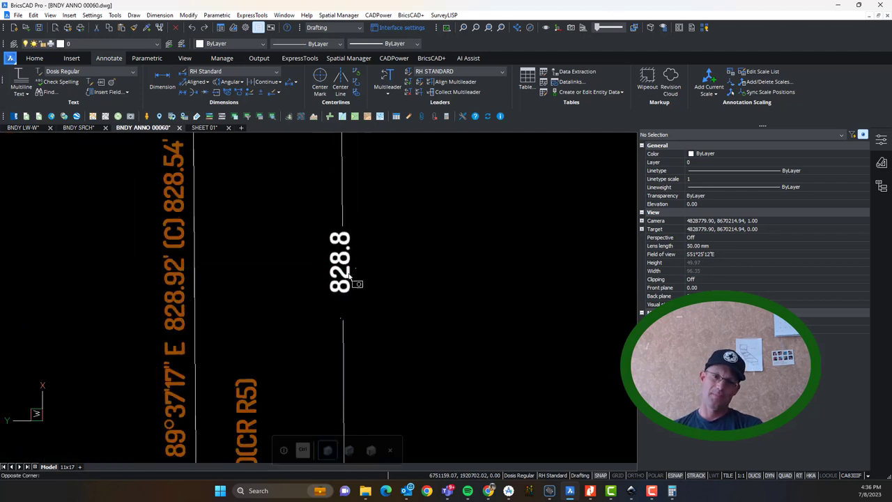
left_click(339, 270)
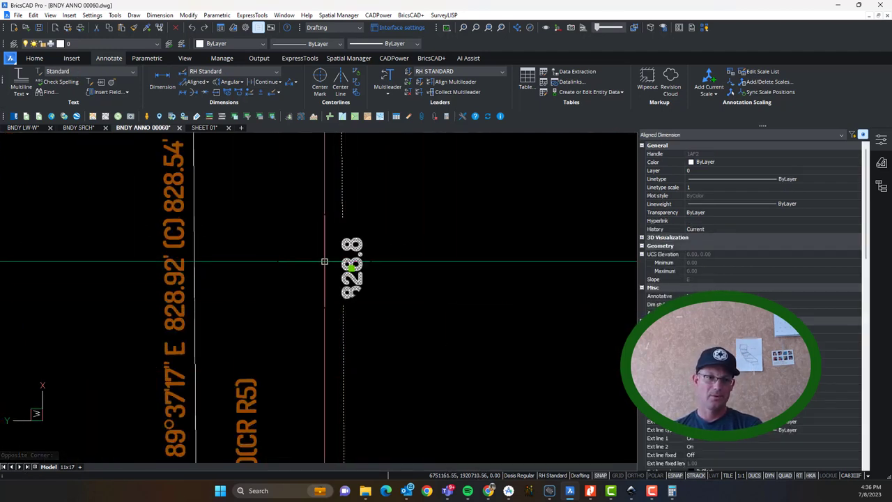
left_click(325, 259)
scroll(652, 311, "down", 3)
scroll(652, 310, "down", 3)
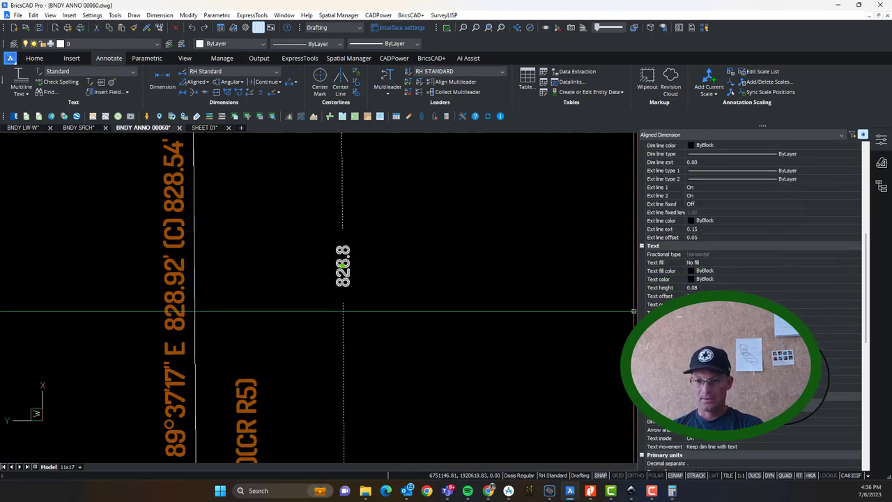
key("Escape")
Delete the aligned dimension and the line connecting the offset lot corner to the far monument.
left_click(335, 234)
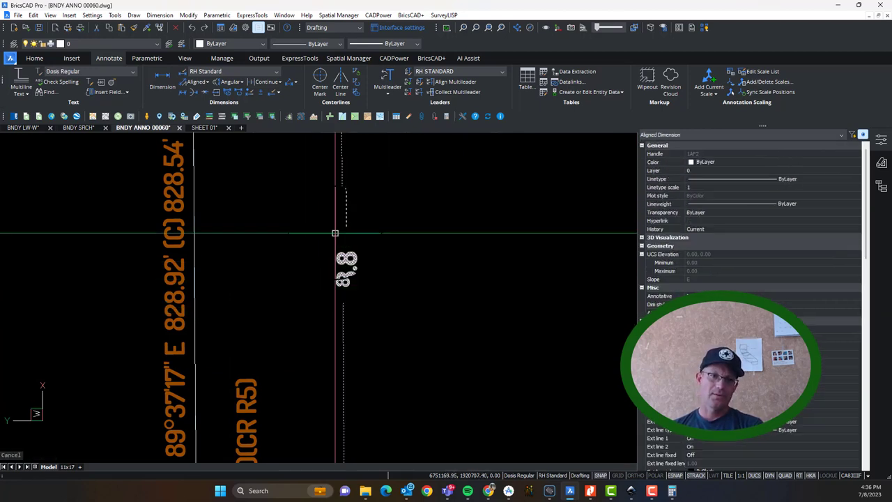
key("Delete")
scroll(243, 255, "down", 8)
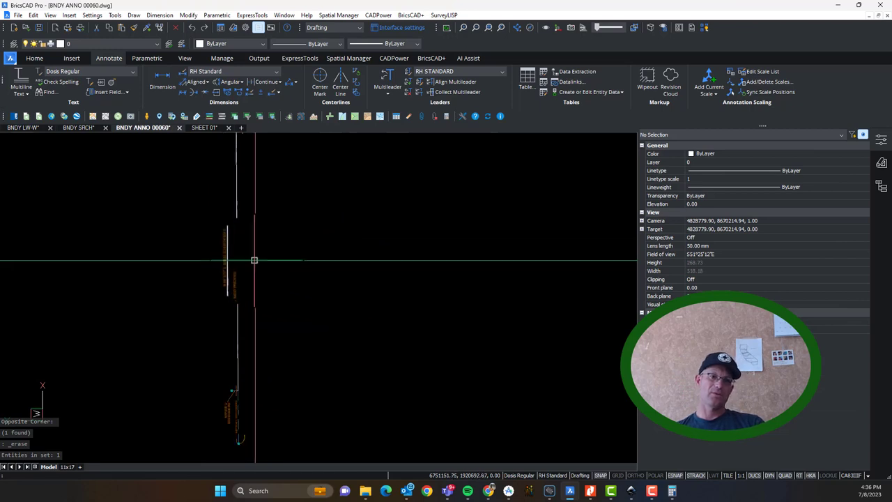
middle_click_drag(253, 260, 267, 194)
scroll(249, 299, "up", 3)
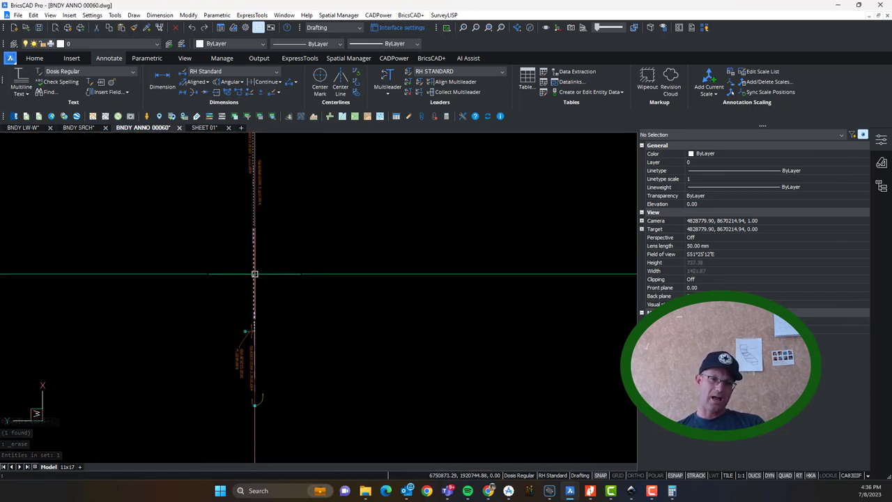
left_click(254, 272)
key("Delete")
scroll(262, 357, "up", 3)
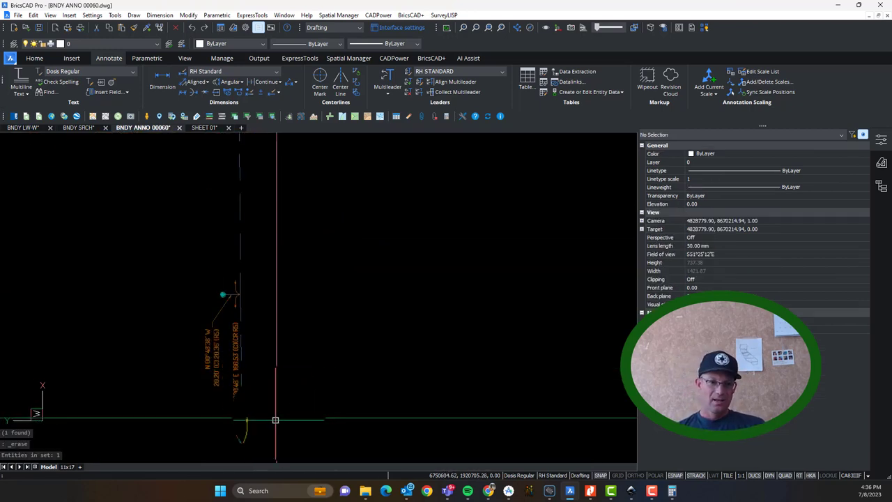
Examine the bearing and distance labels and monuments along Sandage Avenue against the overall boundary layout.
middle_click_drag(274, 418, 296, 317)
scroll(248, 348, "down", 4)
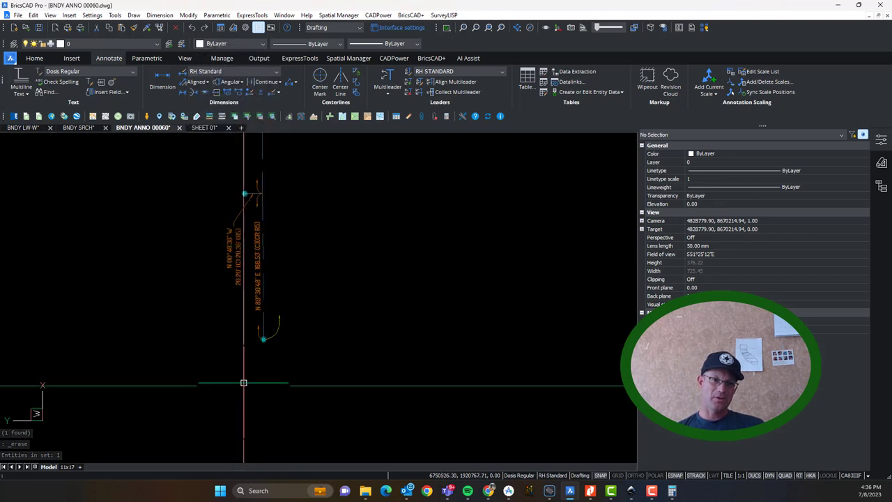
middle_click_drag(321, 203, 324, 359)
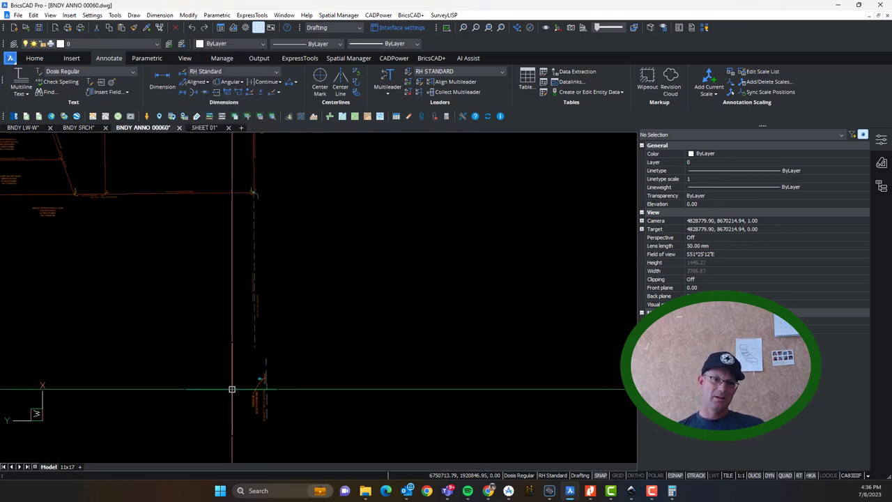
scroll(313, 313, "up", 6)
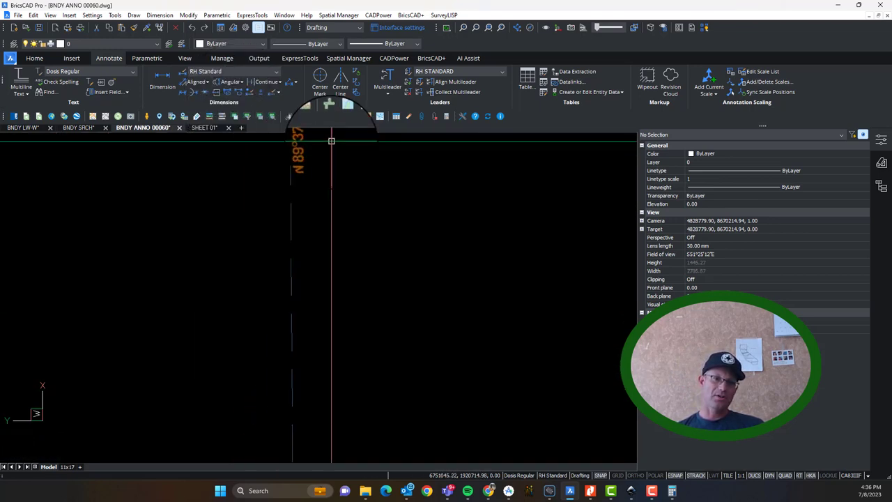
scroll(312, 313, "down", 6)
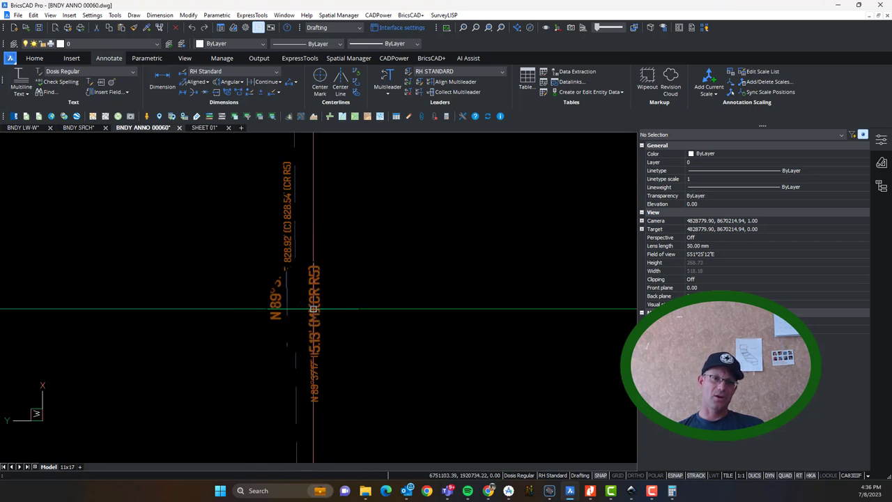
scroll(315, 300, "up", 2)
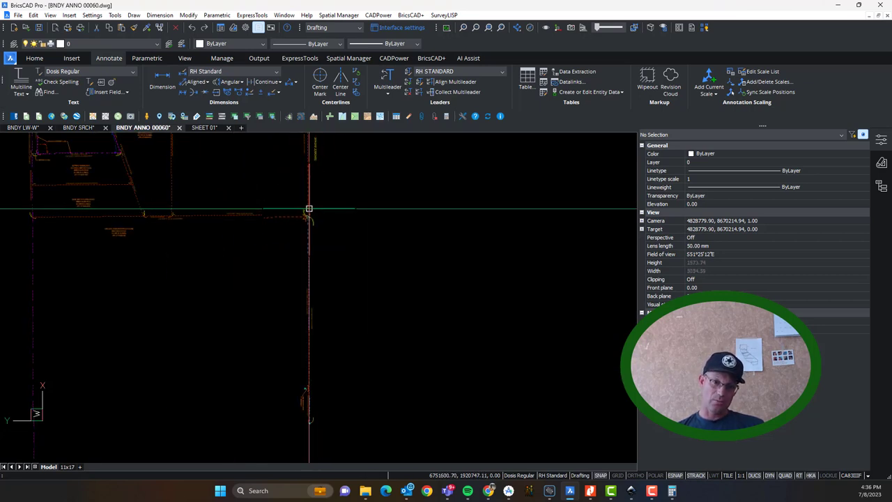
mouse_move(309, 221)
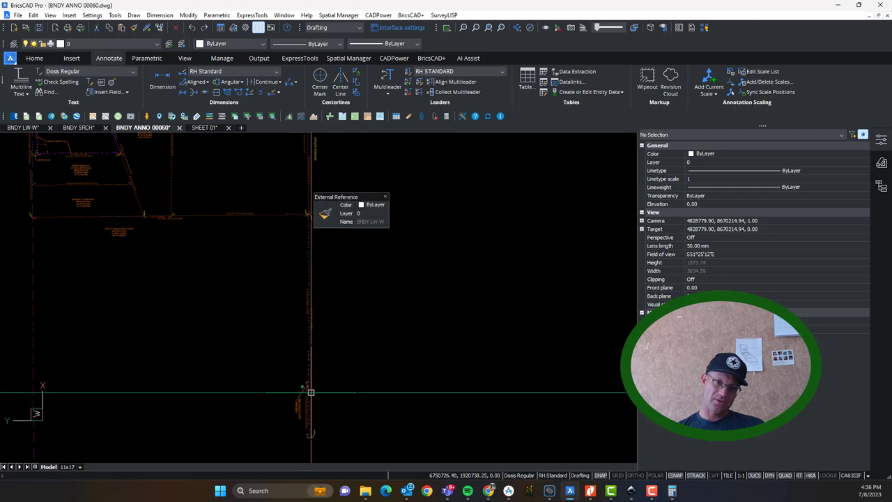
scroll(311, 392, "up", 2)
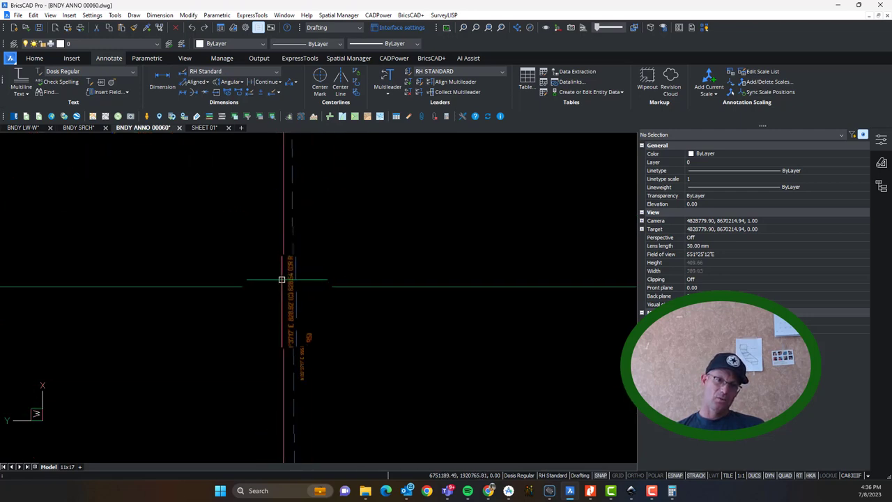
scroll(294, 321, "down", 5)
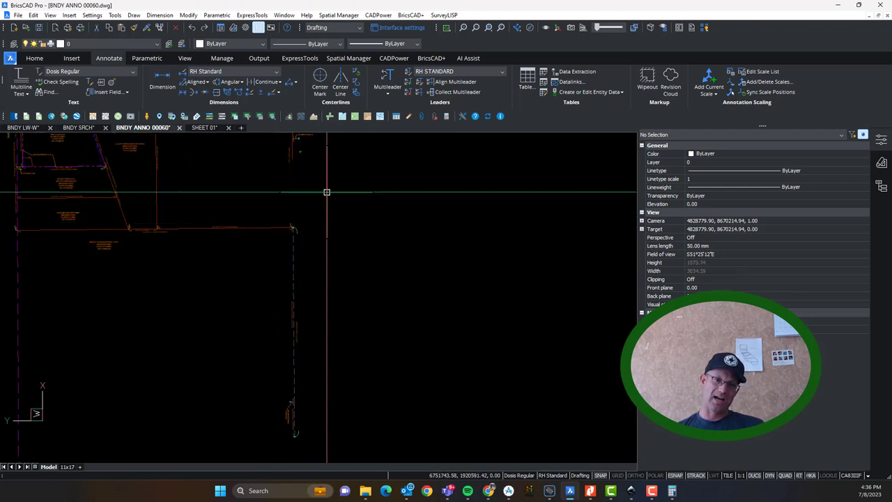
middle_click_drag(279, 324, 285, 226)
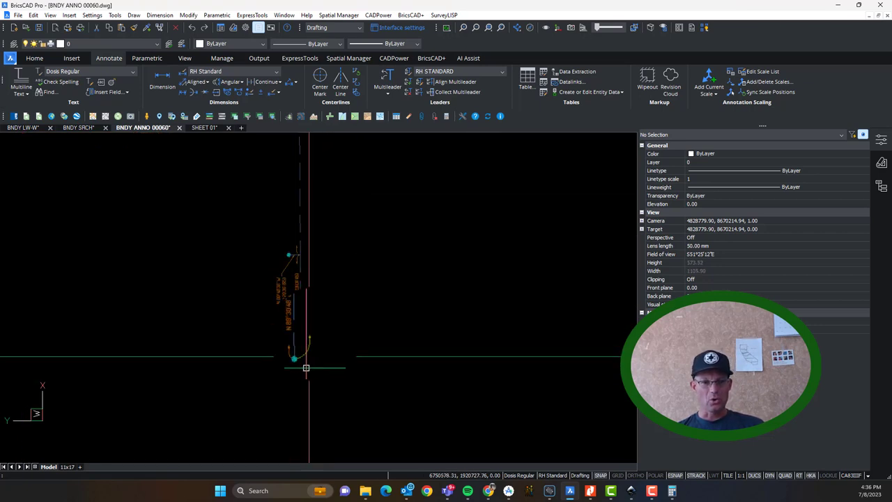
scroll(290, 282, "down", 3)
middle_click_drag(314, 342, 356, 311)
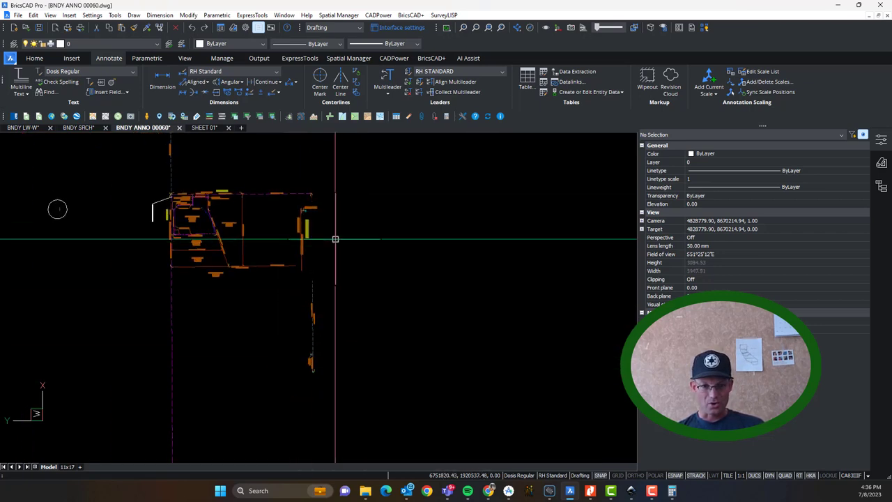
scroll(308, 265, "up", 5)
middle_click_drag(306, 268, 251, 359)
scroll(252, 360, "up", 4)
scroll(261, 355, "down", 10)
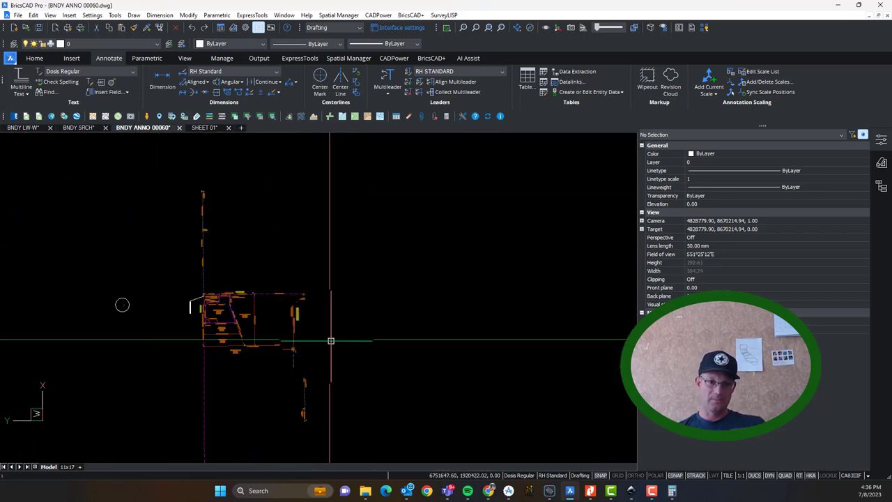
scroll(330, 341, "up", 3)
scroll(284, 195, "up", 4)
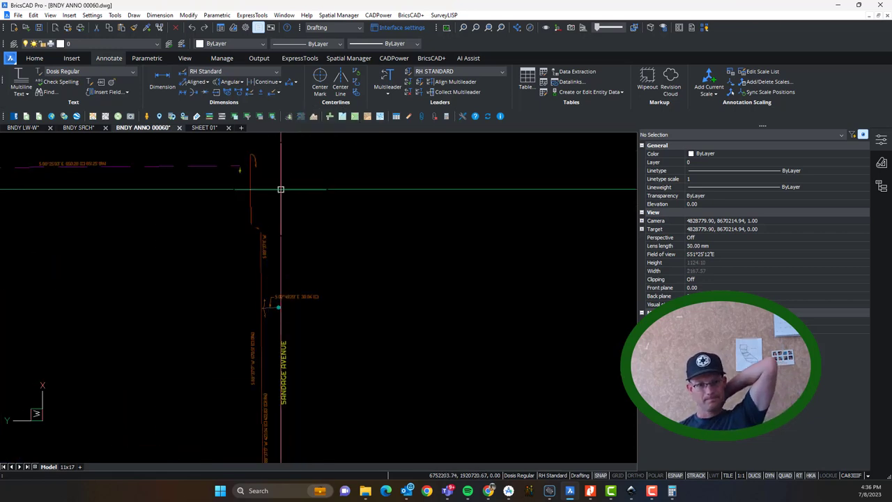
scroll(281, 189, "down", 6)
middle_click_drag(309, 311, 310, 262)
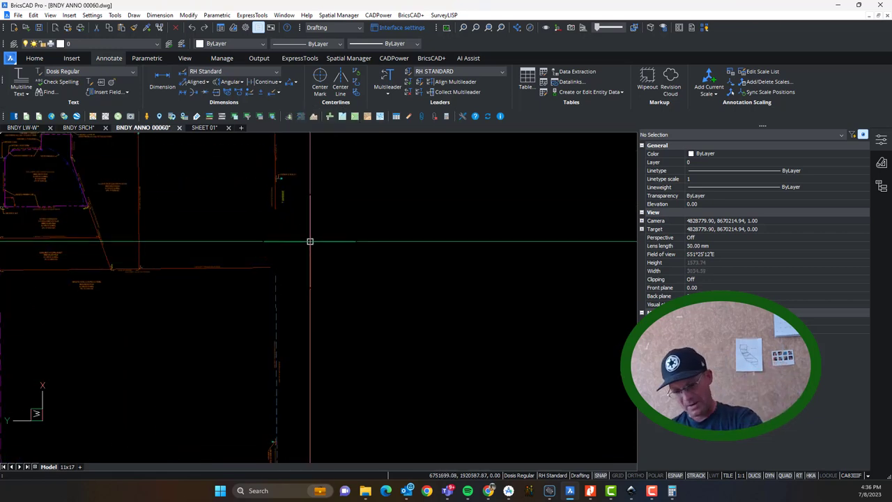
scroll(301, 187, "down", 3)
middle_click_drag(297, 151, 299, 174)
Draw a line from the corner joining the 650.20 boundary and Sandage Avenue toward the offset lot corner near the far monument.
scroll(298, 173, "up", 6)
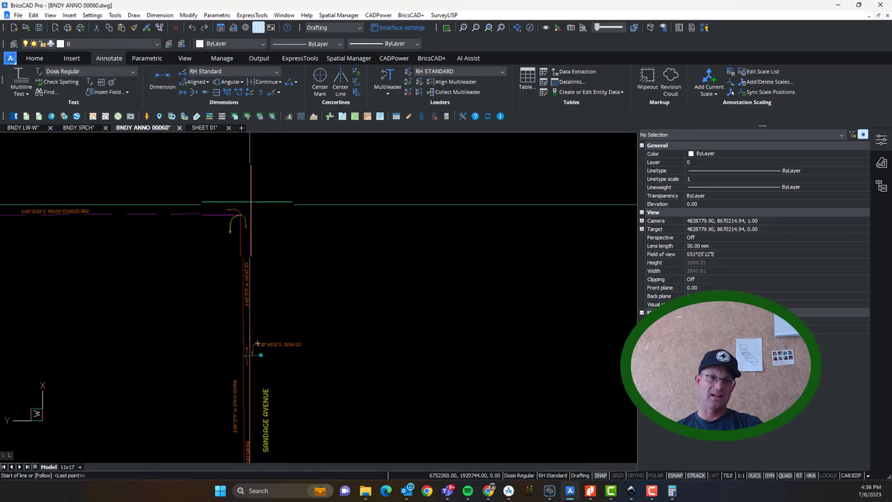
scroll(248, 211, "up", 3)
scroll(234, 223, "up", 1)
left_click(213, 219)
scroll(213, 219, "down", 5)
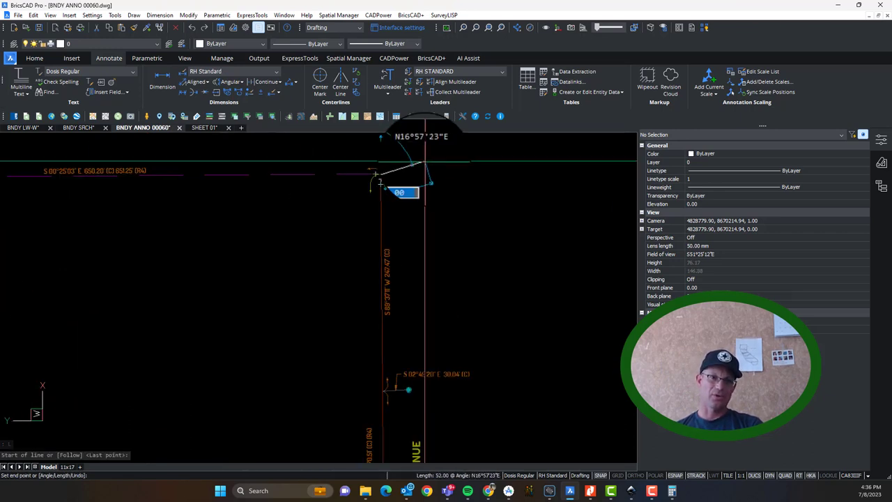
scroll(411, 325, "up", 6)
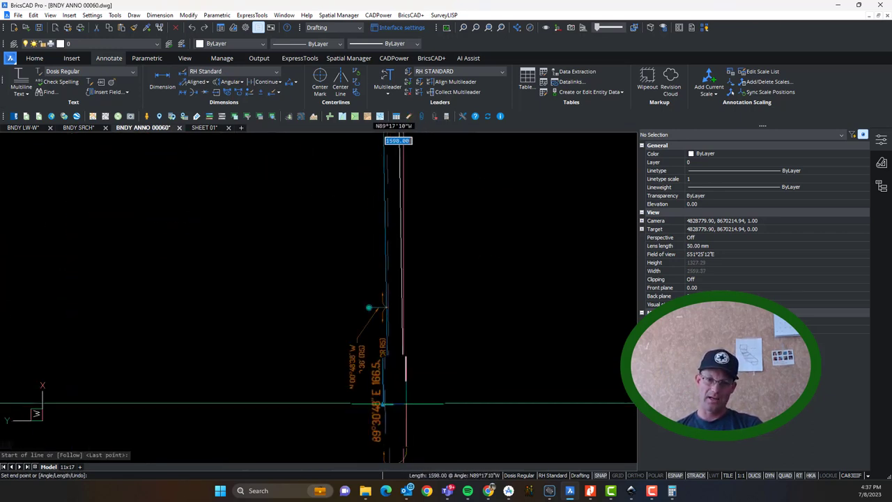
scroll(411, 325, "down", 3)
scroll(348, 362, "up", 1)
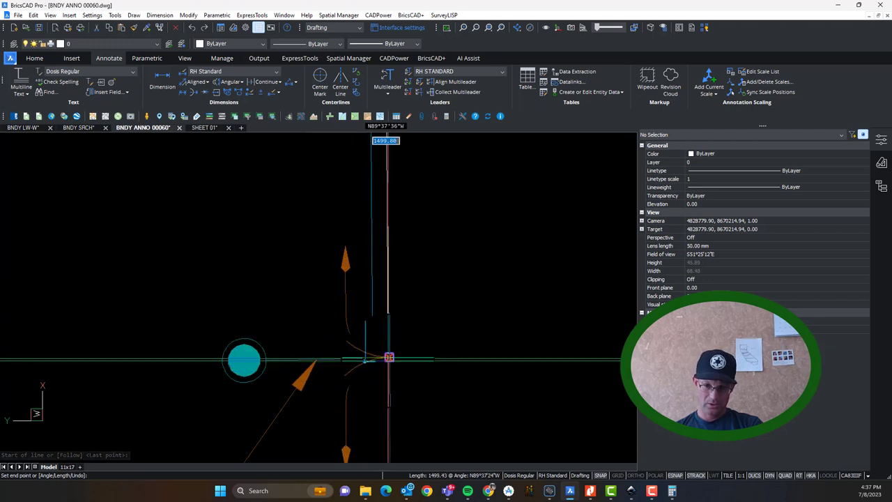
scroll(409, 356, "up", 6)
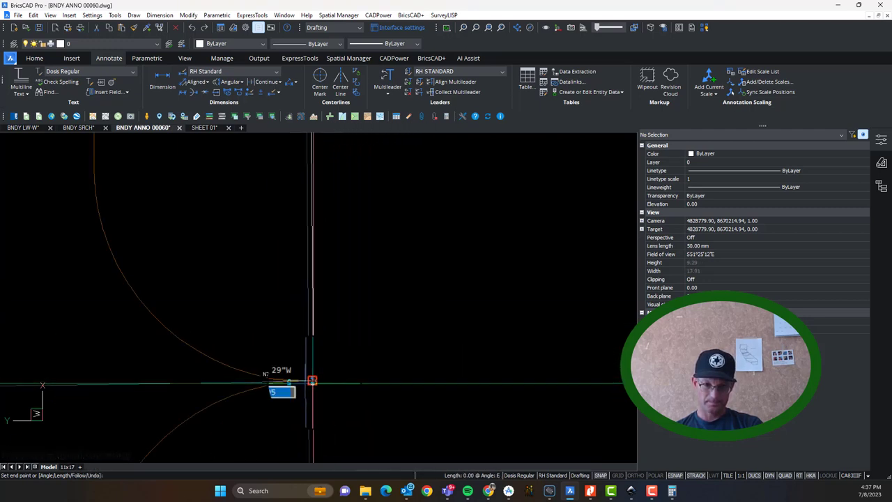
Undo the last line endpoint, snap the line's end to the corner where the leaders converge, and check its properties.
type("U")
key("Return")
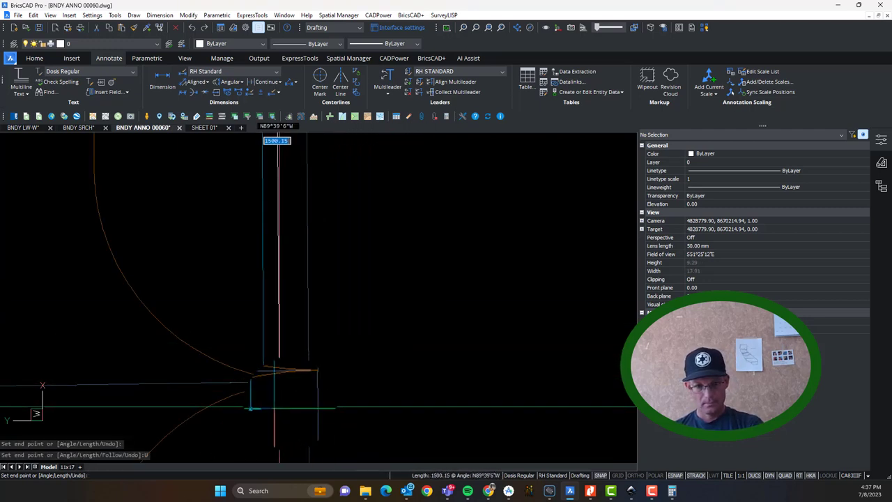
left_click(308, 381)
key("Return")
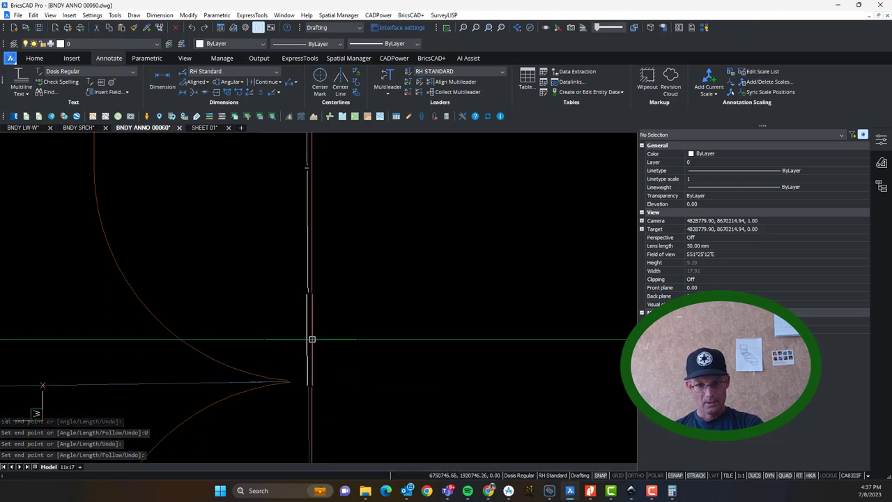
left_click(309, 339)
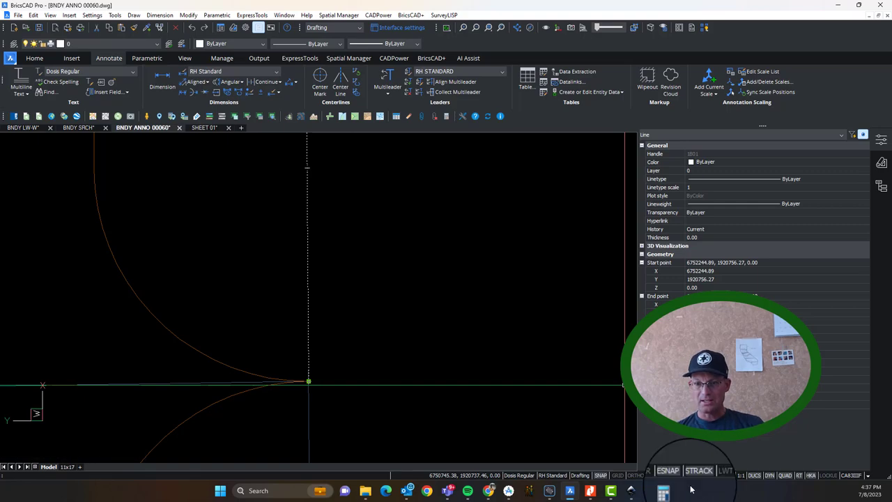
Switch to Nitro Pro and examine the record distances along Sandage Avenue on the 204-PM-013-002 map.
left_click(590, 491)
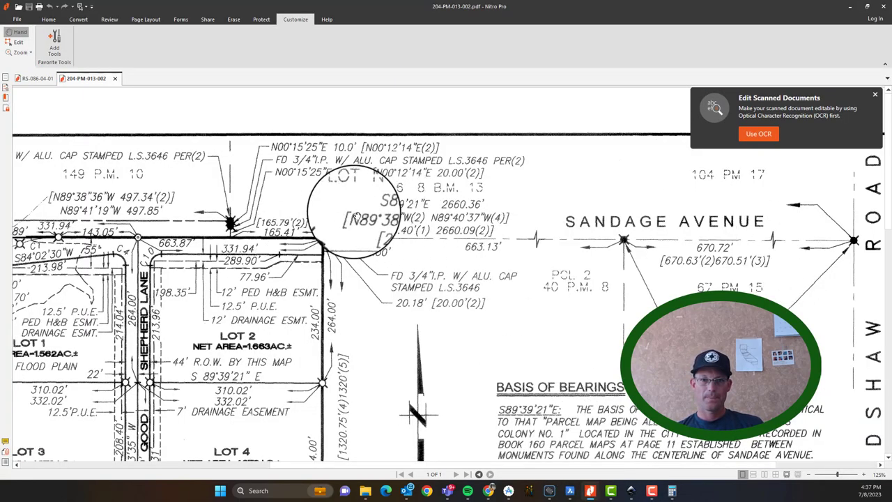
mouse_move(347, 227)
left_mouse_down()
mouse_move(695, 228)
mouse_move(484, 217)
mouse_move(438, 205)
left_mouse_up()
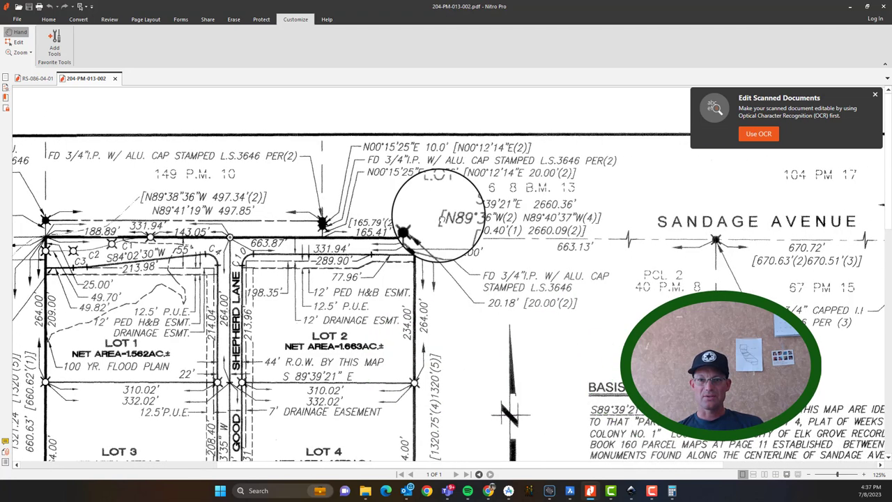
left_click_drag(561, 331, 516, 327)
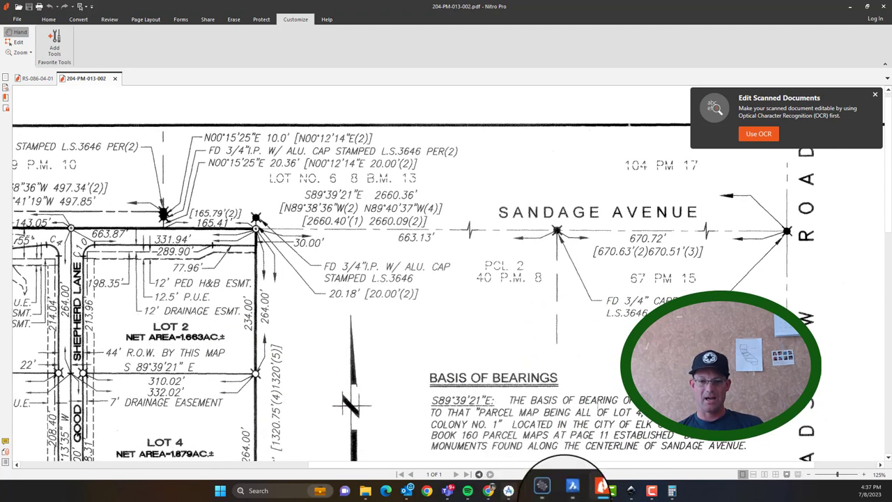
Open Calculator over the map, clear the previous total, and enter the record distance 670.72.
left_click(672, 491)
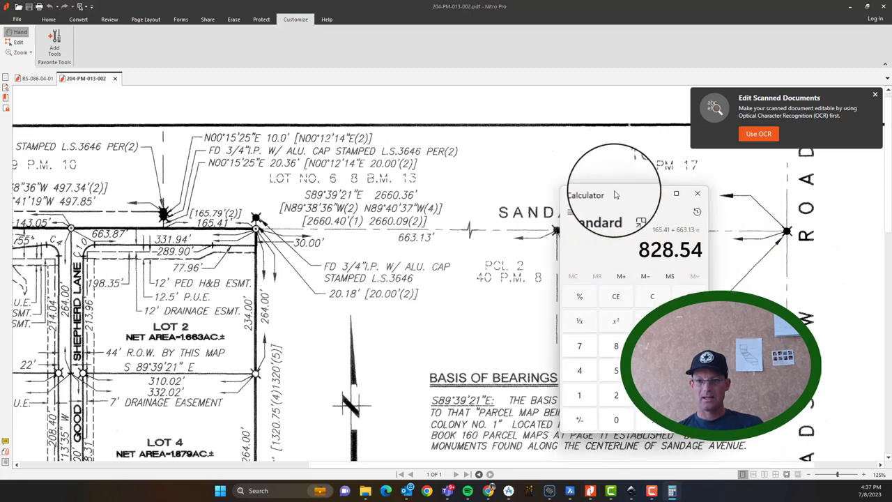
left_click_drag(657, 195, 529, 276)
left_click(589, 380)
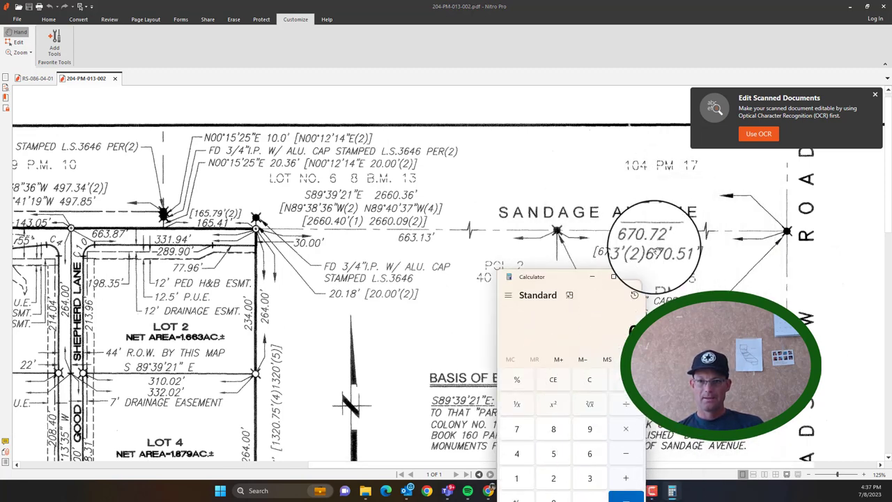
left_click(590, 454)
left_click(516, 429)
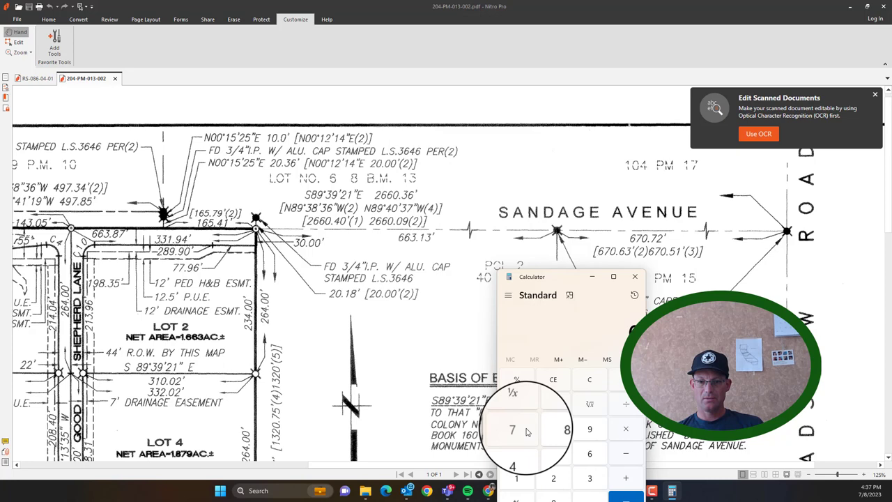
left_click(553, 501)
left_click_drag(549, 279, 114, 113)
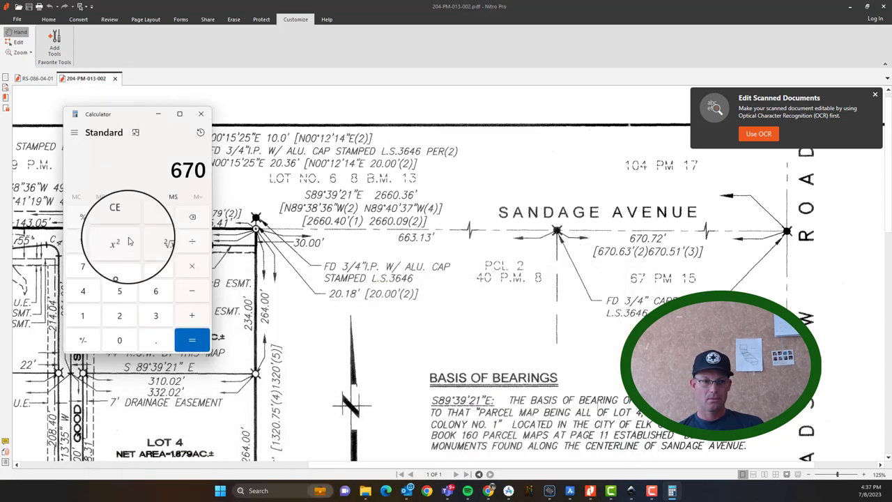
left_click(155, 340)
left_click(82, 267)
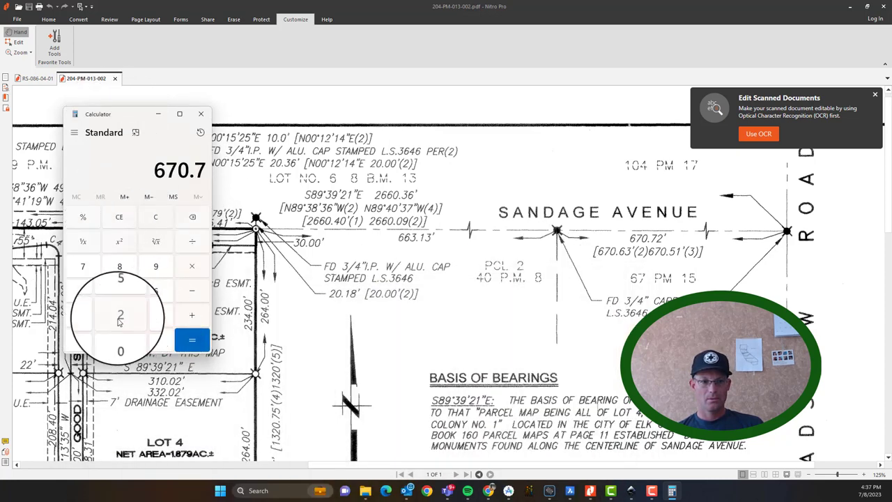
left_click(120, 321)
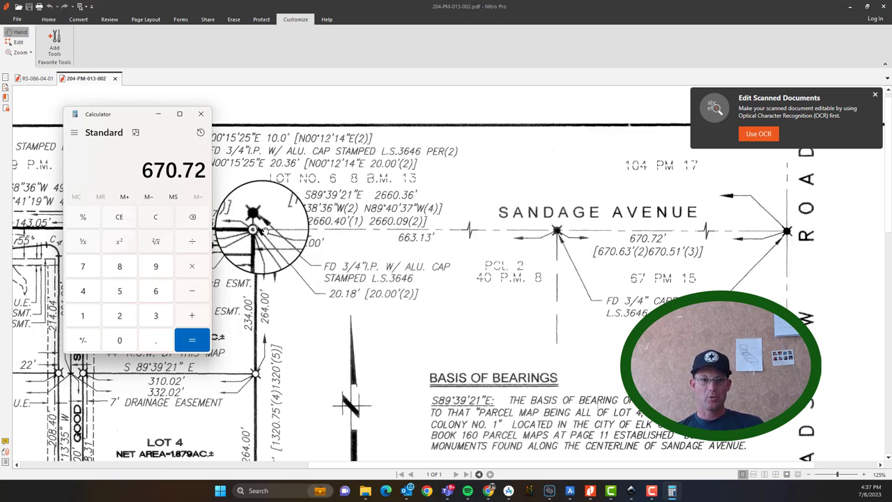
Add the record distances 663.13 and 165.41 to 670.72 in Calculator.
left_click(193, 316)
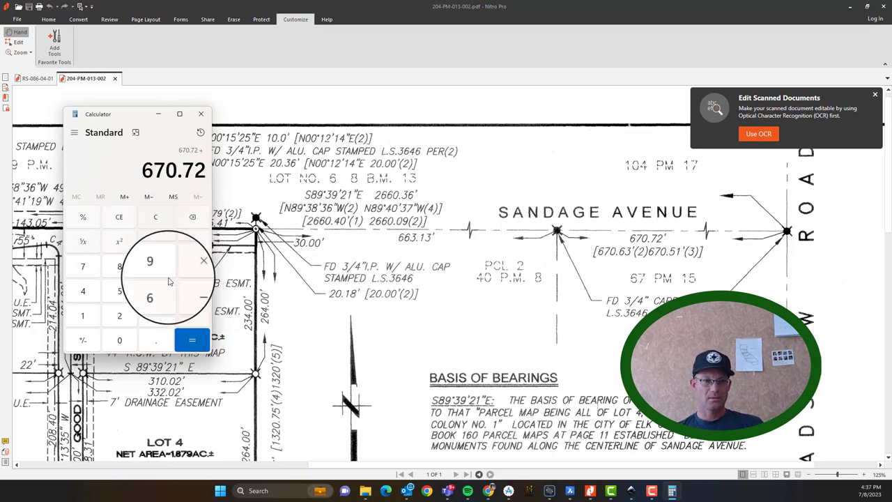
double_click(156, 292)
left_click(155, 316)
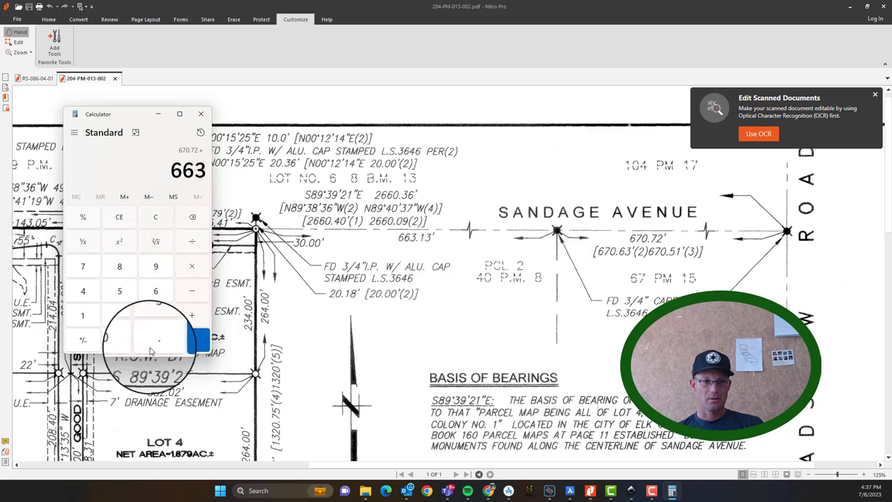
left_click(155, 340)
left_click(83, 316)
left_click(155, 316)
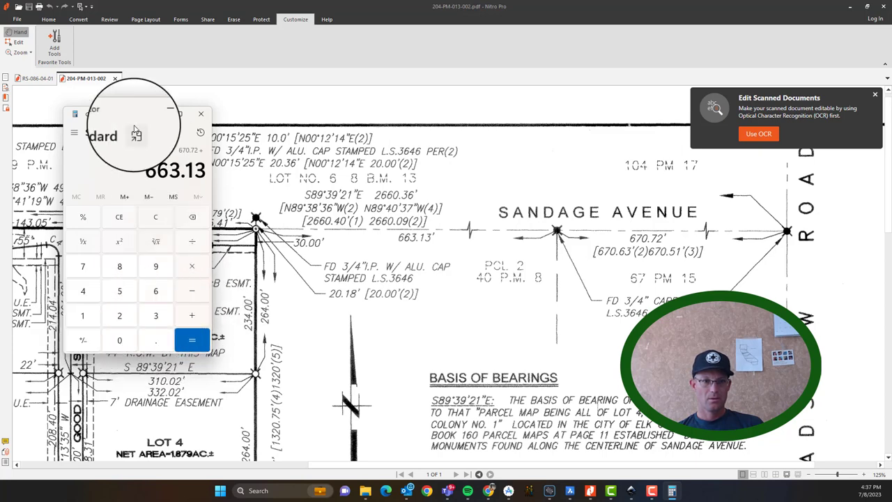
left_click(201, 114)
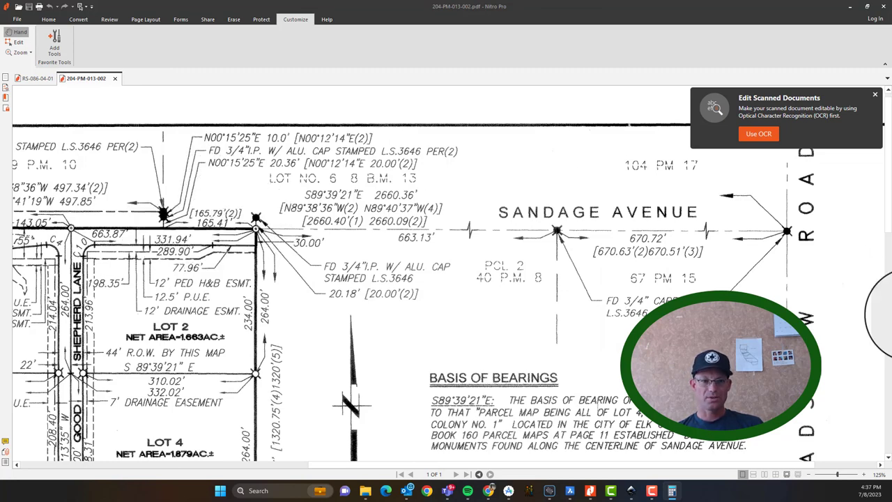
mouse_move(891, 189)
left_mouse_down()
mouse_move(522, 160)
mouse_move(465, 138)
left_mouse_up()
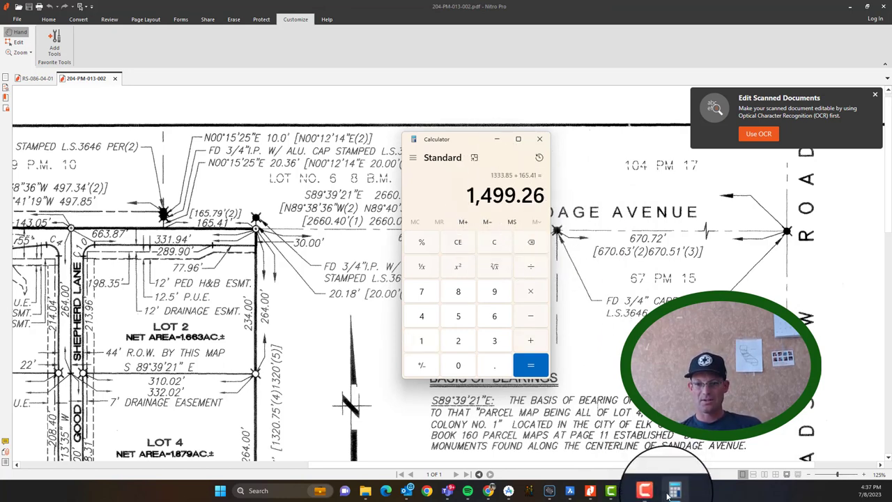
Switch back to BricsCAD and delete the line running along Sandage Avenue to the far offset corner.
left_click(569, 491)
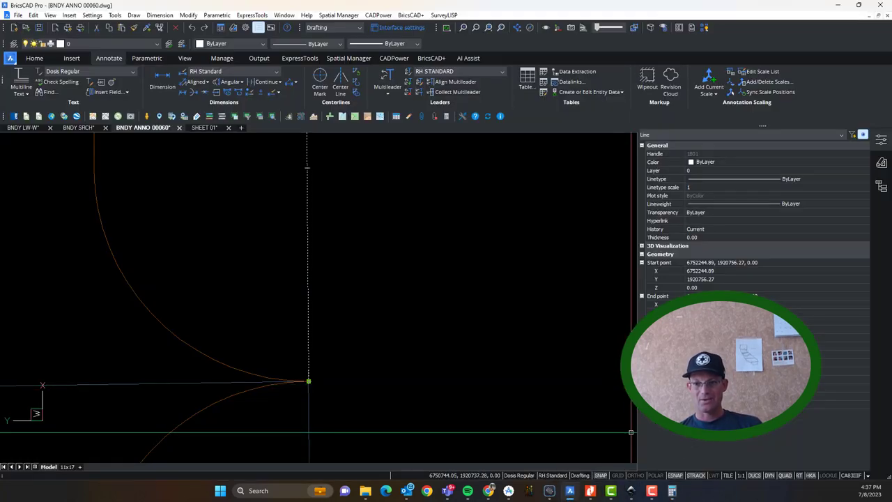
scroll(507, 336, "down", 4)
middle_click_drag(449, 246, 439, 312)
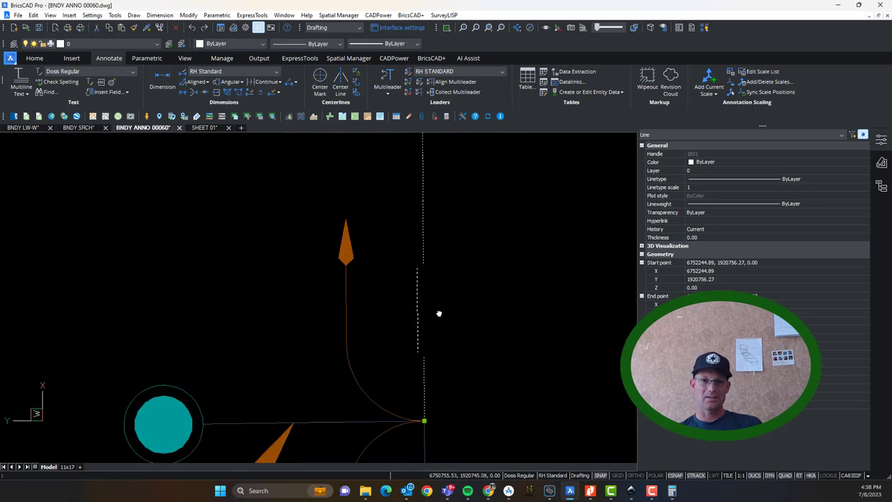
scroll(435, 314, "down", 4)
scroll(434, 313, "down", 5)
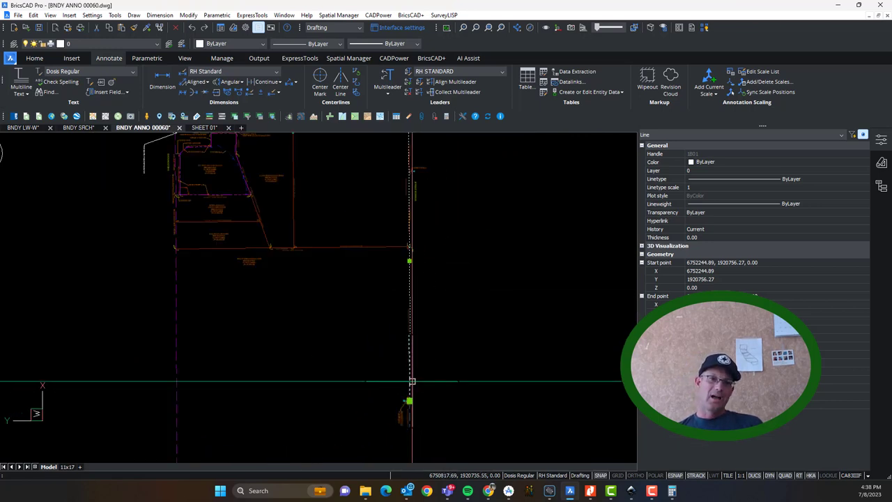
scroll(411, 229, "up", 3)
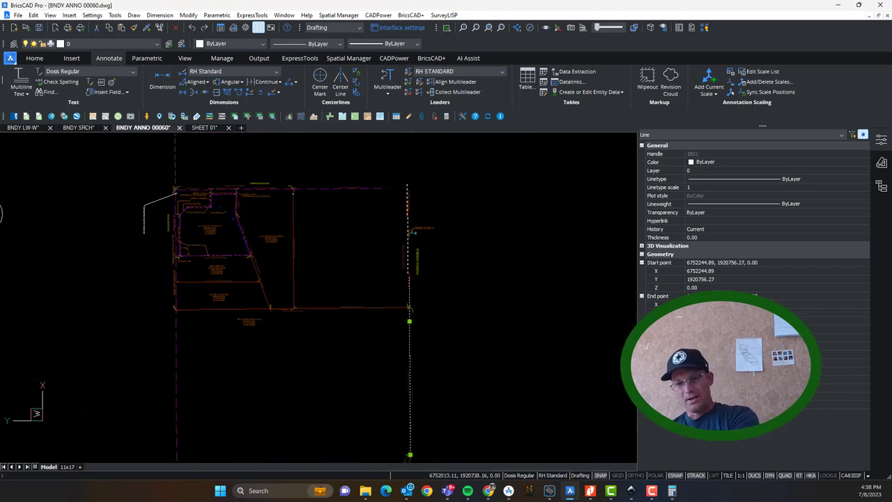
key("Escape")
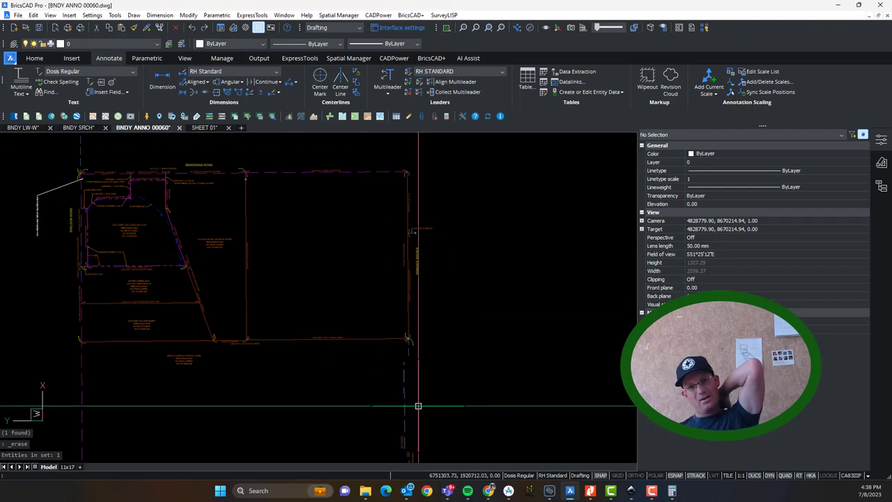
Examine the Sandage Avenue labels around the 30.04 monument tie and their place in the whole boundary layout.
key("ctrl")
scroll(404, 212, "down", 3)
mouse_move(433, 354)
middle_mouse_down()
mouse_move(437, 333)
mouse_move(437, 351)
middle_mouse_up()
scroll(413, 214, "up", 3)
scroll(381, 202, "up", 4)
middle_click_drag(406, 183, 406, 279)
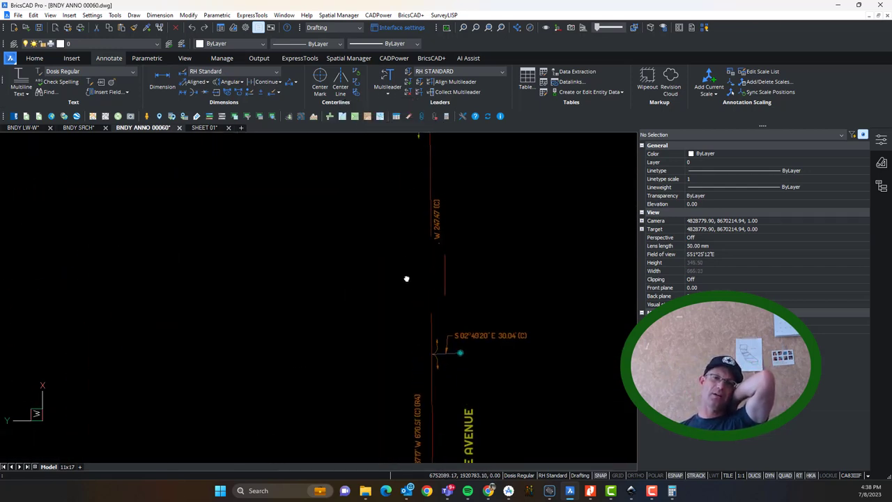
scroll(417, 232, "down", 2)
scroll(429, 166, "down", 6)
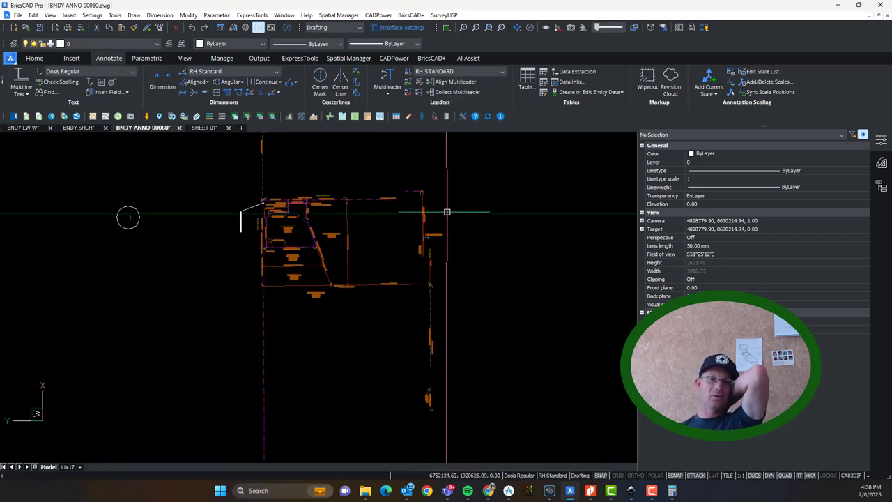
scroll(447, 212, "up", 4)
scroll(388, 182, "down", 3)
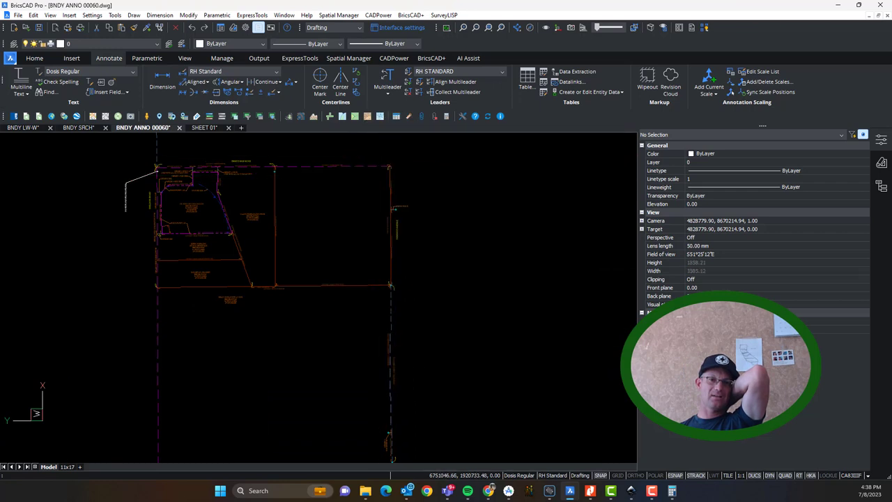
scroll(425, 202, "down", 1)
mouse_move(394, 377)
middle_mouse_down()
mouse_move(425, 203)
mouse_move(392, 338)
middle_mouse_up()
scroll(387, 216, "up", 2)
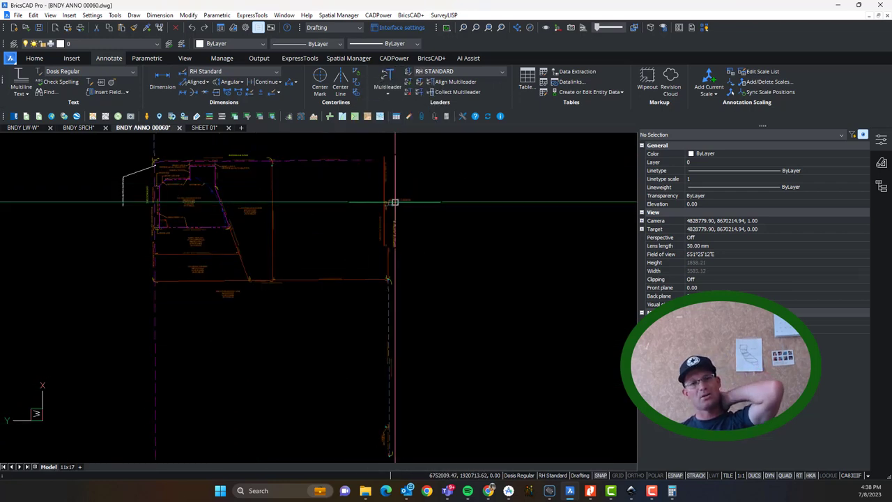
Examine the Sandage Avenue line between the far monuments and the 650.20 boundary corner, including its bearing and distance labels.
key("ctrl")
mouse_move(394, 203)
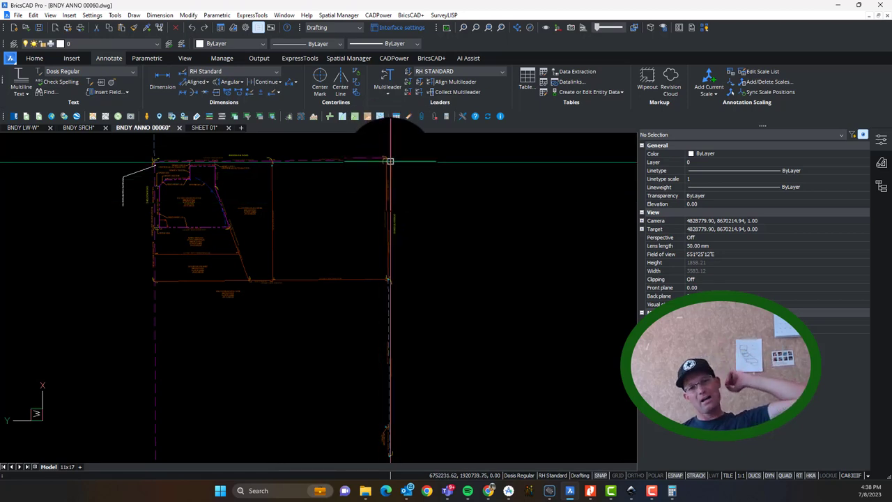
middle_click_drag(421, 390, 421, 289)
scroll(418, 298, "up", 1)
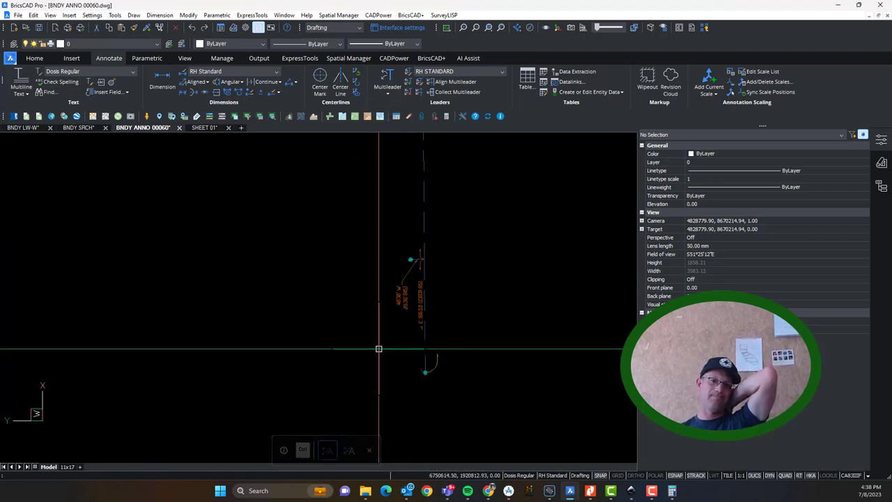
scroll(507, 210, "down", 4)
middle_click_drag(462, 182, 434, 367)
scroll(416, 235, "up", 4)
scroll(339, 178, "up", 4)
scroll(340, 177, "down", 4)
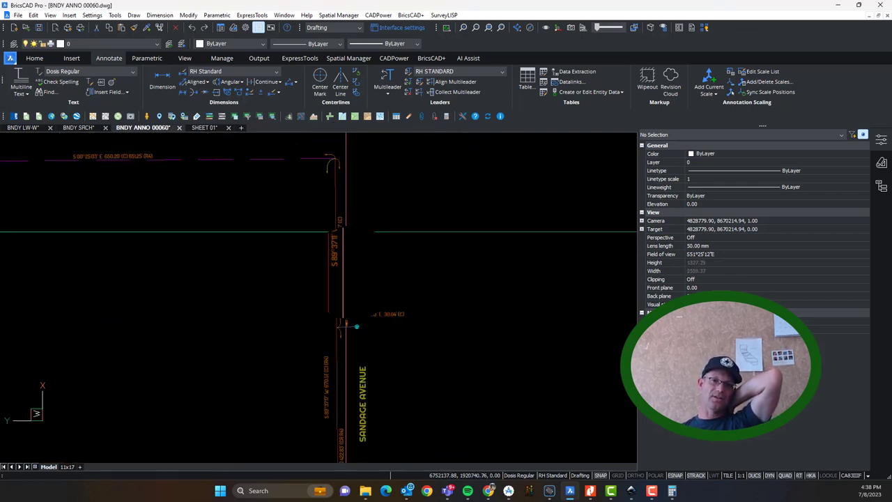
middle_click_drag(356, 330, 379, 83)
middle_click_drag(424, 325, 444, 153)
middle_click_drag(394, 207, 396, 173)
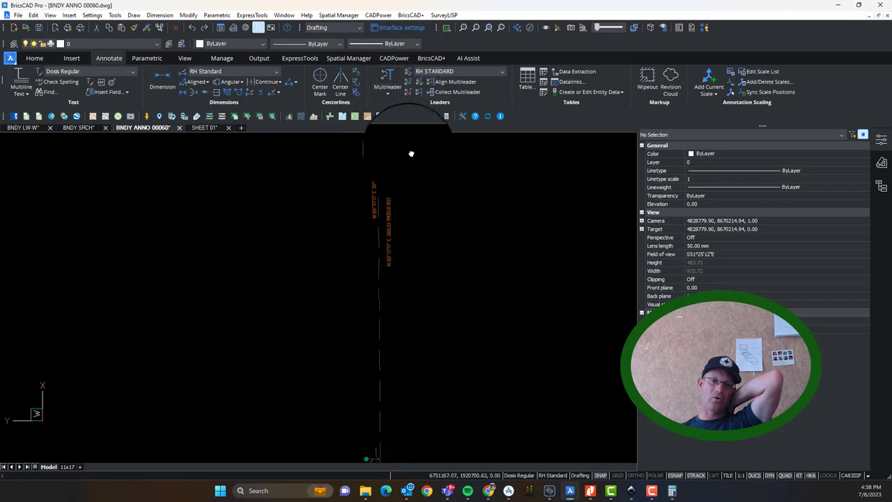
Examine the bearing and distance labels along the Sandage Avenue line, including the 828.92 label, against the surrounding parcels.
mouse_move(439, 336)
middle_mouse_down()
mouse_move(434, 165)
mouse_move(456, 340)
middle_mouse_up()
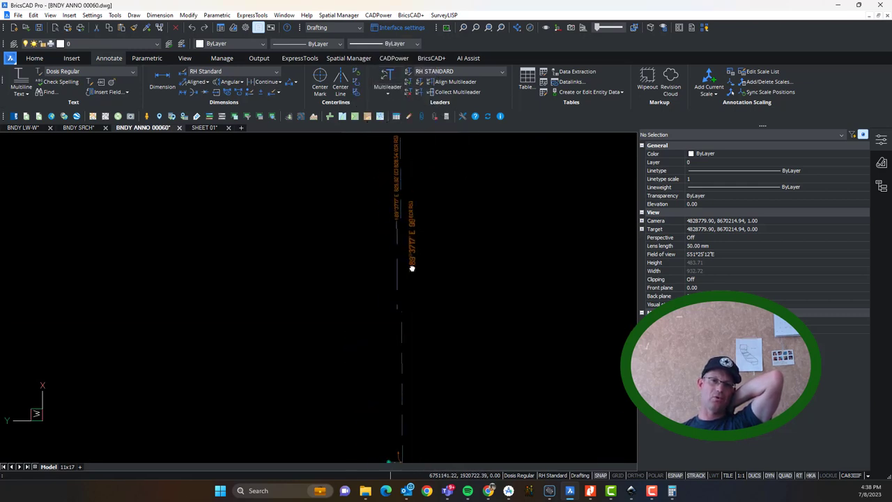
scroll(391, 298, "up", 2)
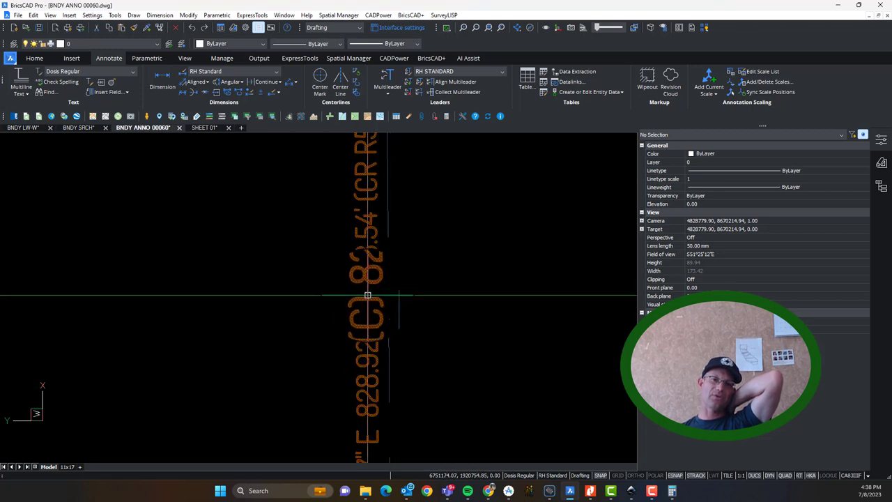
scroll(376, 231, "down", 5)
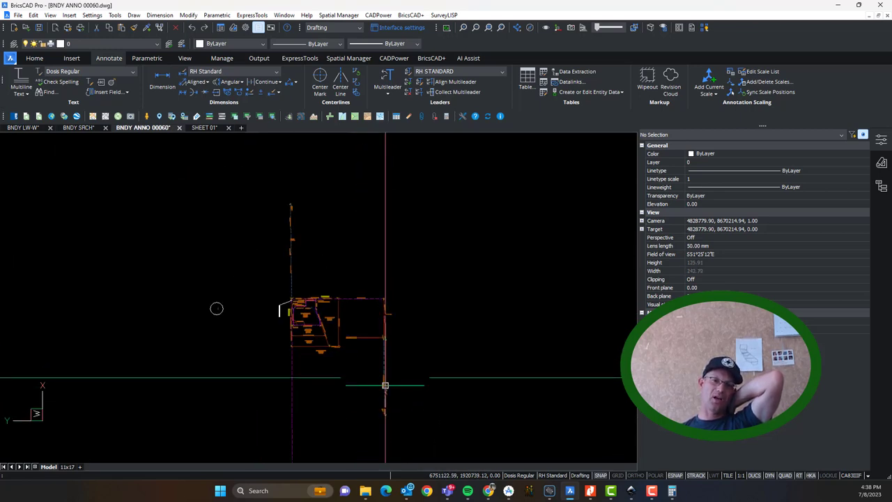
scroll(371, 385, "up", 6)
scroll(462, 279, "down", 5)
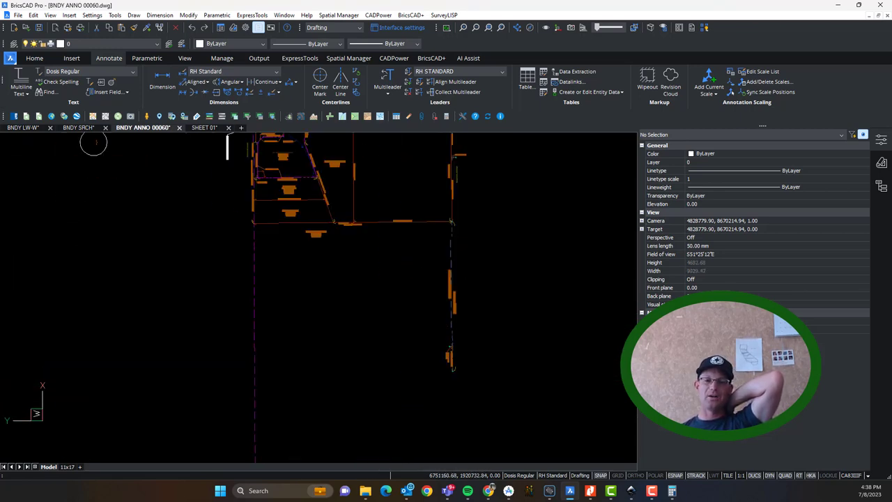
scroll(434, 343, "up", 5)
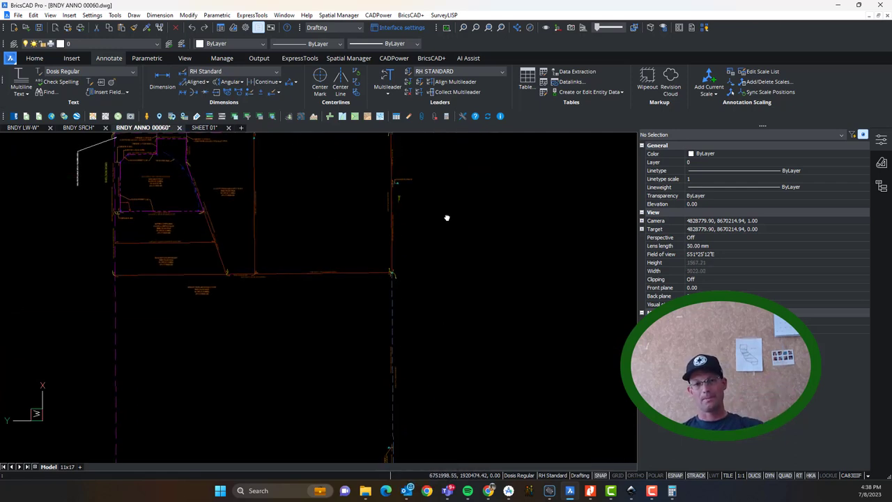
scroll(450, 216, "down", 6)
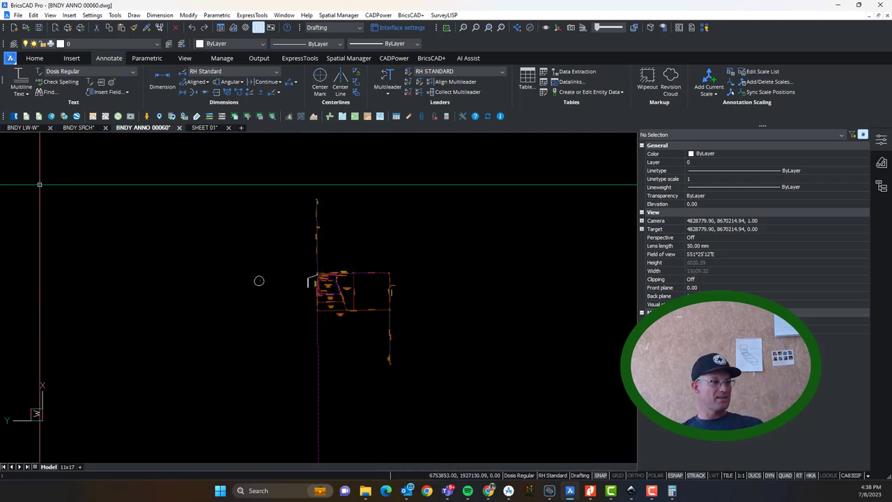
scroll(234, 265, "up", 5)
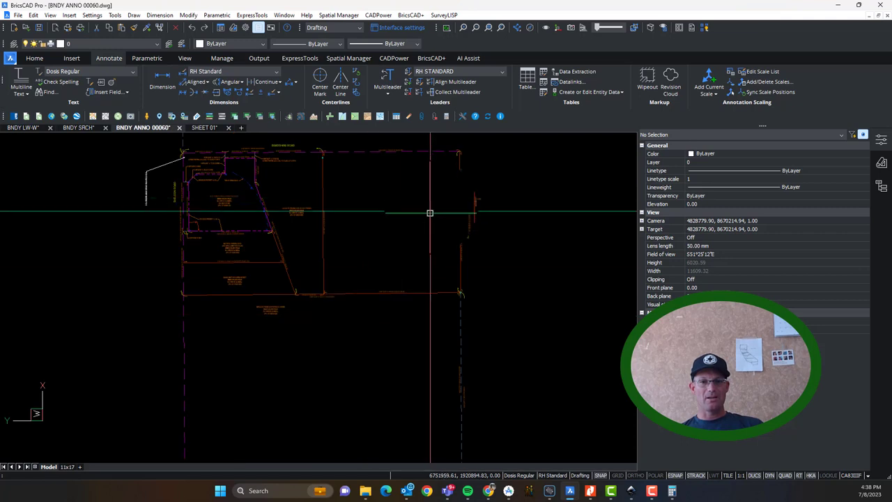
scroll(458, 195, "down", 3)
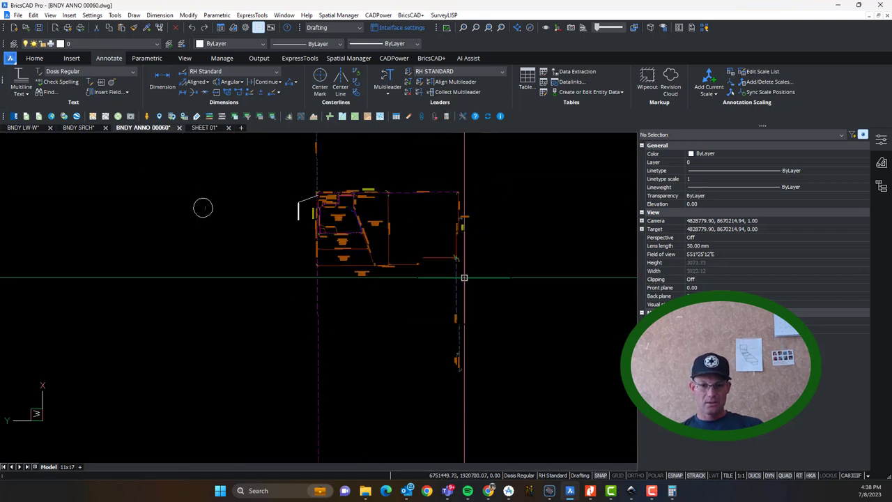
Examine the whole boundary layout, from the far end of the Sheldon Road line to the far end of Sandage Avenue.
middle_click_drag(323, 181, 329, 295)
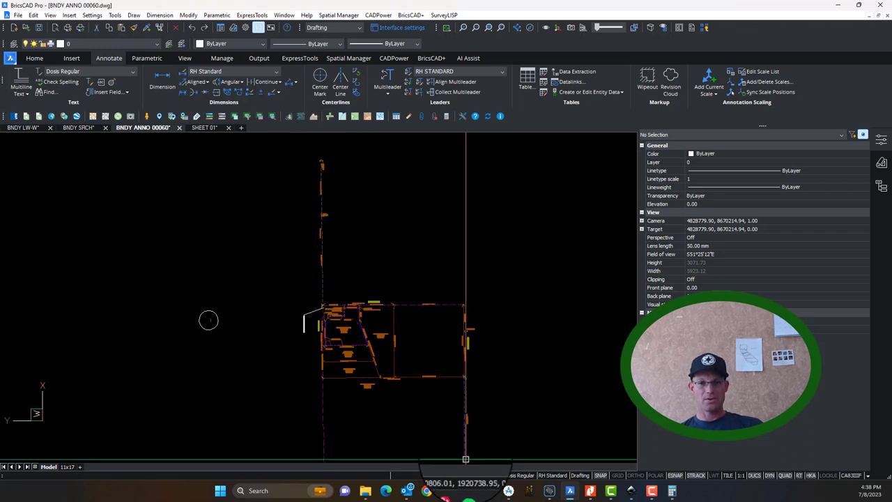
middle_click_drag(465, 459, 397, 342)
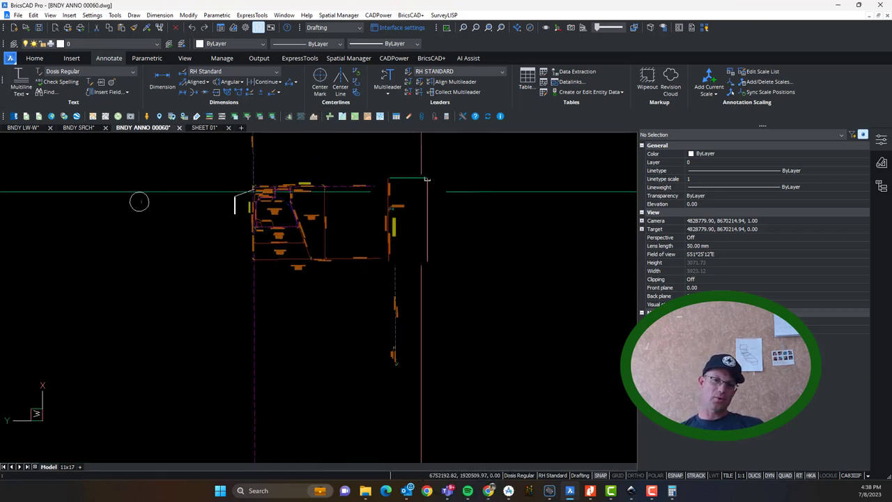
scroll(410, 251, "up", 1)
scroll(410, 251, "down", 2)
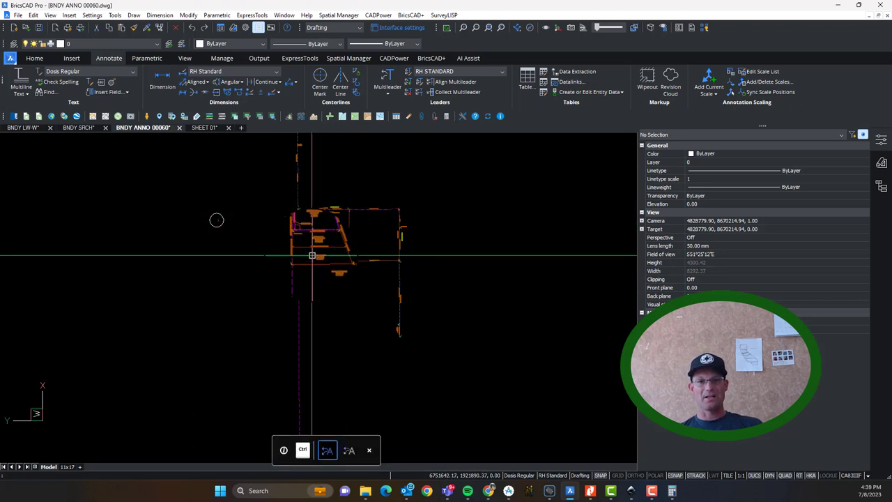
mouse_move(305, 216)
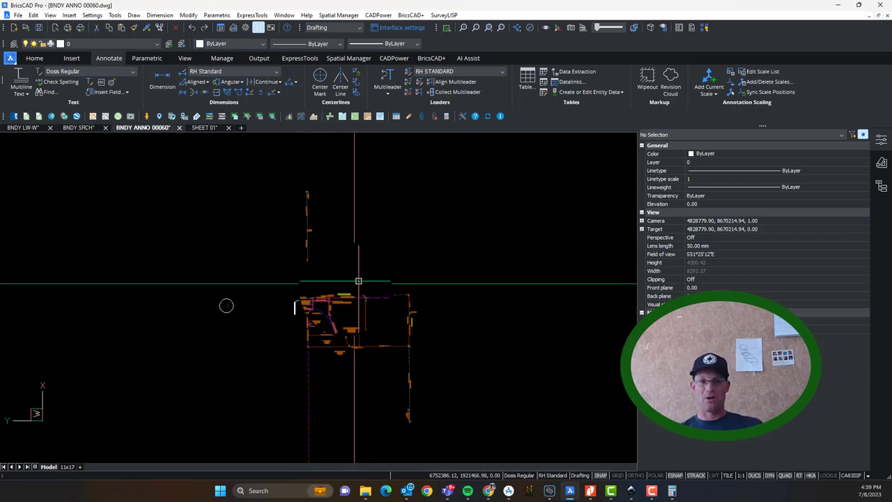
scroll(304, 233, "up", 5)
scroll(302, 248, "down", 4)
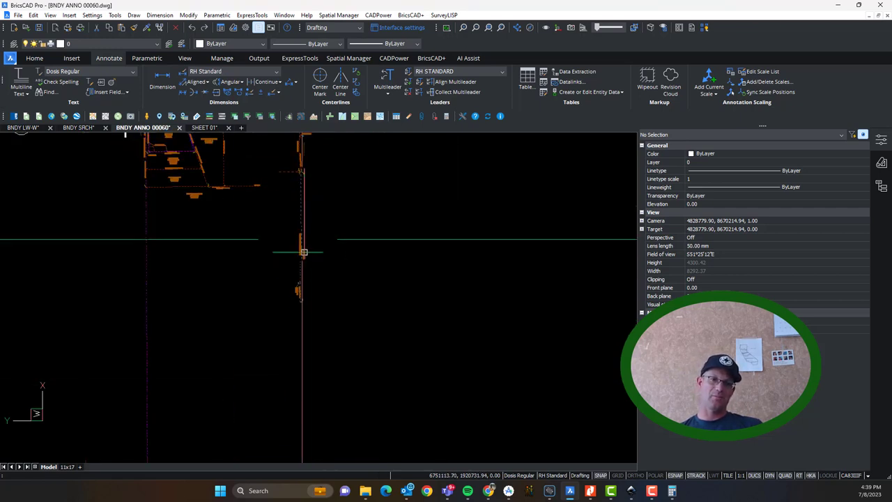
Examine the found monument just off Bradshaw Road and its relation to the boundary corner where the parcel division line meets the road.
scroll(318, 200, "up", 5)
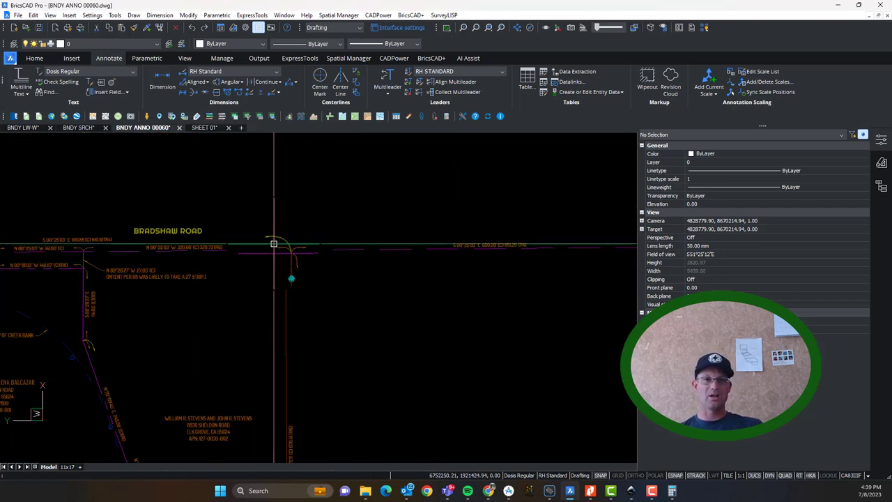
scroll(341, 271, "up", 4)
scroll(369, 322, "down", 3)
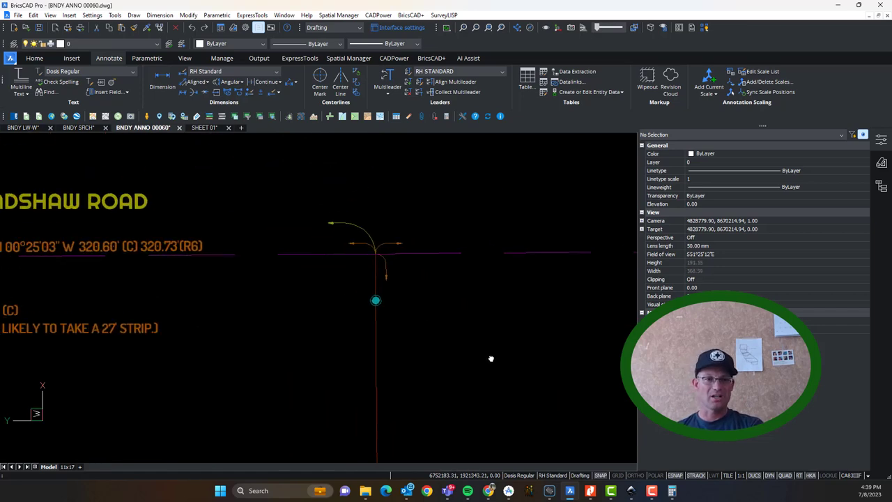
scroll(381, 283, "up", 3)
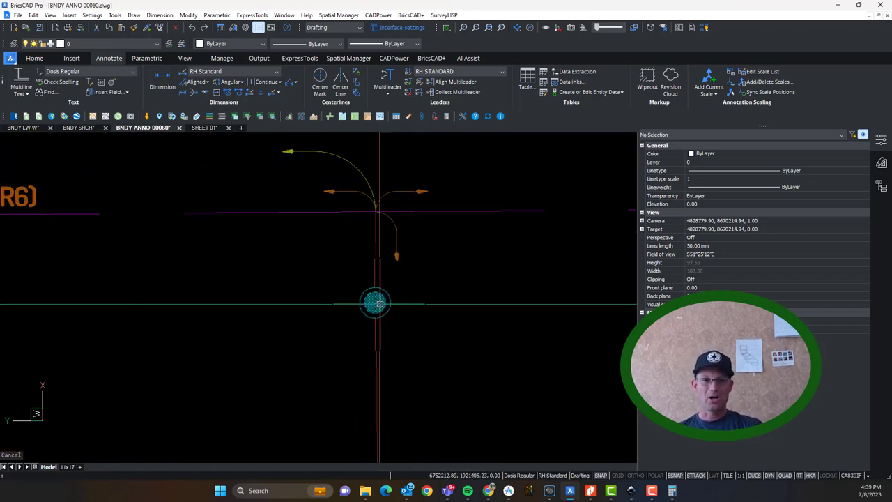
scroll(375, 302, "down", 5)
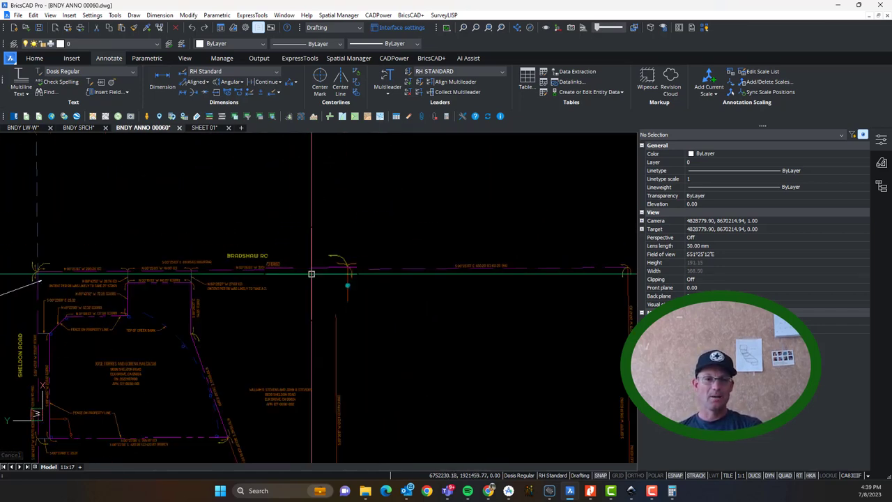
scroll(361, 254, "up", 3)
scroll(373, 275, "up", 1)
middle_click_drag(429, 329, 293, 303)
scroll(272, 299, "up", 1)
scroll(241, 275, "down", 4)
middle_click_drag(306, 272, 346, 270)
scroll(244, 293, "up", 5)
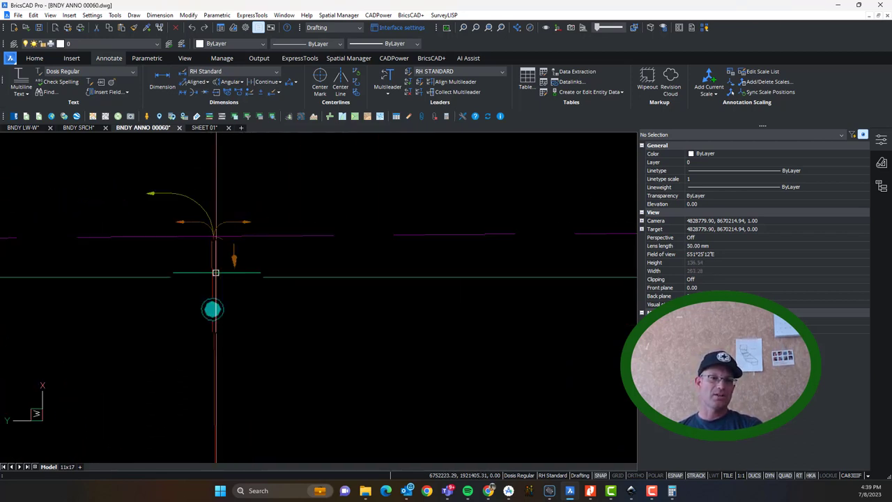
scroll(323, 241, "down", 3)
scroll(255, 246, "up", 3)
scroll(370, 341, "down", 2)
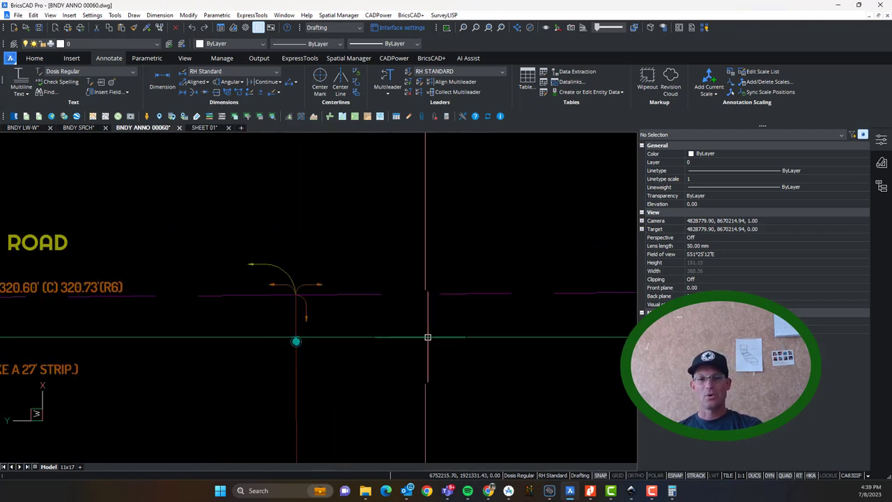
Examine the Bradshaw Road segment labelled 650.20 between the found-monument line and the Sandage Avenue corner, comparing it with the adjoining 320.60 segment.
scroll(315, 338, "down", 2)
middle_click_drag(400, 355, 264, 308)
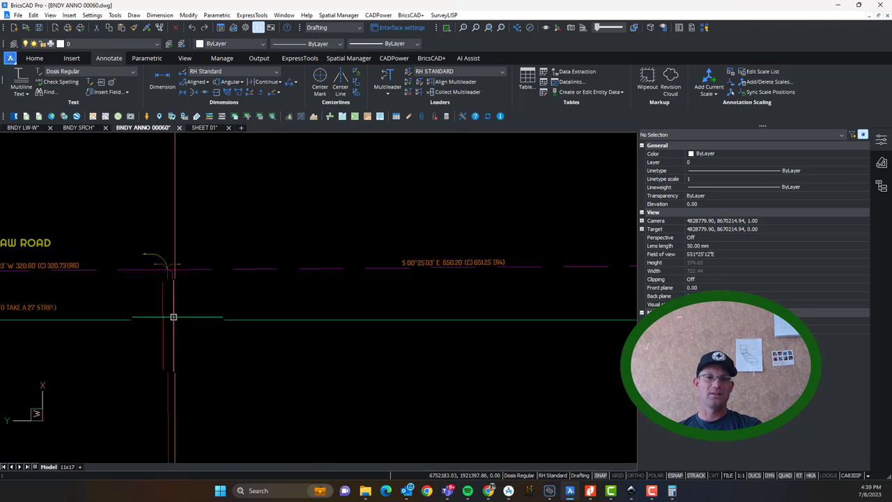
scroll(342, 213, "down", 3)
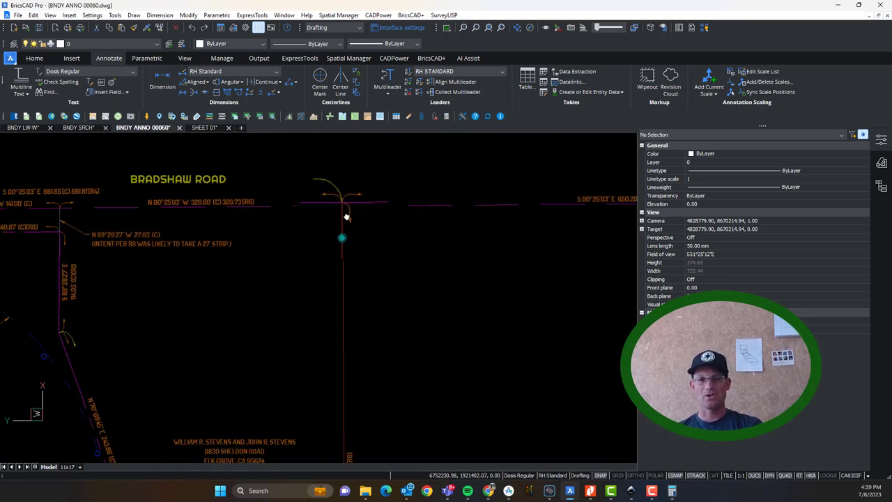
scroll(309, 231, "up", 5)
scroll(279, 335, "down", 3)
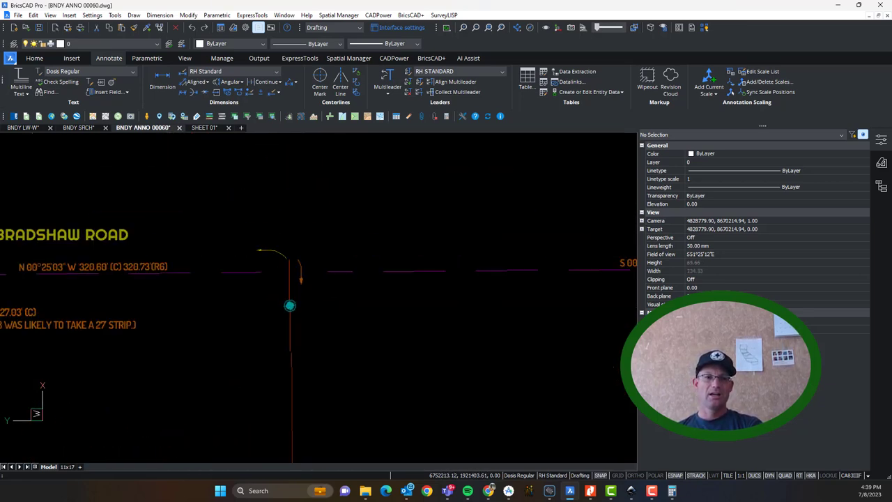
scroll(379, 299, "up", 2)
scroll(285, 299, "down", 3)
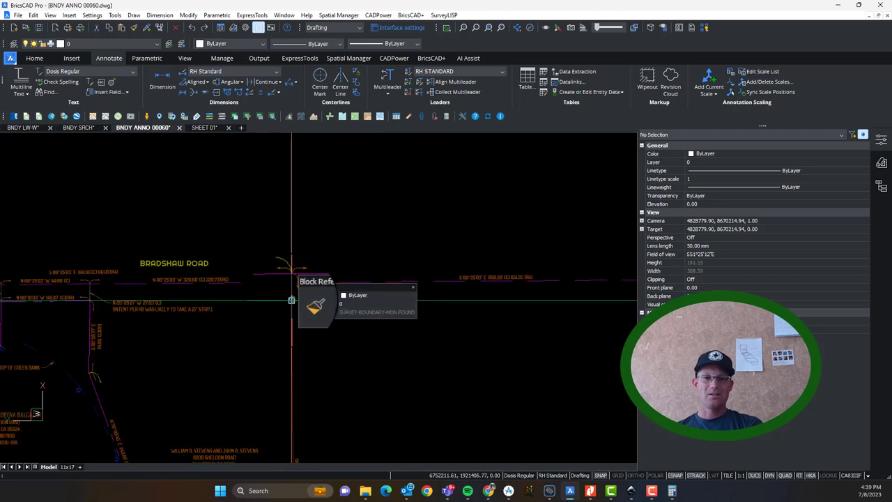
middle_click_drag(318, 303, 249, 287)
scroll(402, 295, "down", 2)
middle_click_drag(542, 300, 495, 300)
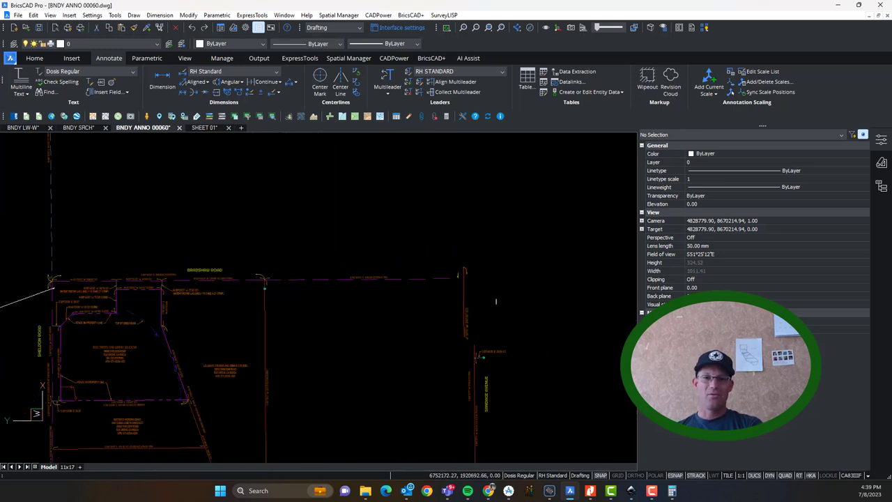
scroll(300, 282, "up", 4)
scroll(289, 309, "up", 1)
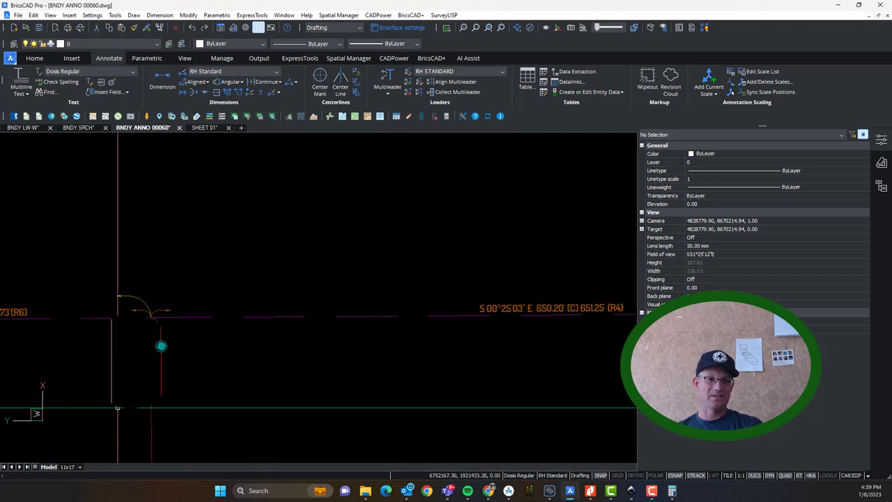
scroll(148, 366, "down", 4)
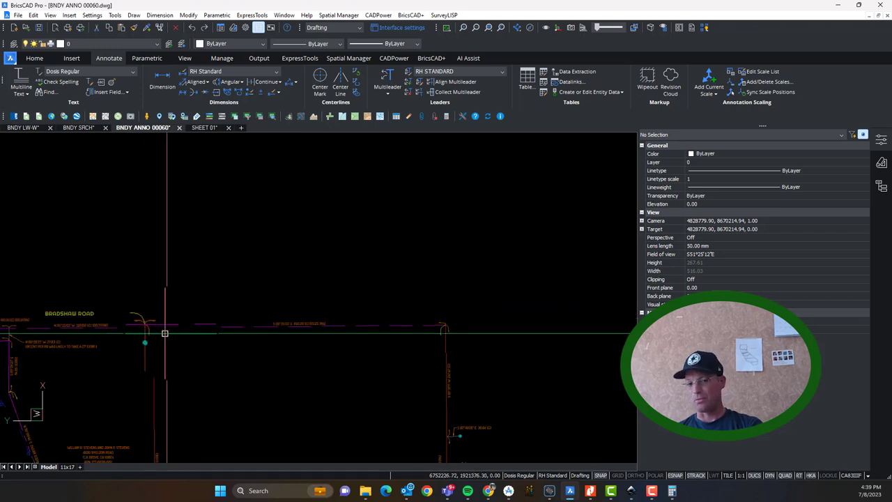
scroll(387, 285, "up", 4)
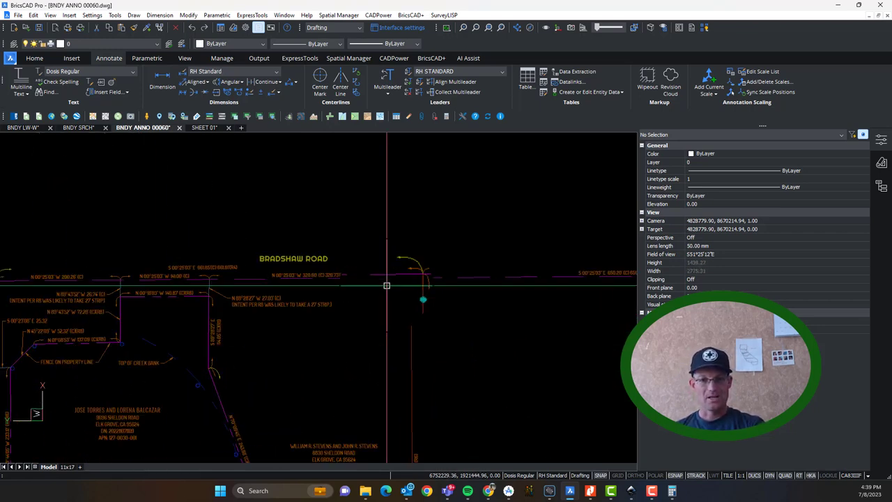